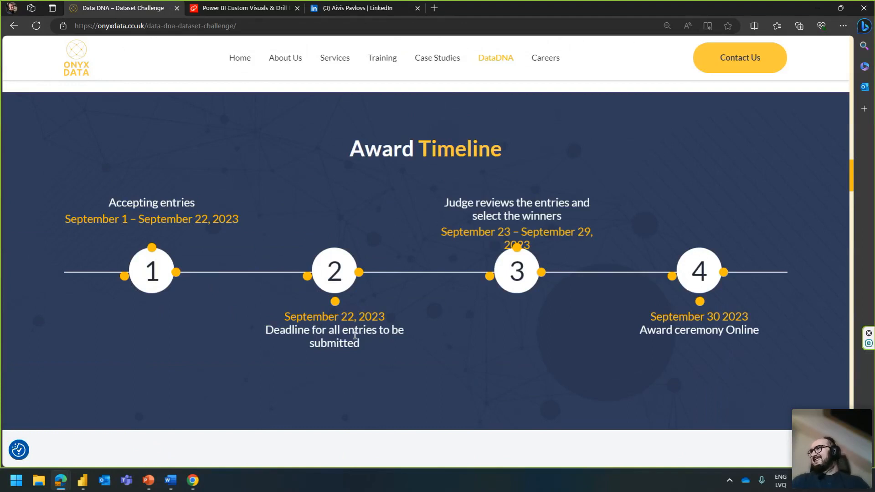
# Step: Examine the award timeline for the submission deadline, the judging period and the award ceremony date
pyautogui.hotkey('alt', 'Tab')
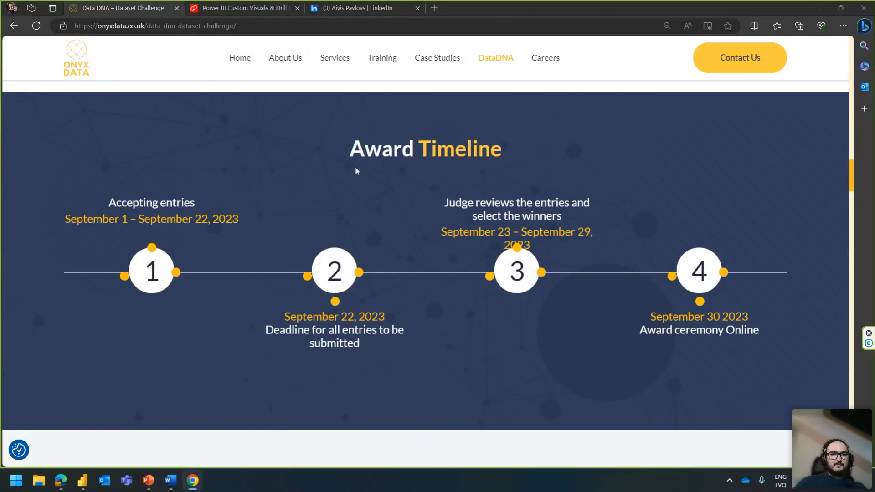
pyautogui.moveTo(286, 318); pyautogui.dragTo(350, 322)
pyautogui.click(349, 322)
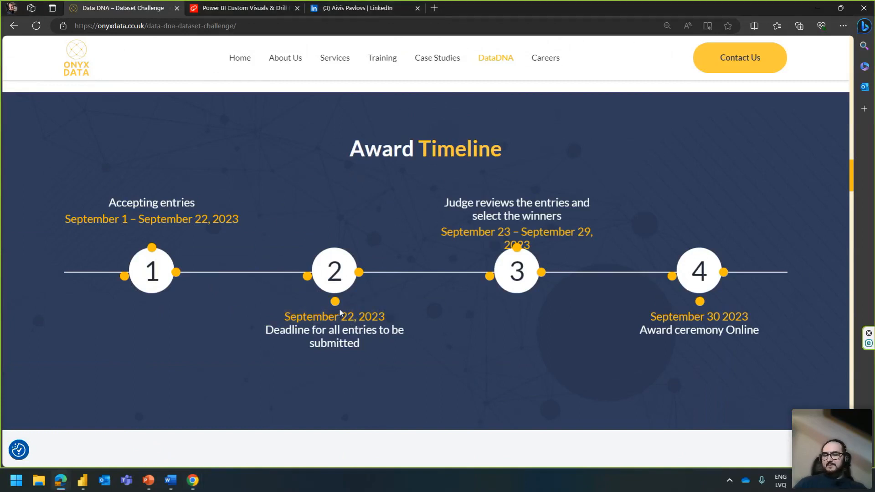
pyautogui.moveTo(445, 230); pyautogui.dragTo(592, 250)
pyautogui.click(586, 245)
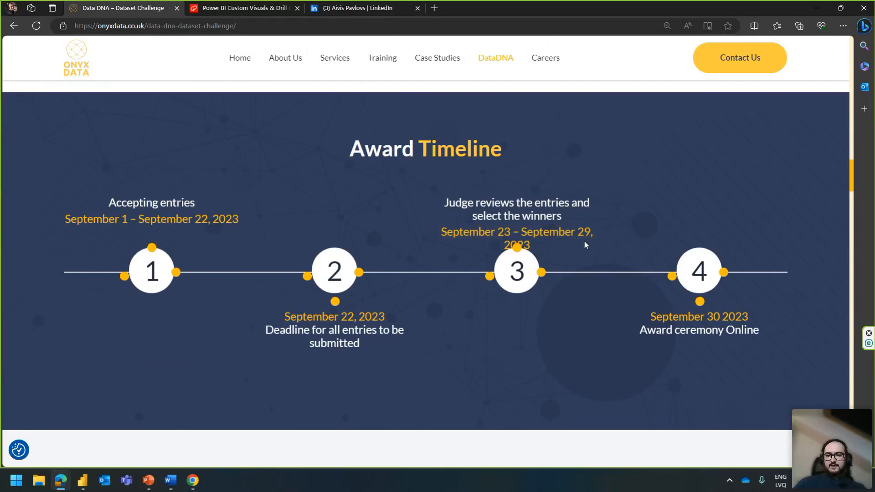
pyautogui.moveTo(651, 330); pyautogui.dragTo(685, 331)
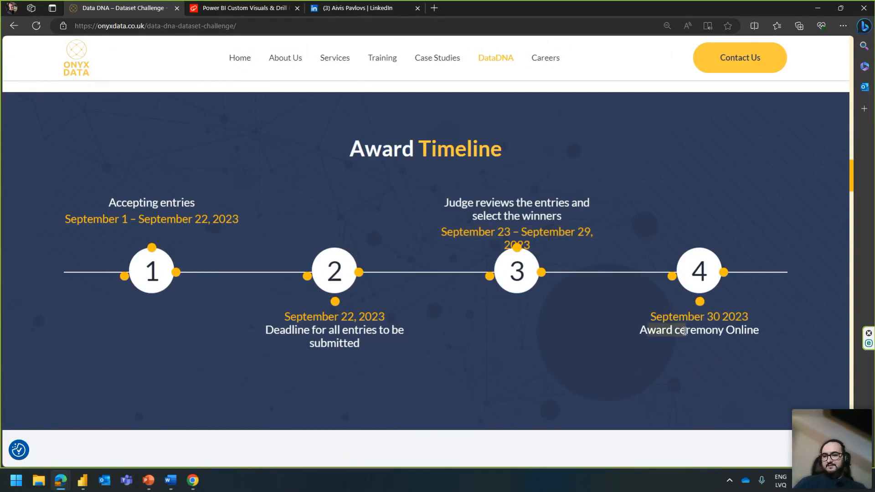
pyautogui.click(658, 334)
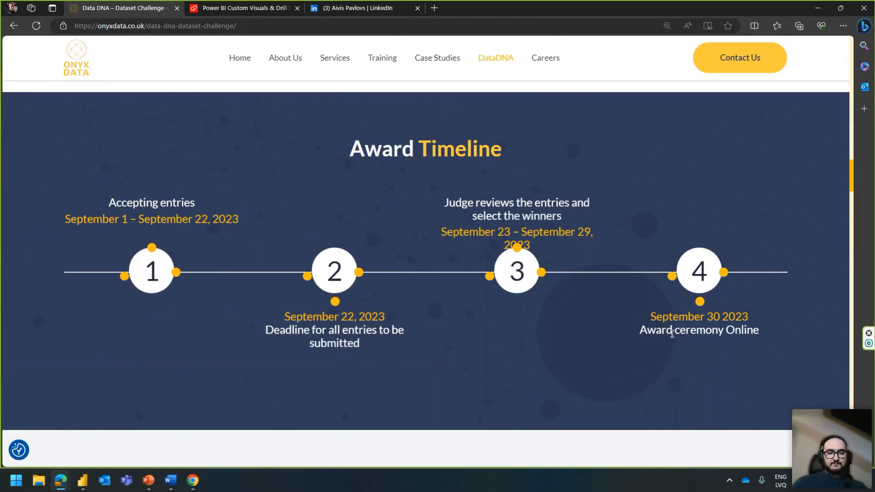
pyautogui.scroll(-3, 579, 319)
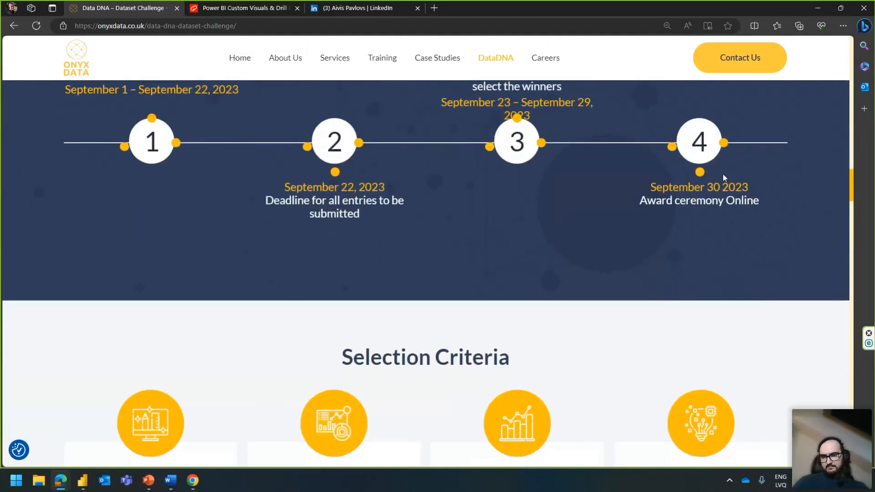
pyautogui.scroll(3, 704, 179)
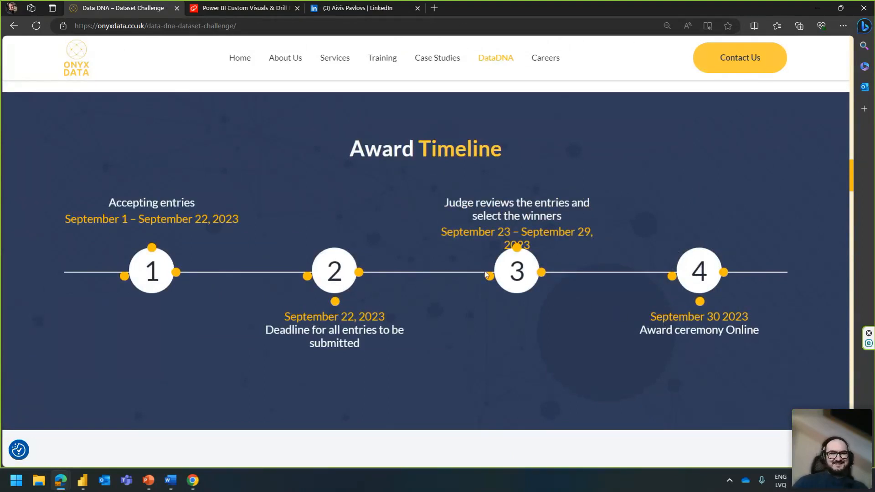
# Step: Find the instructions for entering the ZoomCharts Mini Challenge for Power BI on the challenge page
pyautogui.scroll(-2, 486, 274)
pyautogui.scroll(-12, 485, 274)
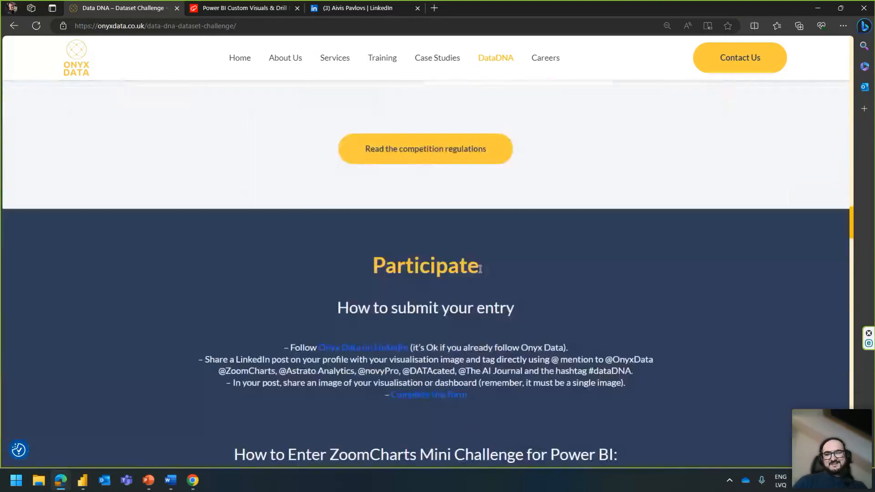
pyautogui.scroll(-3, 459, 136)
pyautogui.scroll(2, 336, 266)
pyautogui.scroll(-4, 336, 266)
pyautogui.moveTo(304, 137); pyautogui.dragTo(642, 116)
pyautogui.click(547, 116)
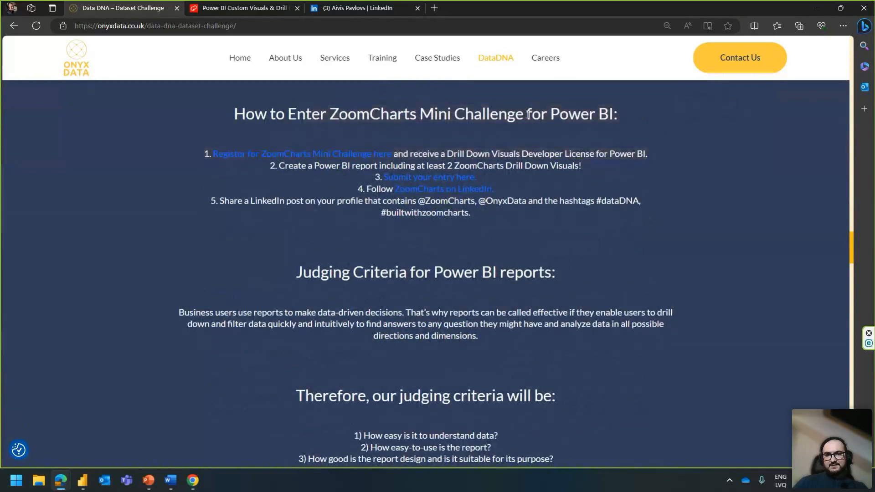
# Step: Open the ZoomCharts Mini Challenge registration page from the entry instructions
pyautogui.click(346, 153)
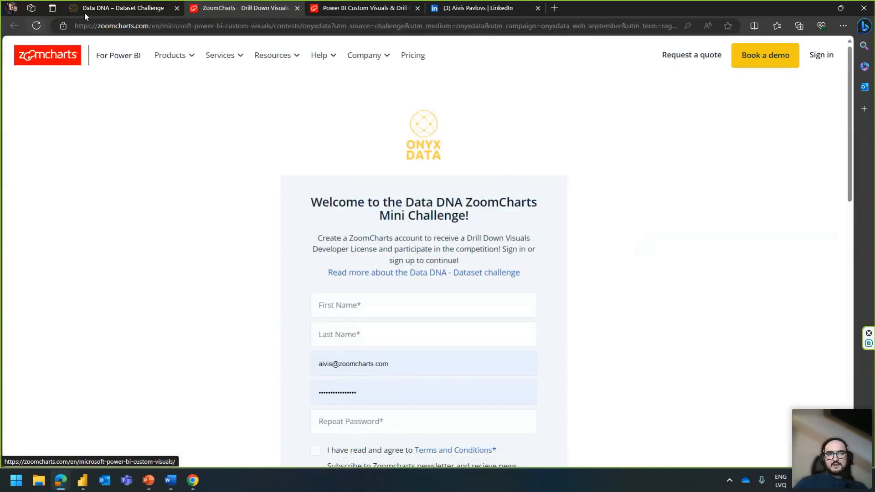
pyautogui.click(111, 9)
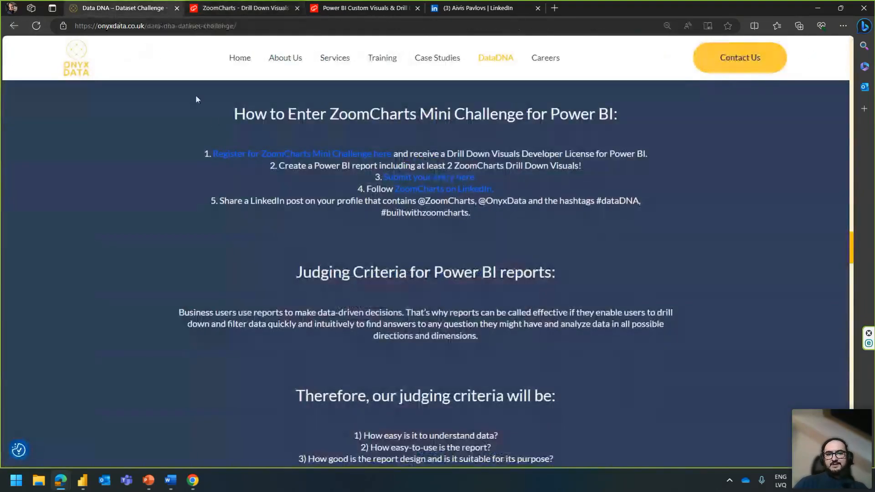
pyautogui.click(315, 157)
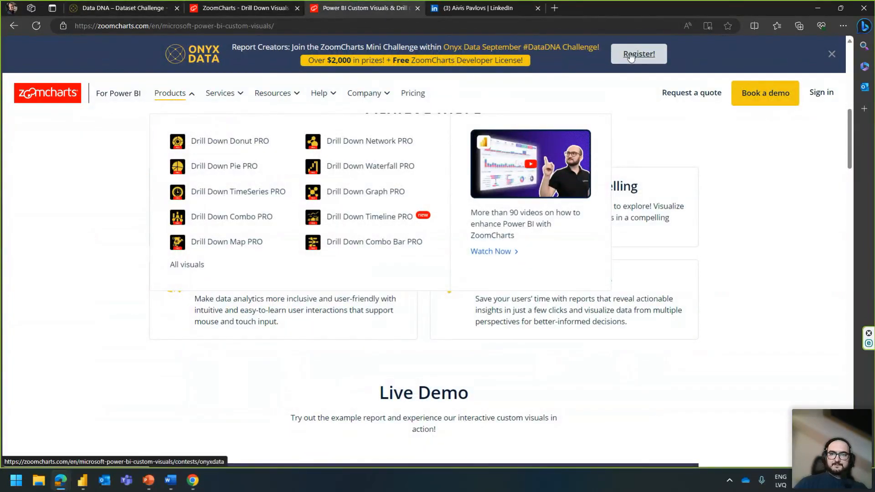
pyautogui.click(245, 10)
# Step: Sign in below the registration form with the existing ZoomCharts account, using the saved credentials
pyautogui.scroll(-3, 363, 144)
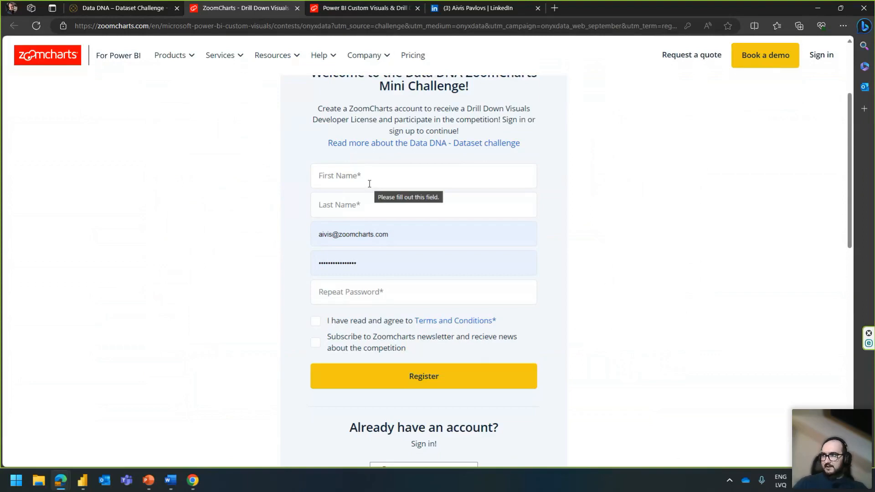
pyautogui.scroll(-4, 369, 187)
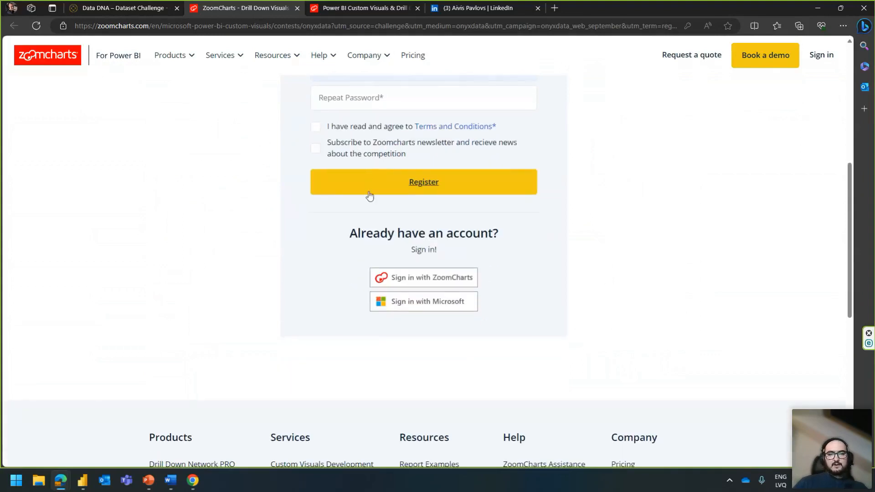
pyautogui.click(412, 279)
pyautogui.click(416, 356)
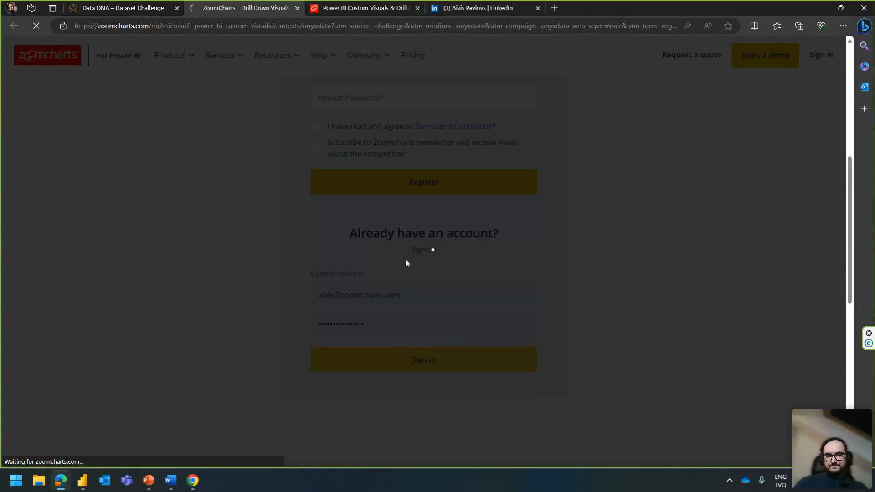
# Step: Accept the ZoomCharts EULA and Microsoft license terms and activate the Drill Down Visuals Developer License
pyautogui.scroll(-3, 407, 263)
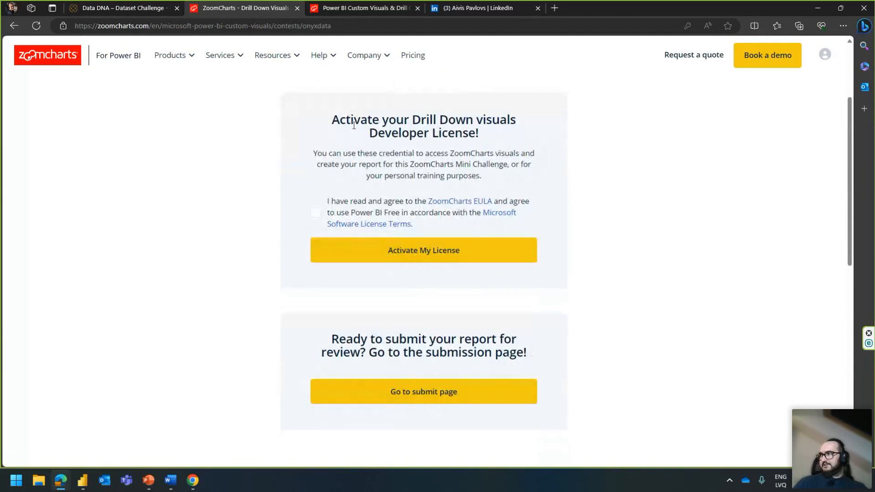
pyautogui.moveTo(330, 121); pyautogui.dragTo(462, 136)
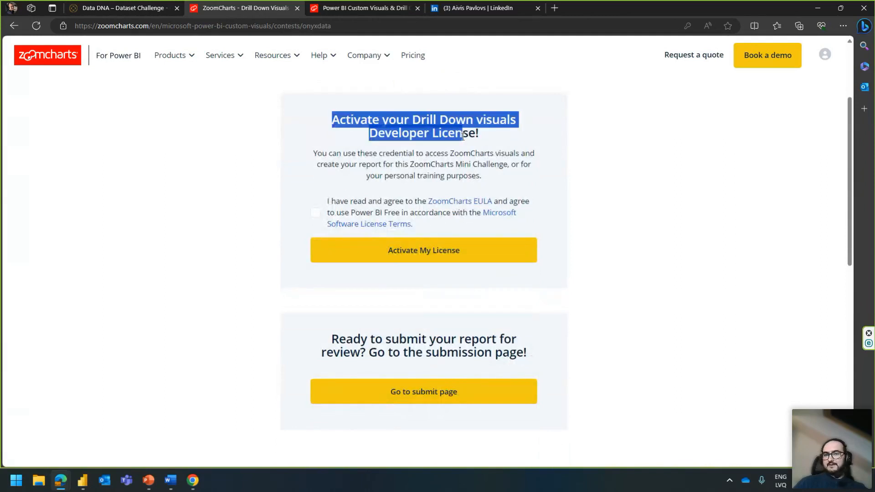
pyautogui.click(461, 135)
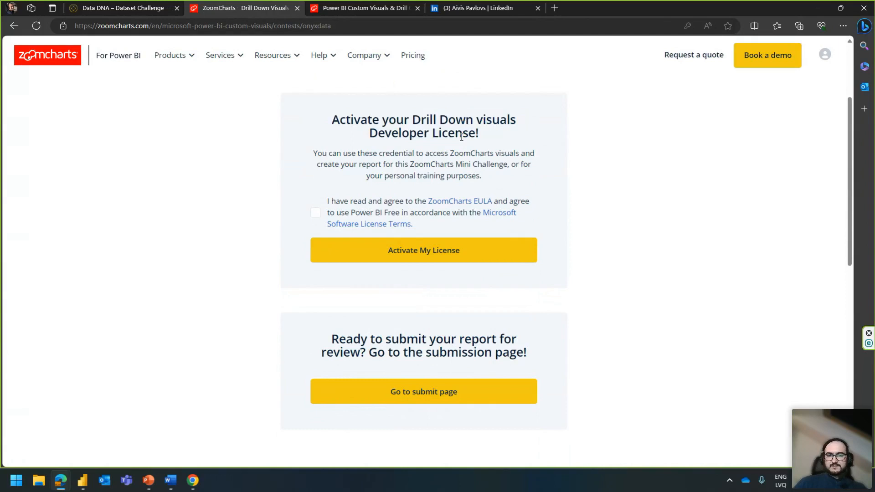
pyautogui.click(315, 213)
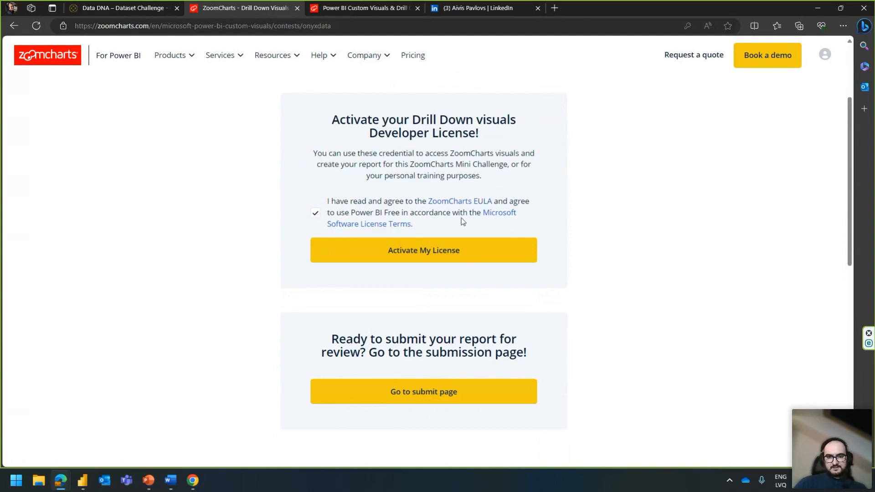
pyautogui.click(396, 256)
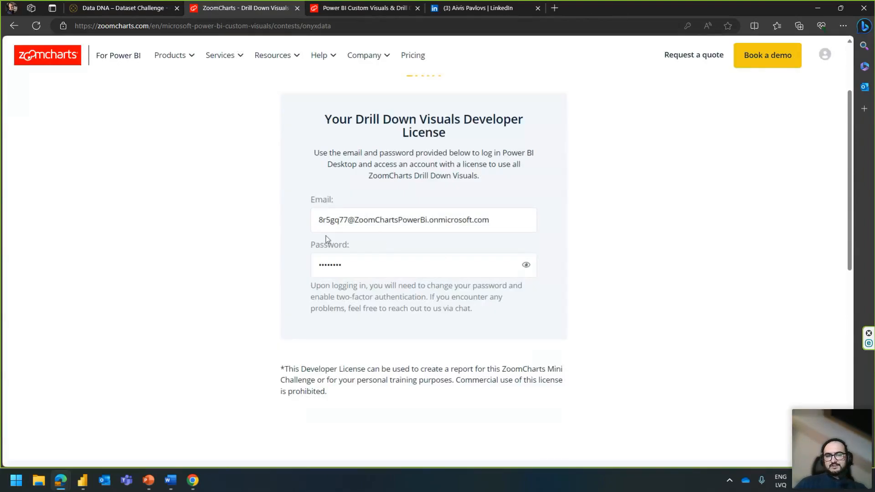
# Step: Examine the developer license's login credentials and the note on its permitted use
pyautogui.click(347, 217)
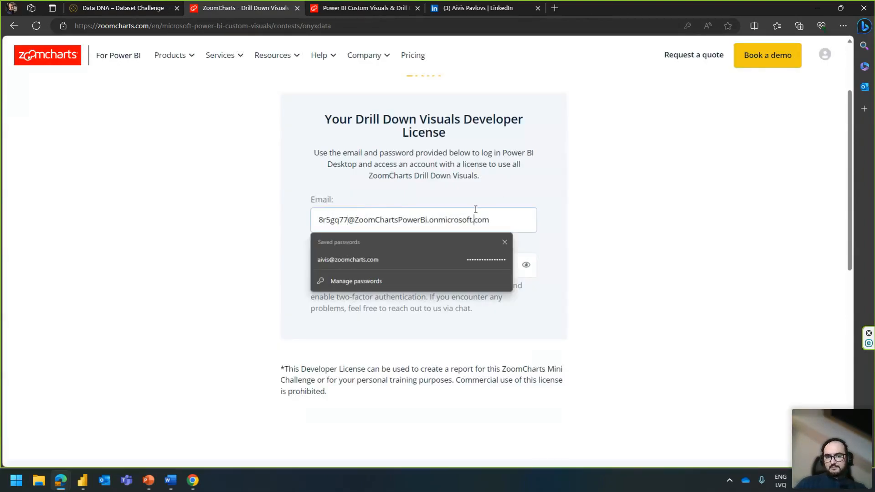
pyautogui.click(540, 209)
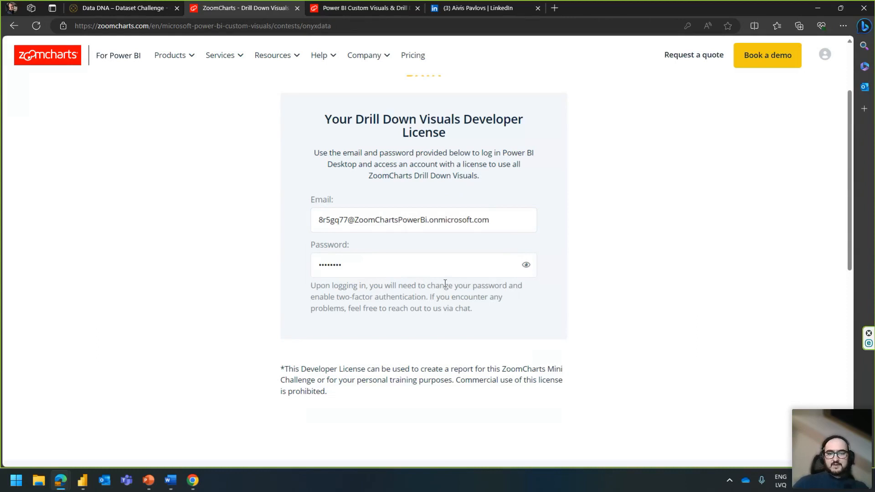
pyautogui.moveTo(329, 392); pyautogui.dragTo(320, 370)
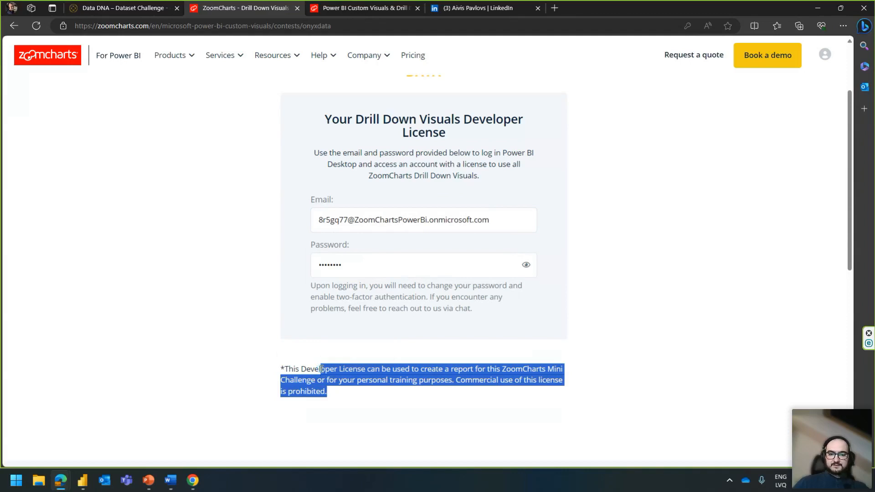
pyautogui.click(331, 372)
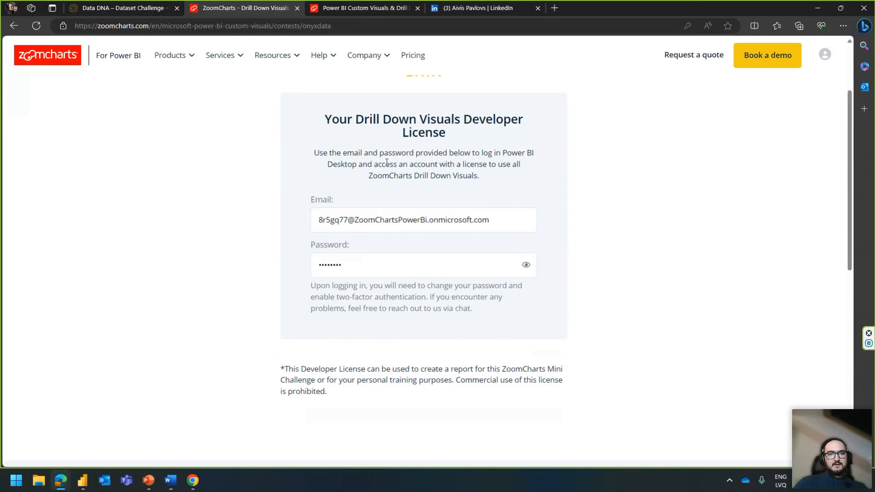
# Step: Go back from the developer license details and open the report submission page
pyautogui.scroll(2, 386, 163)
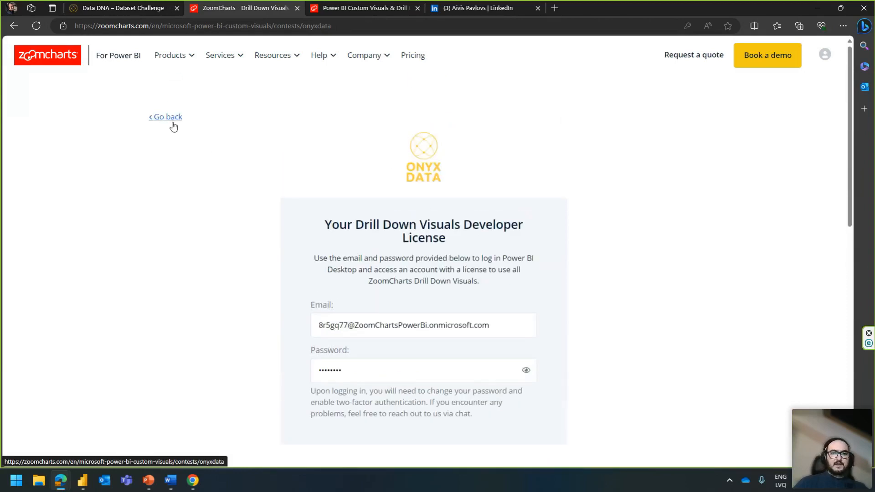
pyautogui.scroll(-2, 268, 129)
pyautogui.scroll(2, 201, 144)
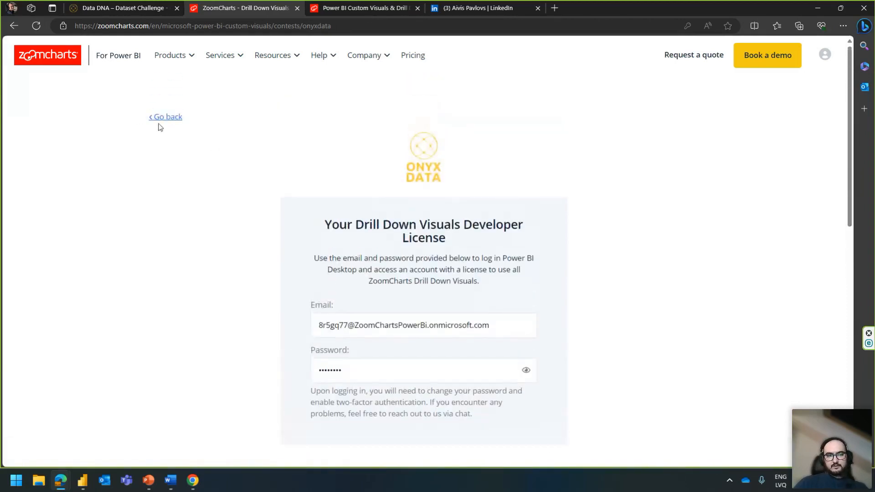
pyautogui.click(169, 117)
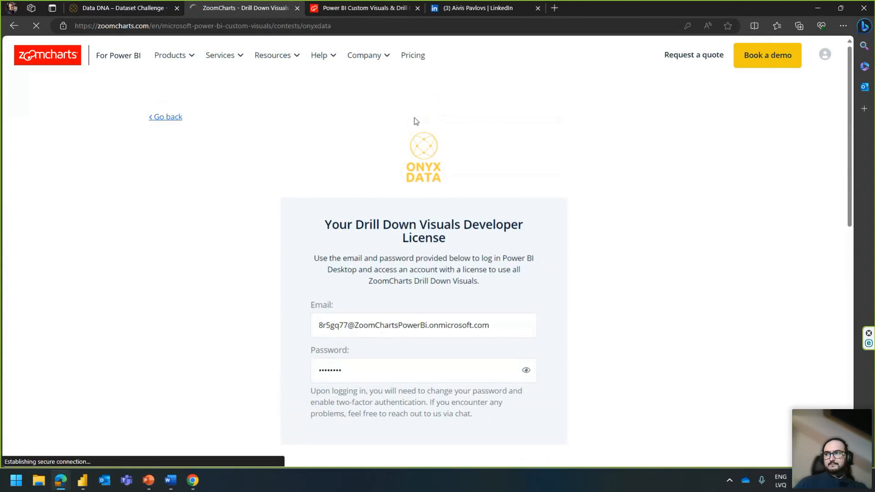
pyautogui.scroll(-4, 390, 124)
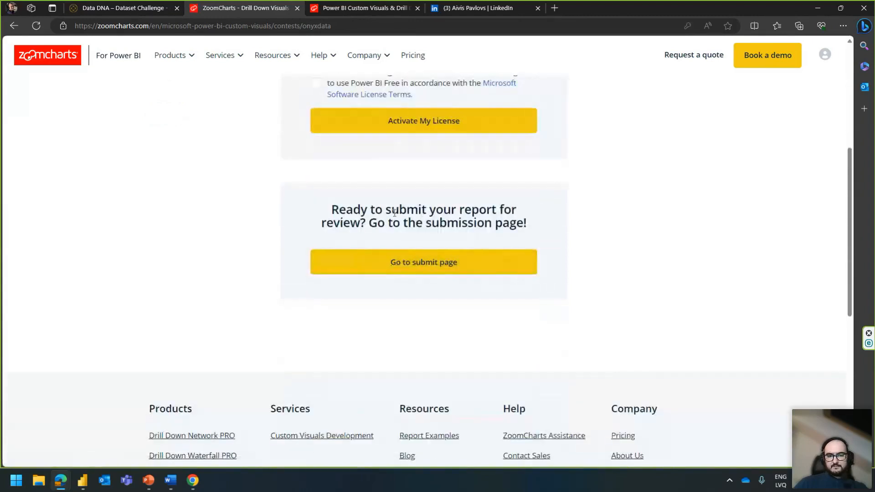
pyautogui.click(403, 266)
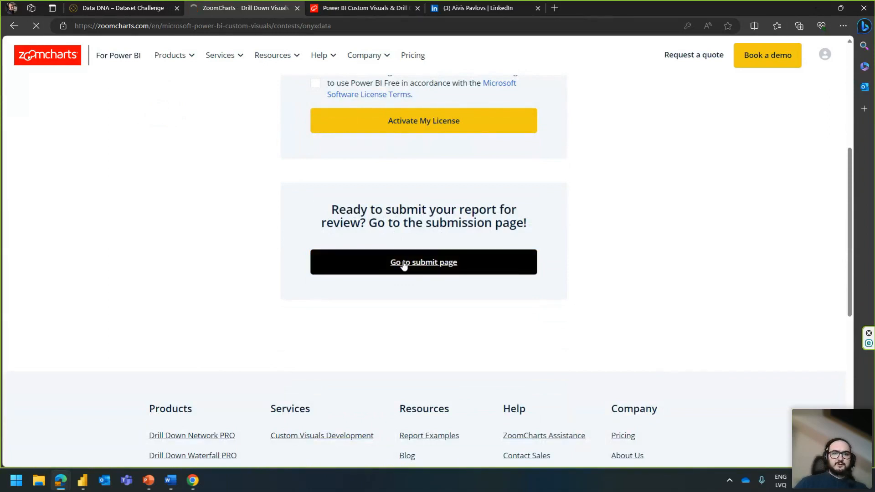
# Step: Delete the submitted Onyx.pbix report from the challenge entry
pyautogui.scroll(-3, 410, 246)
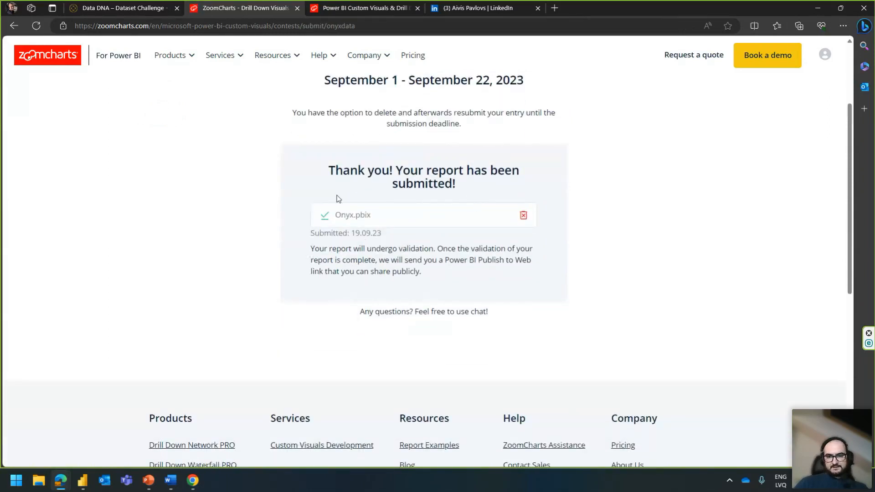
pyautogui.click(523, 215)
pyautogui.click(386, 146)
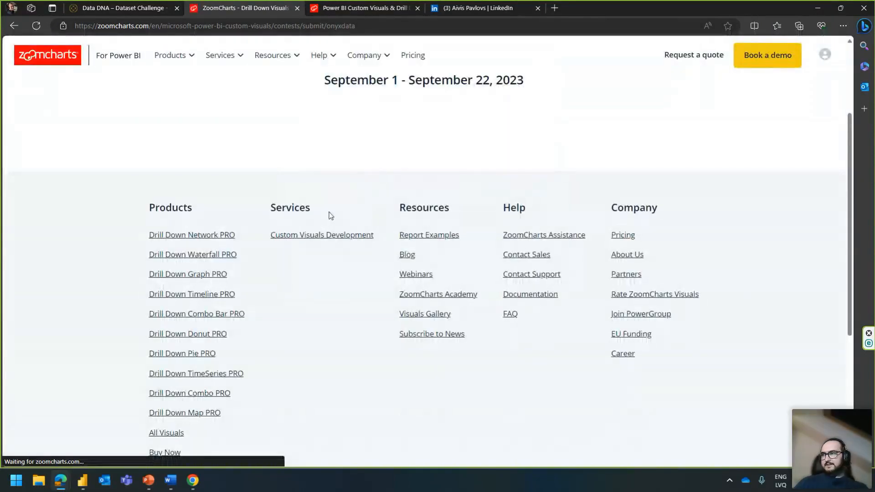
# Step: Reload the submission page and switch to the Onyx_18.09 report in Power BI Desktop
pyautogui.click(36, 26)
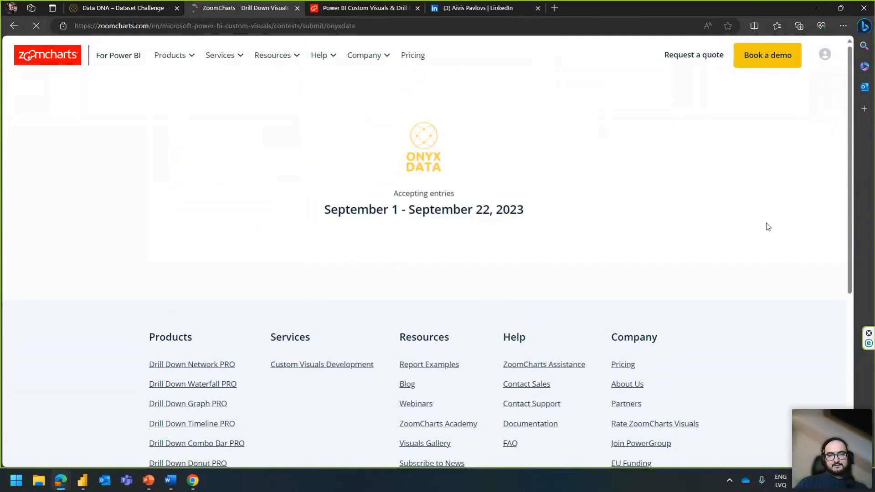
pyautogui.click(35, 27)
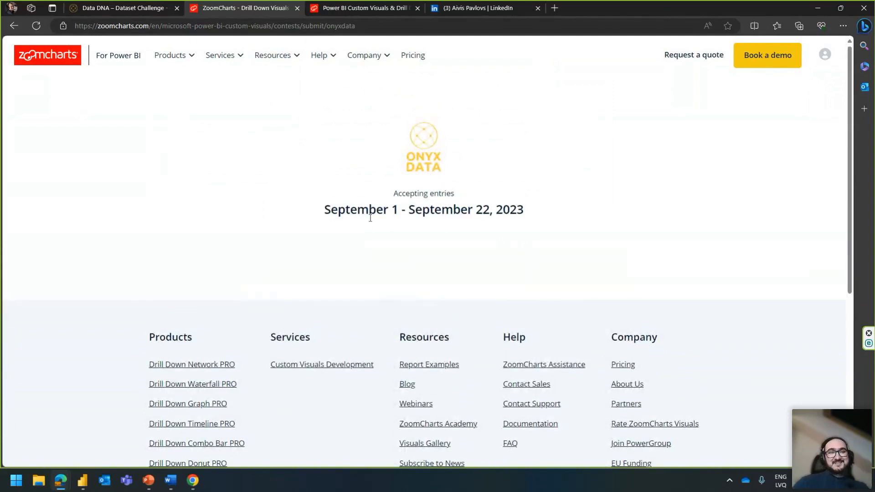
pyautogui.scroll(-2, 342, 172)
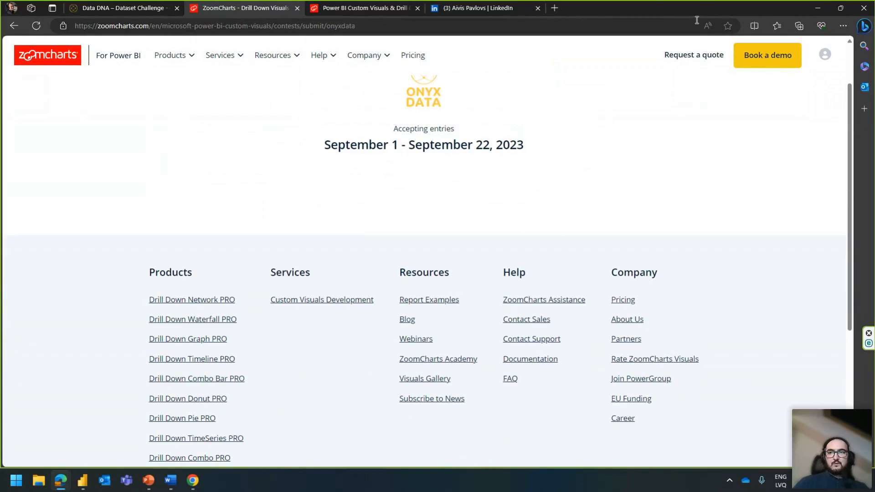
pyautogui.click(815, 10)
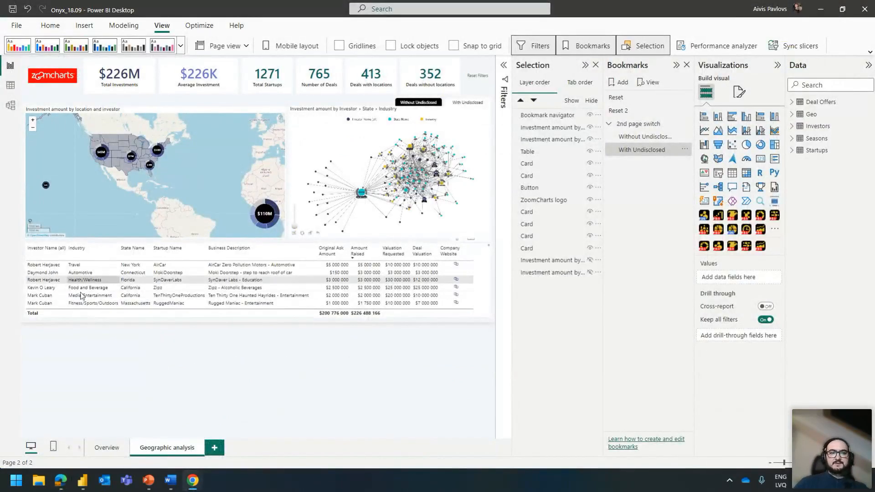
# Step: Open the report's Overview page and collapse the Selection, Bookmarks and Visualizations panes
pyautogui.click(106, 447)
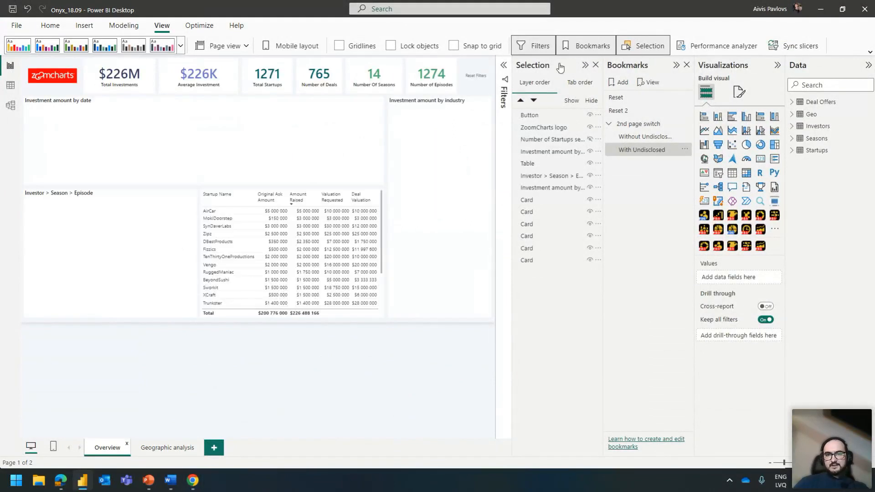
pyautogui.click(585, 65)
pyautogui.click(676, 65)
pyautogui.click(777, 65)
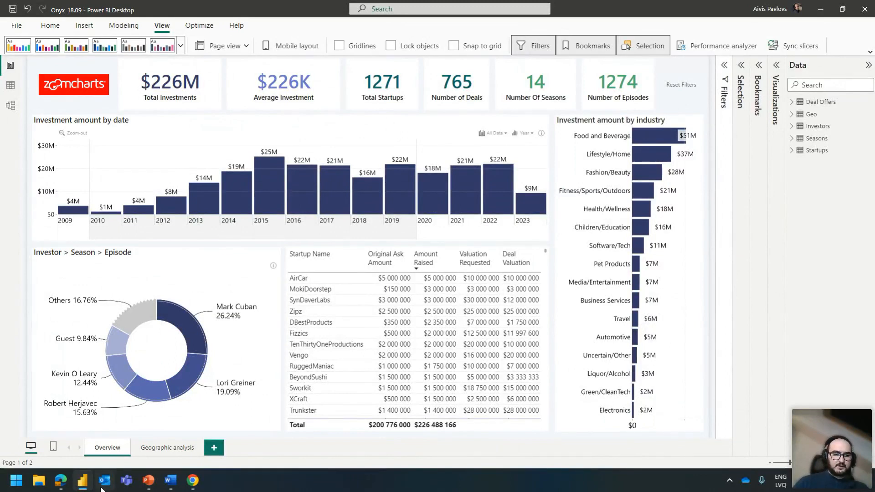
# Step: Switch to the Edge browser and open the presenter's own profile page on LinkedIn
pyautogui.moveTo(60, 480)
pyautogui.click(57, 428)
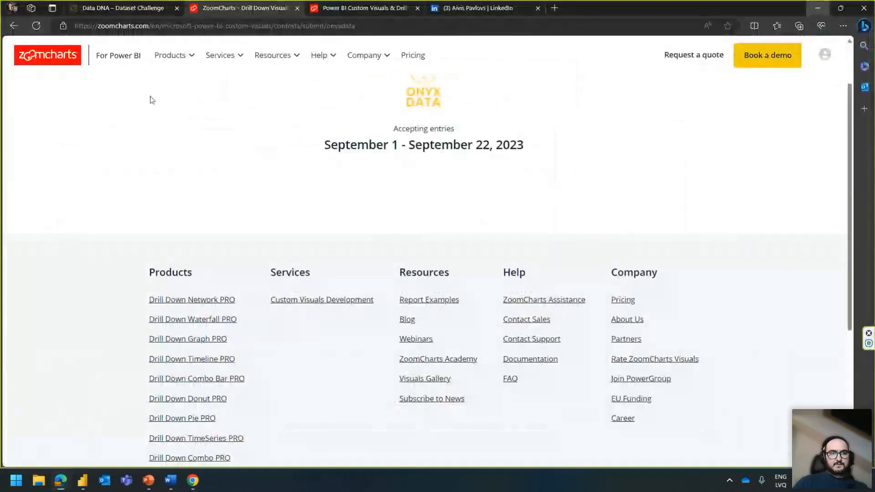
pyautogui.click(483, 11)
pyautogui.click(153, 53)
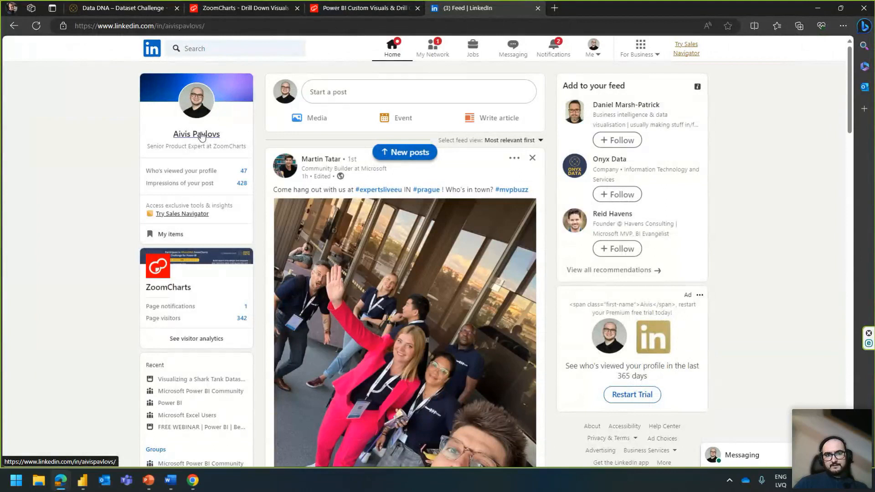
pyautogui.click(203, 136)
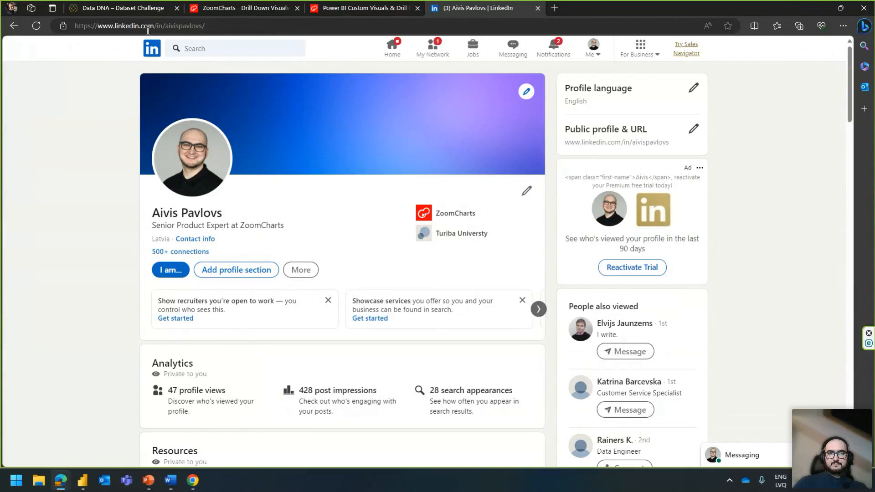
# Step: Open the Report Examples page on the ZoomCharts site and browse the Power BI dashboard examples
pyautogui.click(220, 8)
pyautogui.moveTo(269, 55)
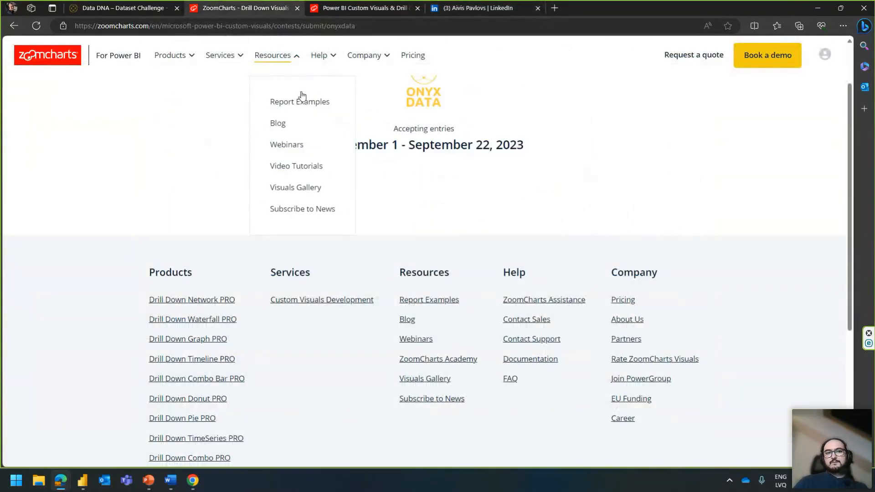
pyautogui.click(266, 56)
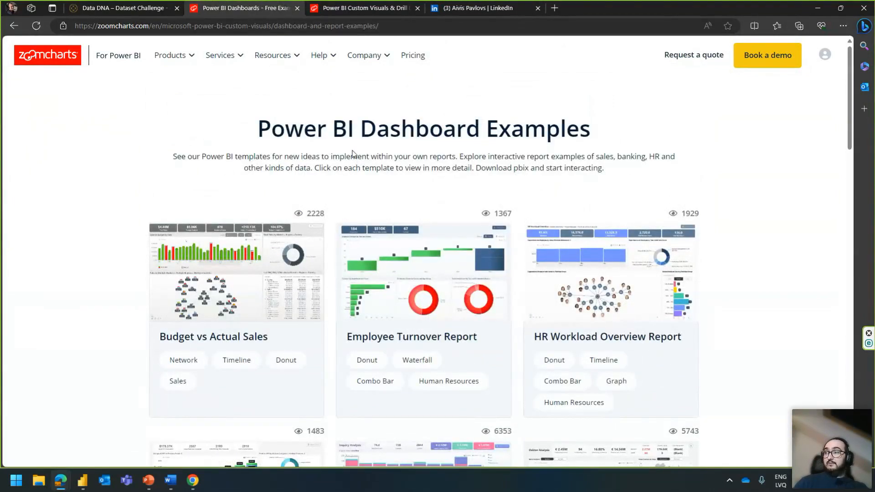
pyautogui.scroll(-3, 353, 154)
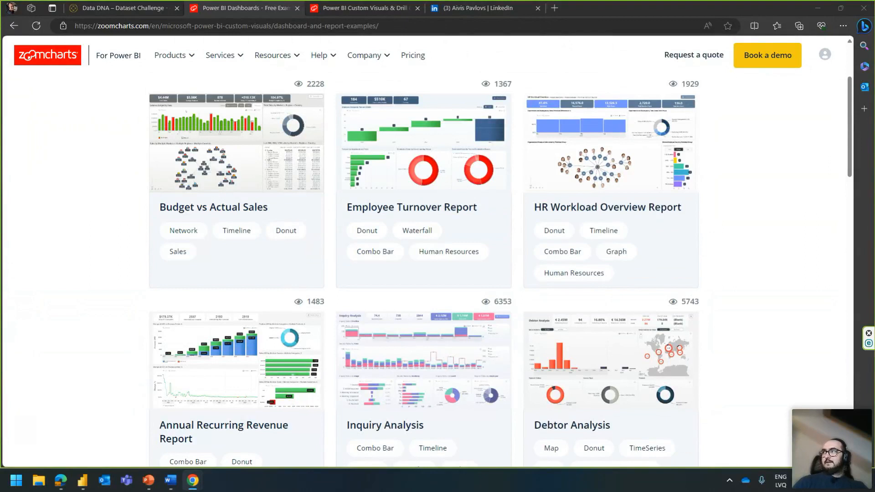
# Step: Switch from the browser to the Onyx_18.09 report in Power BI Desktop
pyautogui.click(95, 132)
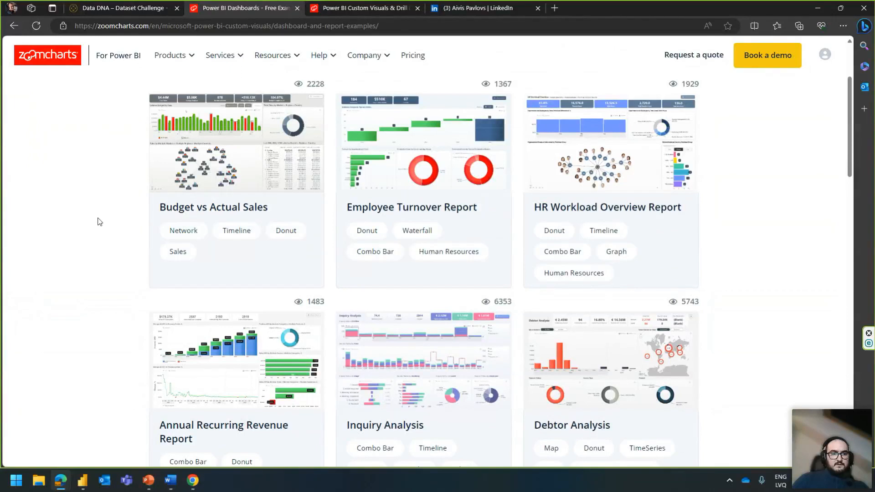
pyautogui.hotkey('alt', 'Tab')
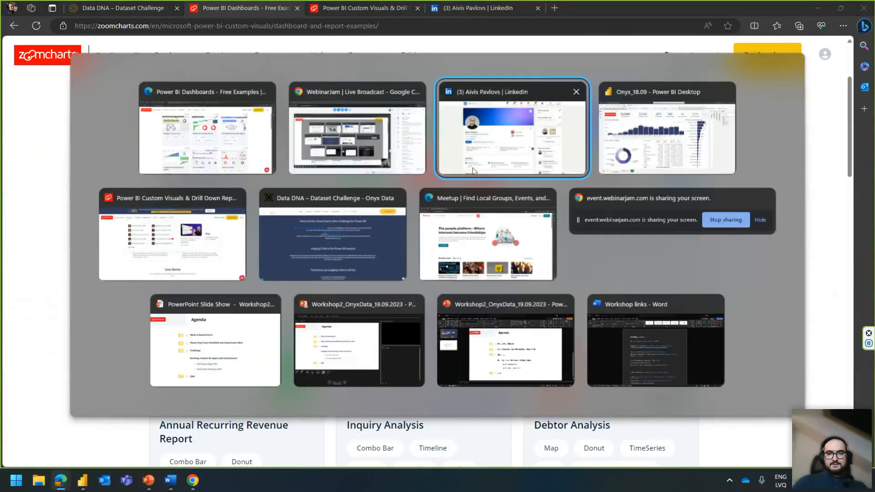
pyautogui.click(222, 349)
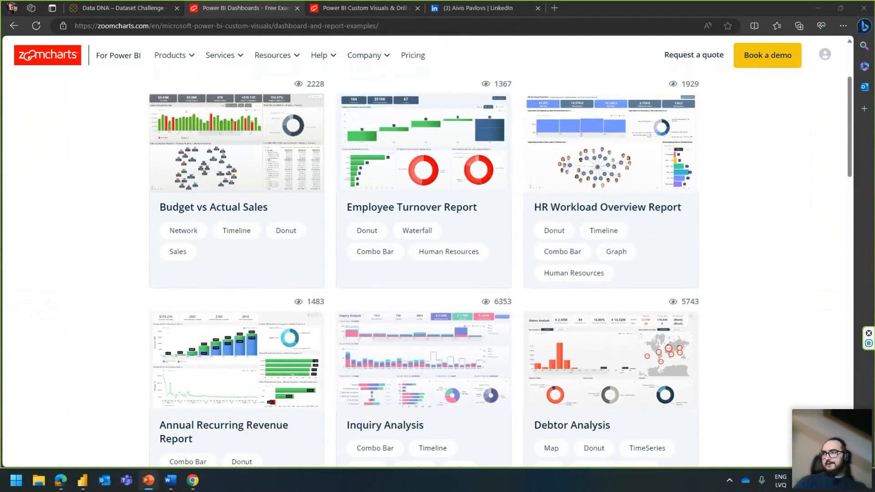
pyautogui.hotkey('alt', 'Tab')
pyautogui.hotkey('alt', 'Tab')
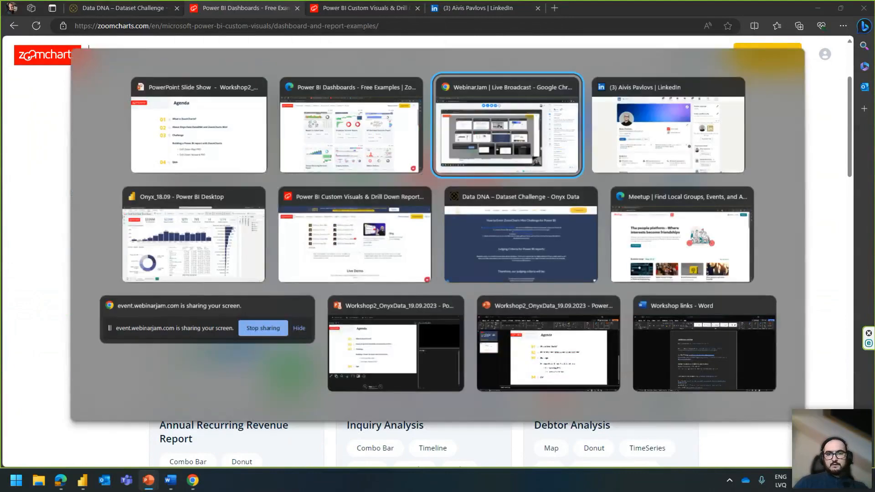
pyautogui.click(162, 191)
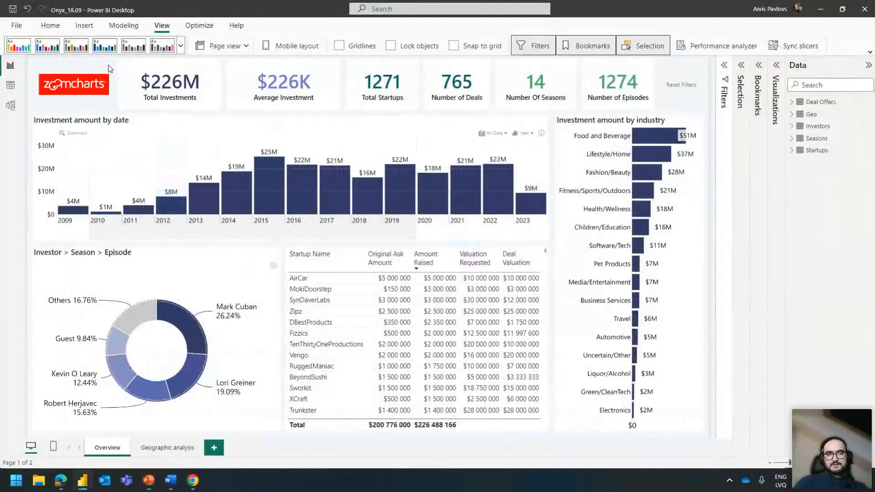
pyautogui.hotkey('alt', 'Tab')
pyautogui.hotkey('alt', 'Tab')
pyautogui.hotkey('alt', 'Tab')
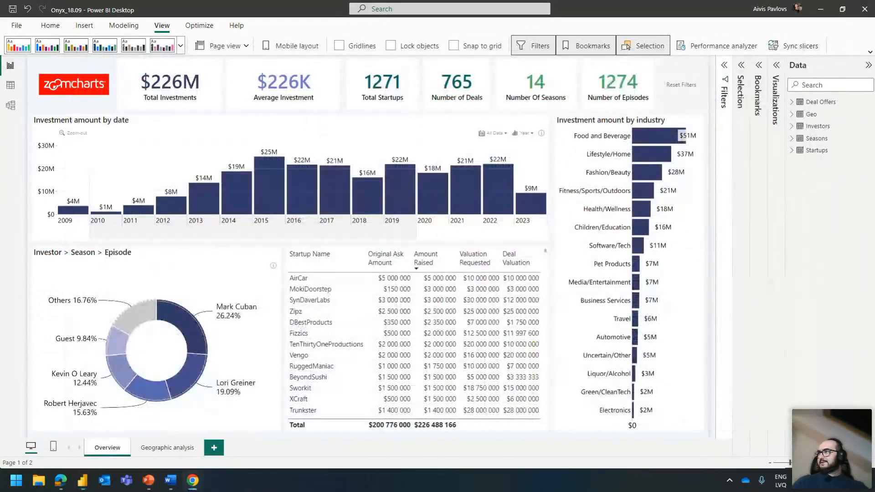
pyautogui.click(113, 67)
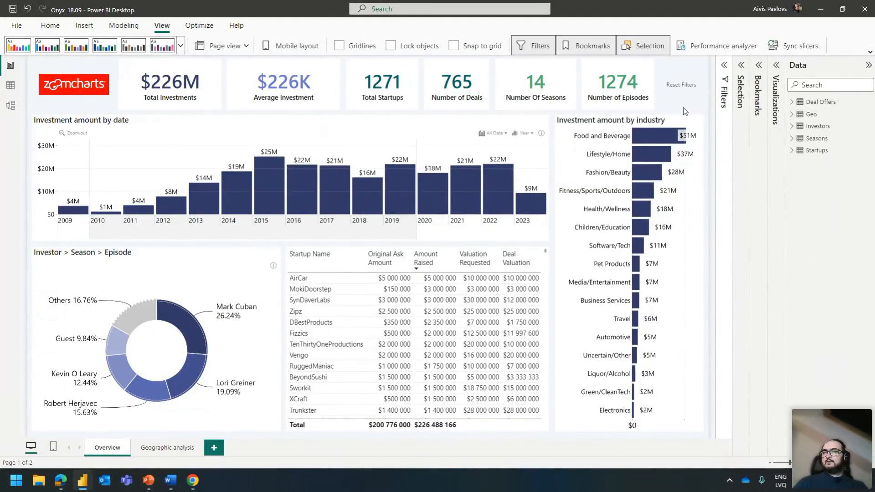
pyautogui.click(189, 103)
pyautogui.click(267, 96)
pyautogui.click(421, 95)
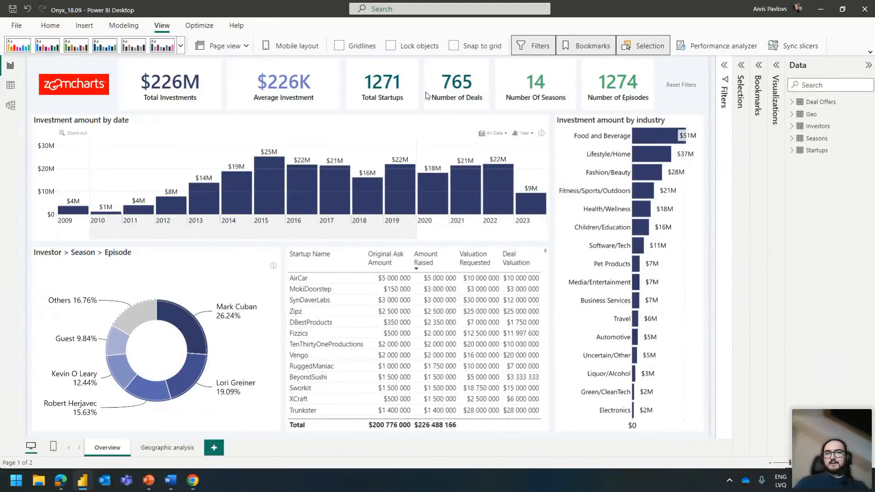
pyautogui.doubleClick(694, 104)
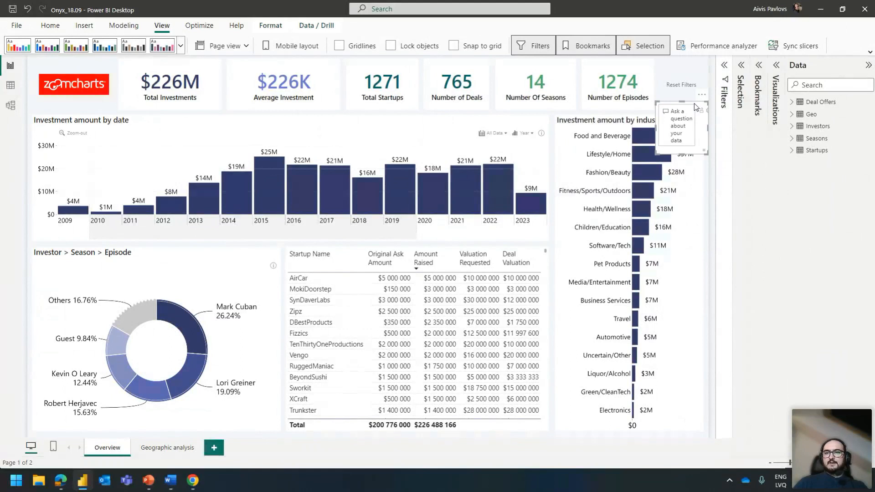
pyautogui.hotkey('ctrl', 'z')
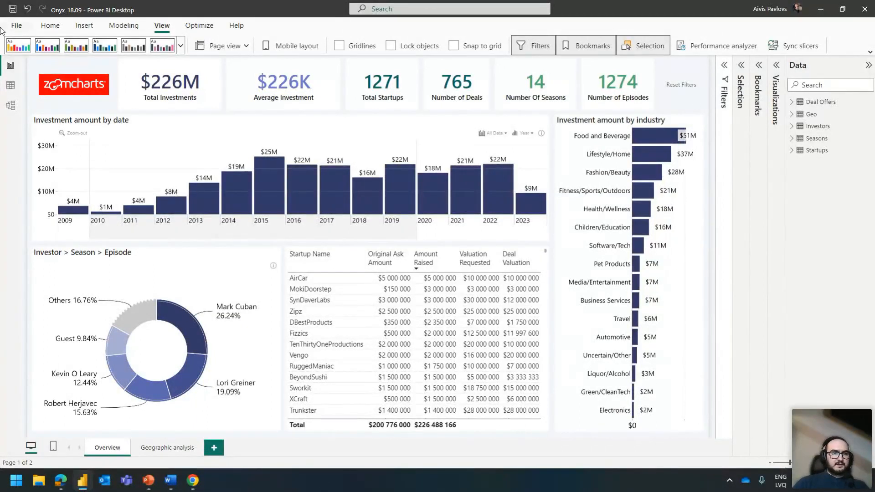
# Step: Open the report's queries in a maximized Power Query Editor, view the Investors query and return to the report
pyautogui.click(49, 26)
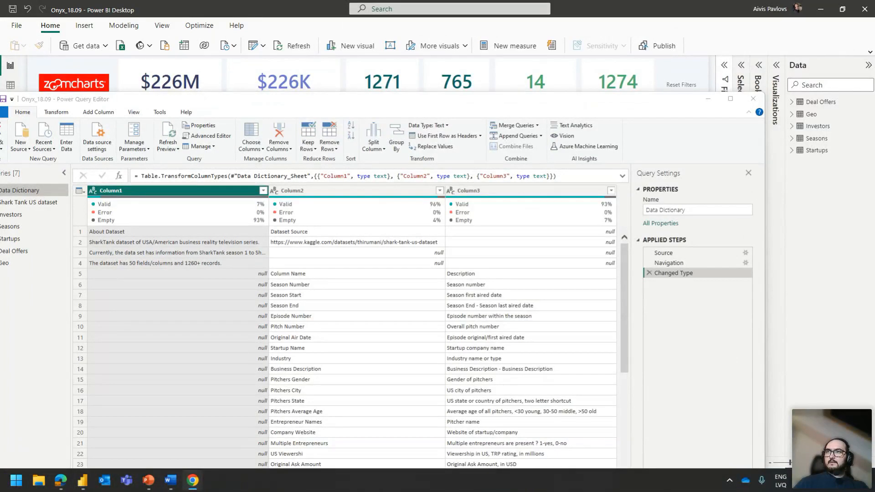
pyautogui.doubleClick(229, 105)
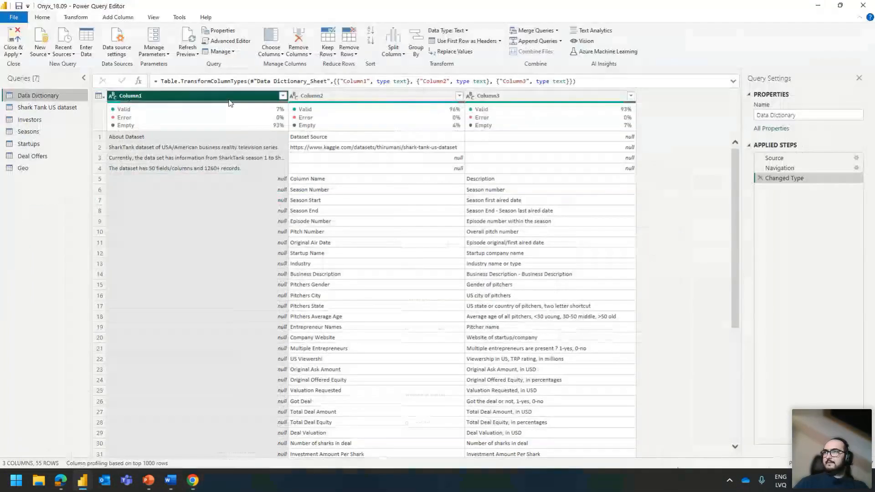
pyautogui.click(40, 119)
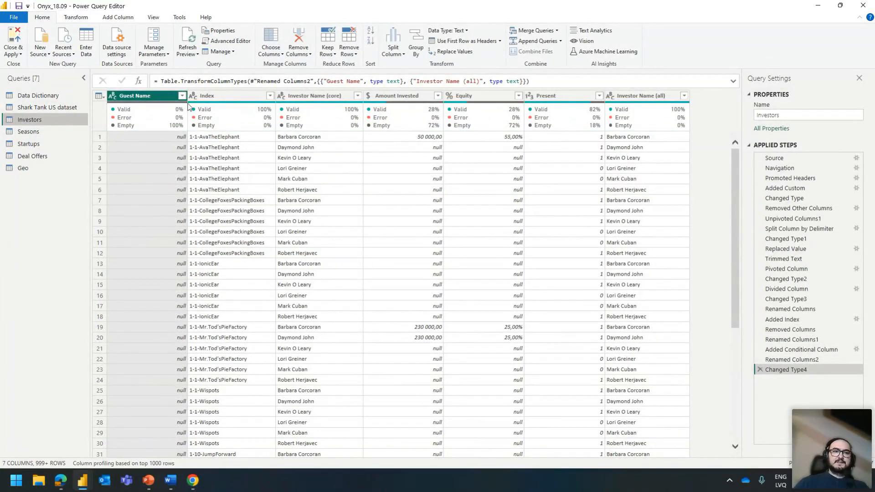
pyautogui.click(825, 7)
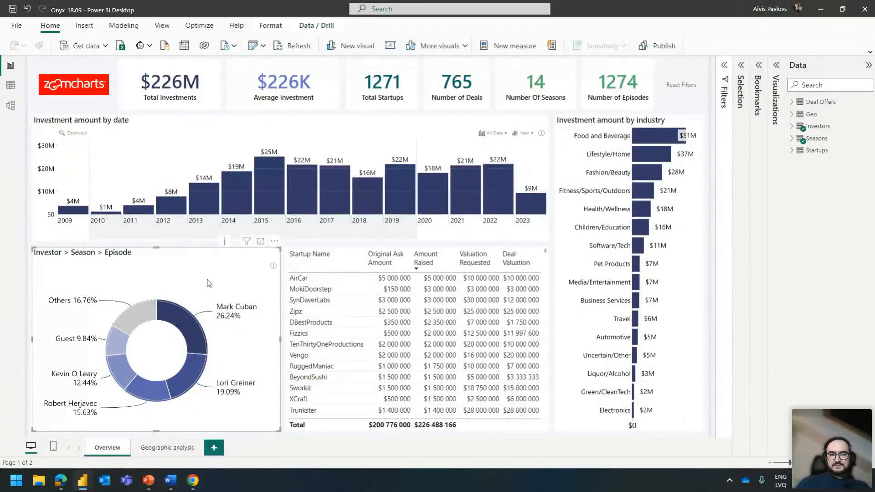
# Step: Drill into the Guest slice of the Investor > Season > Episode donut chart and return to the investor level
pyautogui.moveTo(150, 314)
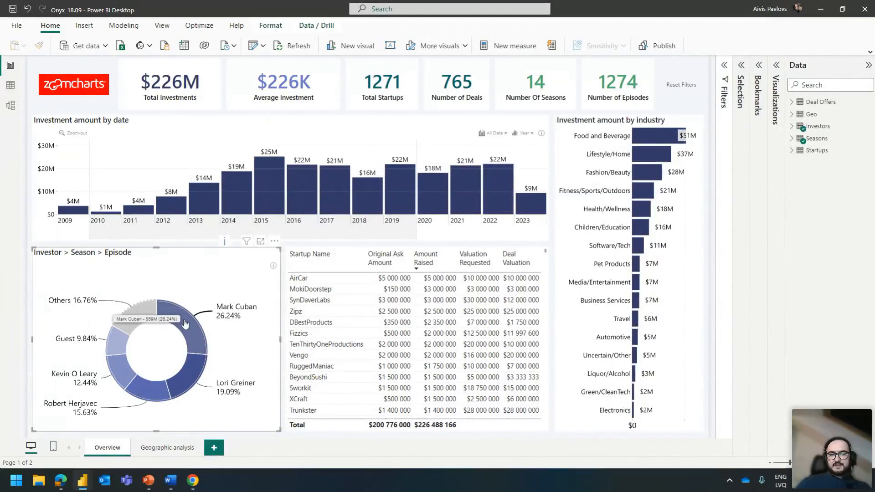
pyautogui.moveTo(161, 385)
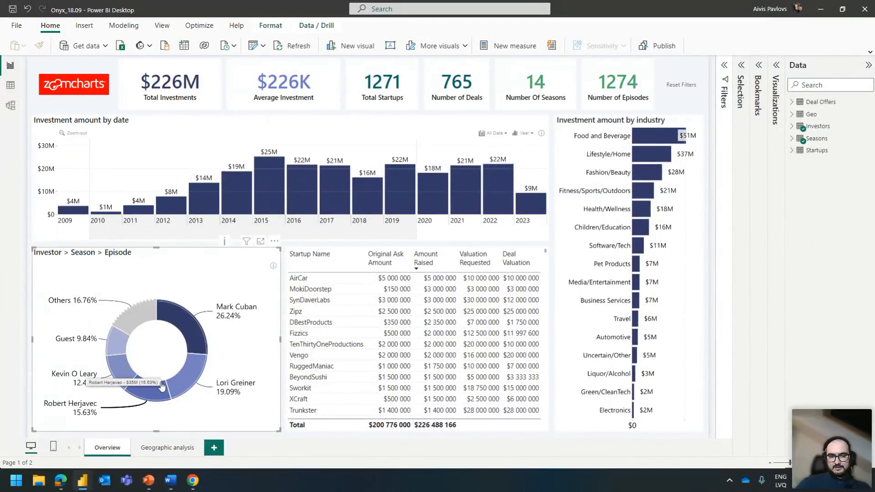
pyautogui.click(133, 316)
pyautogui.click(189, 310)
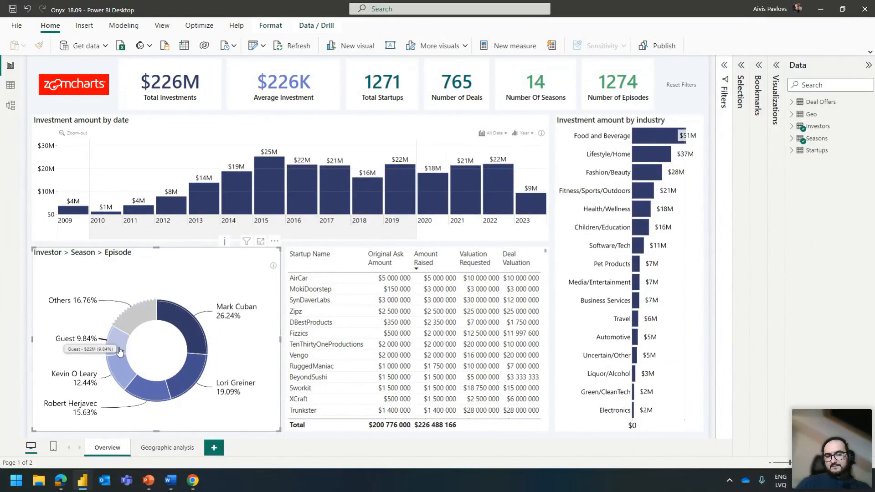
pyautogui.click(120, 346)
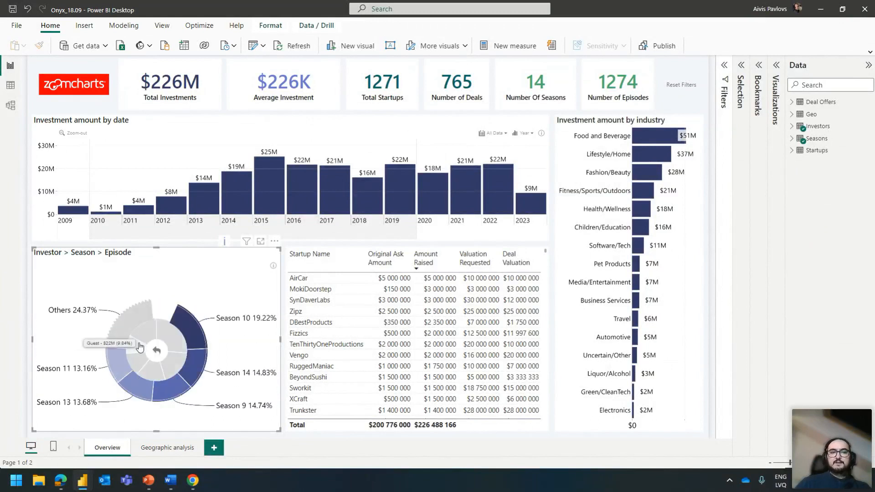
pyautogui.click(163, 340)
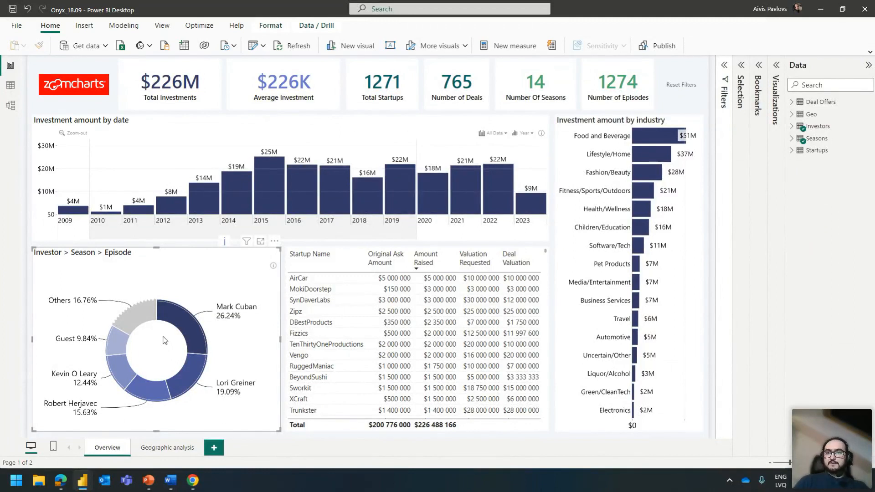
# Step: Return to the Power Query Editor and examine the filter values of the Investor Name (core) column in the Investors query
pyautogui.hotkey('alt', 'Tab')
pyautogui.hotkey('alt', 'Tab')
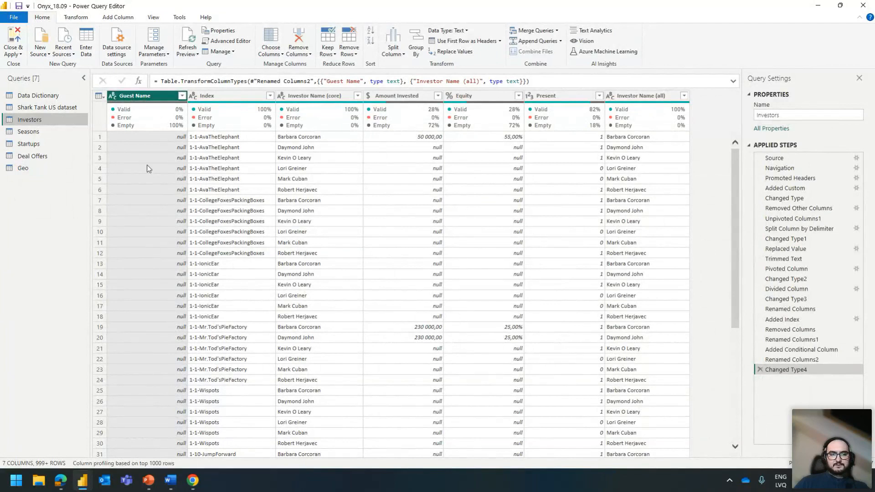
pyautogui.click(182, 96)
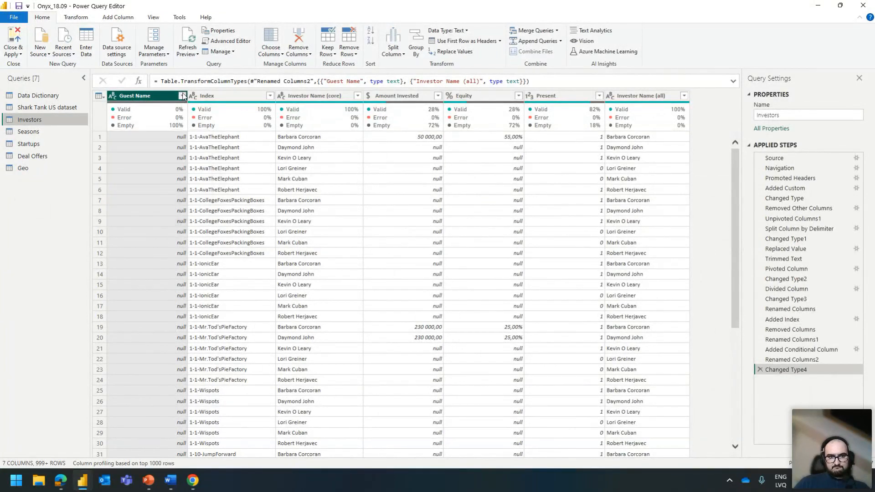
pyautogui.click(181, 96)
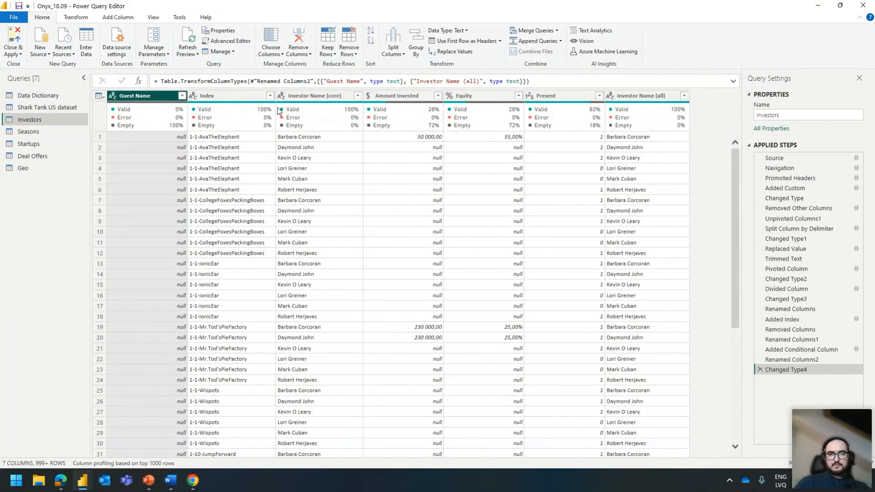
pyautogui.click(357, 98)
pyautogui.click(357, 96)
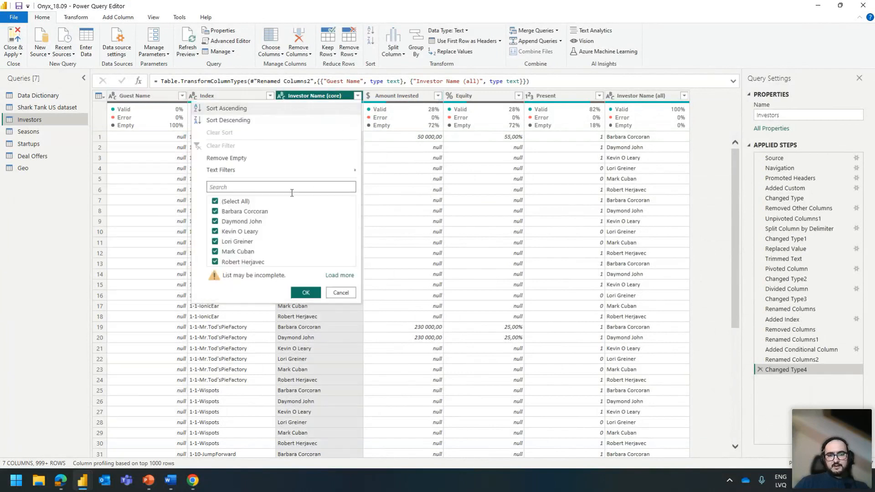
pyautogui.click(341, 293)
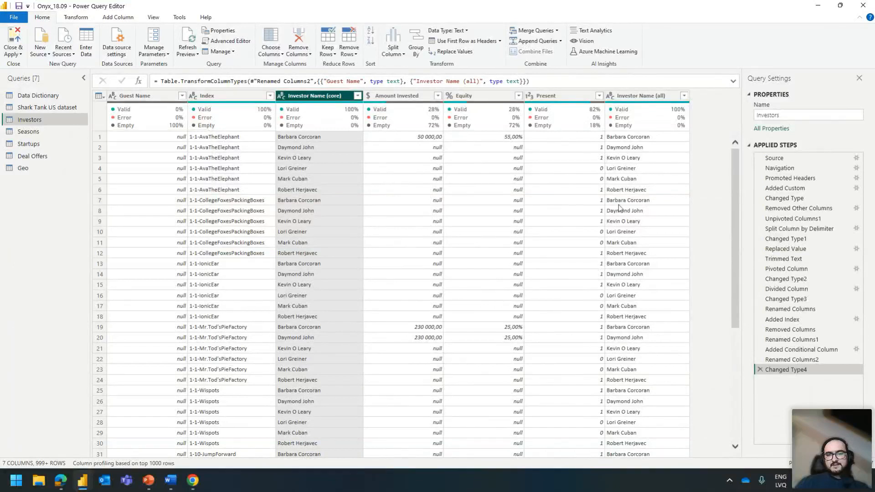
# Step: Examine the fully loaded filter values of the Investor Name (core) column, cancel the list, and select the Investor Name (all) column
pyautogui.click(789, 329)
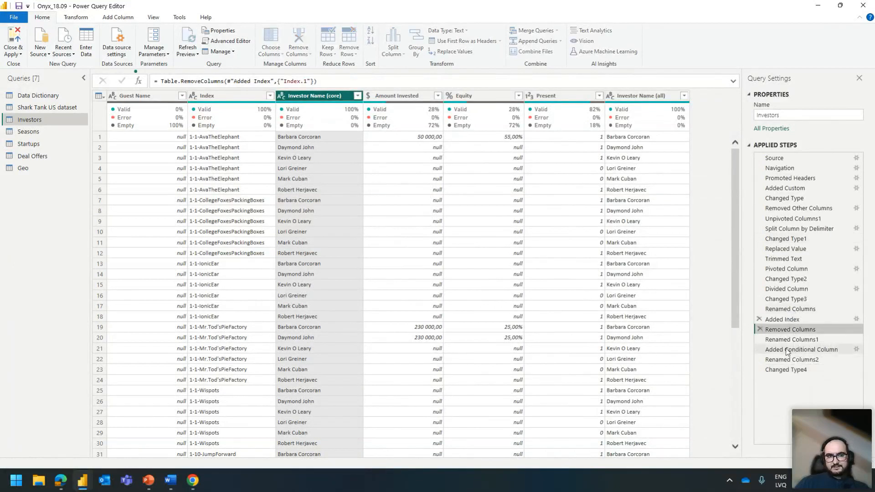
pyautogui.click(783, 370)
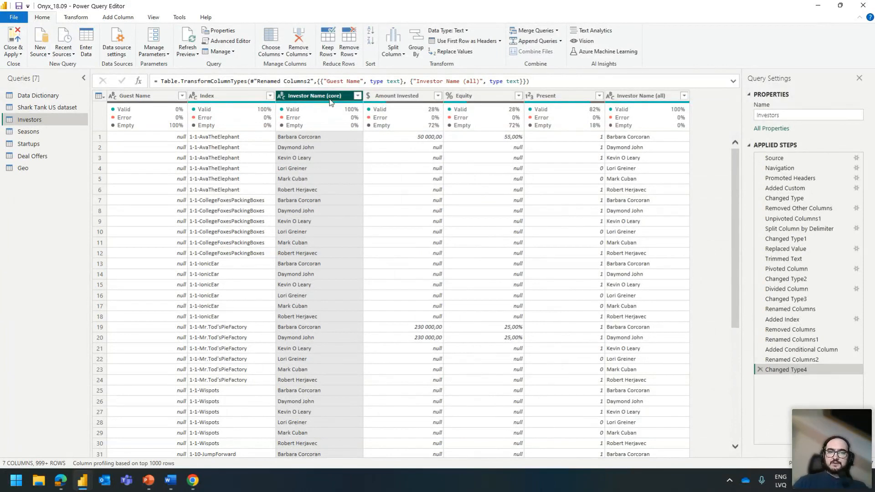
pyautogui.click(357, 96)
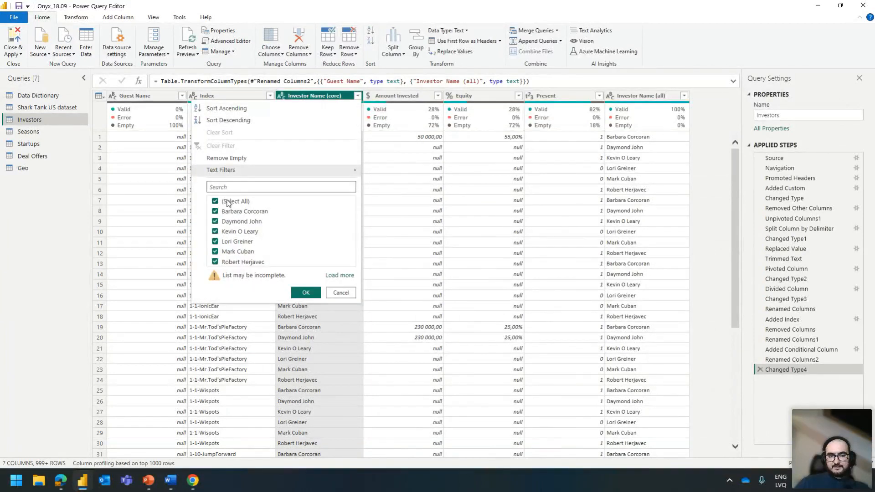
pyautogui.click(338, 275)
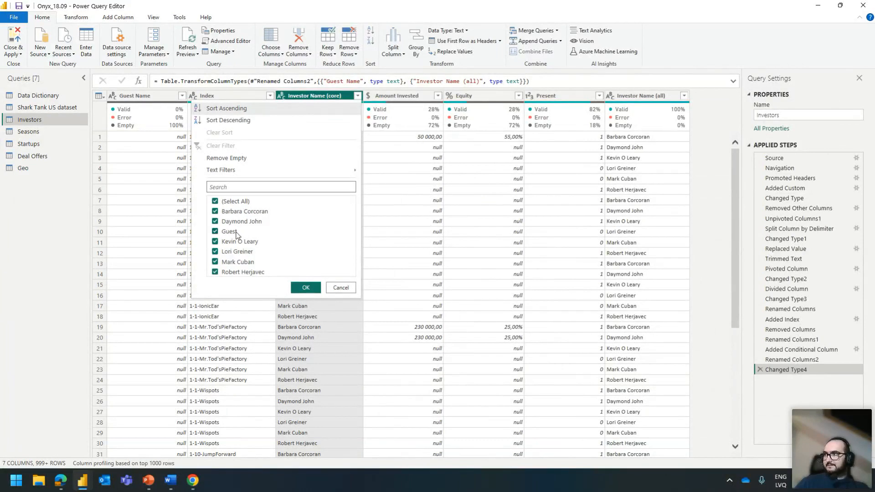
pyautogui.click(342, 288)
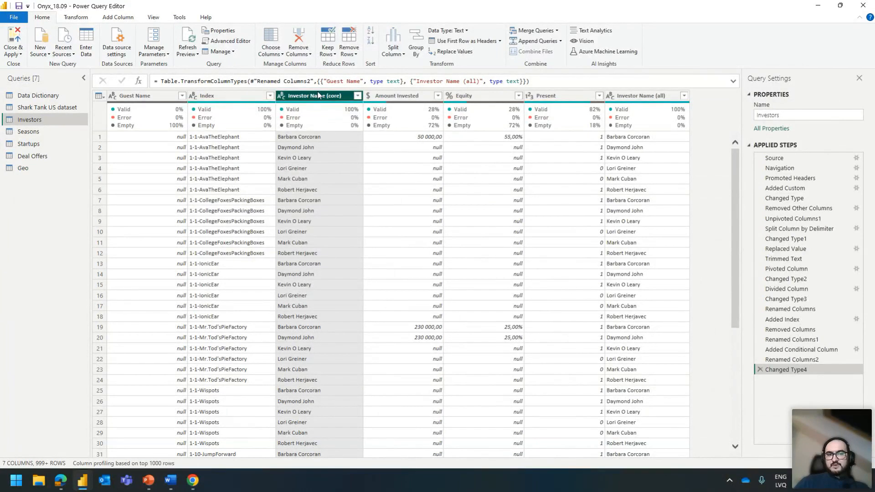
pyautogui.click(646, 96)
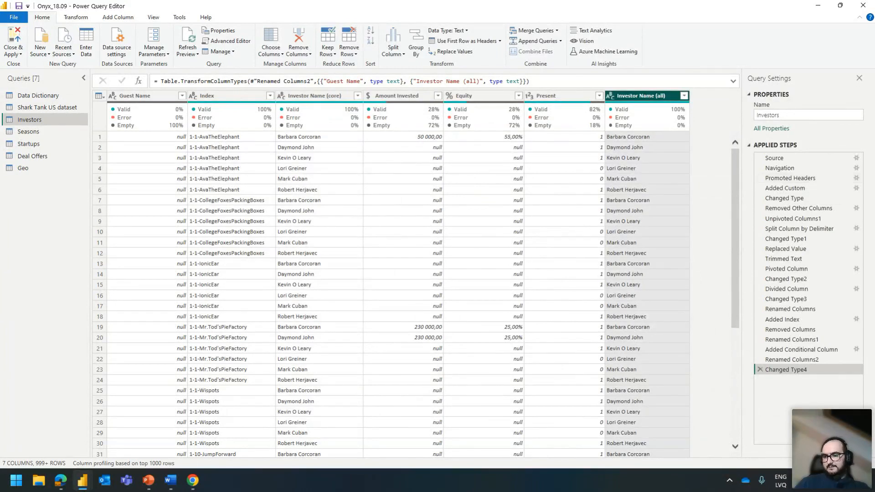
# Step: Open the settings of the Added Conditional Column step and view the columns available for its If condition
pyautogui.click(862, 349)
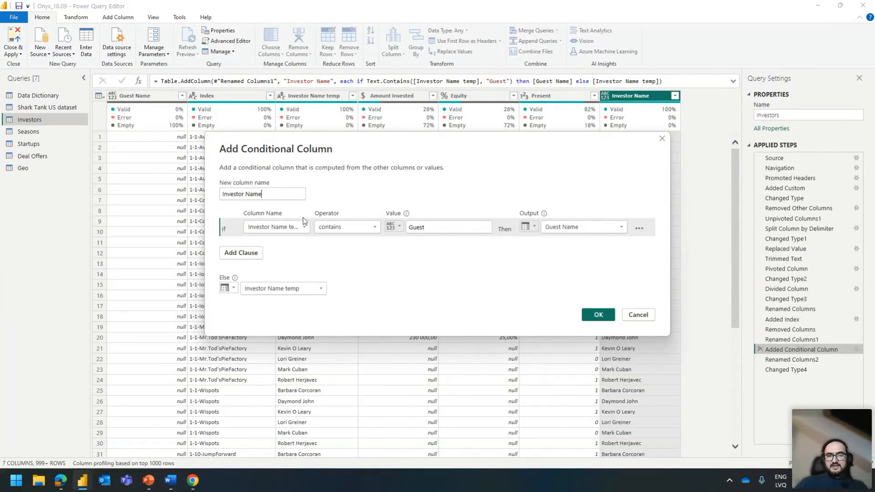
pyautogui.click(288, 230)
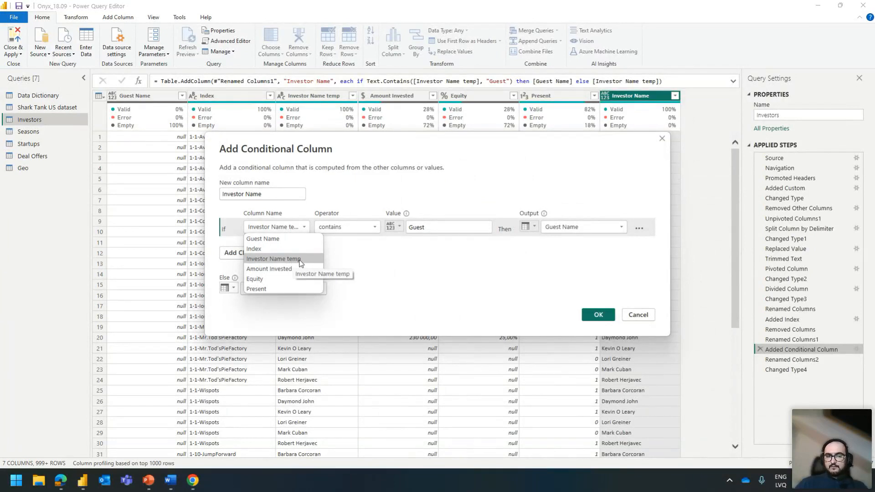
pyautogui.click(356, 236)
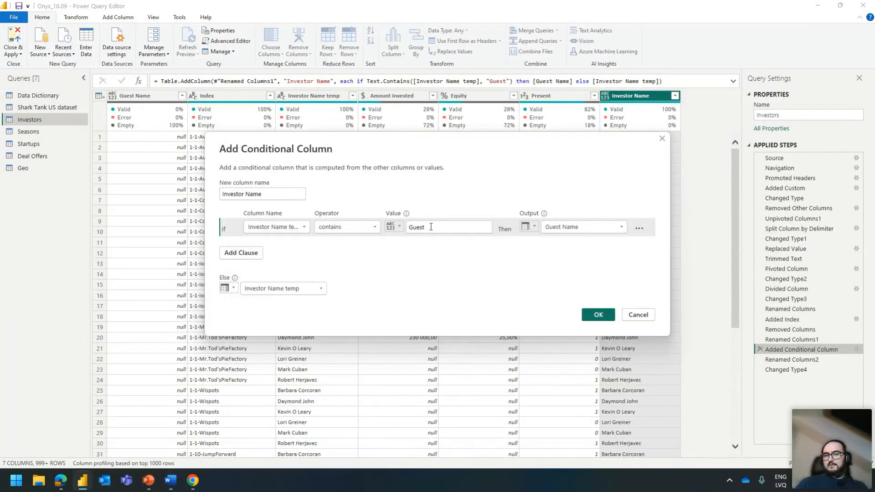
# Step: Try the literal value "sdasdads" as the condition's output, clear it and switch the output back to the Guest Name column
pyautogui.click(529, 228)
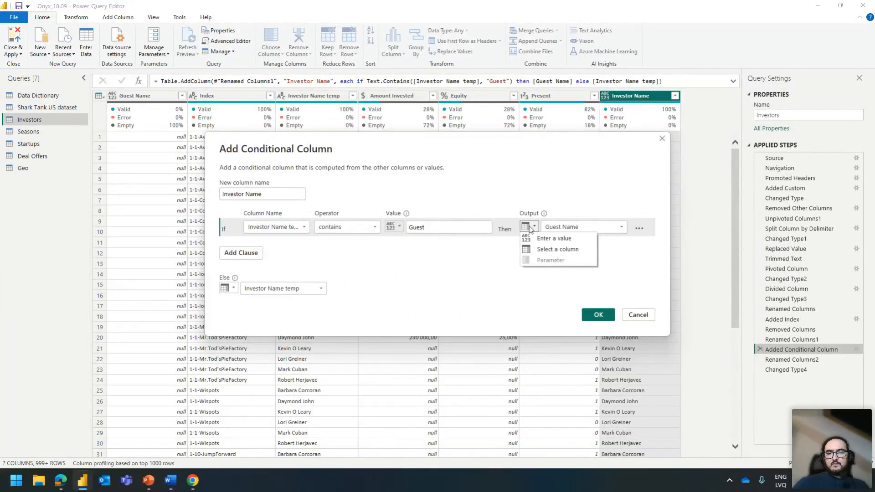
pyautogui.click(530, 228)
pyautogui.click(533, 228)
pyautogui.click(537, 238)
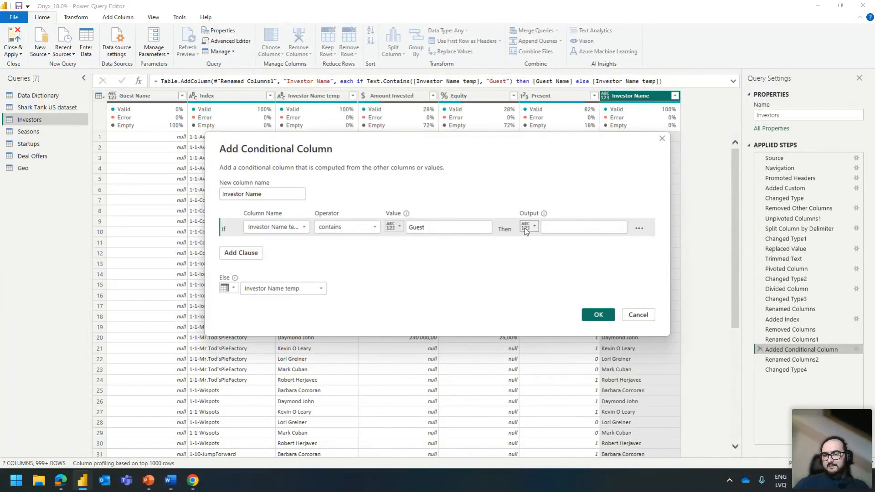
pyautogui.write('sdasdads')
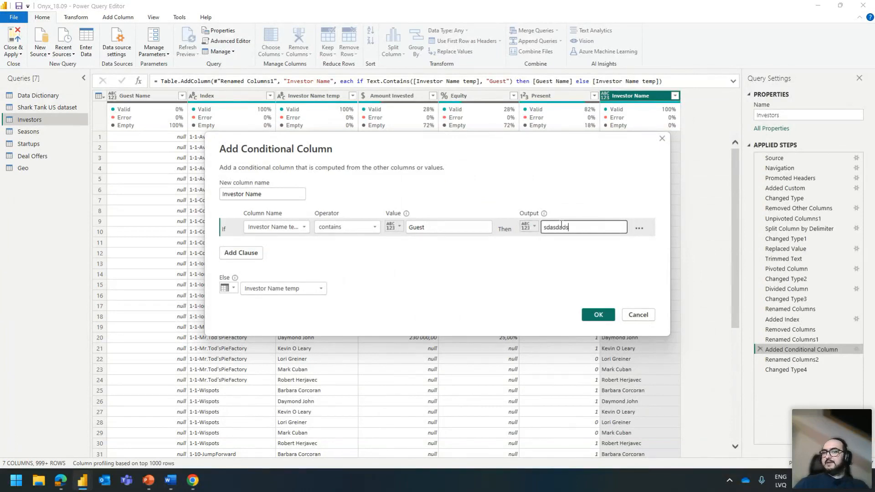
pyautogui.moveTo(581, 227); pyautogui.dragTo(489, 233)
pyautogui.press('BackSpace')
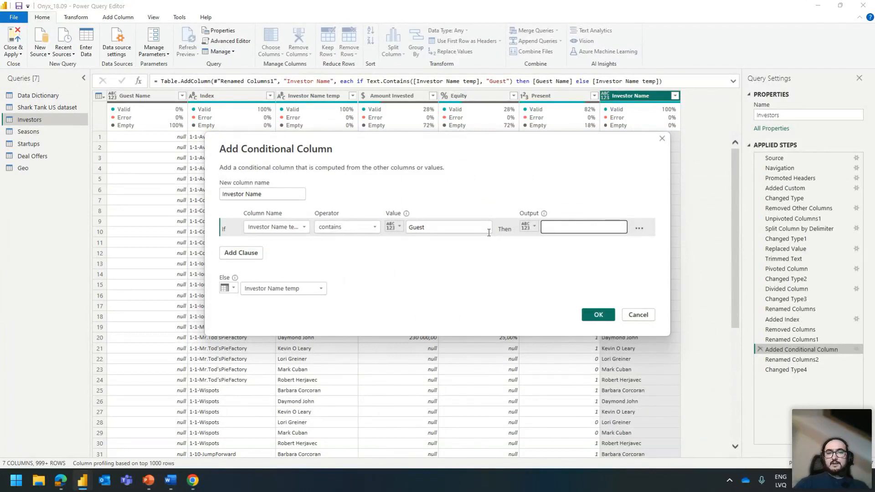
pyautogui.click(527, 227)
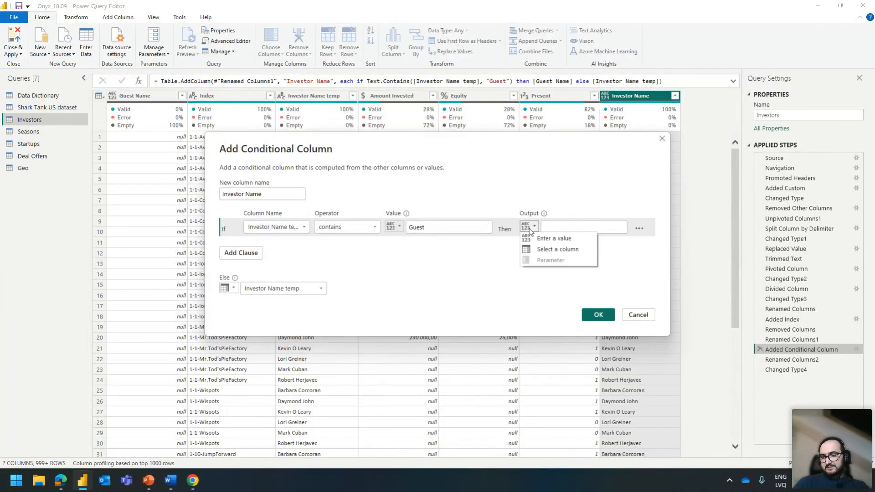
pyautogui.click(541, 250)
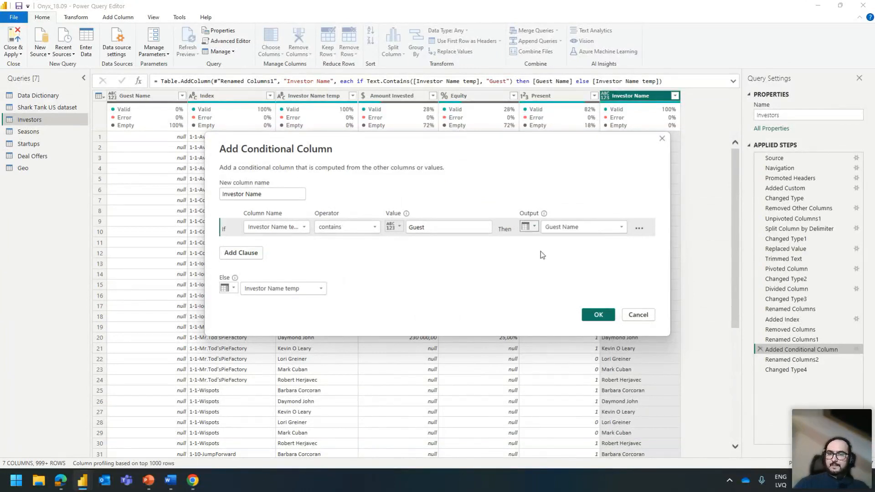
# Step: View the columns available for the condition's output, cancel the dialog and return to the Changed Type4 step
pyautogui.click(567, 230)
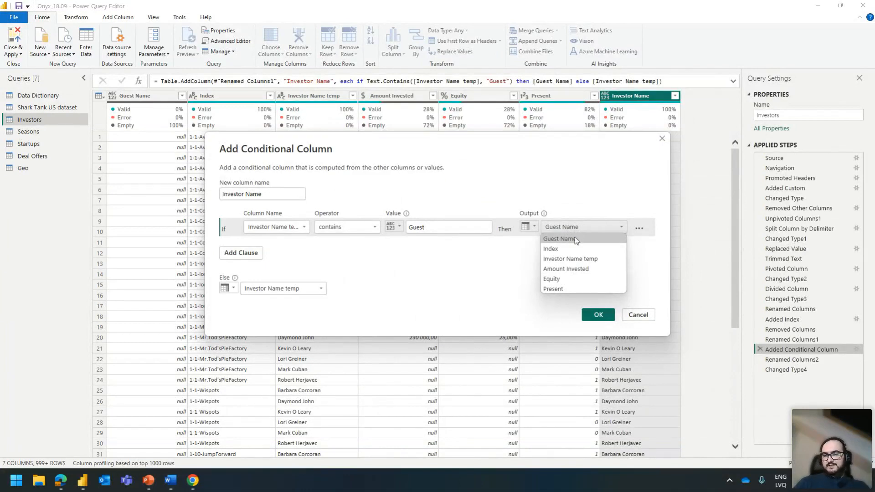
pyautogui.click(578, 231)
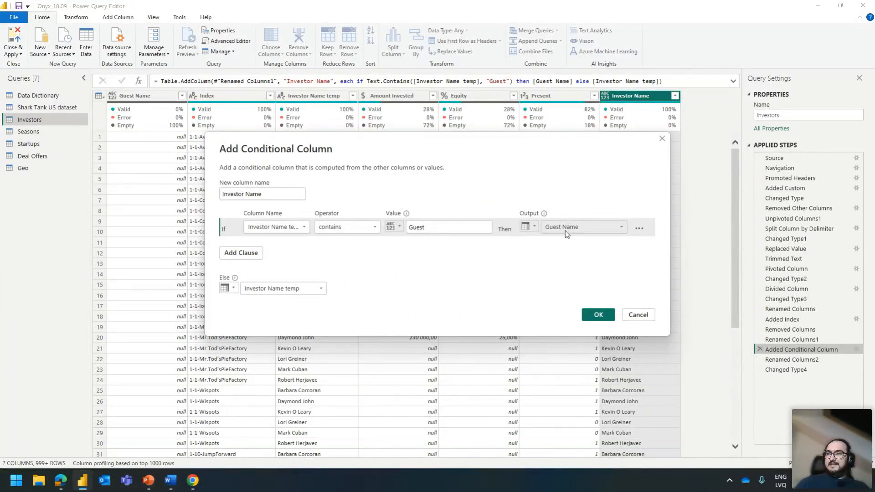
pyautogui.click(639, 314)
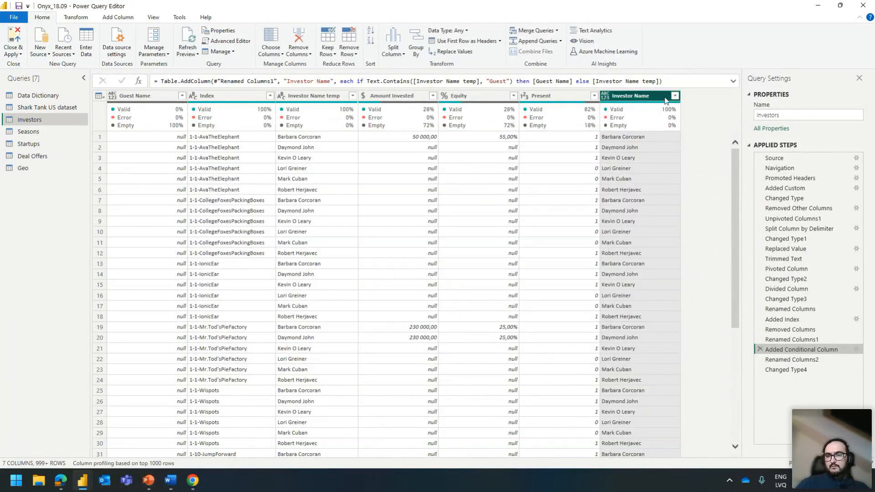
pyautogui.click(798, 370)
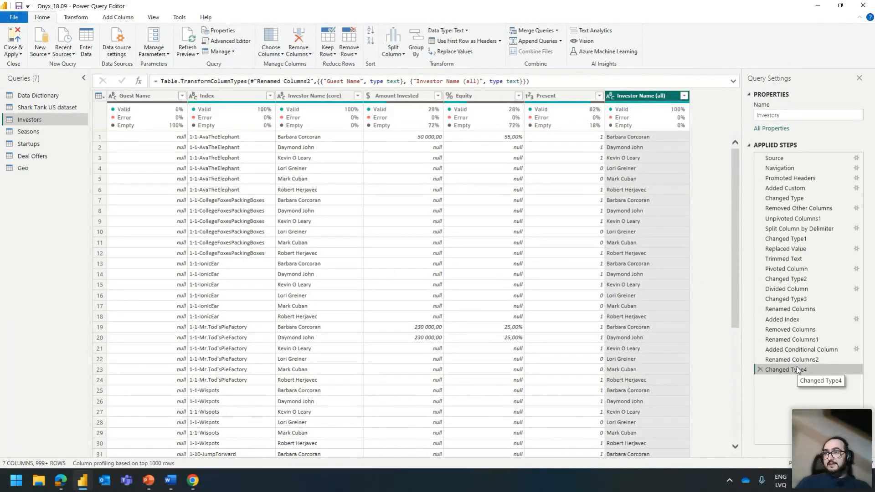
# Step: Return to the report and replace Investor Name (core) with Investor Name (all) in the donut chart's Category
pyautogui.click(816, 6)
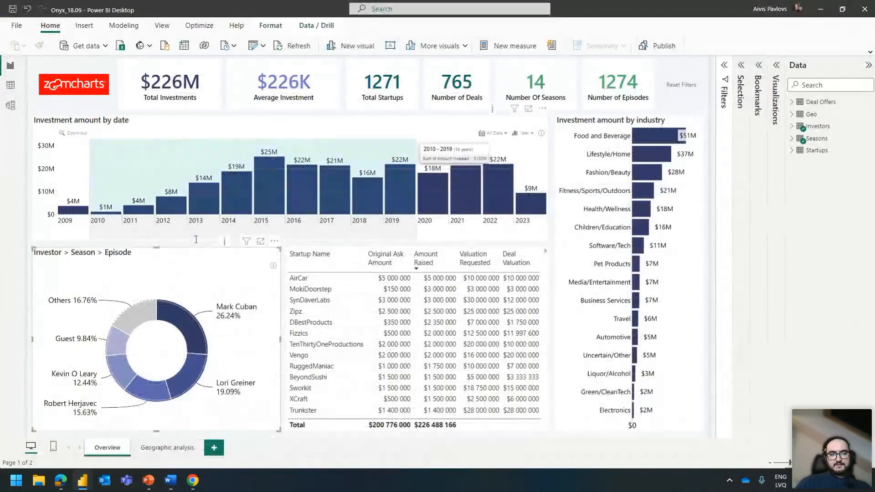
pyautogui.click(793, 126)
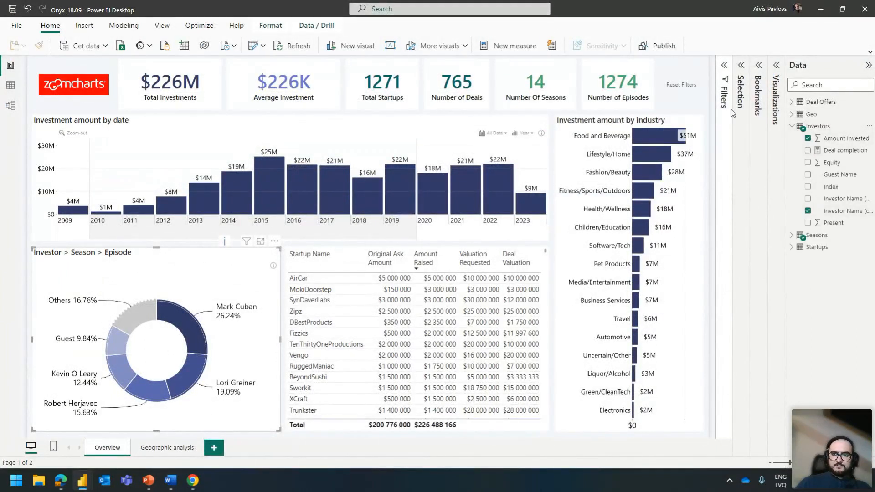
pyautogui.click(780, 67)
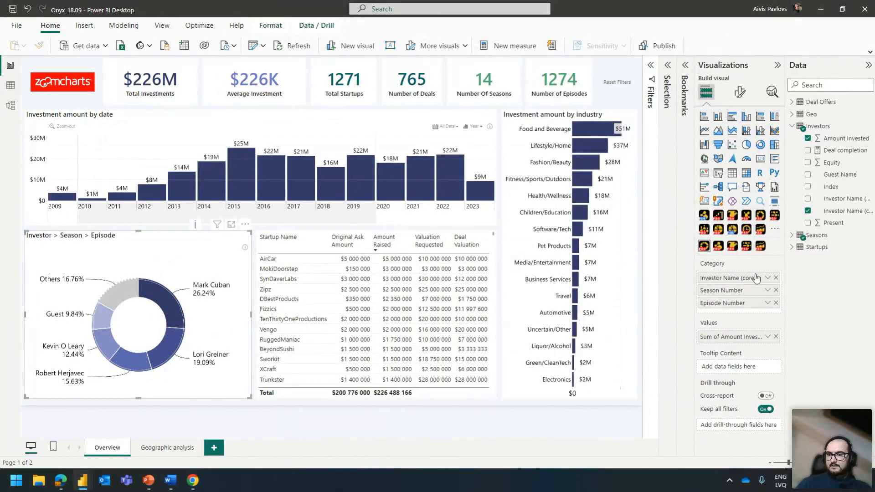
pyautogui.click(776, 277)
pyautogui.moveTo(843, 199); pyautogui.dragTo(743, 278)
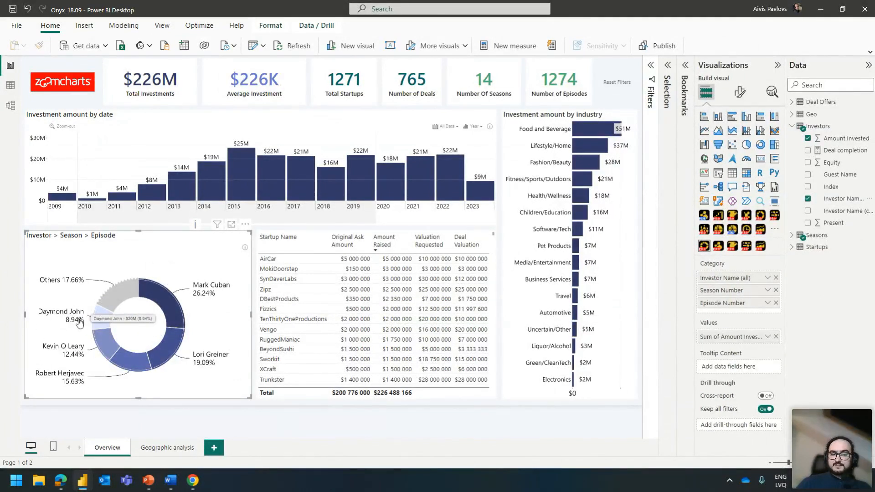
# Step: Page through the Others slices of the Investor > Season > Episode donut chart to the last investors and return to the first group
pyautogui.click(126, 293)
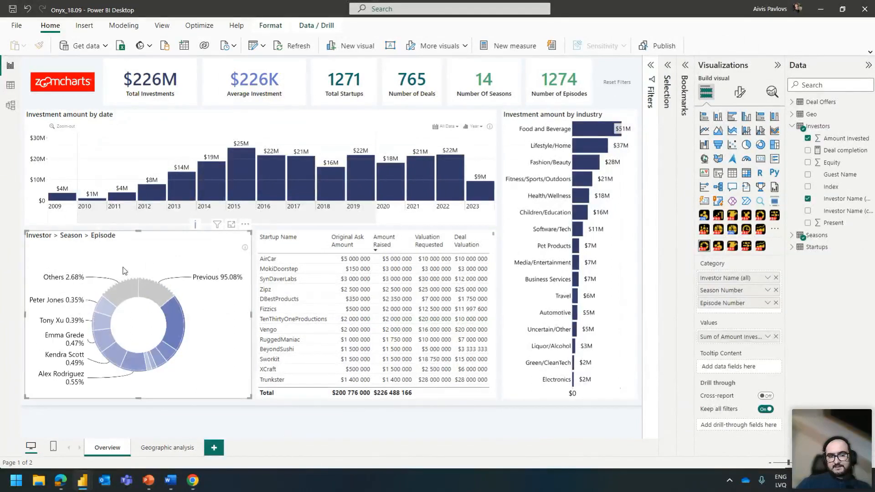
pyautogui.click(126, 292)
pyautogui.click(126, 292)
pyautogui.click(127, 292)
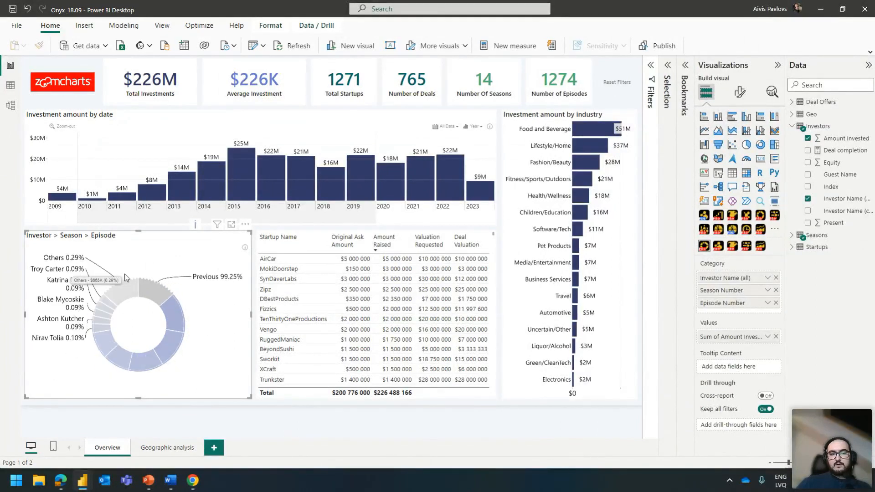
pyautogui.click(127, 291)
pyautogui.click(126, 291)
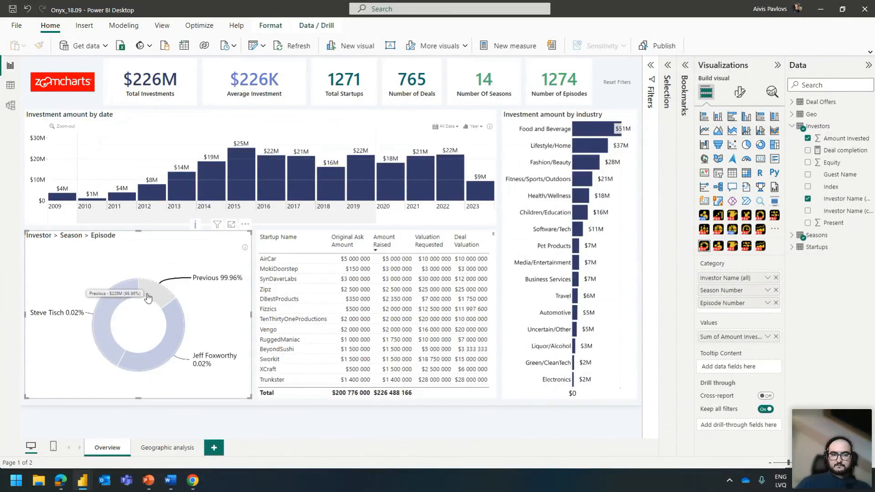
pyautogui.click(147, 297)
pyautogui.click(149, 294)
pyautogui.click(148, 294)
pyautogui.click(148, 293)
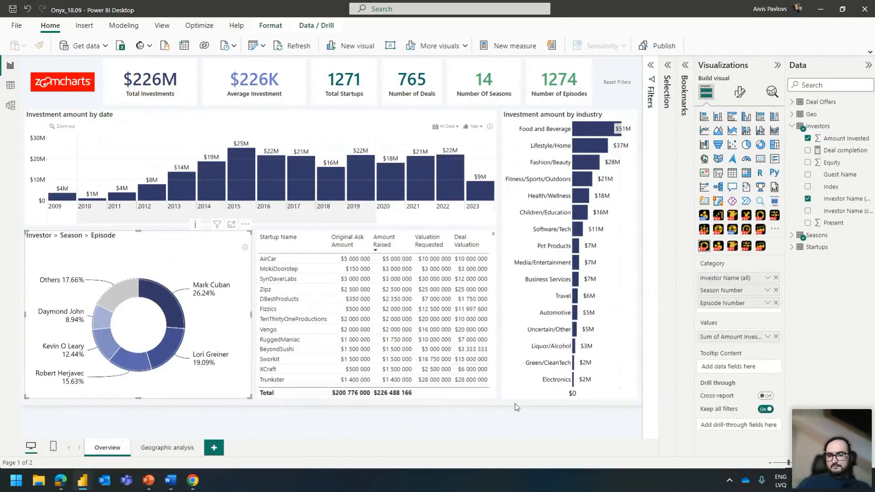
# Step: Filter the report by the Pet Products industry, view the donut chart's Others investors and return to the previous group
pyautogui.click(586, 254)
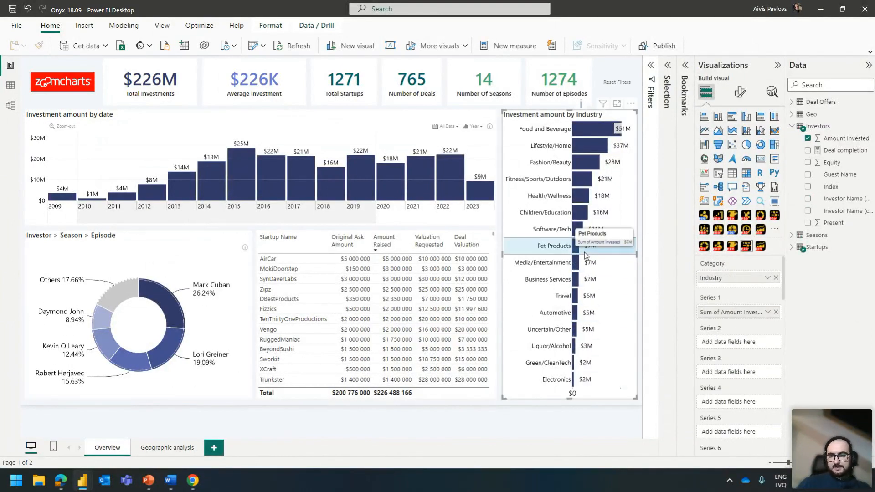
pyautogui.click(585, 256)
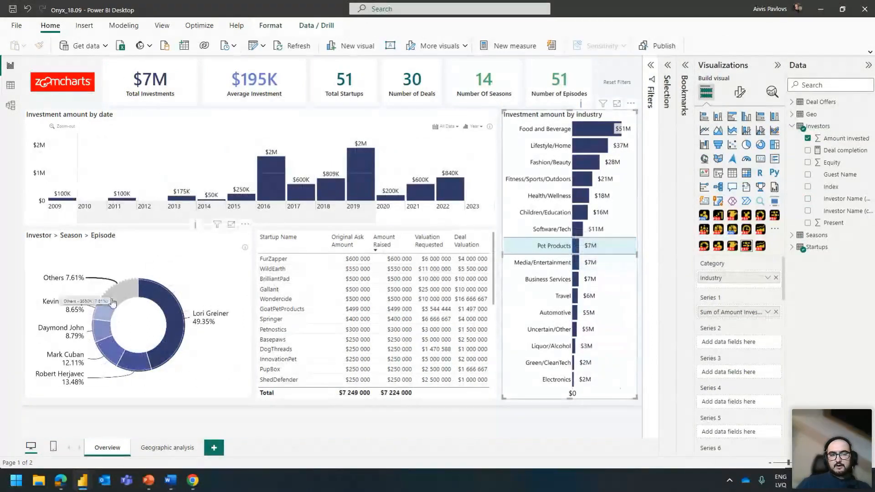
pyautogui.click(132, 288)
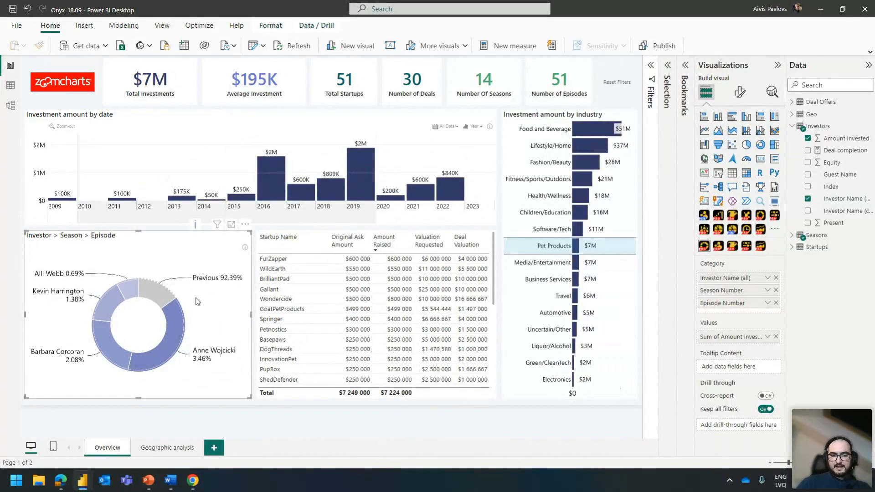
pyautogui.click(168, 296)
# Step: Restore Investor Name (core) as the first Category field of the donut chart and remove Investor Name (all)
pyautogui.moveTo(835, 210); pyautogui.dragTo(750, 275)
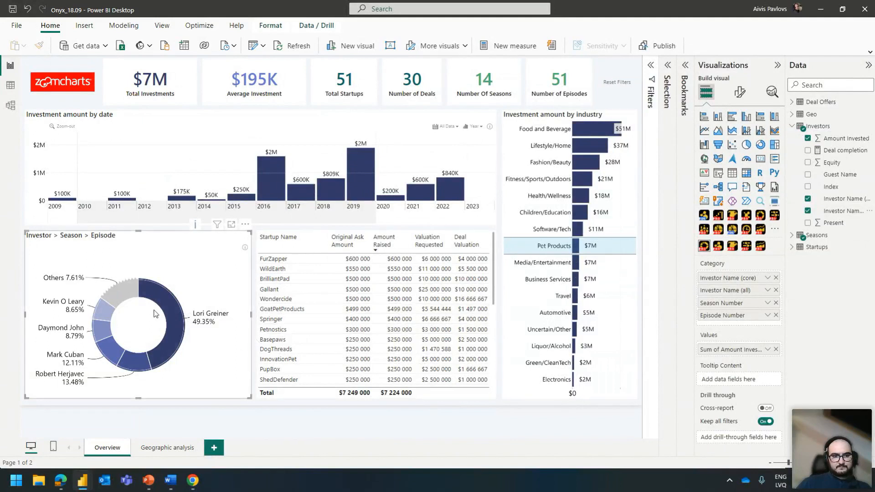
pyautogui.click(125, 300)
pyautogui.click(169, 296)
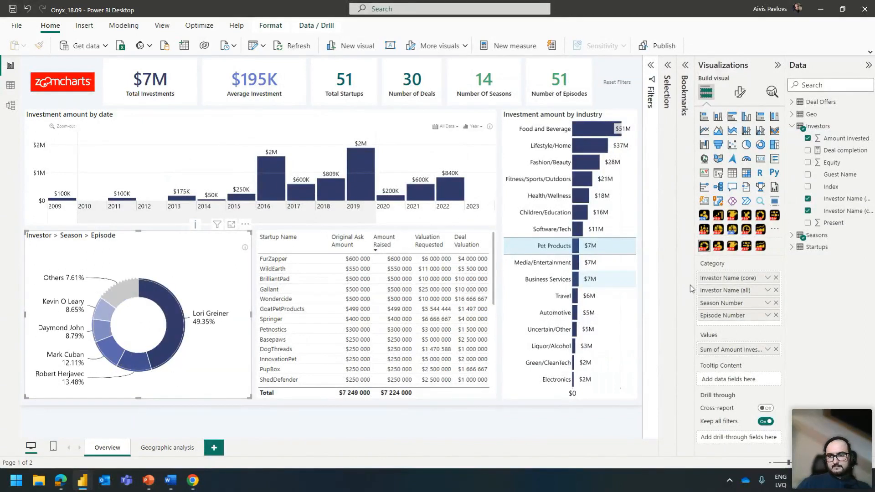
pyautogui.click(776, 291)
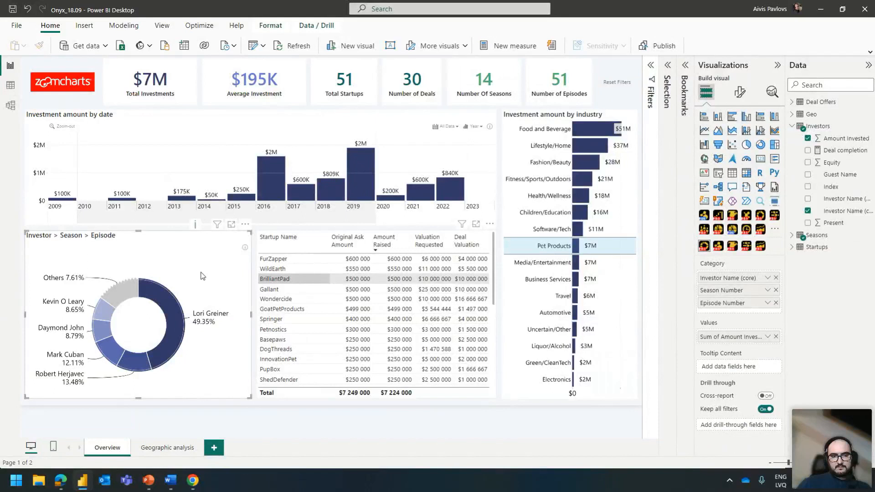
# Step: View the Geographic analysis page, return to the Overview page and select the Investor > Season > Episode donut chart
pyautogui.click(165, 448)
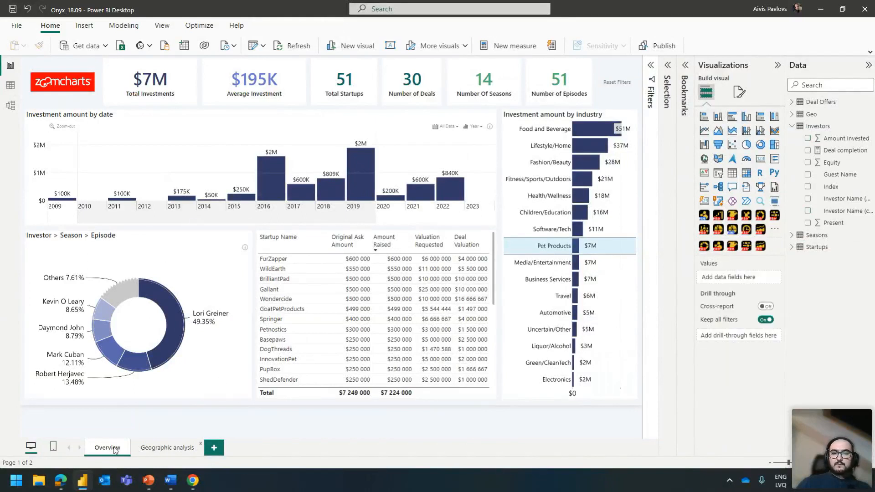
pyautogui.click(127, 249)
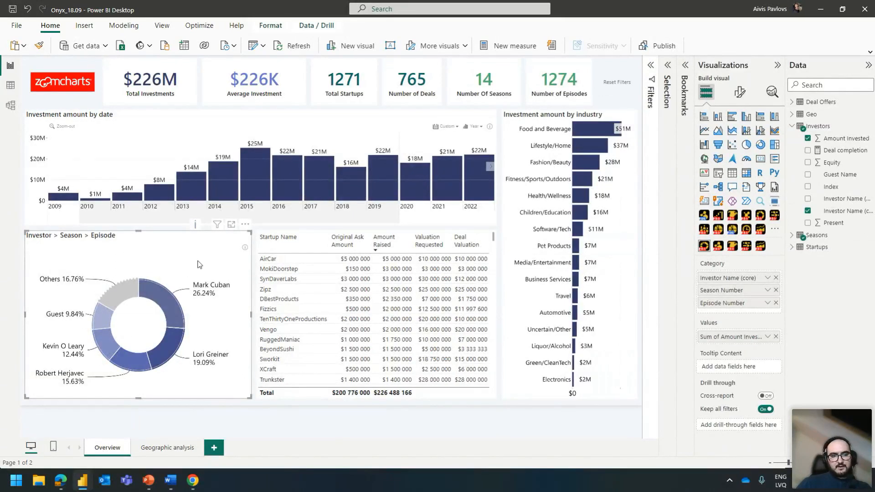
# Step: Filter the Overview page by the Pet Products industry and inspect the Others investors of the donut chart, ending on the first group
pyautogui.click(558, 249)
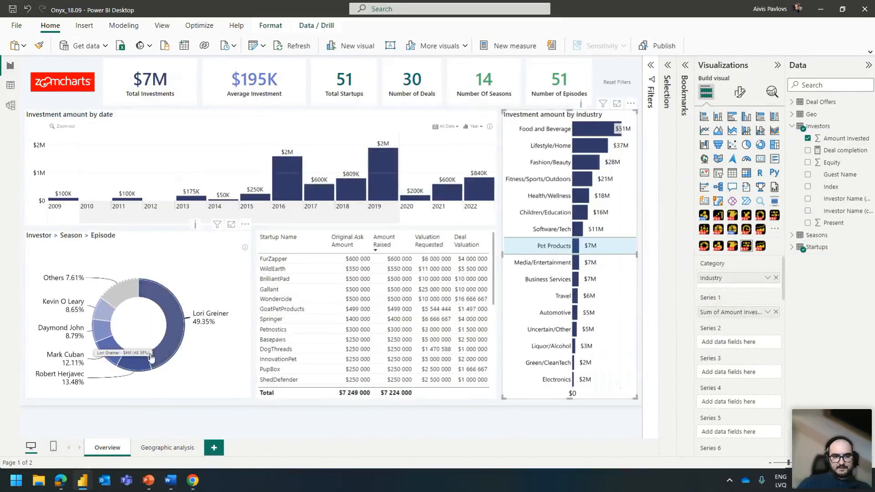
pyautogui.click(124, 290)
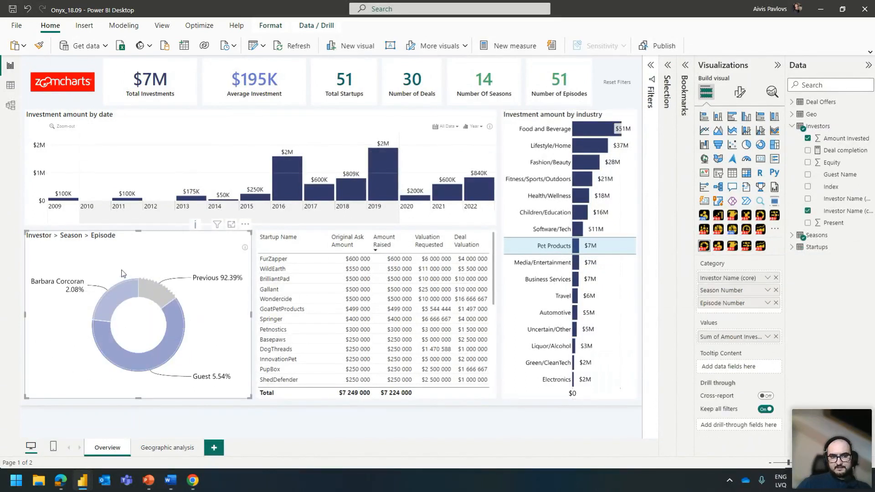
pyautogui.moveTo(171, 348)
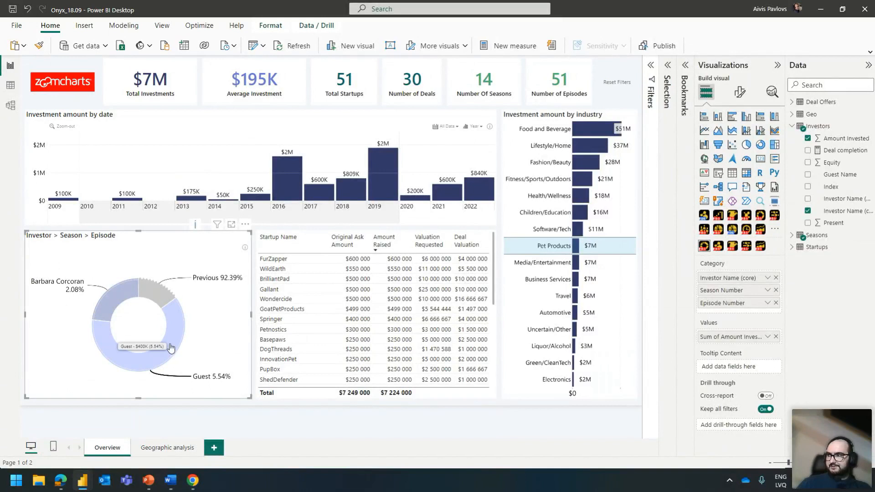
pyautogui.click(166, 296)
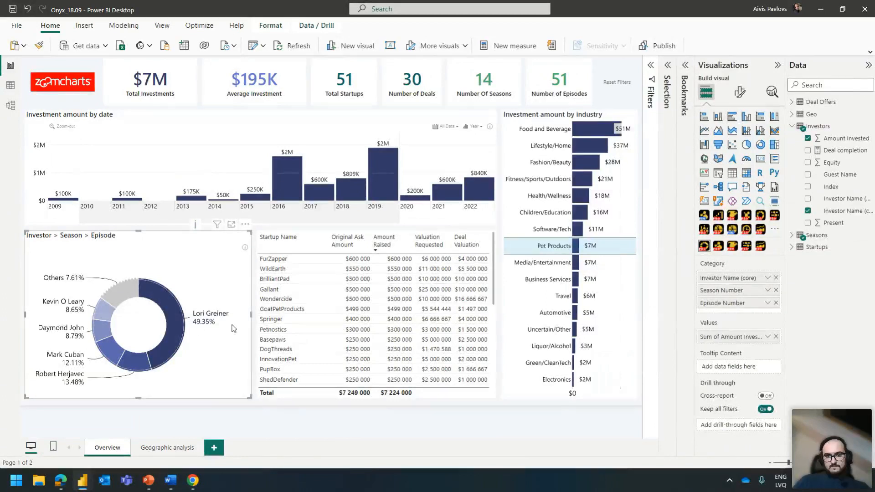
# Step: Open the Geographic analysis page and try the Reset Filters button
pyautogui.click(153, 450)
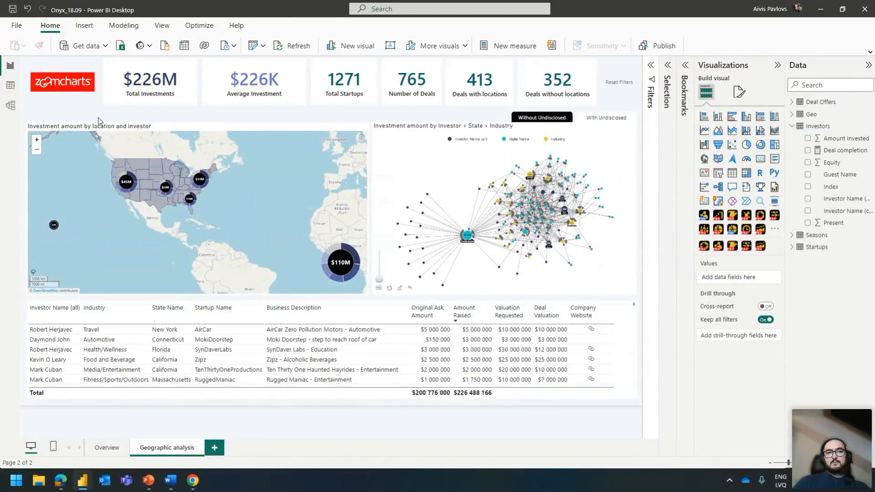
pyautogui.click(618, 83)
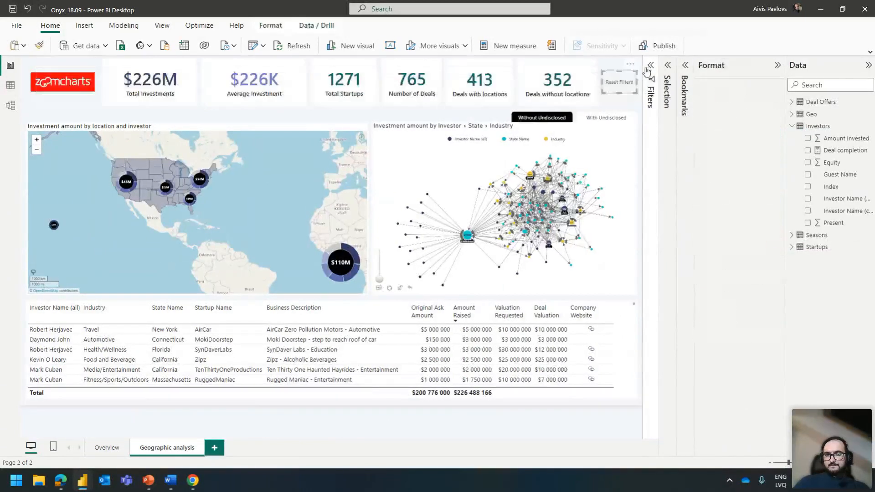
pyautogui.click(631, 106)
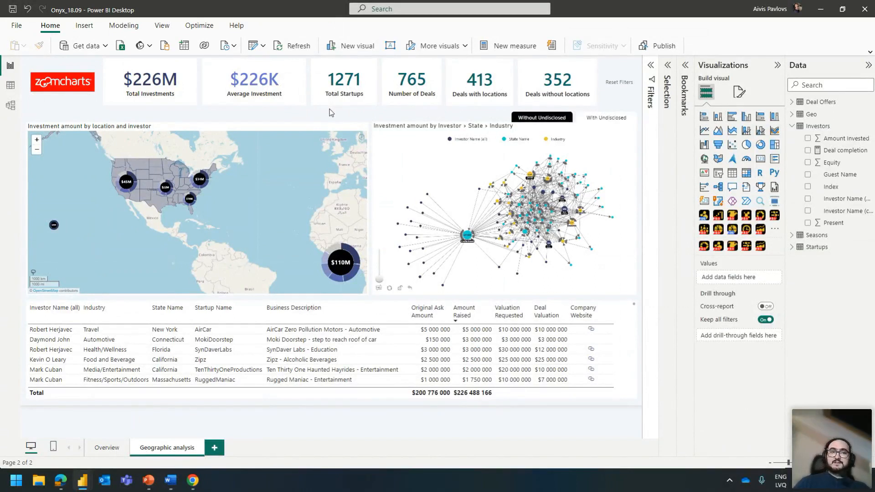
# Step: Examine the Pitchers State column of the Shark Tank US dataset query in Power Query Editor and return to the report
pyautogui.hotkey('alt', 'Tab')
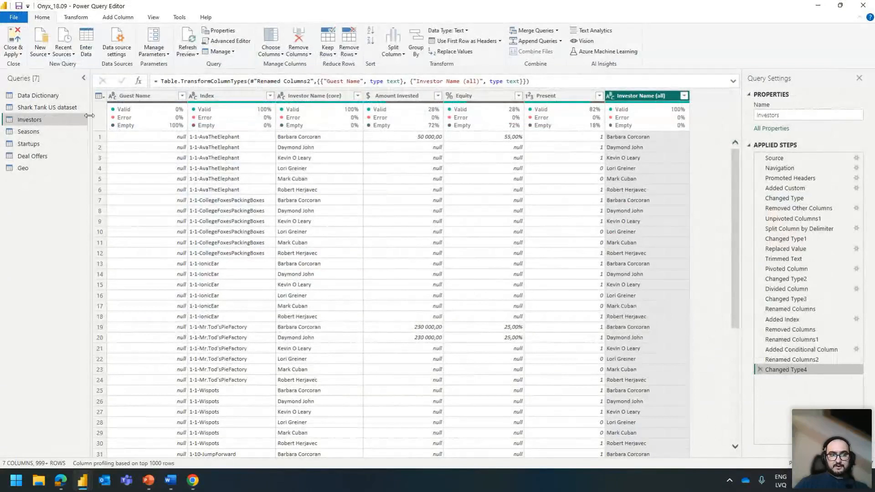
pyautogui.click(60, 111)
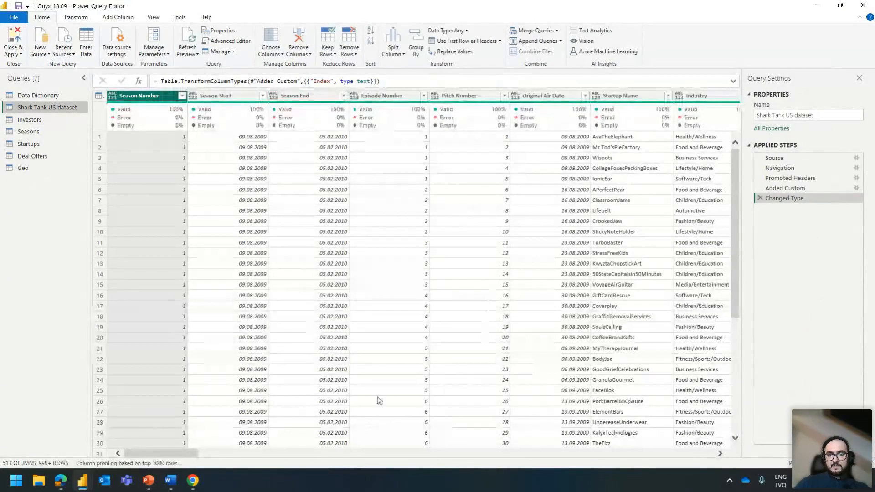
pyautogui.moveTo(187, 458); pyautogui.dragTo(260, 458)
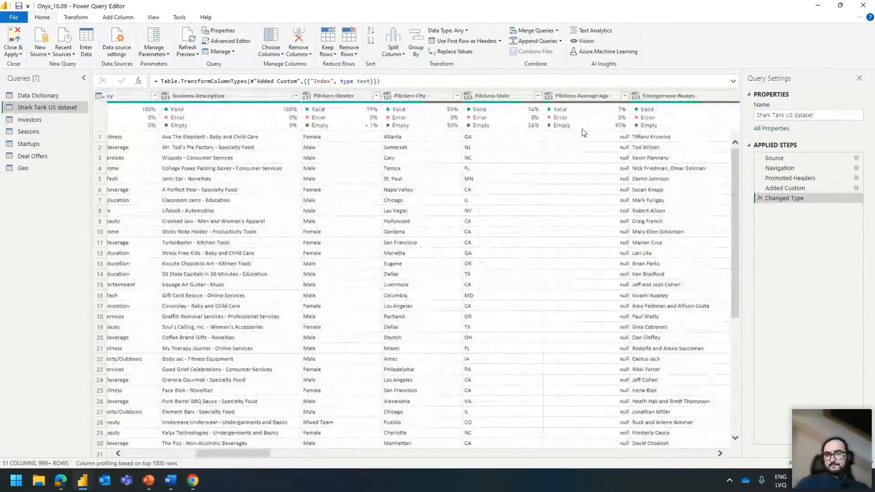
pyautogui.click(503, 113)
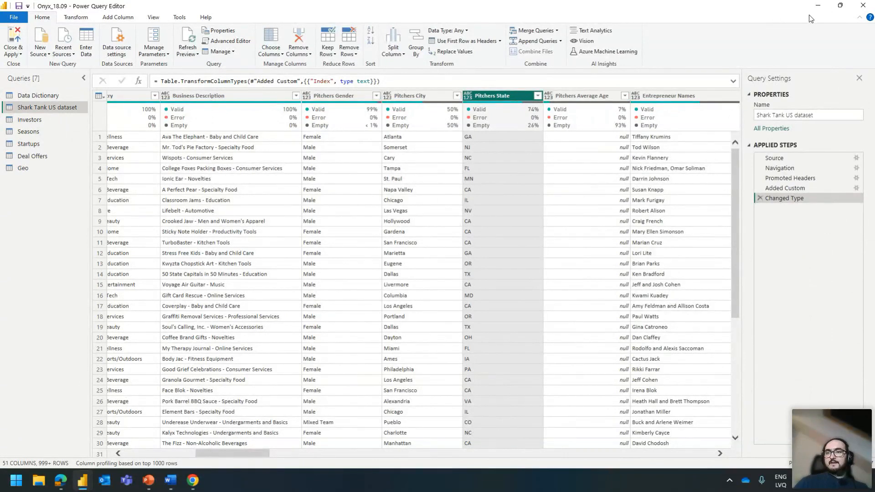
pyautogui.click(818, 6)
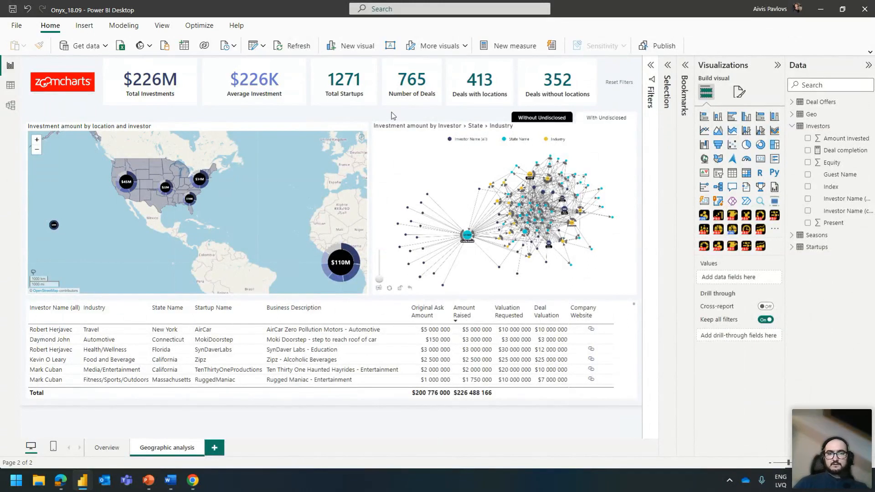
pyautogui.moveTo(192, 480)
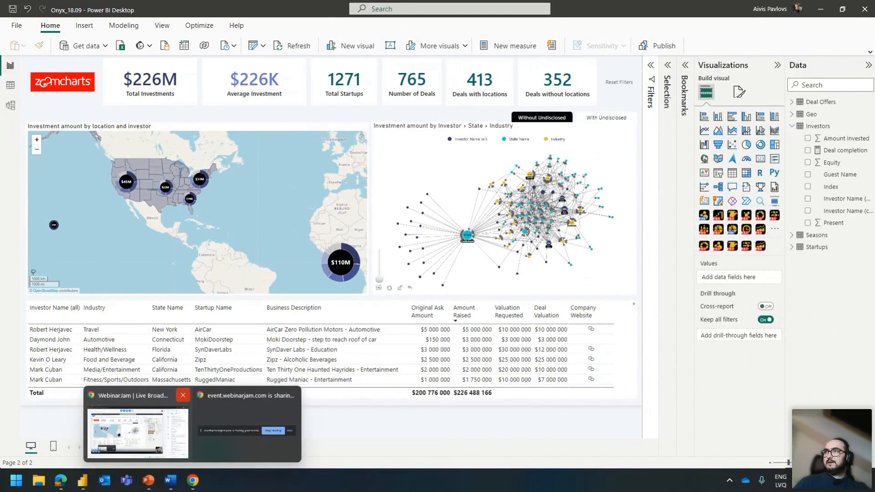
pyautogui.click(137, 432)
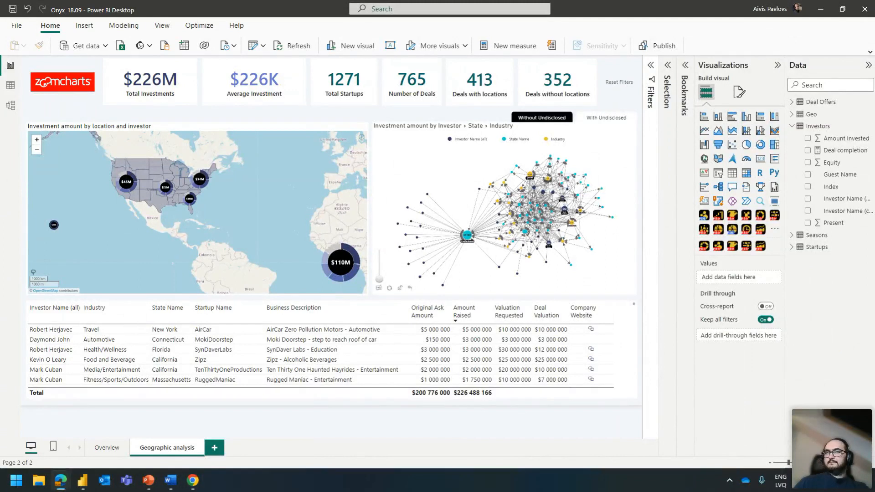
# Step: Switch to the ZoomCharts site in Edge and open the Mini Challenge registration page from its home page banner
pyautogui.moveTo(61, 486)
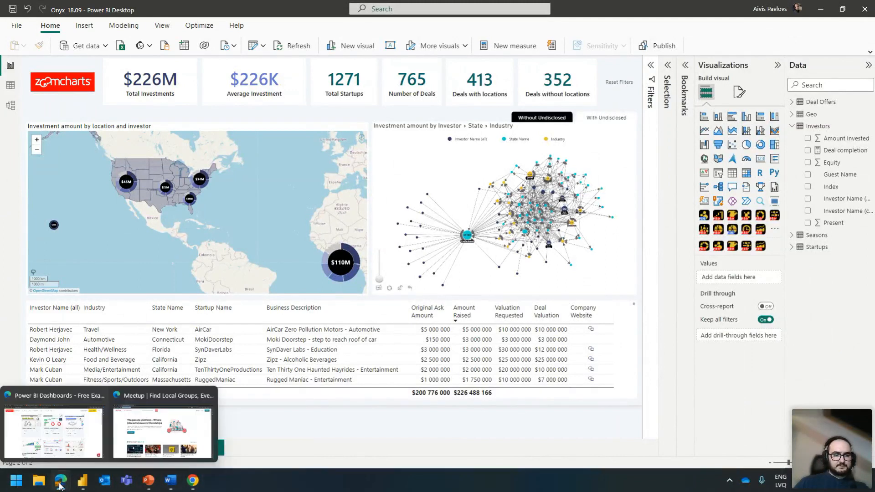
pyautogui.click(59, 432)
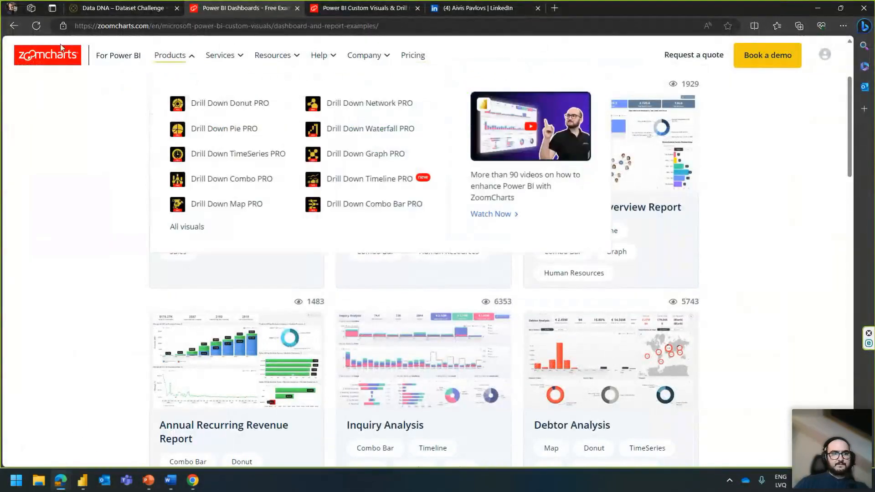
pyautogui.click(61, 55)
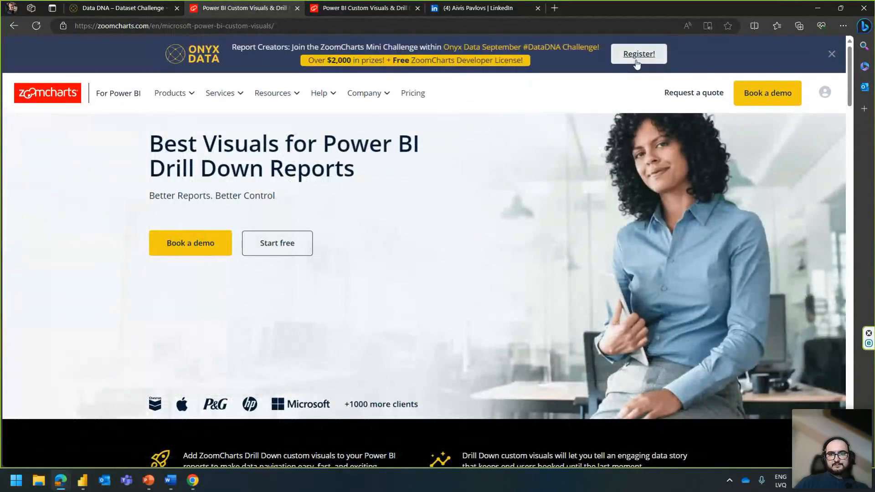
pyautogui.click(636, 65)
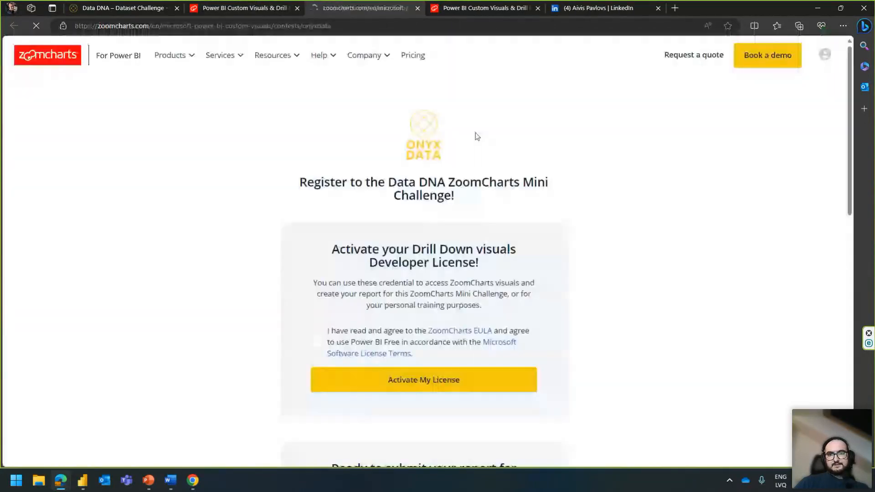
# Step: Open the challenge's submission page from the registration page and display the report form
pyautogui.scroll(-4, 385, 345)
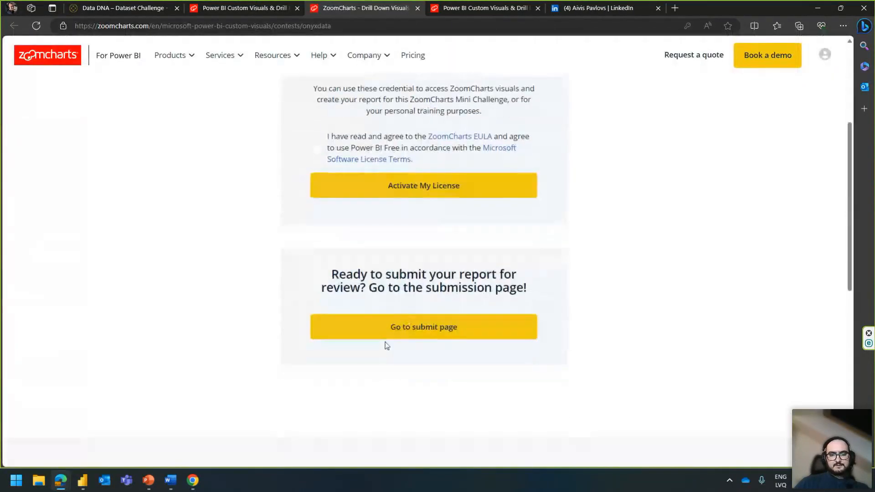
pyautogui.click(433, 328)
pyautogui.scroll(-3, 399, 244)
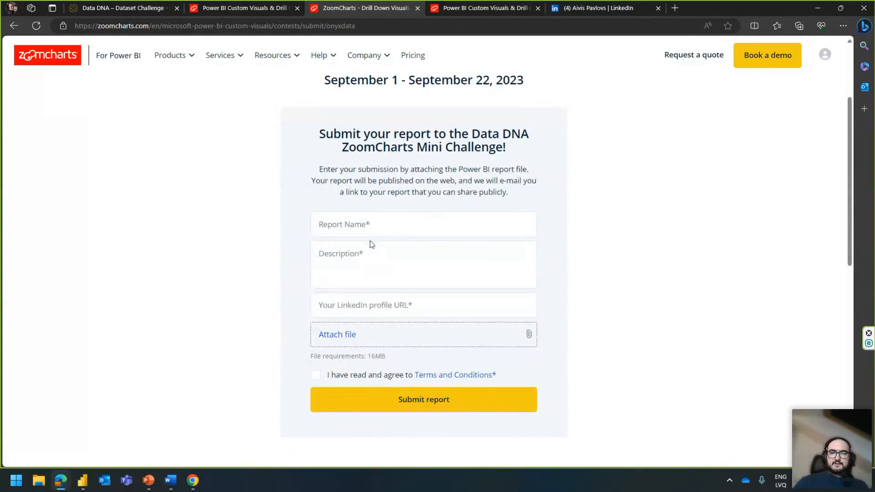
# Step: Fill in the report name "Onyx Data - Shark tank data analysis" and the description "sample report"
pyautogui.click(376, 236)
pyautogui.click(382, 230)
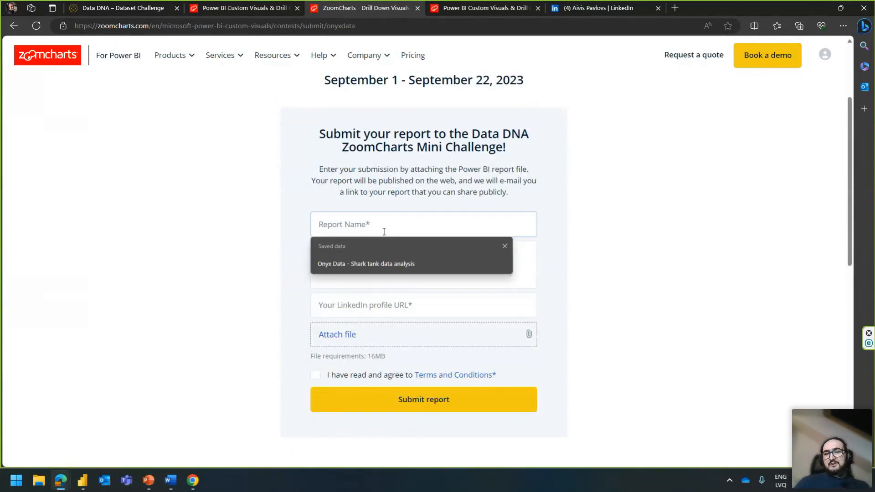
pyautogui.click(373, 263)
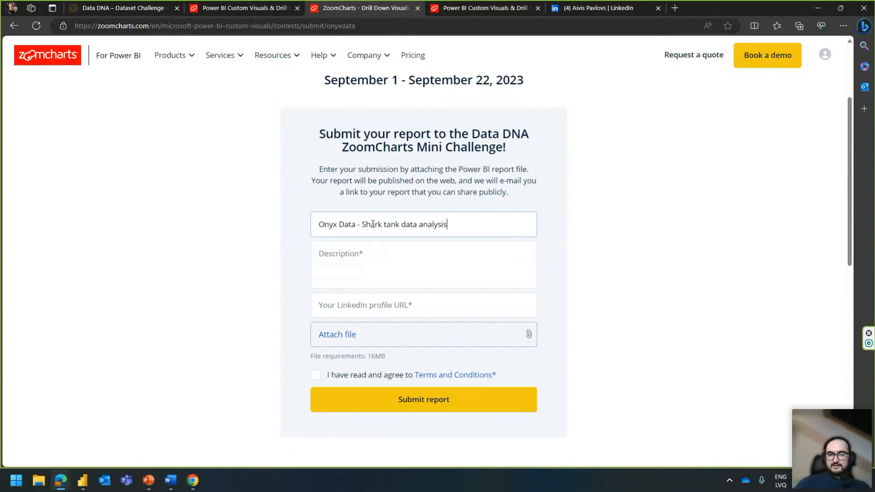
pyautogui.click(371, 270)
pyautogui.write('sample ')
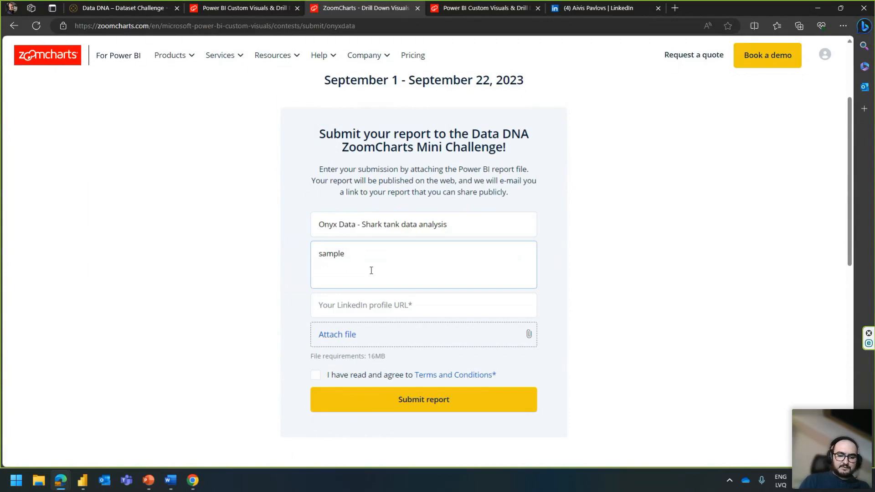
pyautogui.write('d')
pyautogui.press('BackSpace')
pyautogui.write('report')
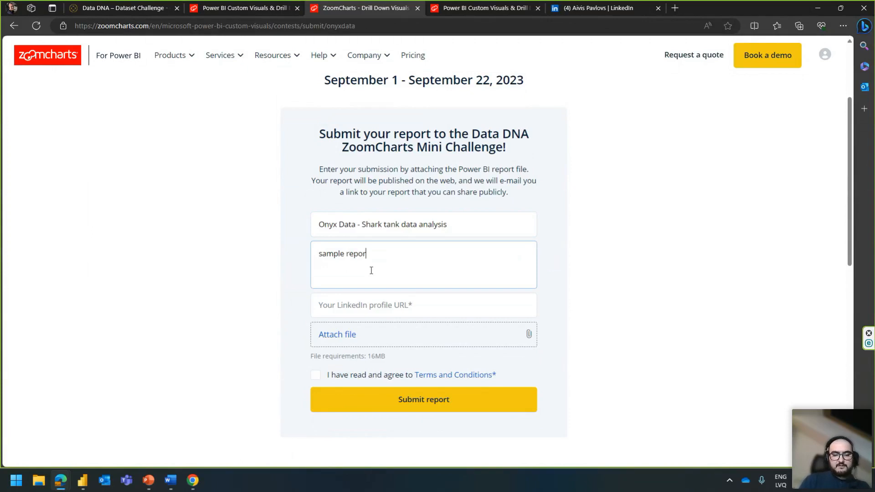
# Step: Copy the LinkedIn profile's web address from its open page and paste it into the form's LinkedIn profile URL field
pyautogui.click(388, 305)
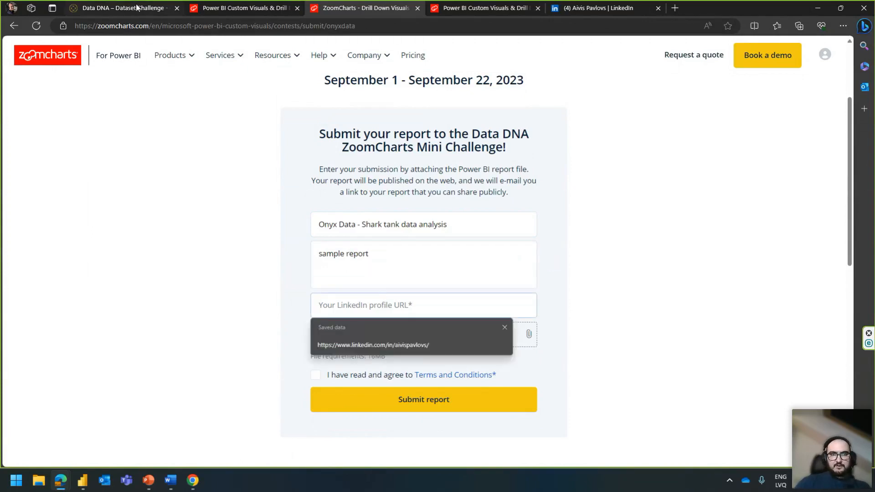
pyautogui.click(601, 8)
pyautogui.click(290, 23)
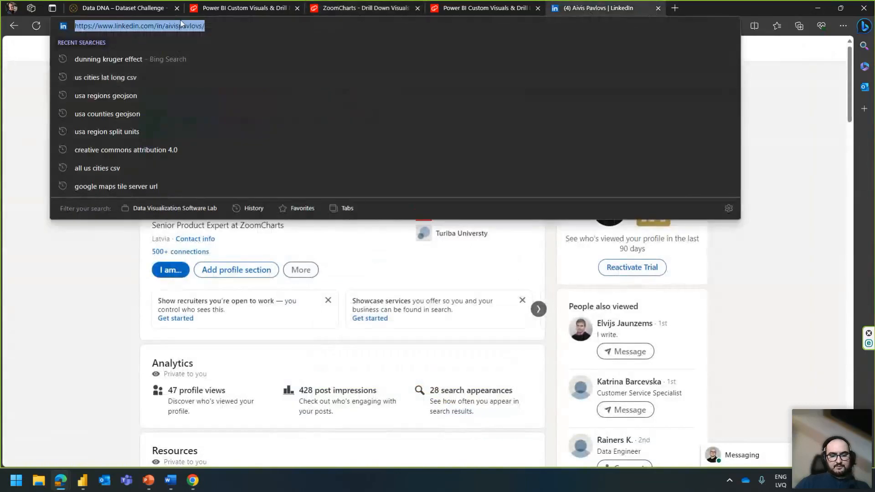
pyautogui.hotkey('ctrl', 'c')
pyautogui.click(392, 7)
pyautogui.hotkey('ctrl', 'v')
# Step: Attach the report file Onyx_18.09.pbix from within the Power BI folder to the submission form
pyautogui.click(348, 335)
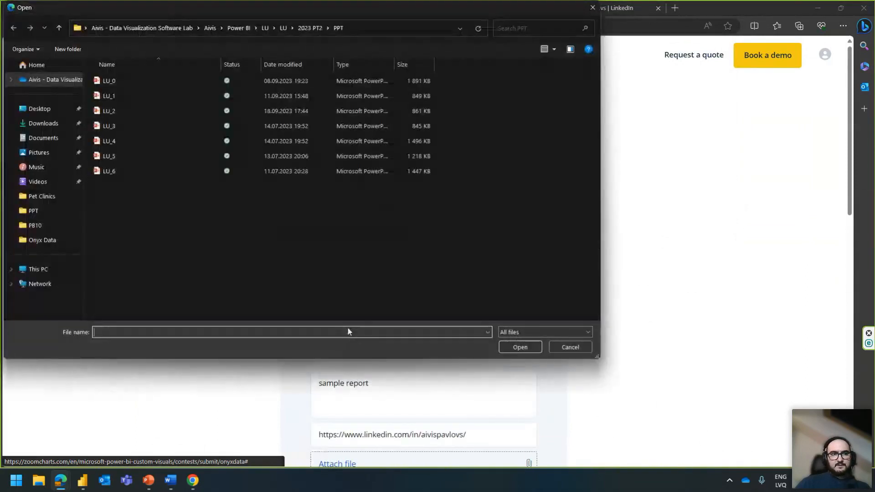
pyautogui.click(237, 29)
pyautogui.write('w')
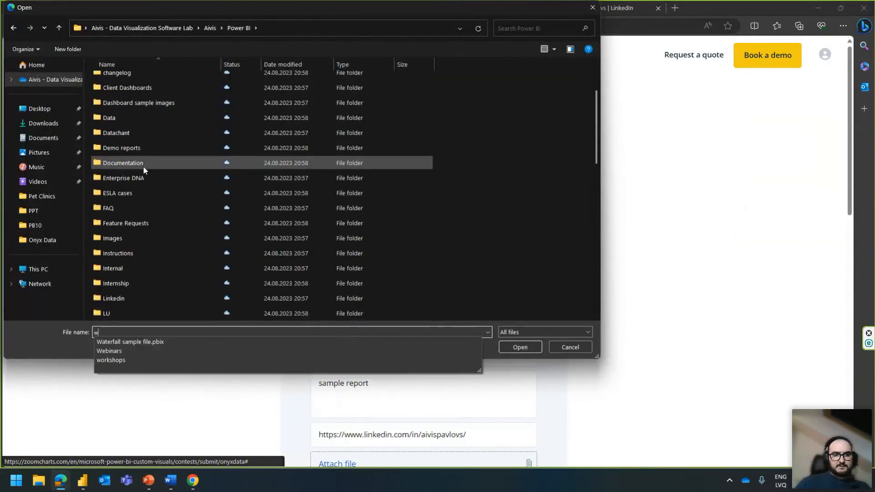
pyautogui.doubleClick(143, 92)
pyautogui.doubleClick(142, 81)
pyautogui.doubleClick(141, 82)
# Step: Accept the Terms and Conditions and submit the report to the Data DNA ZoomCharts Mini Challenge
pyautogui.scroll(-4, 346, 282)
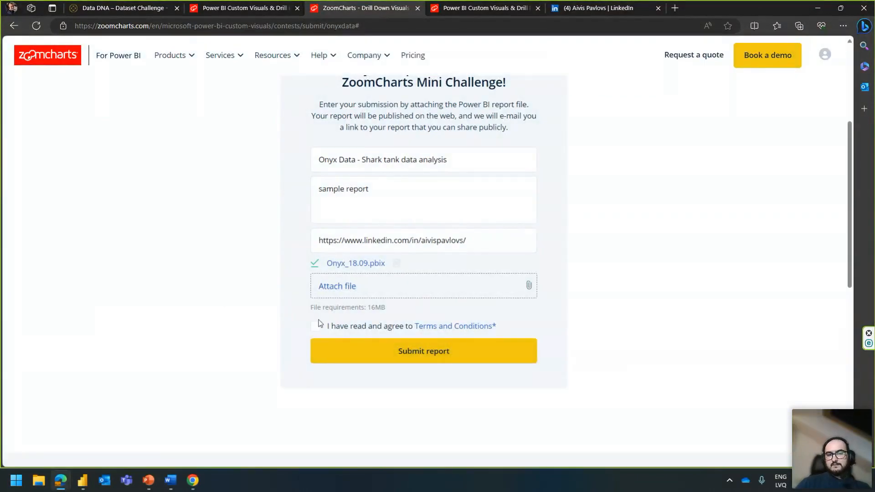
pyautogui.click(316, 325)
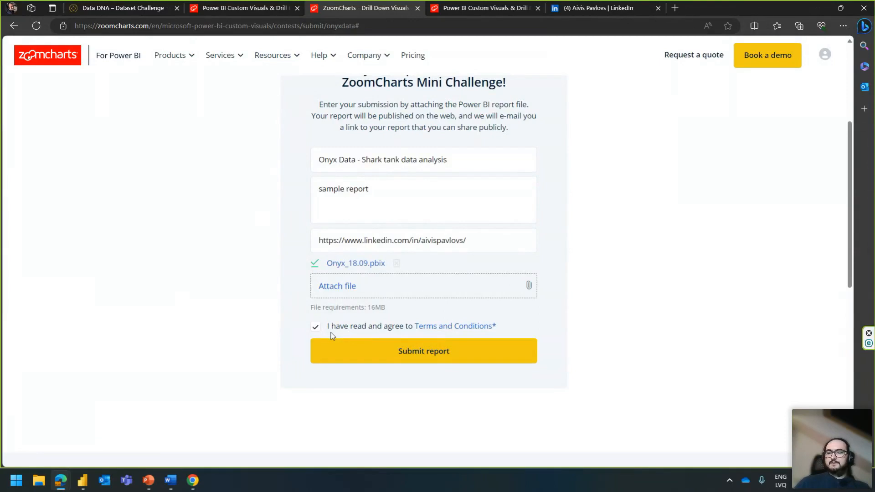
pyautogui.click(379, 348)
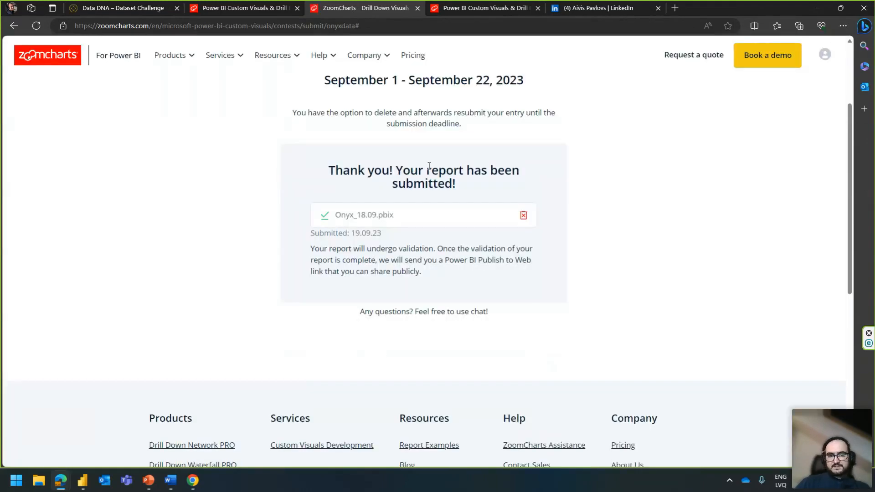
pyautogui.moveTo(314, 250); pyautogui.dragTo(449, 250)
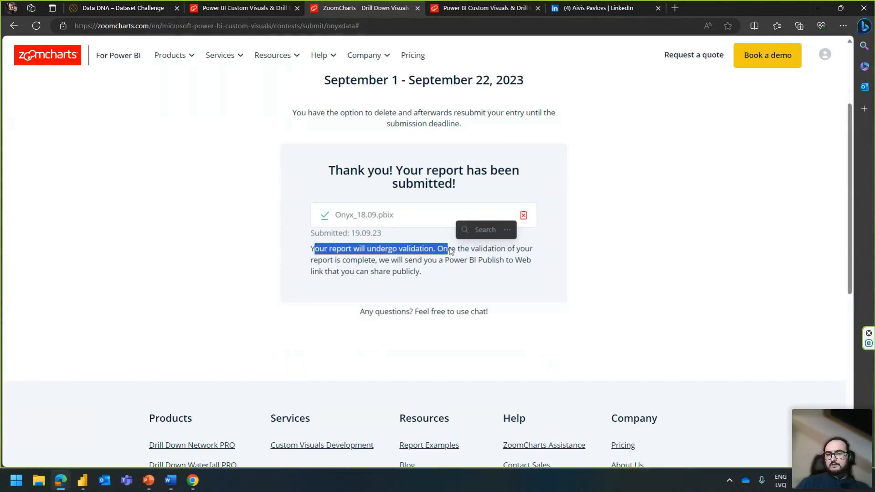
pyautogui.click(461, 254)
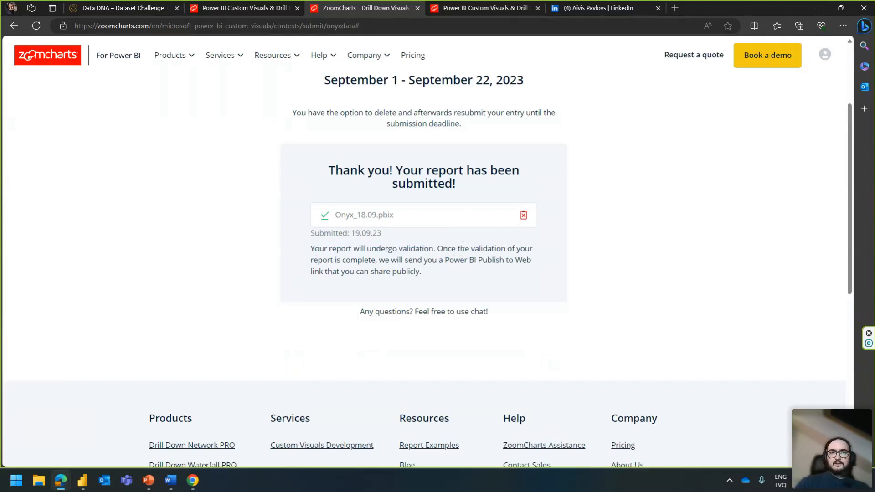
# Step: Leave the browser and switch to the Geographic analysis page of the Onyx_18.09 report in Power BI Desktop
pyautogui.click(817, 7)
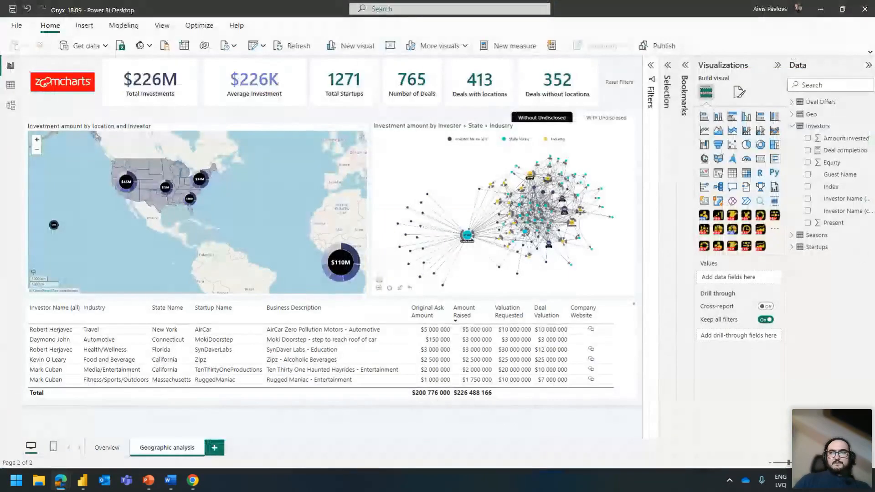
pyautogui.hotkey('alt', 'Tab')
pyautogui.press('Tab')
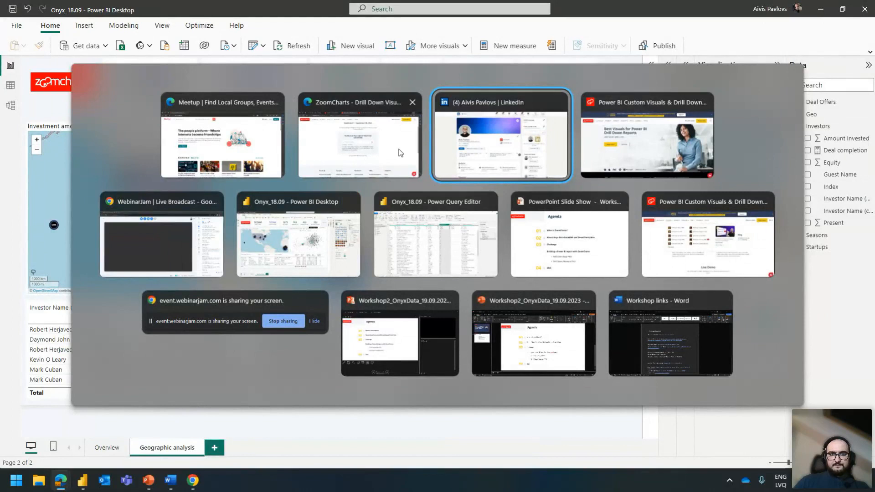
pyautogui.click(177, 248)
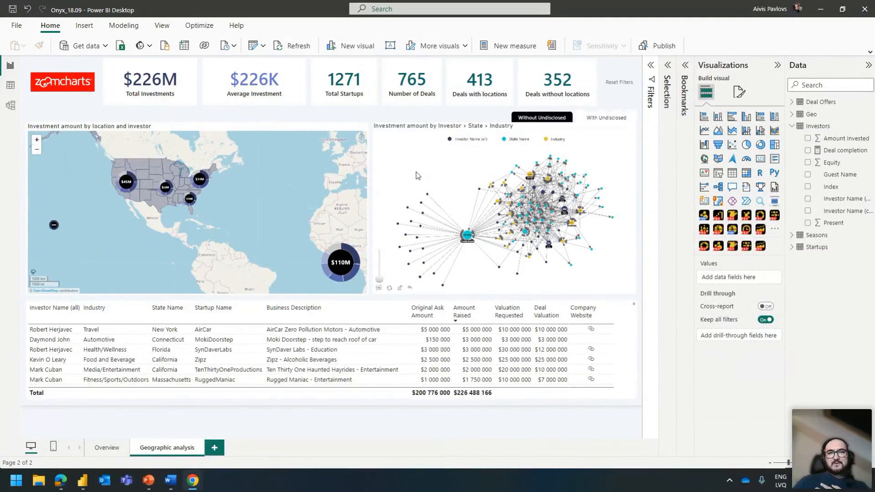
pyautogui.click(286, 117)
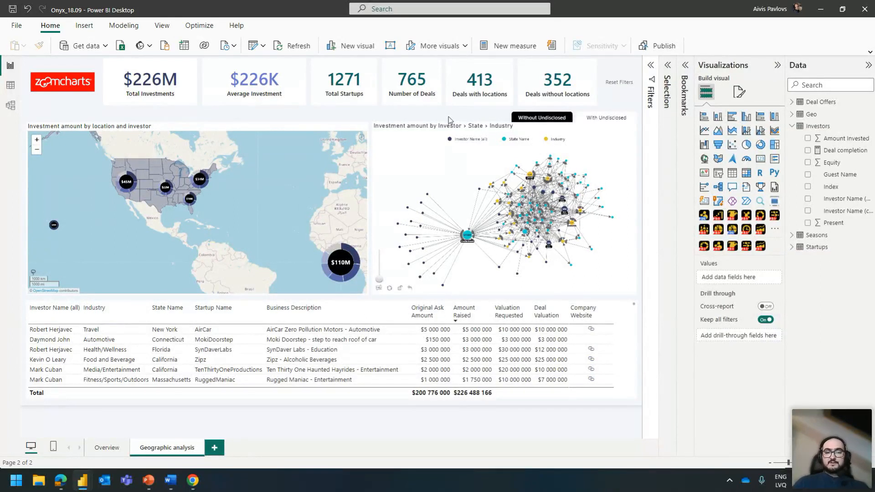
# Step: Check the filters of the Geographic analysis page and the fields assigned to the investment map by location and investor
pyautogui.click(651, 65)
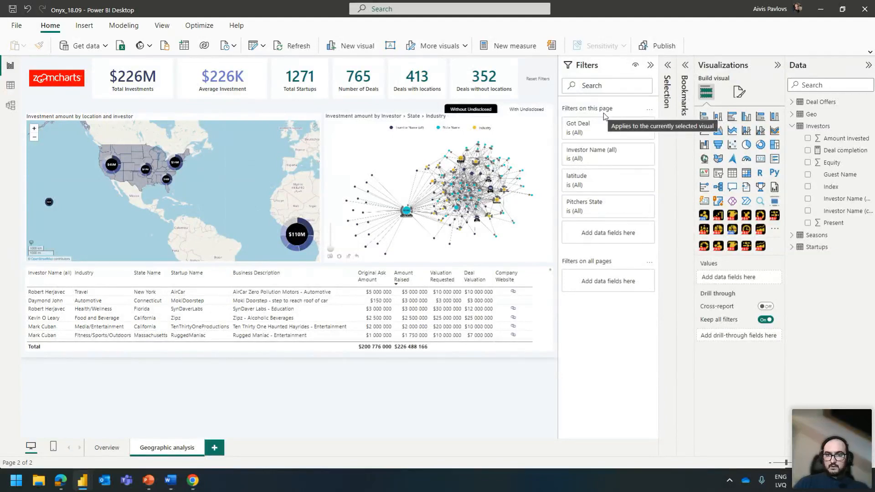
pyautogui.click(592, 64)
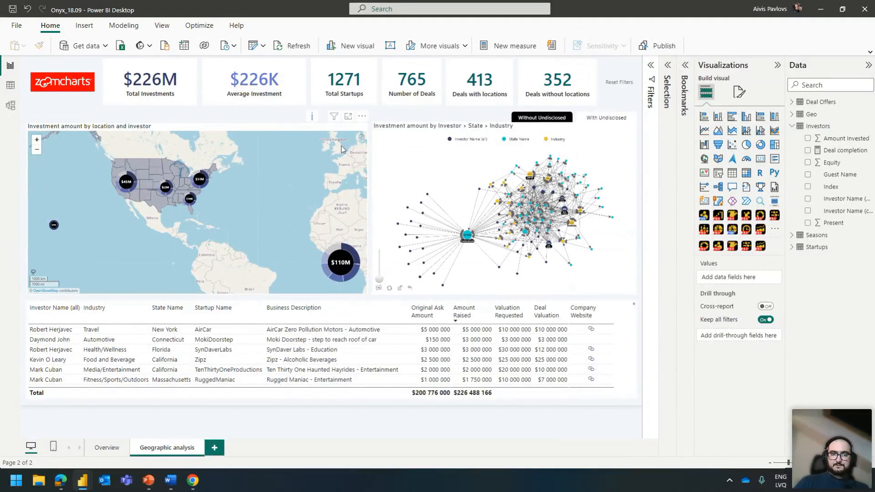
pyautogui.click(289, 143)
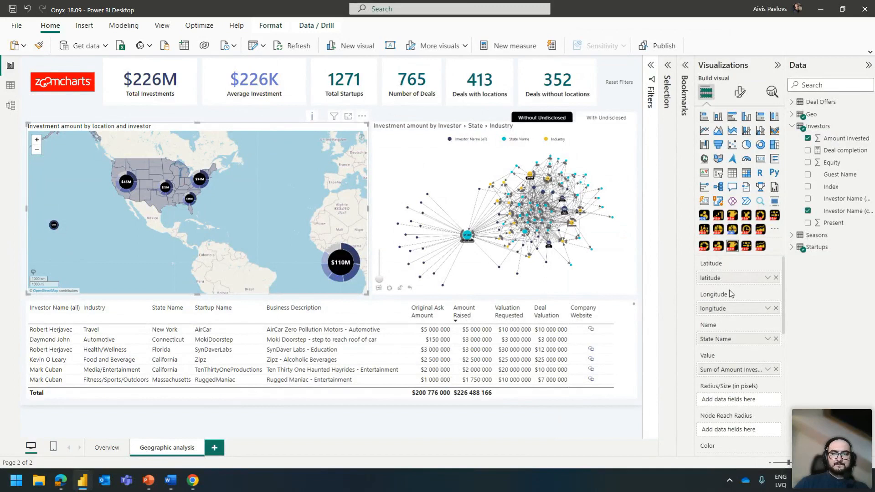
# Step: Look through the pitcher location columns of the Shark Tank US dataset table and return to the report page
pyautogui.click(10, 85)
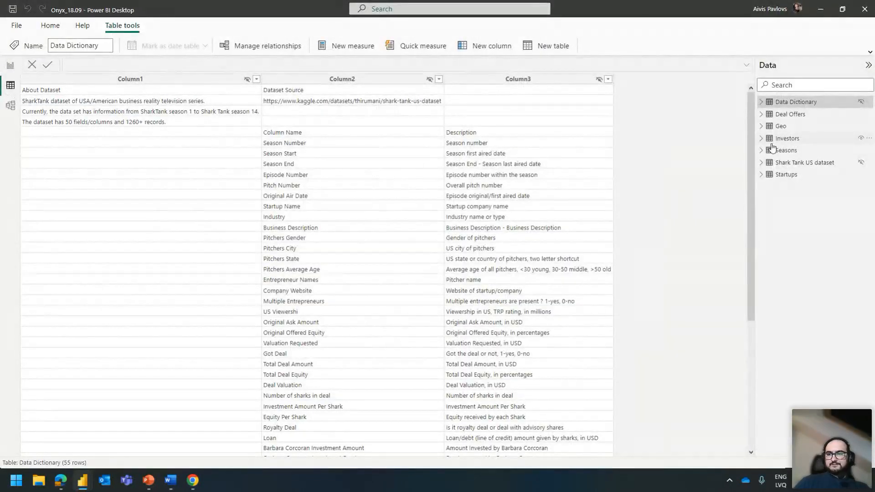
pyautogui.click(804, 162)
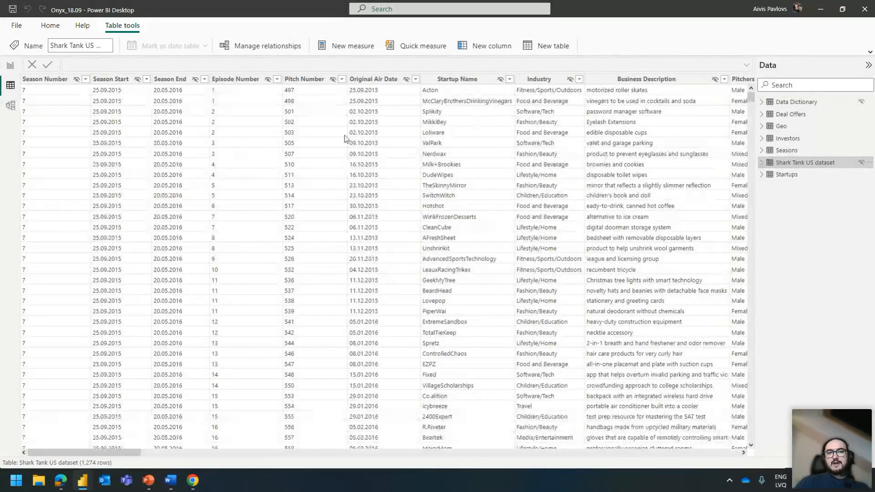
pyautogui.moveTo(115, 453); pyautogui.dragTo(190, 458)
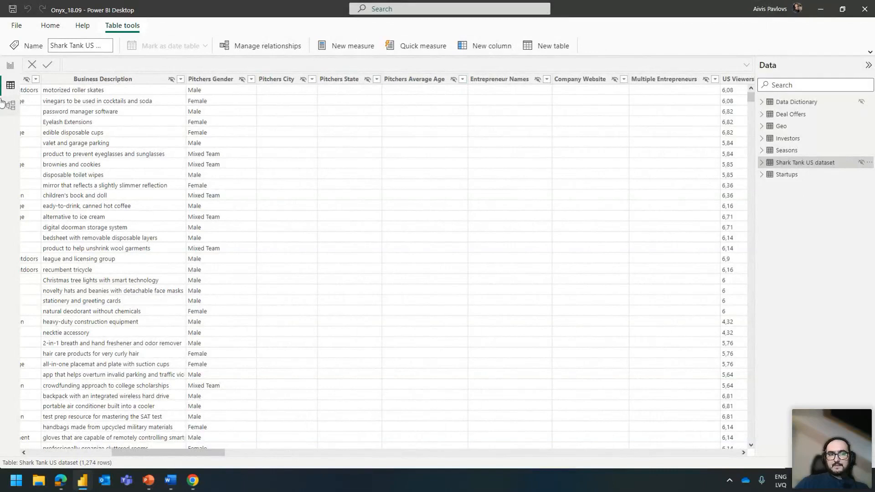
pyautogui.click(10, 65)
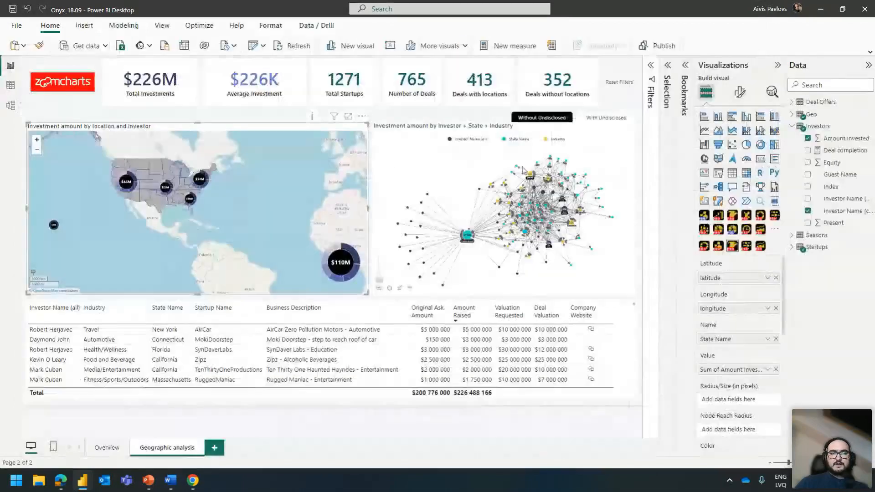
pyautogui.click(240, 116)
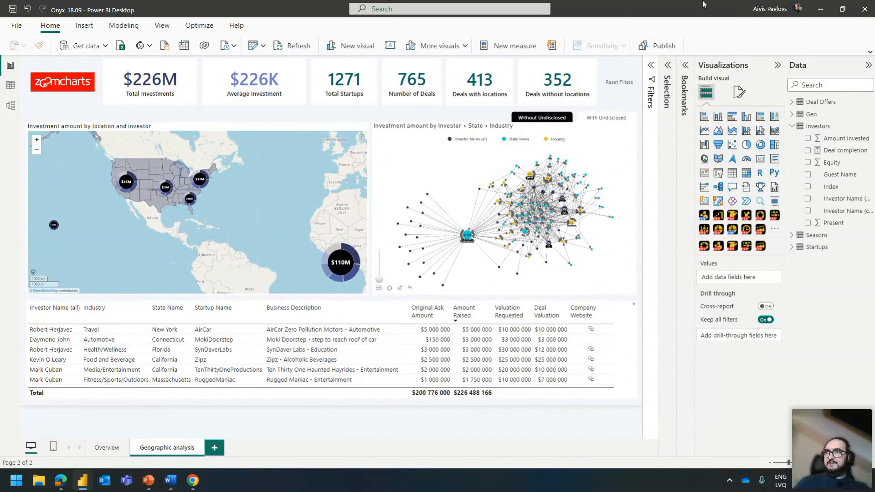
# Step: Switch to a maximized Chrome window and search Google for "lat long sample for us states"
pyautogui.hotkey('alt', 'Tab')
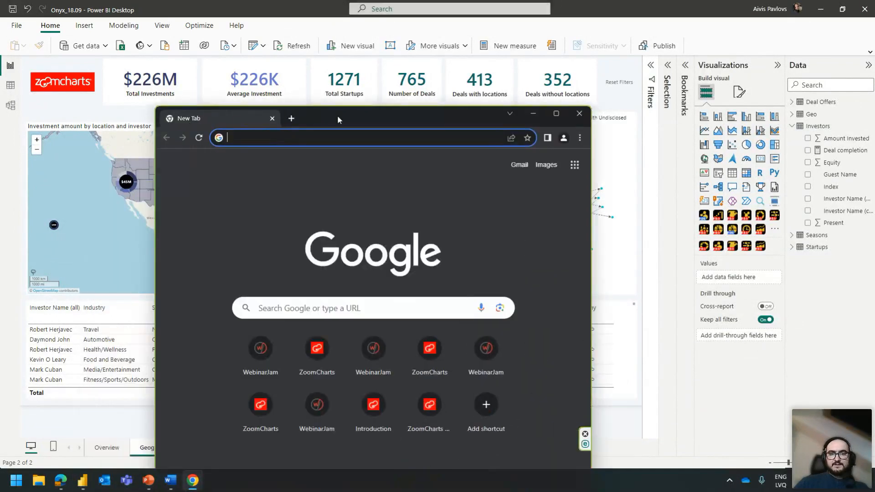
pyautogui.doubleClick(338, 116)
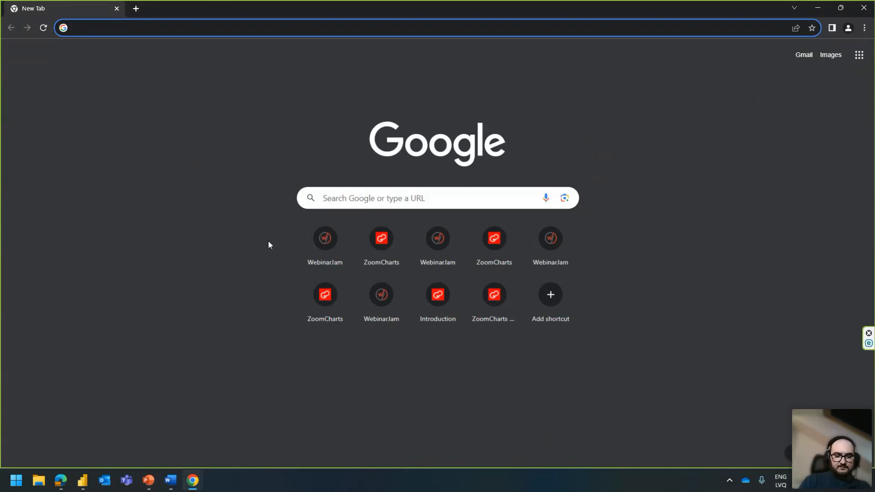
pyautogui.write('lat l')
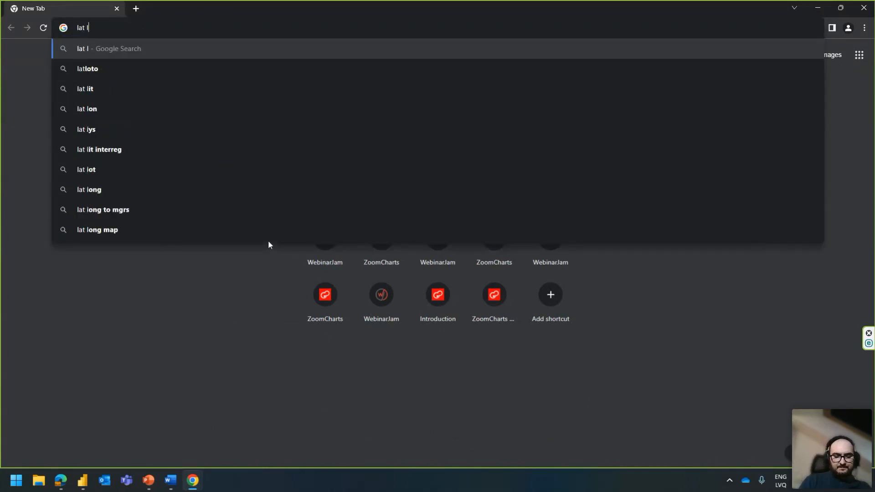
pyautogui.write('ong sa,')
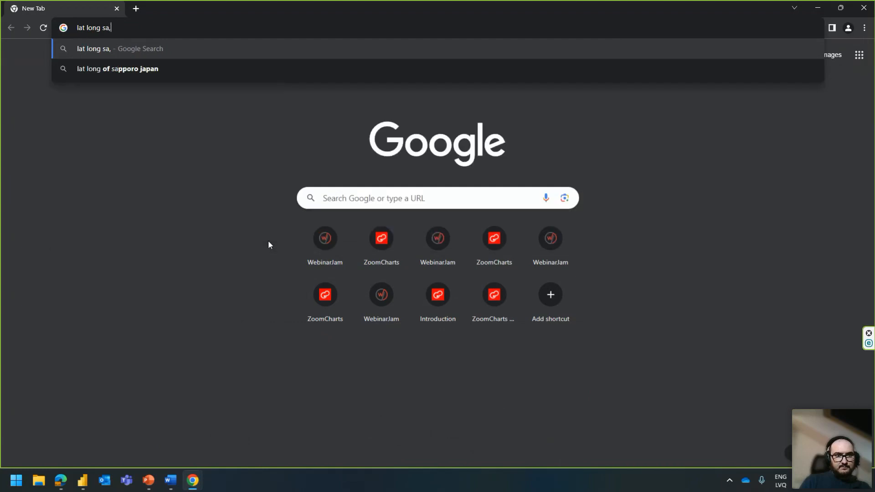
pyautogui.press('BackSpace')
pyautogui.write('mple ')
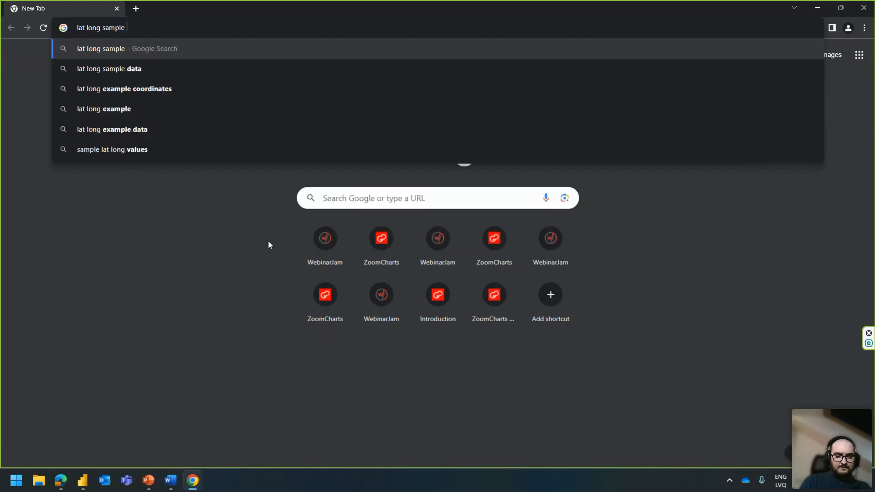
pyautogui.write('for us states')
pyautogui.press('Return')
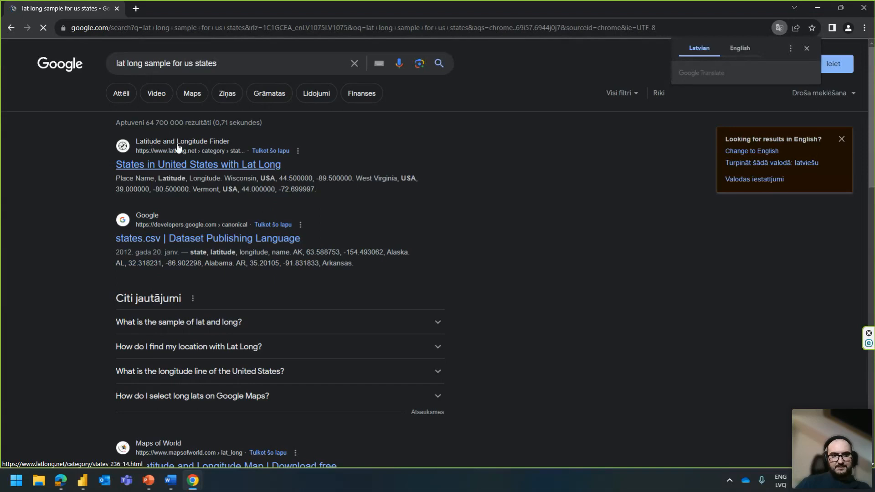
# Step: Open the states.csv page of the Dataset Publishing Language from the search results and accept its cookie notice
pyautogui.scroll(-2, 197, 249)
pyautogui.scroll(2, 197, 249)
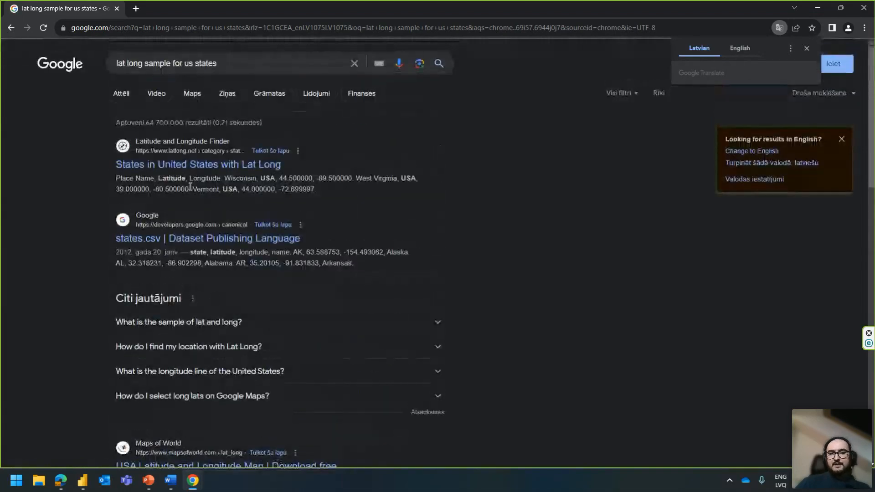
pyautogui.click(186, 241)
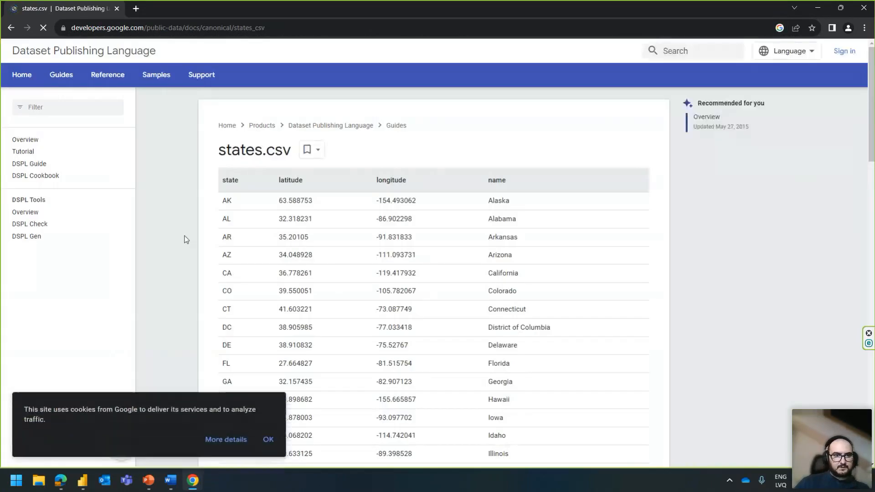
pyautogui.click(267, 440)
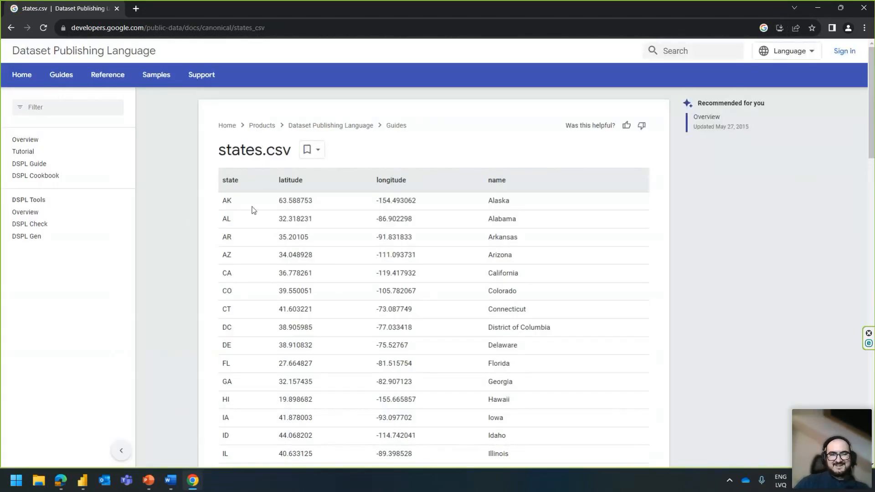
# Step: Select and copy the whole states.csv table, from the header row down to Wyoming
pyautogui.scroll(-1, 252, 205)
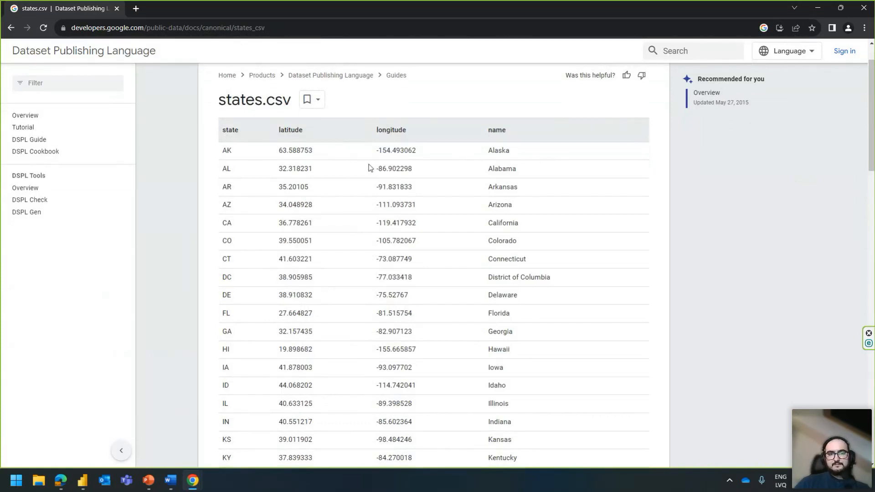
pyautogui.moveTo(220, 152); pyautogui.dragTo(585, 231)
pyautogui.click(224, 134)
pyautogui.moveTo(223, 134); pyautogui.dragTo(532, 161)
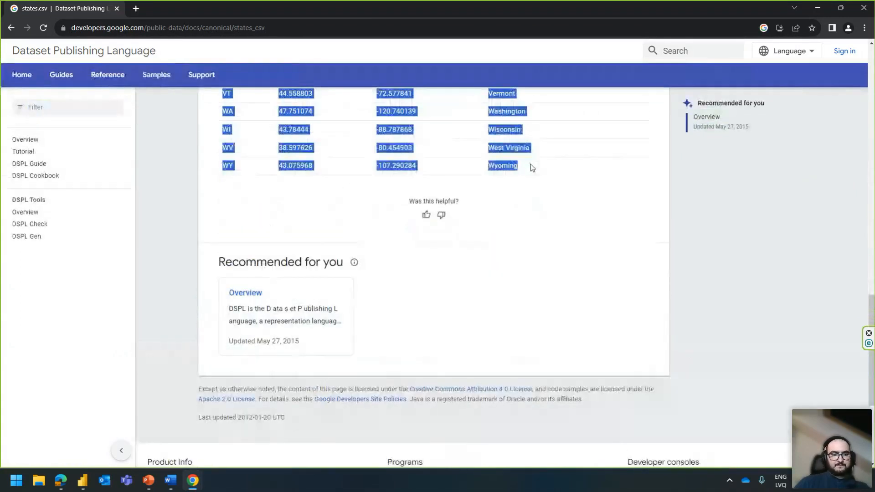
# Step: Paste the copied state coordinates into a new manually entered table in Power Query Editor, and discard that table
pyautogui.moveTo(86, 478)
pyautogui.click(163, 431)
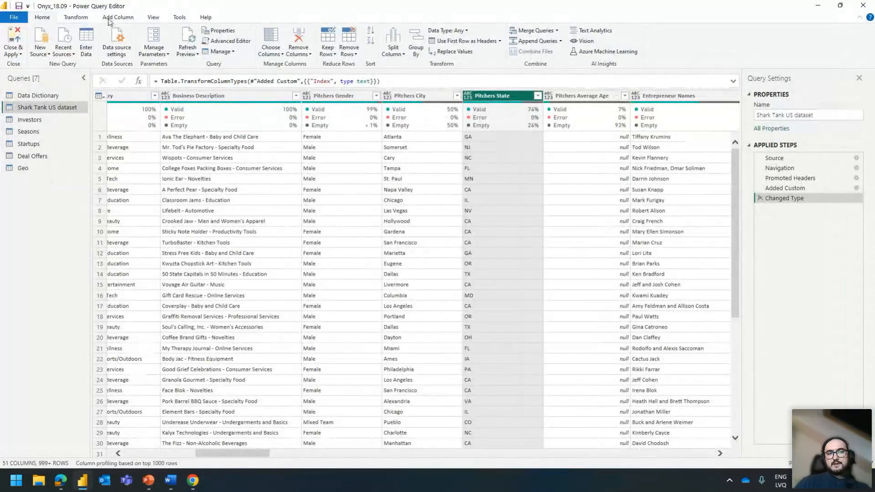
pyautogui.click(86, 44)
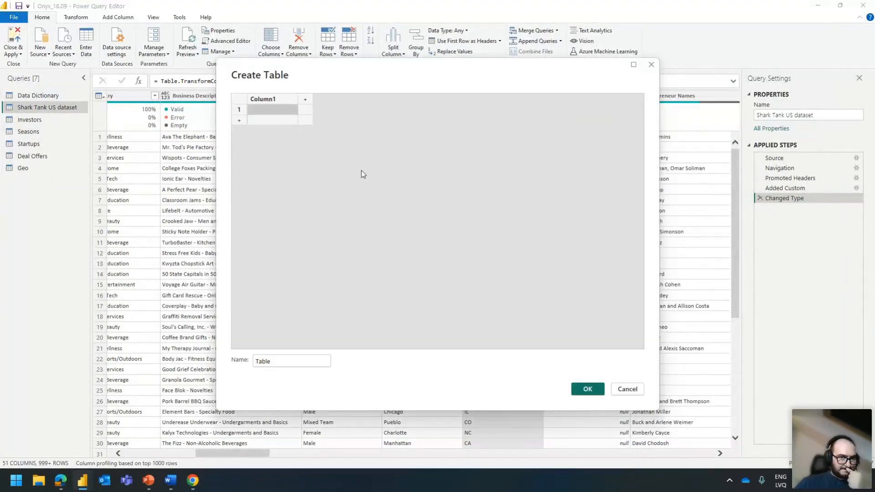
pyautogui.click(273, 109)
pyautogui.hotkey('ctrl', 'v')
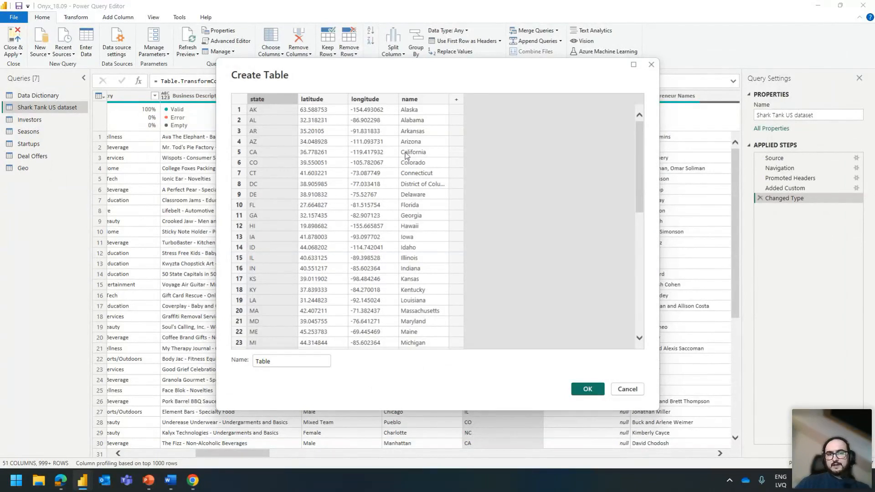
pyautogui.click(624, 388)
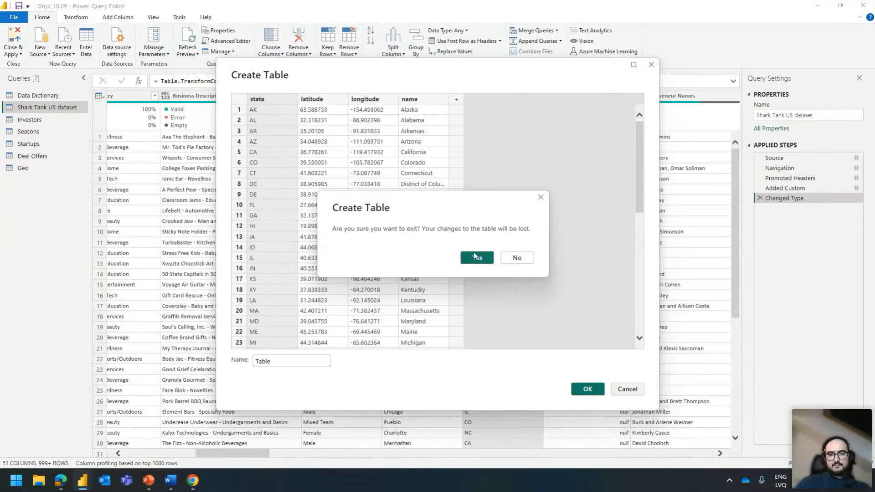
pyautogui.click(474, 255)
# Step: Return to Power BI Desktop and examine how the Geo table relates to the Startups table in the data model
pyautogui.hotkey('alt', 'Tab')
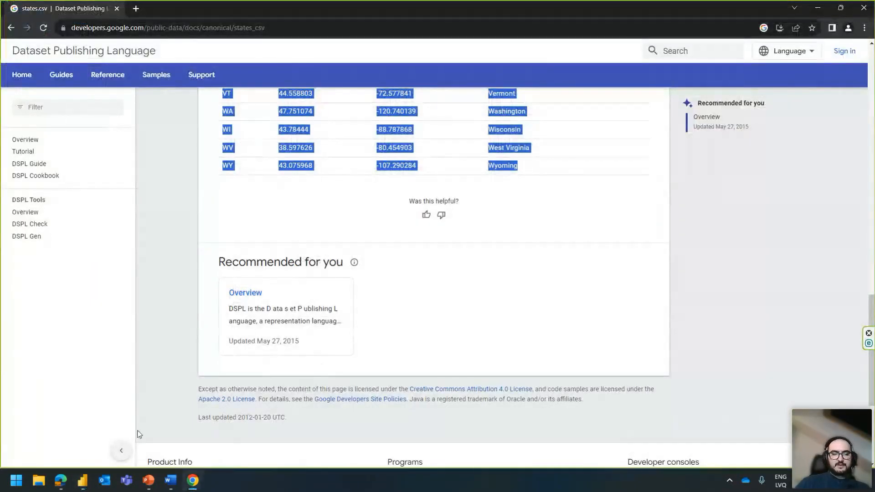
pyautogui.click(84, 482)
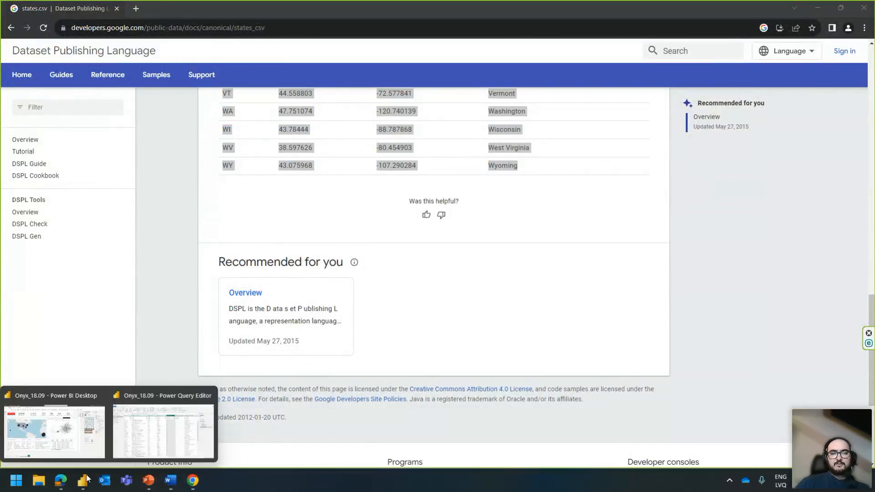
pyautogui.click(73, 427)
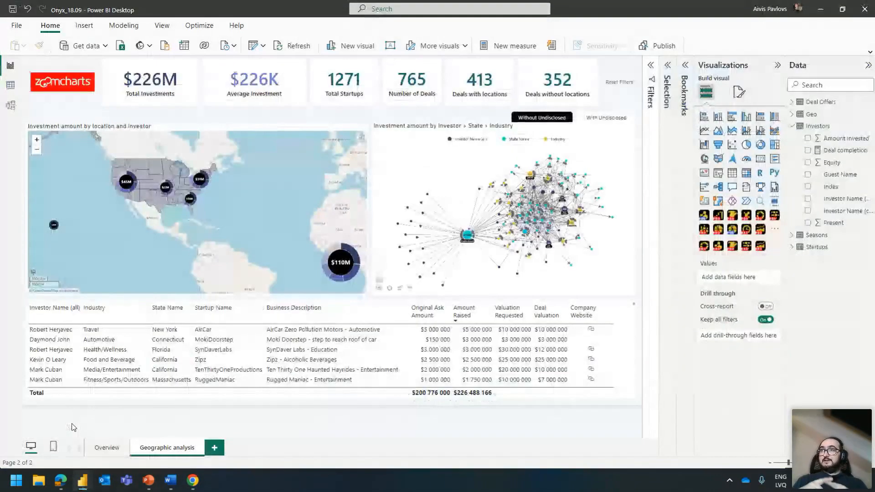
pyautogui.click(13, 104)
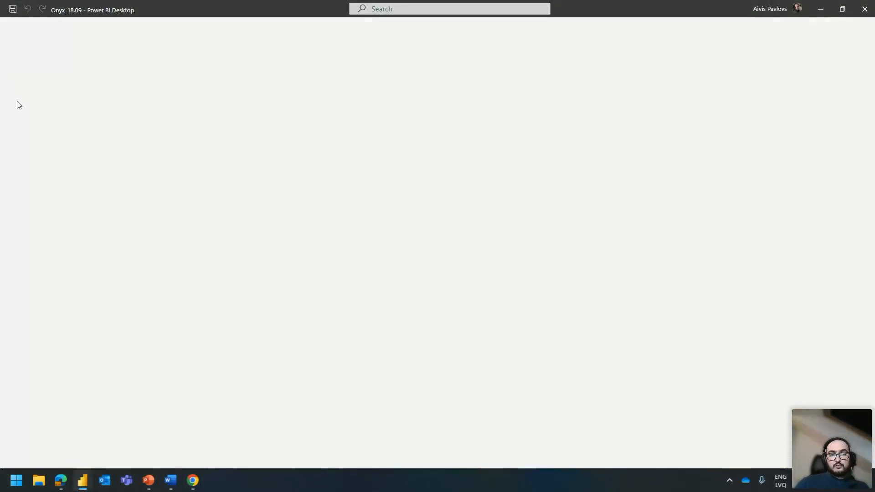
pyautogui.scroll(-1, 220, 172)
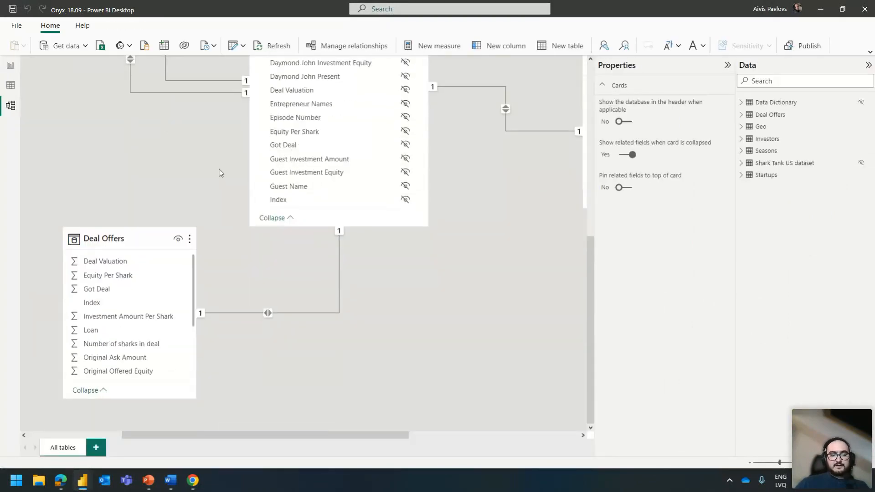
pyautogui.scroll(-1, 221, 175)
pyautogui.scroll(-3, 220, 173)
pyautogui.scroll(2, 301, 279)
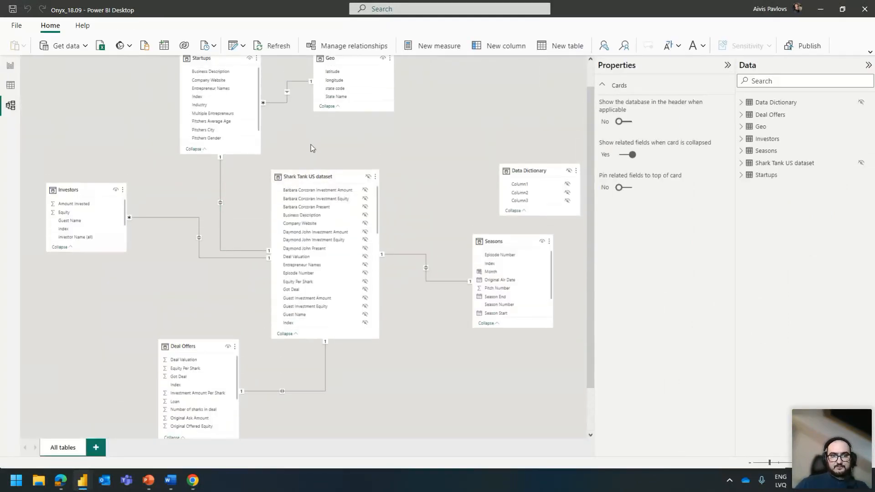
pyautogui.scroll(4, 287, 73)
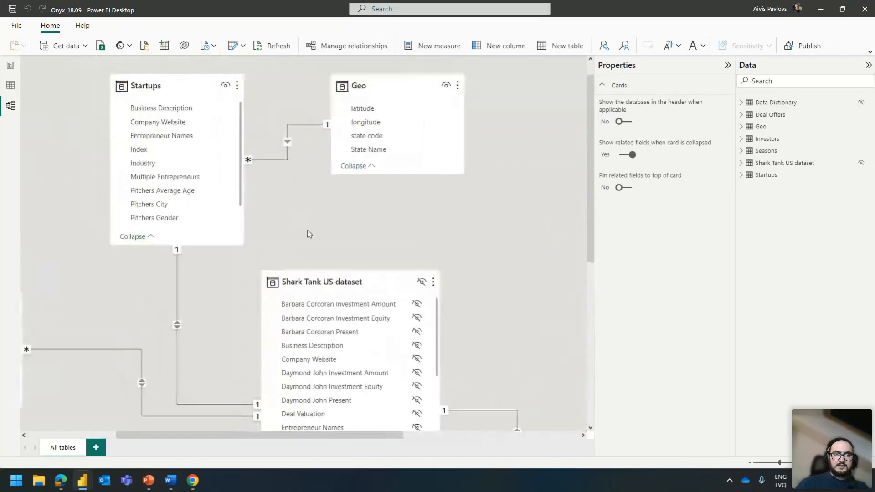
pyautogui.click(389, 110)
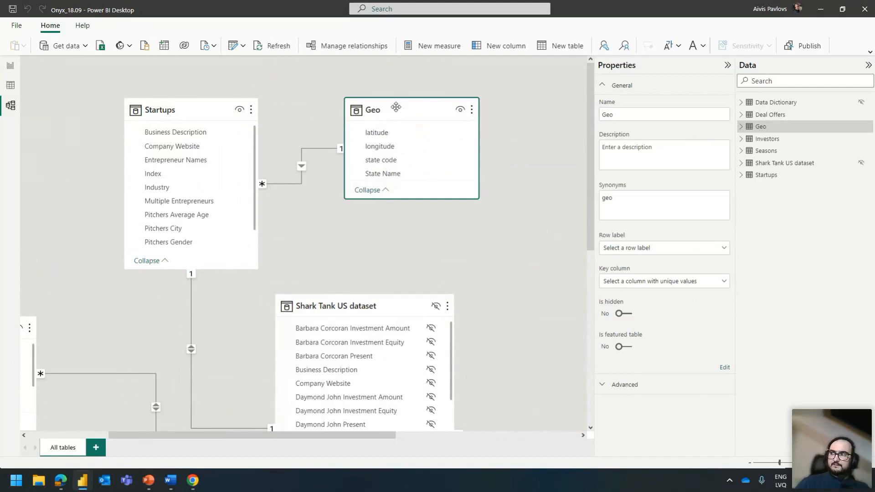
# Step: Examine the relationship between Startups and Geo, including the Pitchers State values listed in the Shark Tank US dataset table
pyautogui.click(322, 149)
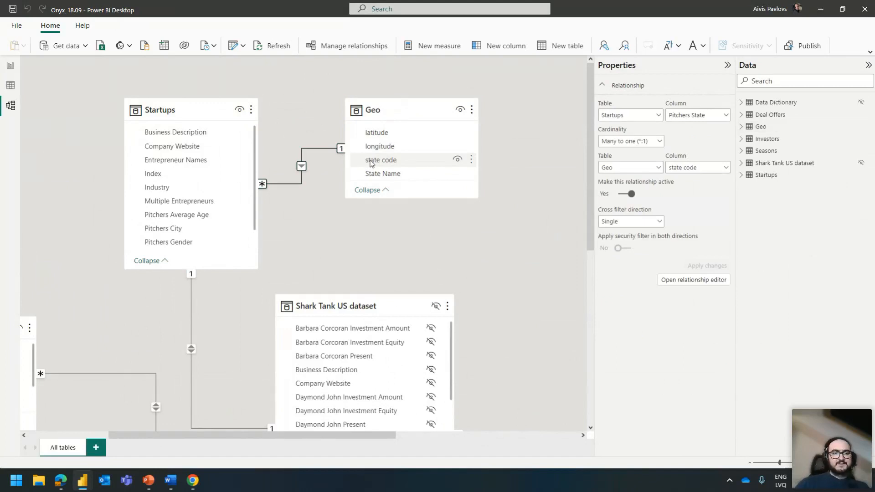
pyautogui.click(10, 86)
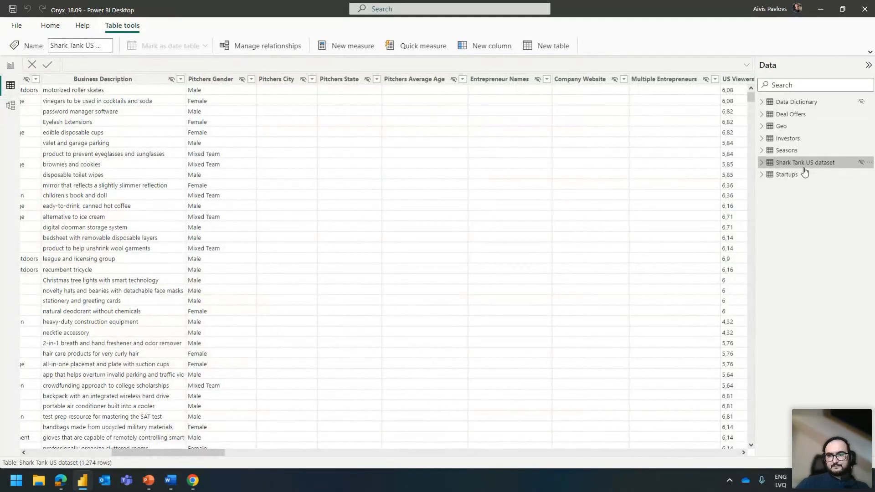
pyautogui.moveTo(212, 457)
pyautogui.mouseDown()
pyautogui.moveTo(249, 455)
pyautogui.moveTo(210, 454)
pyautogui.mouseUp()
pyautogui.click(362, 79)
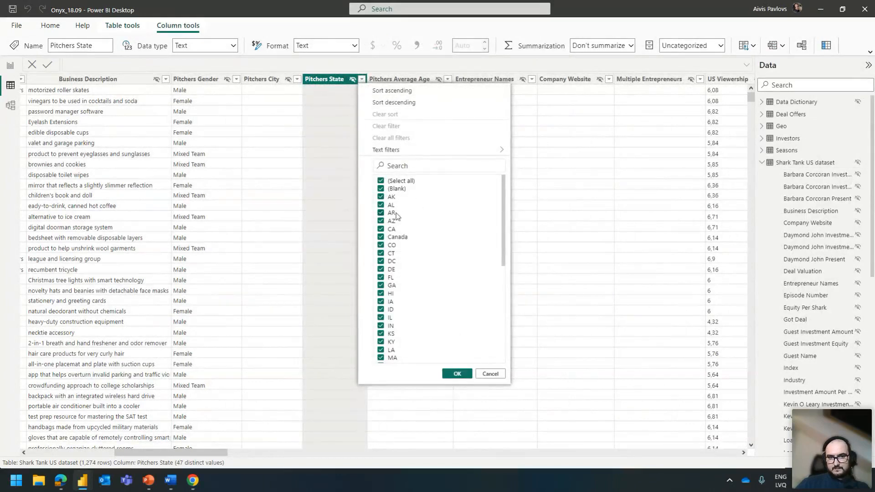
pyautogui.scroll(-10, 408, 230)
pyautogui.scroll(4, 401, 222)
pyautogui.scroll(3, 401, 222)
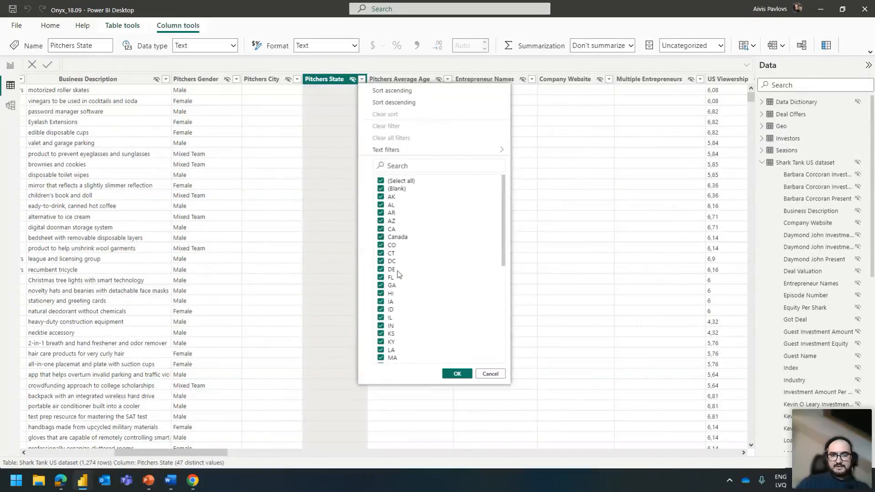
pyautogui.click(502, 375)
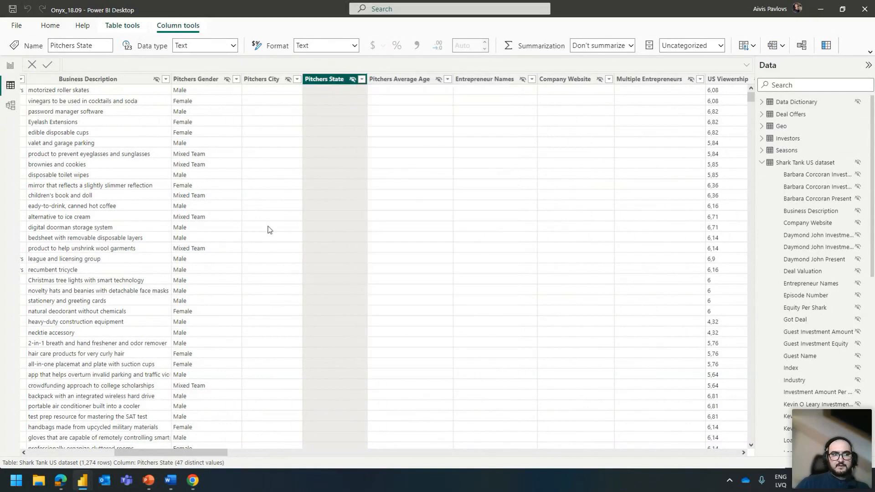
pyautogui.click(7, 106)
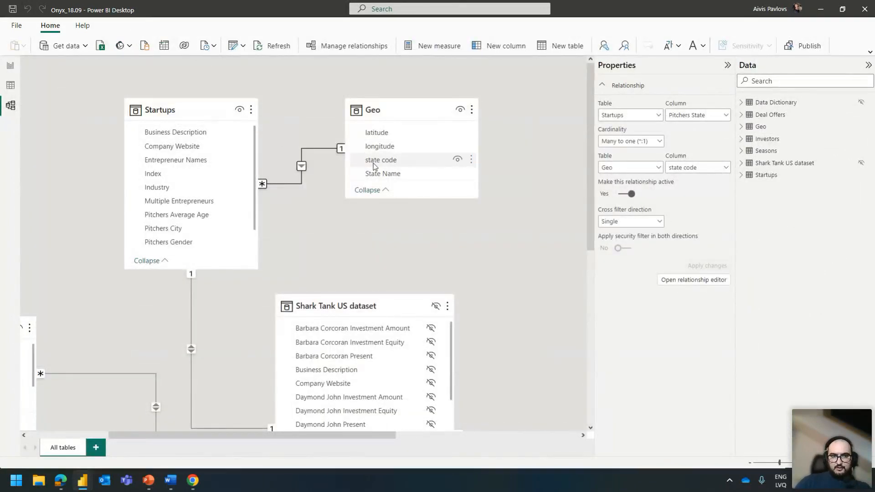
pyautogui.scroll(-1, 240, 184)
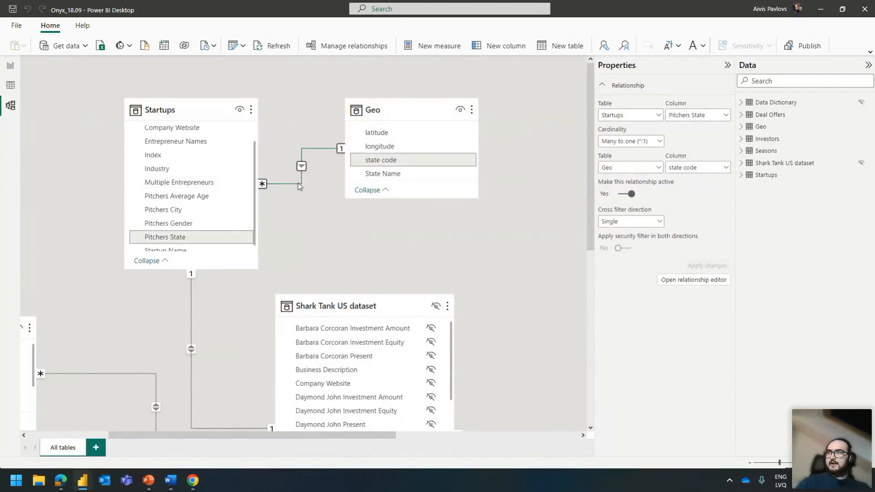
# Step: Return to the Geographic analysis report page and review which Geo table fields feed the investment map
pyautogui.click(3, 72)
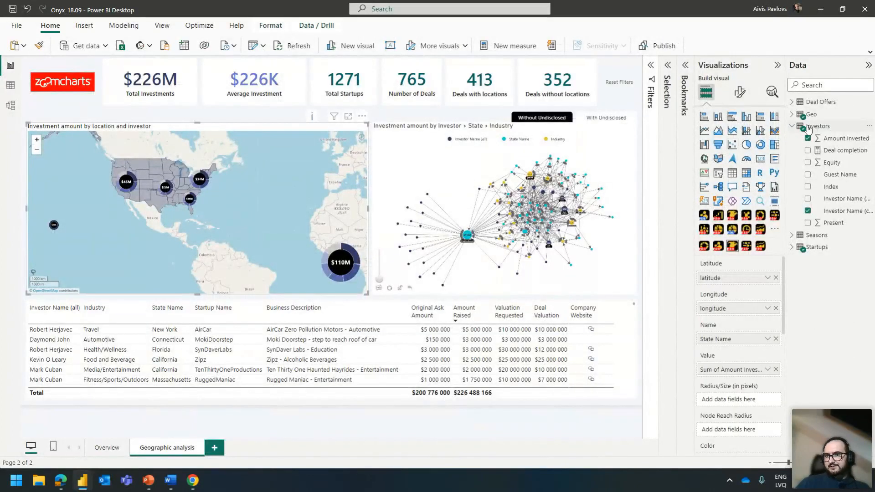
pyautogui.click(792, 114)
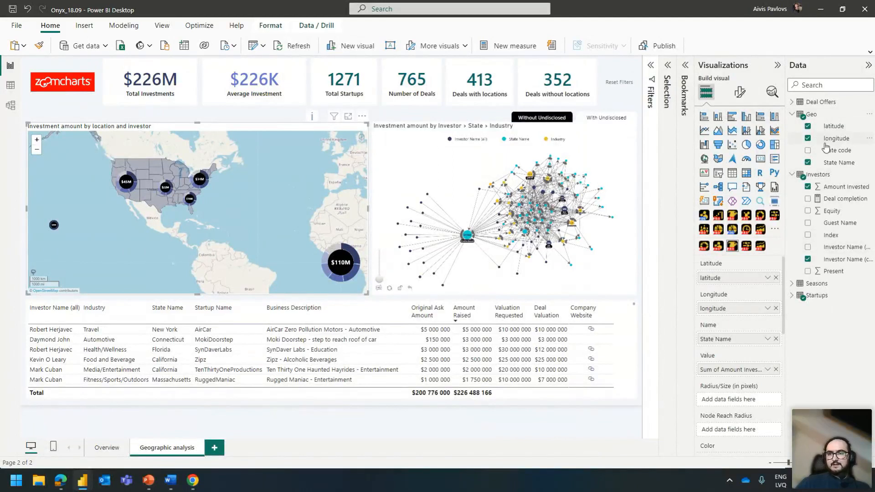
pyautogui.moveTo(812, 119)
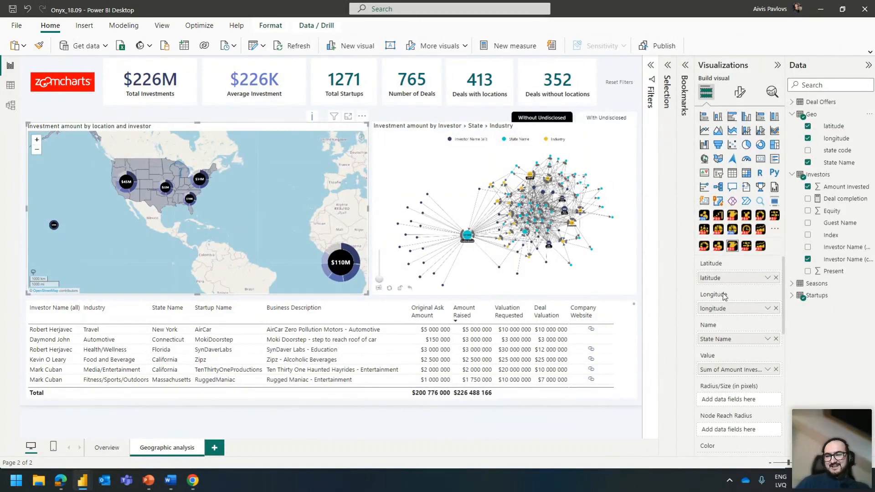
pyautogui.scroll(-1, 724, 296)
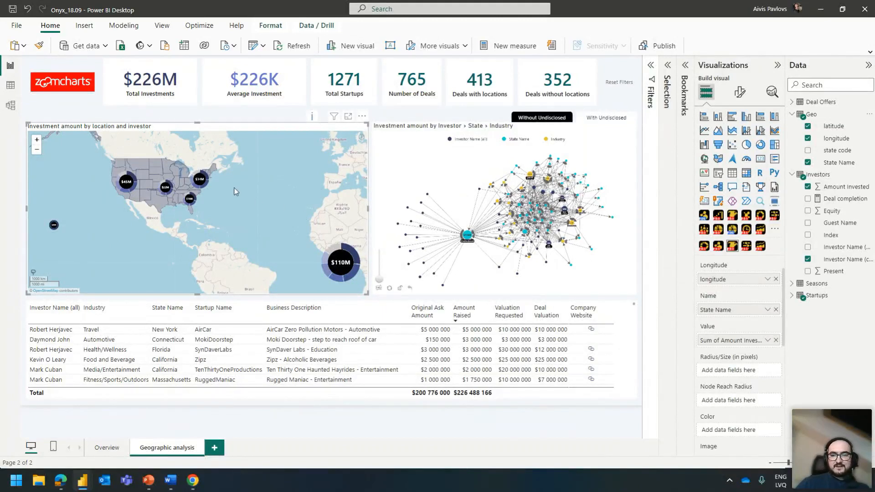
pyautogui.scroll(2, 229, 187)
# Step: Replace the Category field of the Geographic analysis map with Investor Name (all) from the Investors table
pyautogui.scroll(-5, 722, 361)
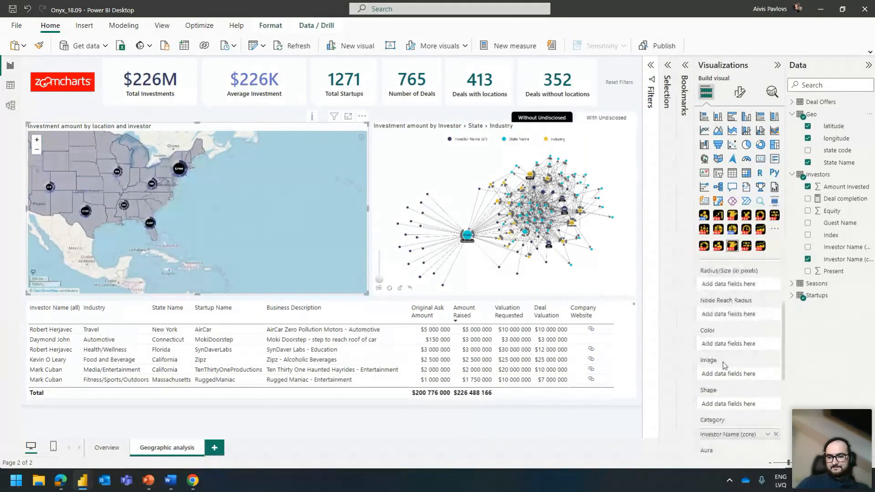
pyautogui.click(775, 378)
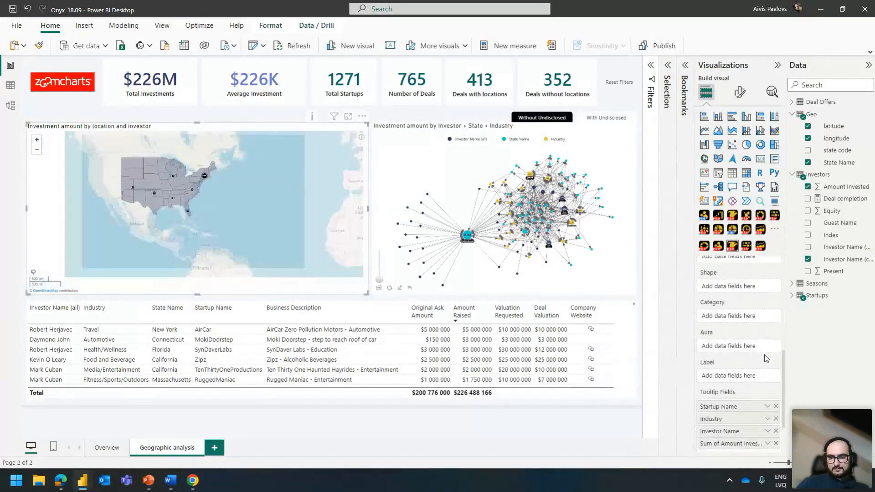
pyautogui.click(740, 92)
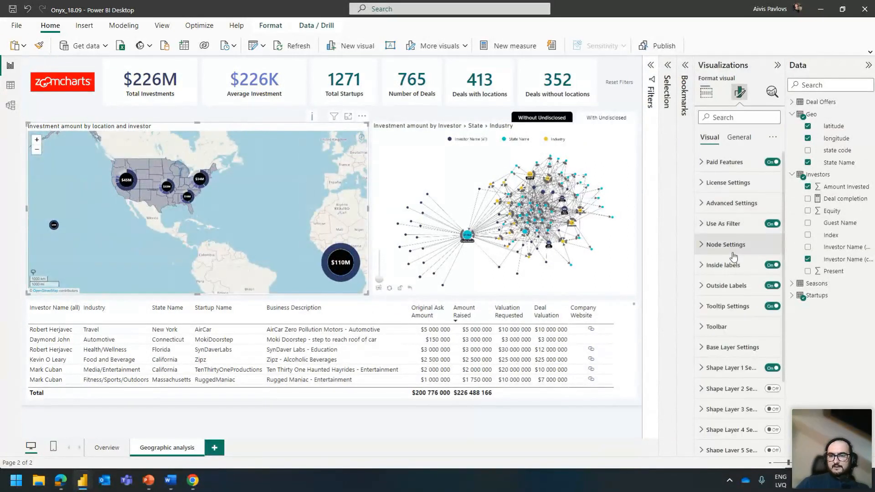
pyautogui.click(706, 92)
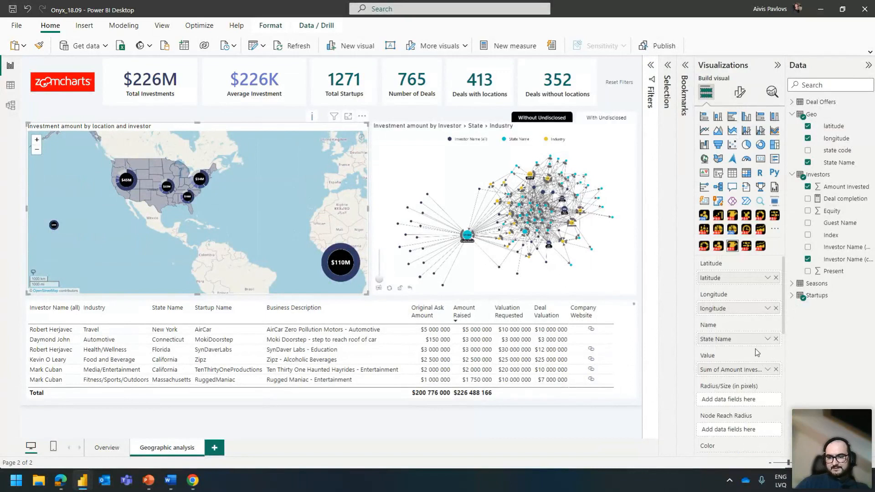
pyautogui.scroll(-3, 746, 352)
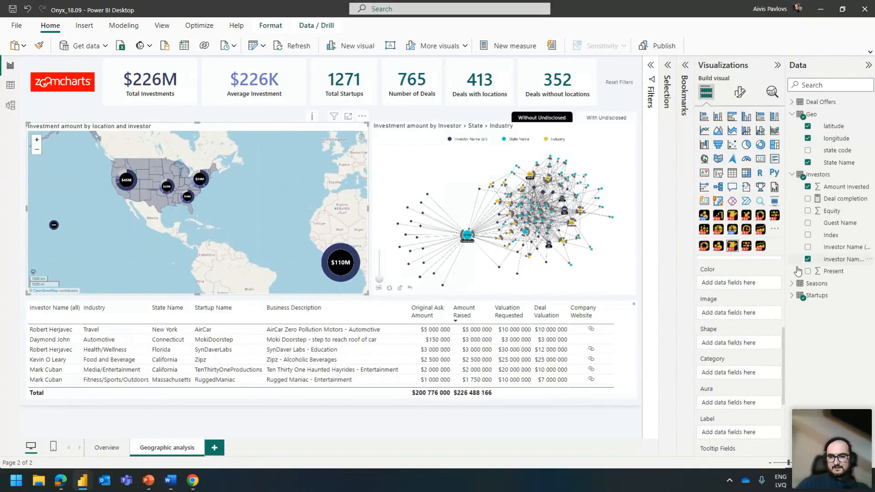
pyautogui.scroll(1, 743, 312)
pyautogui.scroll(-2, 742, 312)
pyautogui.scroll(1, 741, 313)
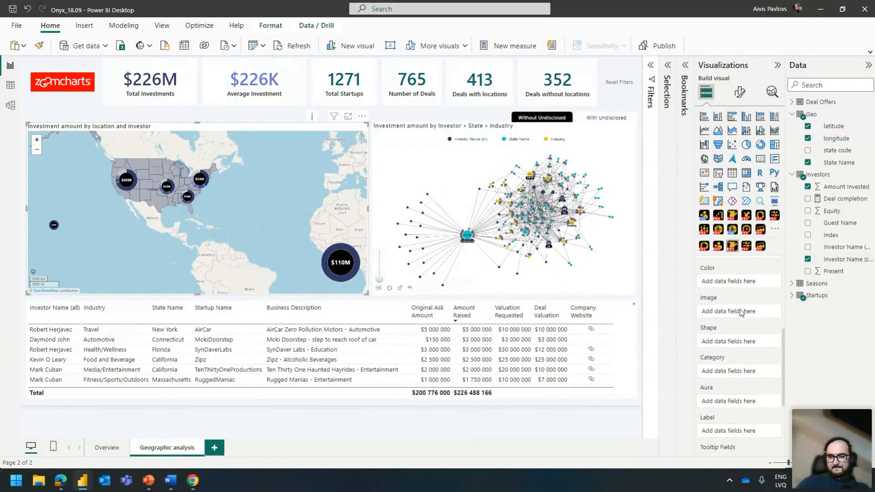
pyautogui.scroll(1, 741, 313)
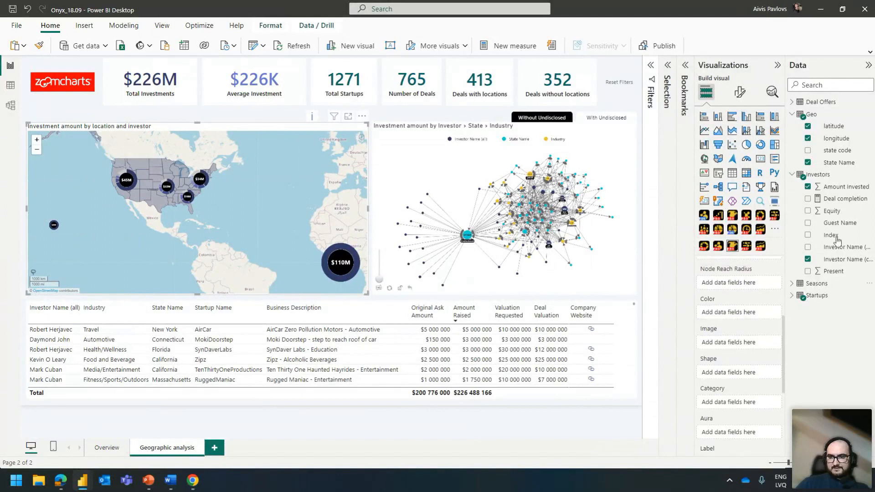
pyautogui.moveTo(838, 247); pyautogui.dragTo(738, 403)
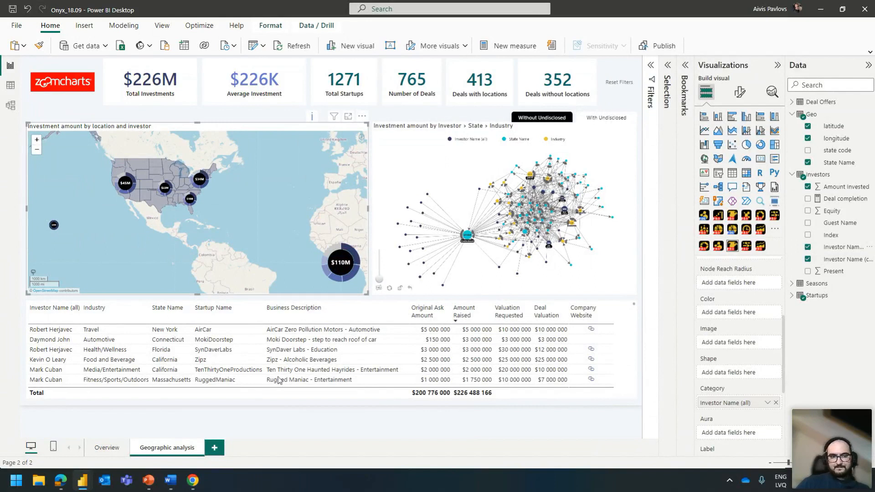
# Step: Add a new report page with a large Drill Down Map PRO visual and assign the Geo latitude and longitude fields to it
pyautogui.click(214, 447)
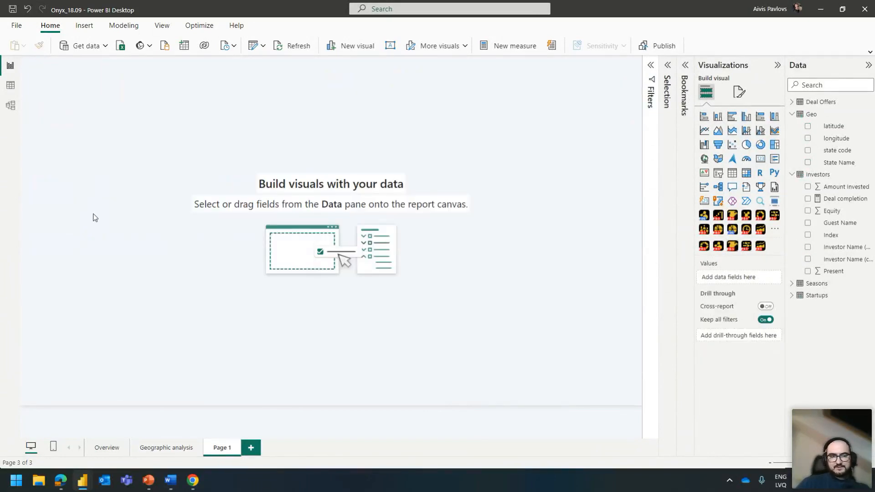
pyautogui.moveTo(542, 313); pyautogui.dragTo(567, 391)
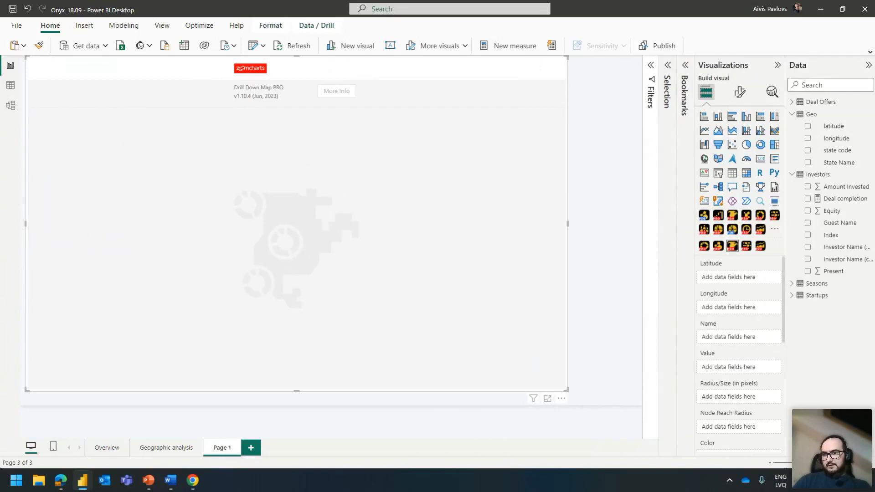
pyautogui.moveTo(833, 125); pyautogui.dragTo(747, 277)
pyautogui.moveTo(843, 139); pyautogui.dragTo(747, 308)
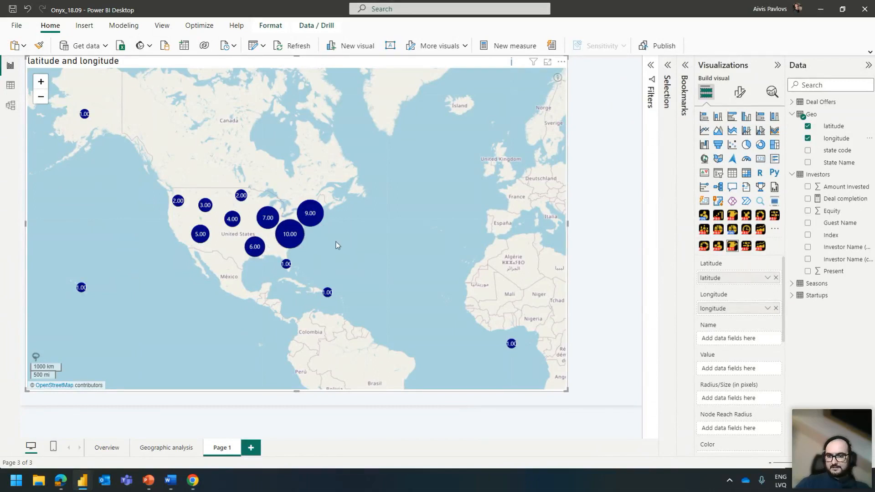
# Step: Assign Amount Invested from the Investors table as the value of the new map
pyautogui.scroll(-2, 359, 266)
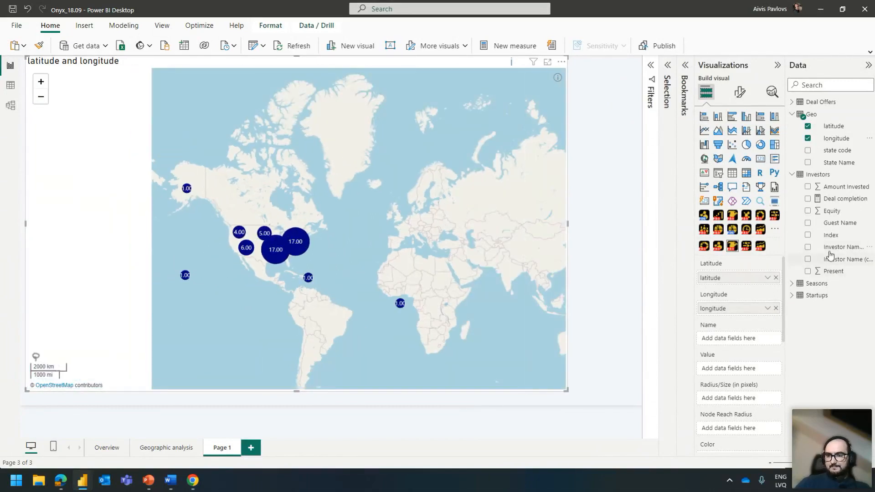
pyautogui.scroll(2, 291, 269)
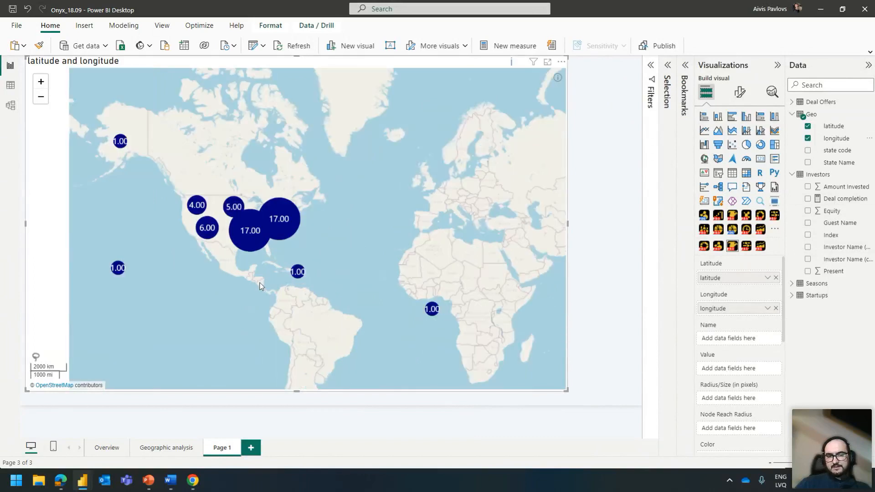
pyautogui.moveTo(838, 187); pyautogui.dragTo(729, 370)
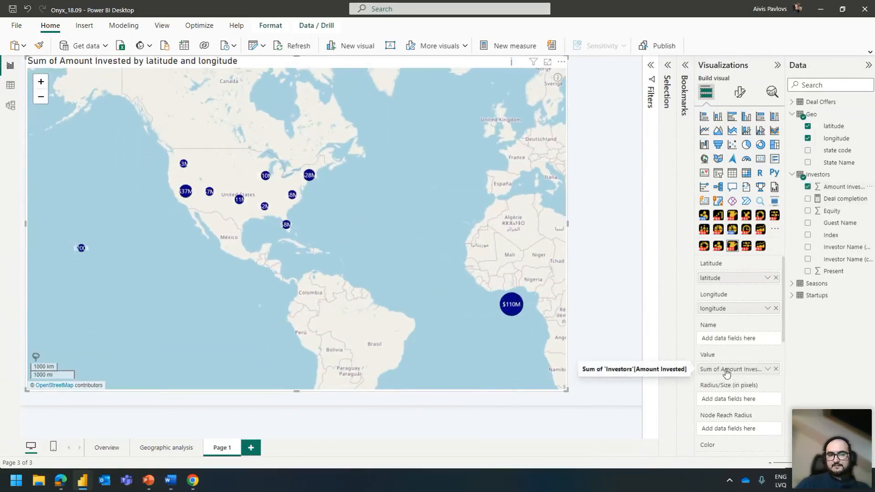
# Step: Set the new map's maximum node radius to 40 and its node fill color to black
pyautogui.click(747, 93)
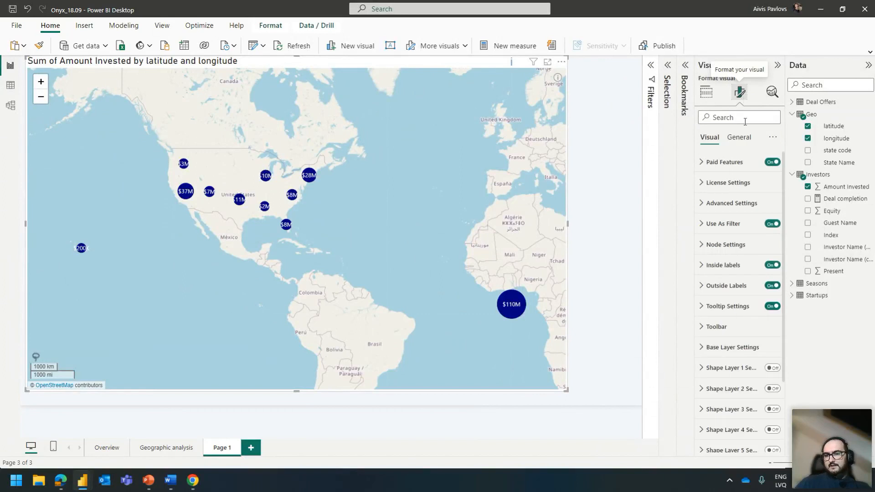
pyautogui.click(748, 246)
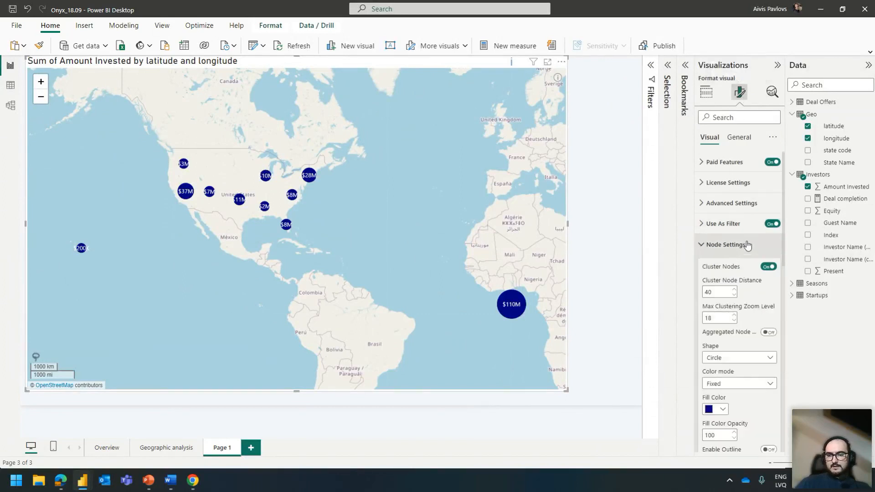
pyautogui.scroll(-5, 745, 248)
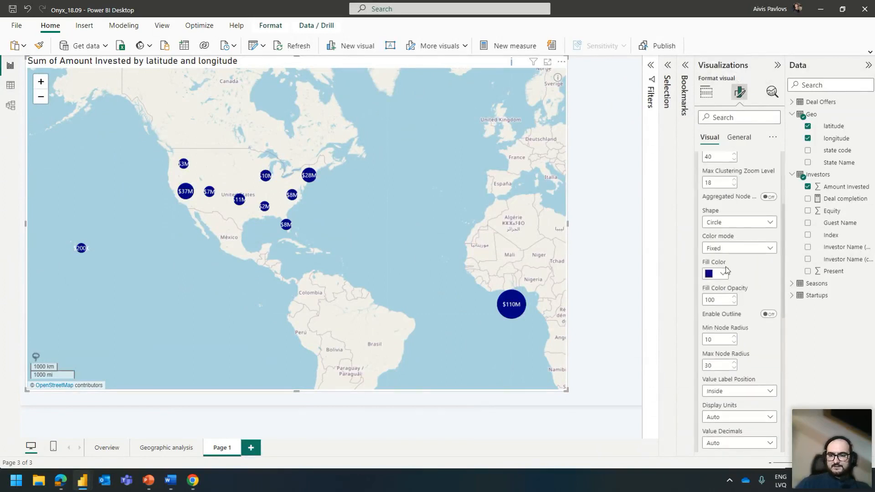
pyautogui.scroll(2, 729, 273)
pyautogui.scroll(-2, 721, 381)
pyautogui.click(720, 365)
pyautogui.write('40')
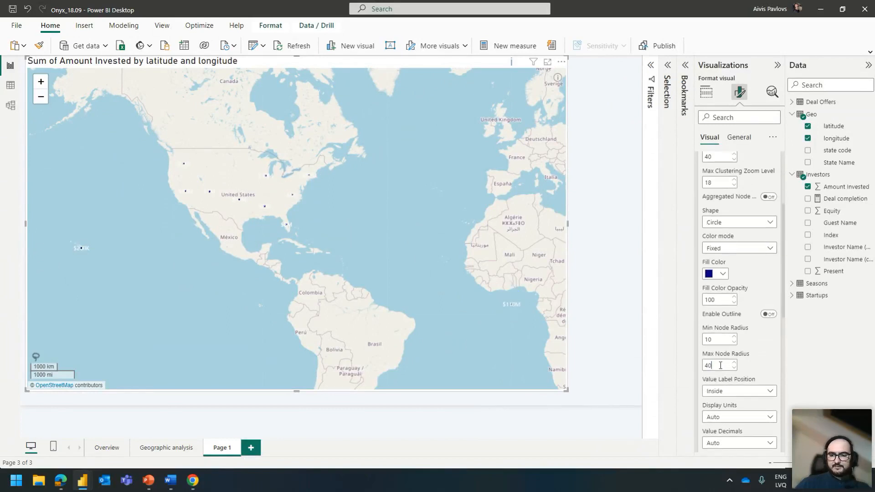
pyautogui.click(723, 338)
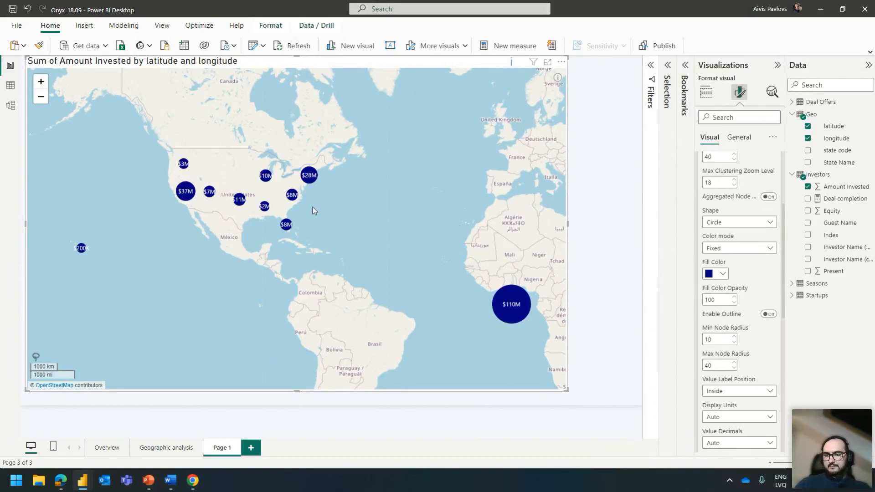
pyautogui.click(718, 275)
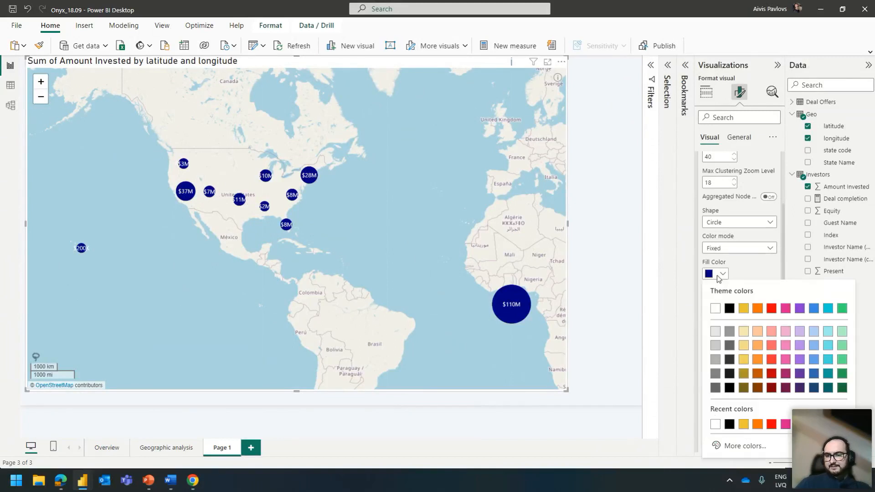
pyautogui.click(730, 309)
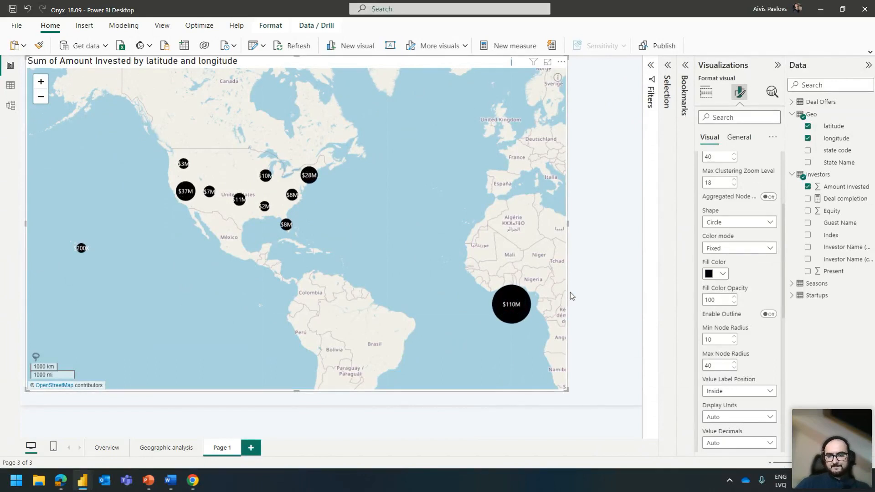
# Step: Assign Investor Name (core) from the Investors table as the category of the new map
pyautogui.click(706, 91)
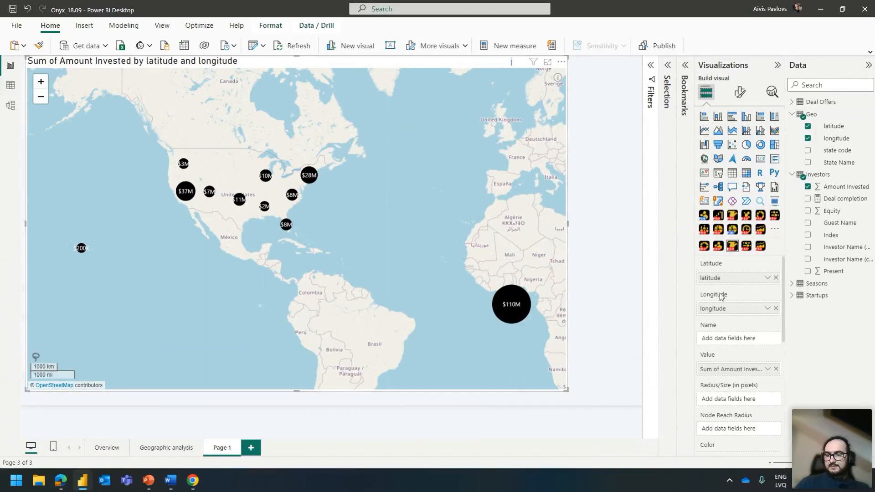
pyautogui.scroll(-6, 734, 285)
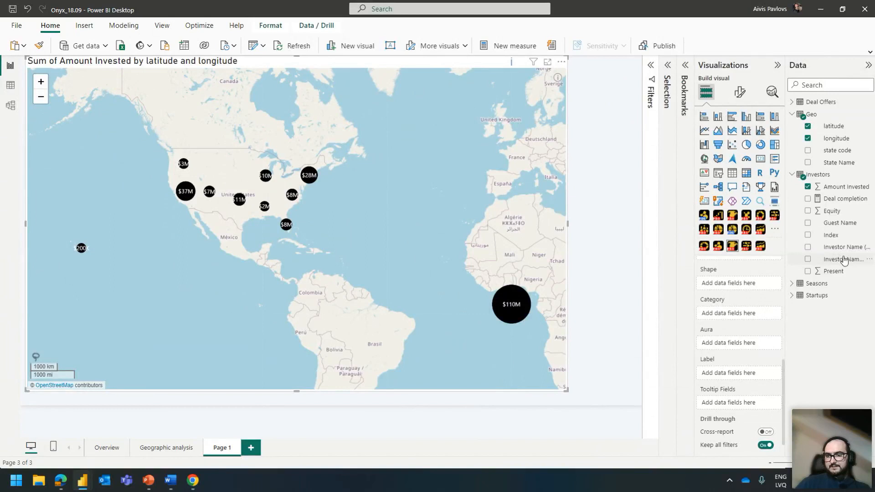
pyautogui.moveTo(843, 260); pyautogui.dragTo(724, 314)
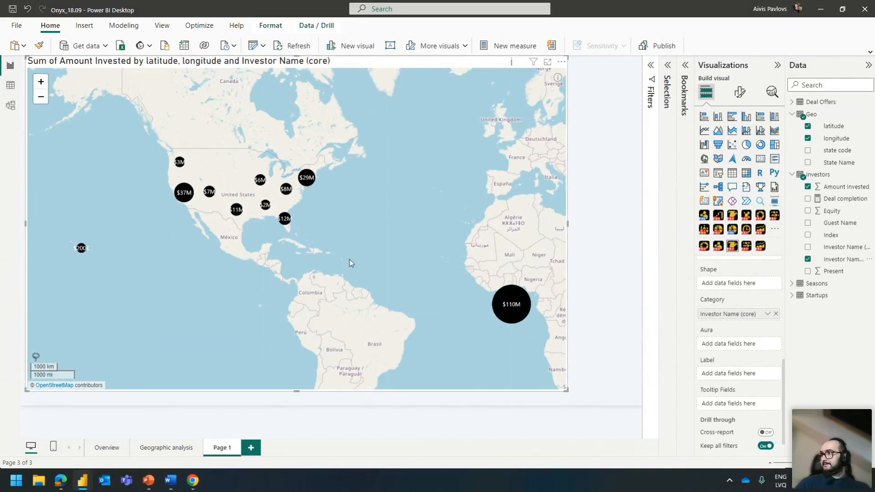
# Step: Turn on pie charts on the map's nodes in its node settings
pyautogui.click(740, 93)
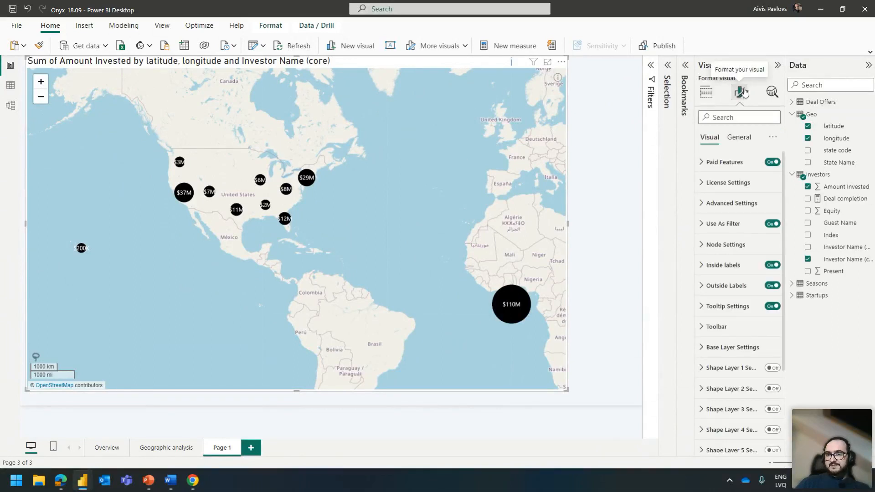
pyautogui.click(743, 244)
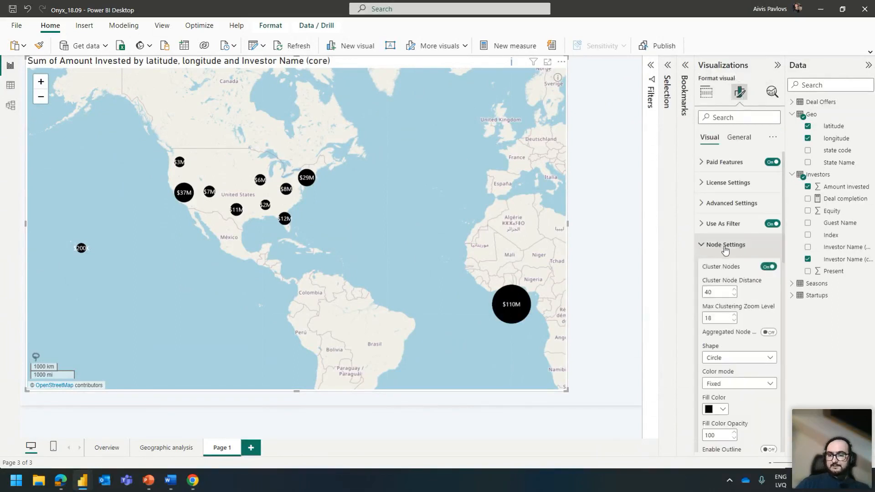
pyautogui.scroll(-6, 731, 296)
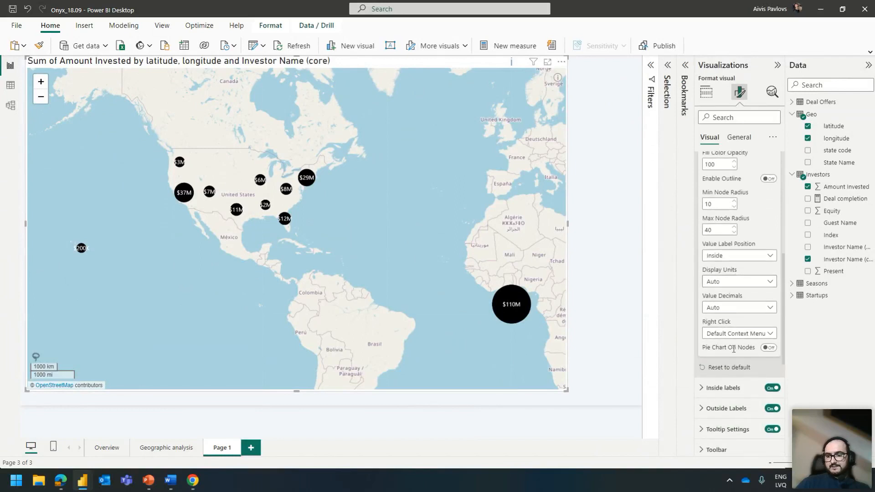
pyautogui.click(765, 348)
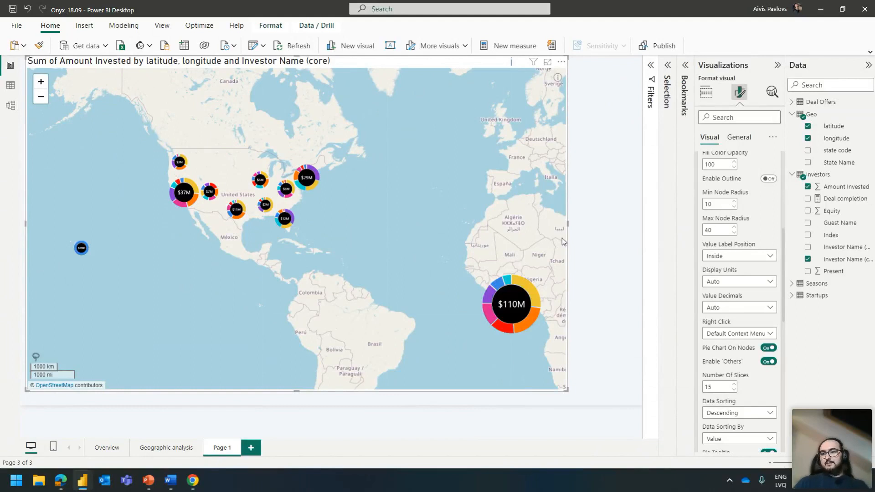
# Step: Set the map's cluster node distance to 90 and enable the aggregated node option
pyautogui.scroll(1, 753, 221)
pyautogui.scroll(3, 753, 222)
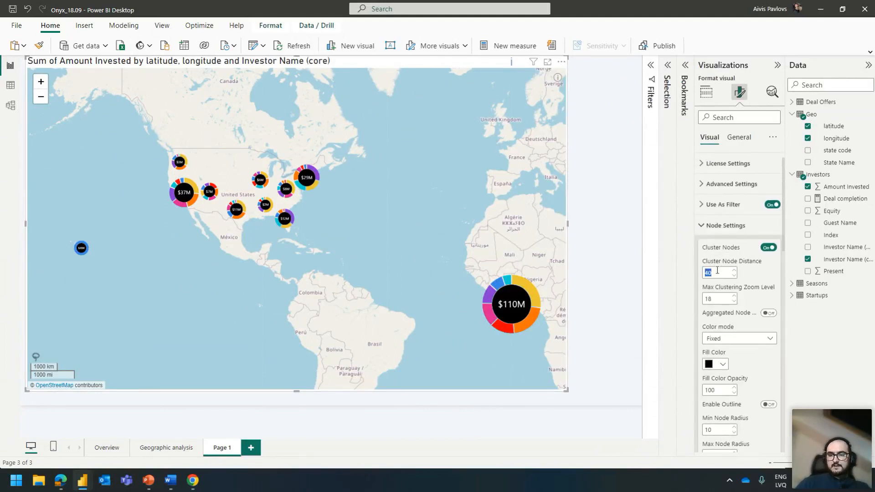
pyautogui.write('90')
pyautogui.moveTo(279, 227)
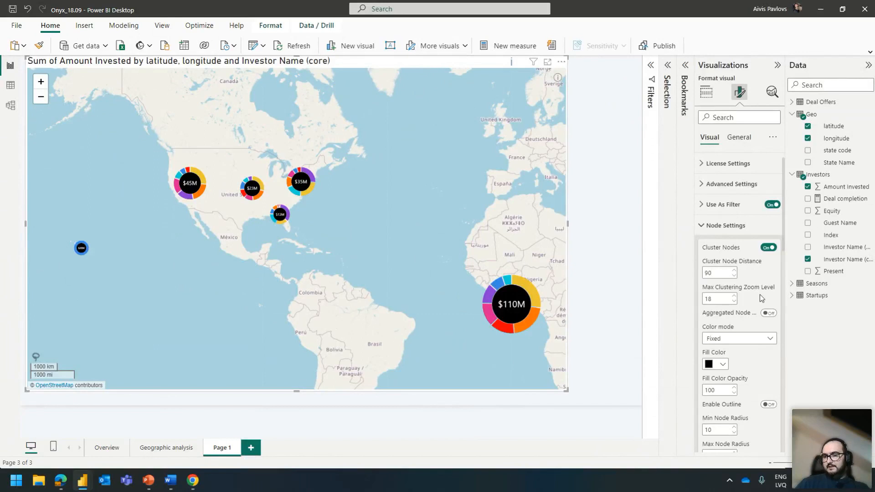
pyautogui.click(763, 314)
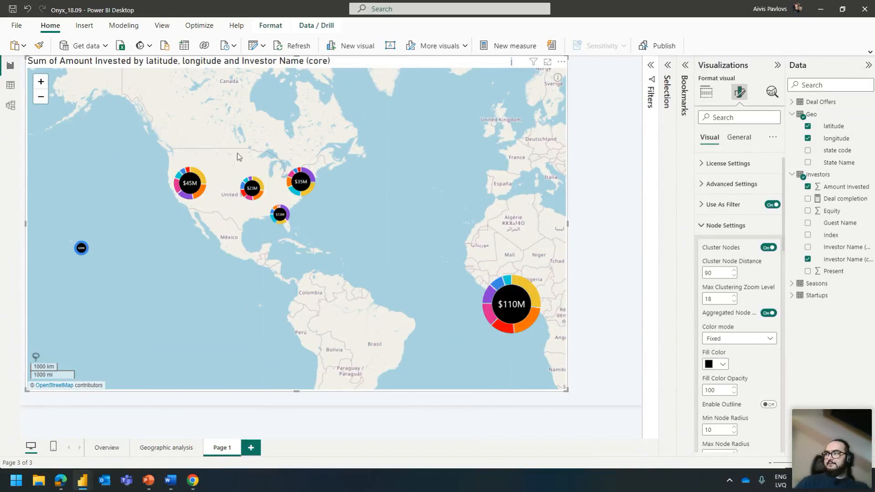
# Step: Examine how the investment nodes split and merge across the United States at different map scales
pyautogui.scroll(2, 212, 184)
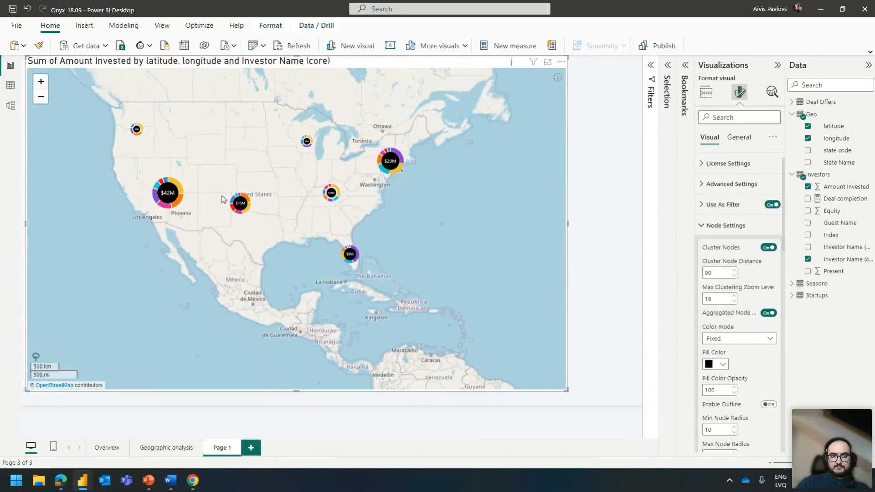
pyautogui.scroll(3, 213, 184)
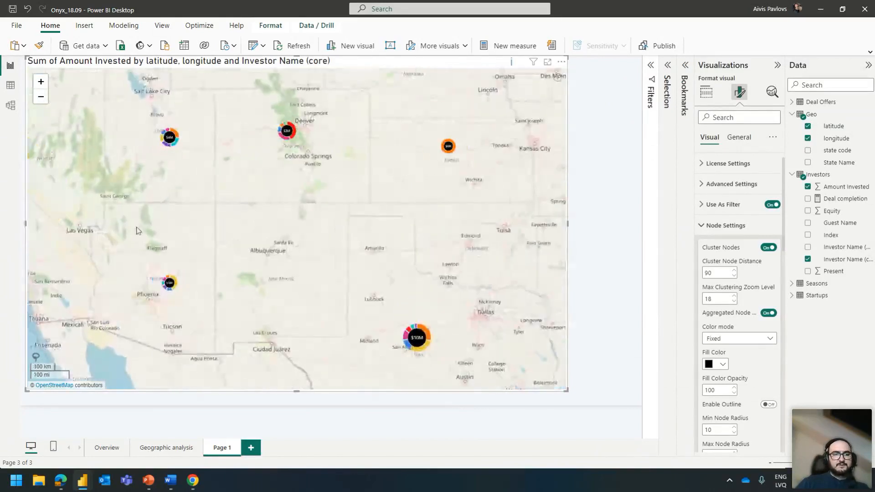
pyautogui.moveTo(193, 249); pyautogui.dragTo(252, 260)
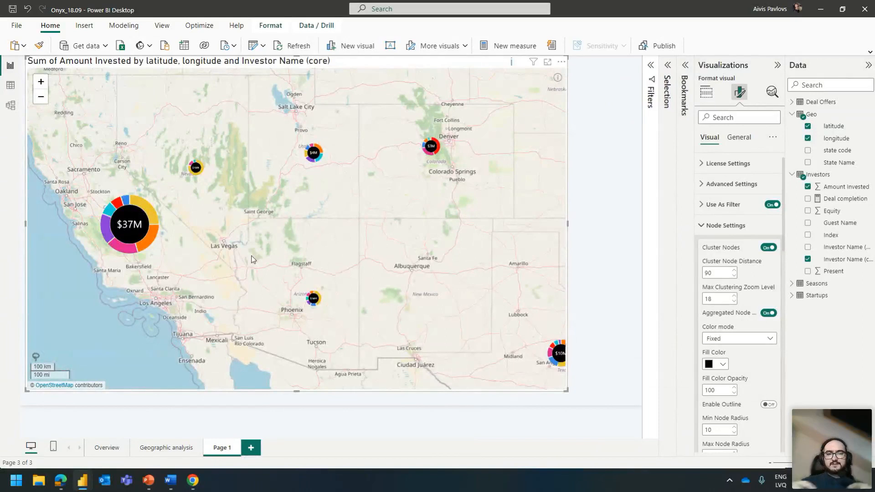
pyautogui.scroll(-2, 252, 260)
pyautogui.scroll(-2, 252, 259)
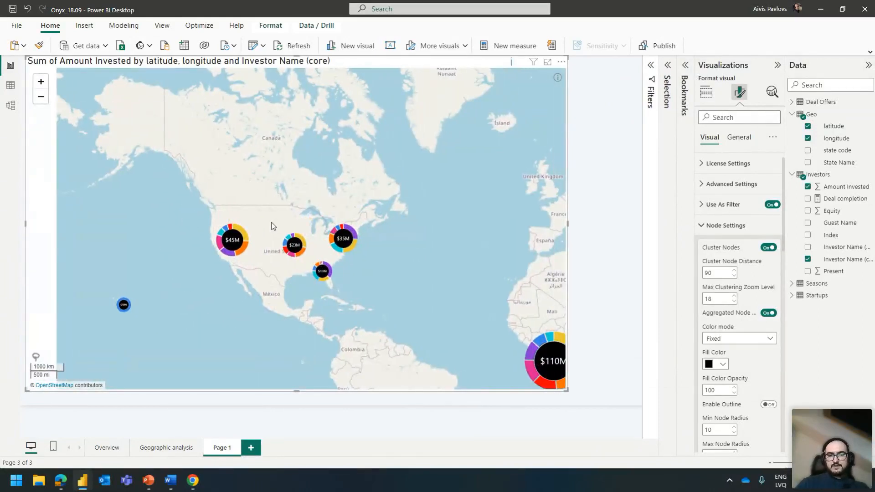
pyautogui.scroll(2, 286, 237)
pyautogui.scroll(2, 343, 275)
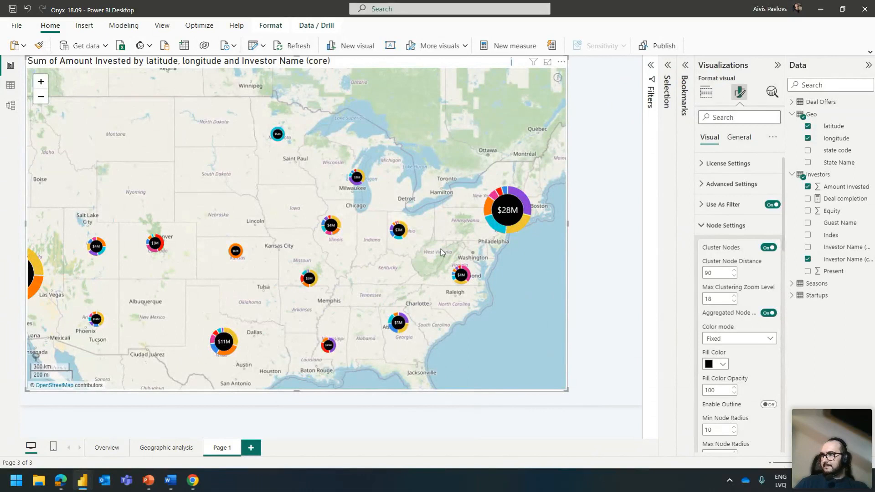
# Step: Select the Northeast cluster near Philadelphia and the node near Raleigh in turn, clearing each selection
pyautogui.click(511, 211)
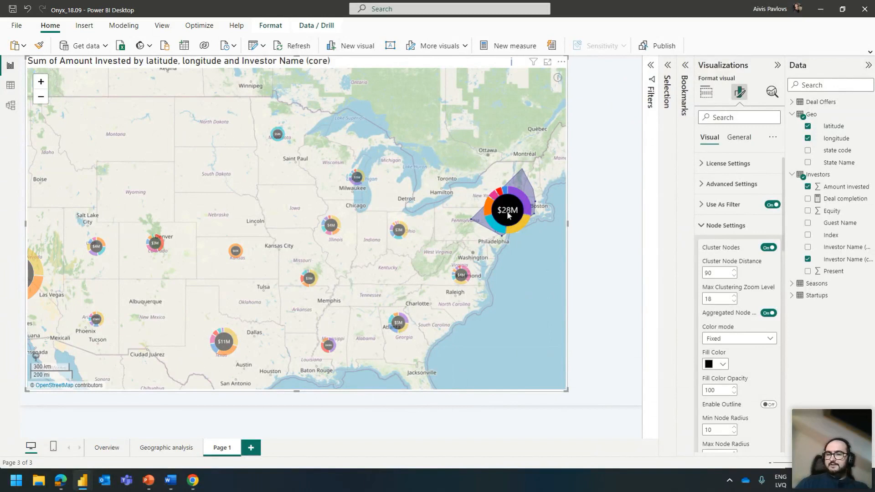
pyautogui.click(527, 281)
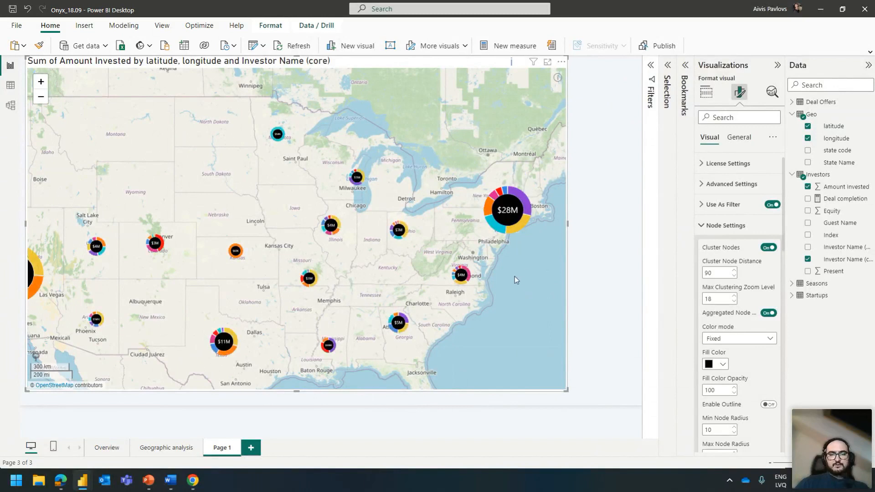
pyautogui.click(472, 278)
pyautogui.click(537, 329)
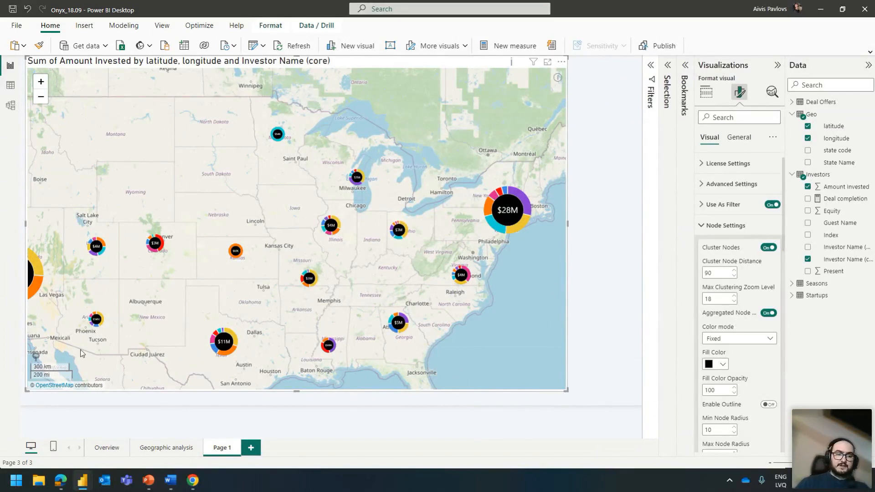
# Step: Draw a five-point selection polygon on the map around the US East Coast, from near Ottawa down to Jacksonville
pyautogui.moveTo(123, 322); pyautogui.dragTo(141, 311)
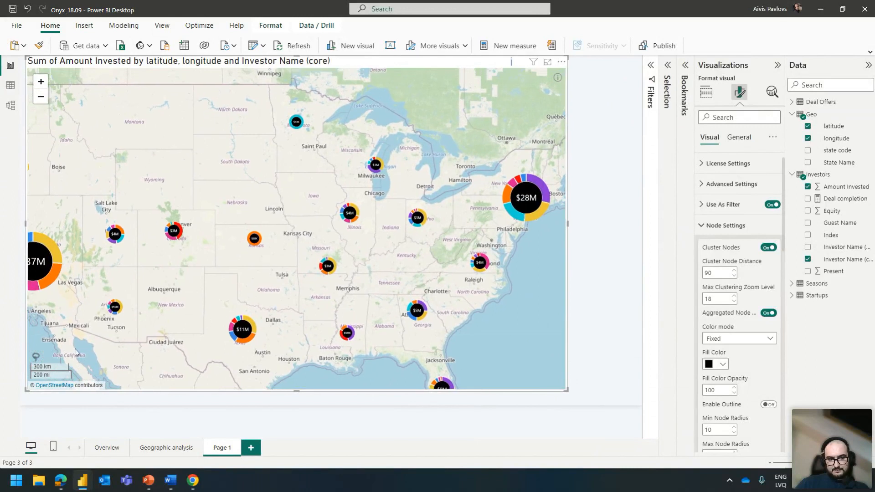
pyautogui.click(37, 356)
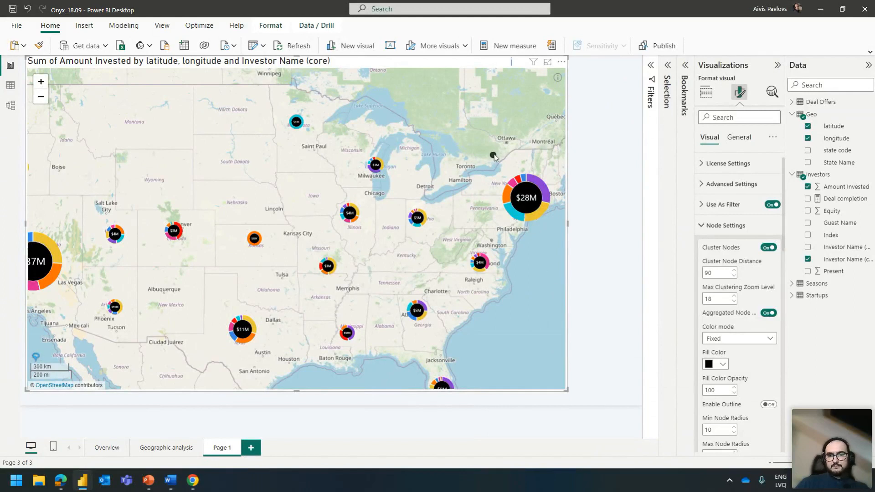
pyautogui.click(500, 148)
pyautogui.click(378, 309)
pyautogui.click(424, 362)
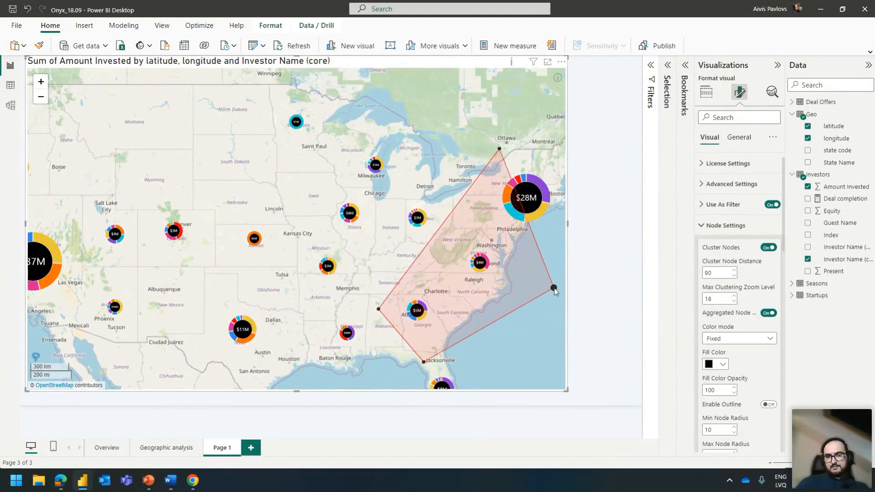
pyautogui.click(553, 287)
pyautogui.doubleClick(560, 159)
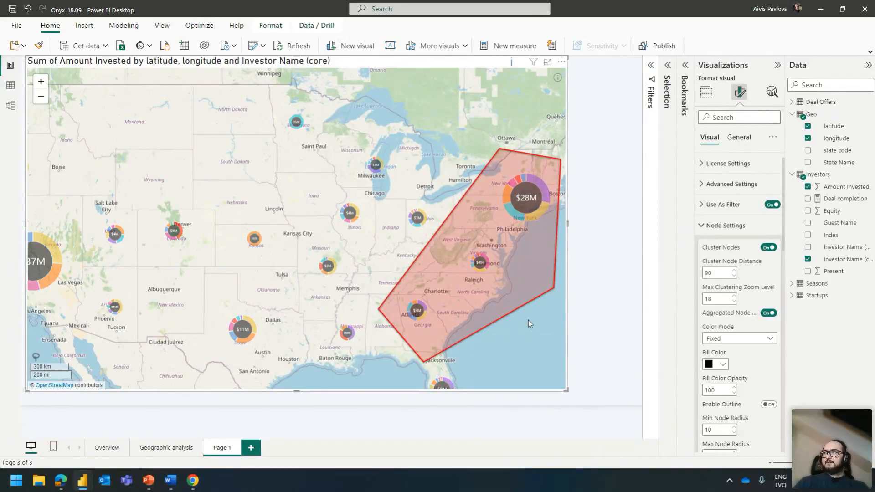
# Step: Delete the East Coast polygon from the map and leave shape editing
pyautogui.click(32, 357)
pyautogui.click(459, 276)
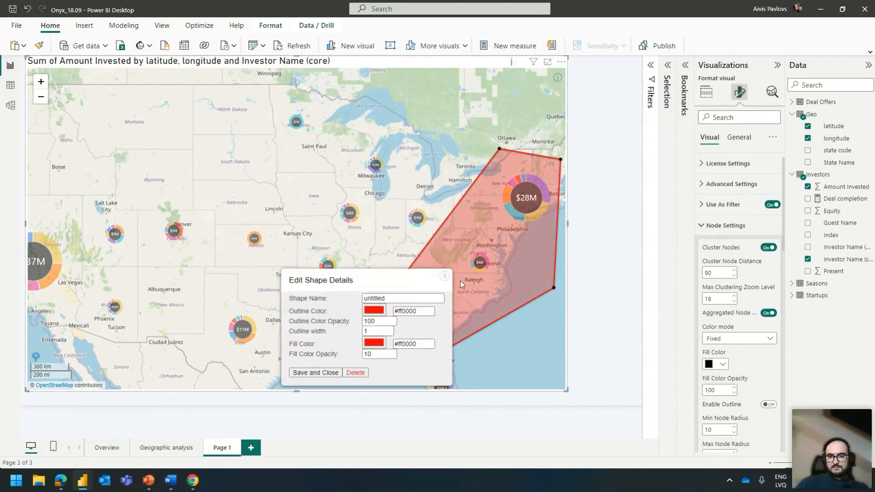
pyautogui.click(355, 373)
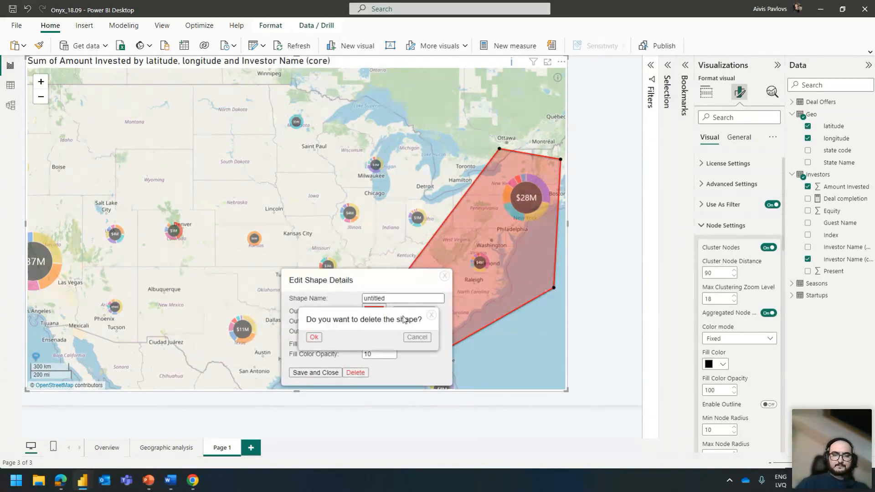
pyautogui.click(322, 339)
pyautogui.click(36, 357)
# Step: Narrow the map visual to just over half of the page width, with the United States in view, and deselect it
pyautogui.scroll(-1, 191, 176)
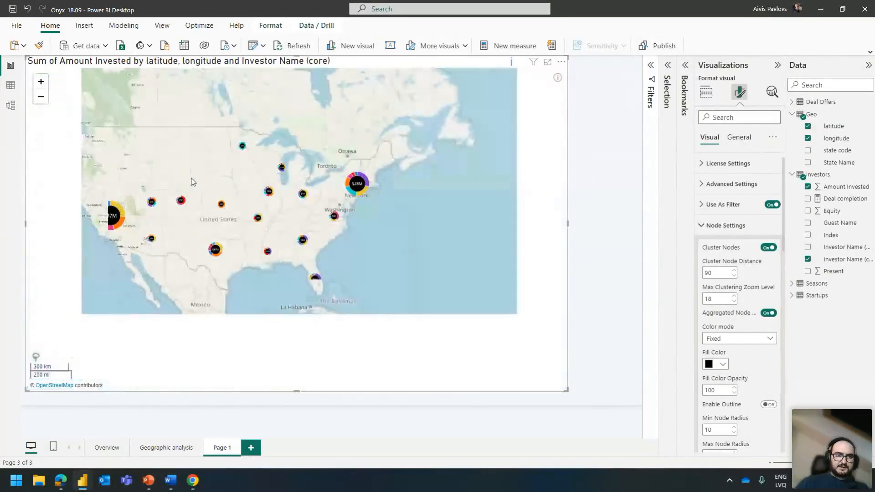
pyautogui.moveTo(426, 257); pyautogui.dragTo(464, 284)
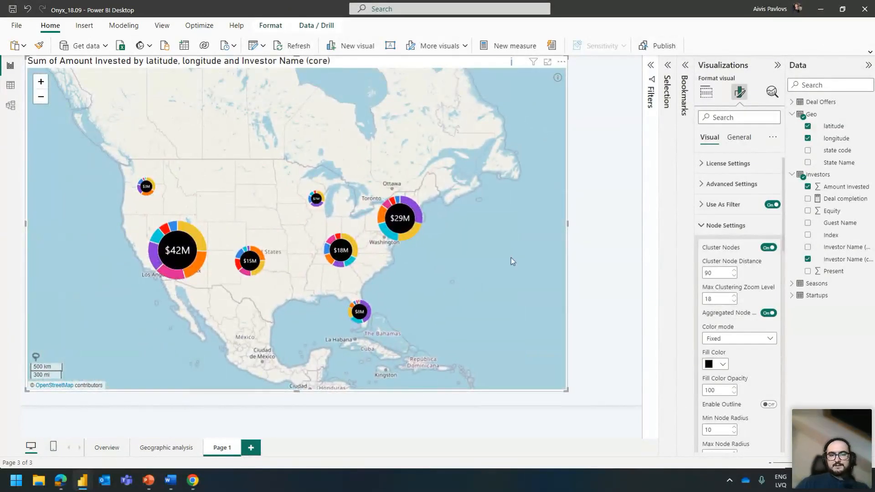
pyautogui.click(569, 392)
pyautogui.click(567, 391)
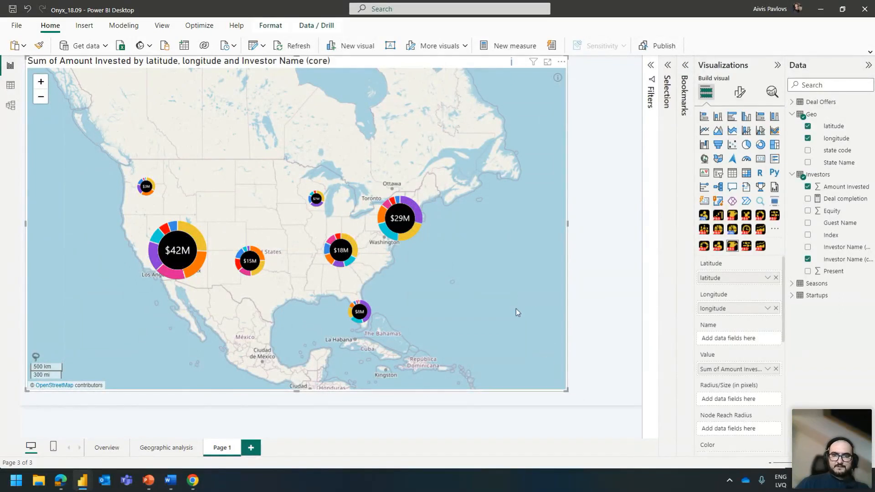
pyautogui.moveTo(562, 386); pyautogui.dragTo(365, 396)
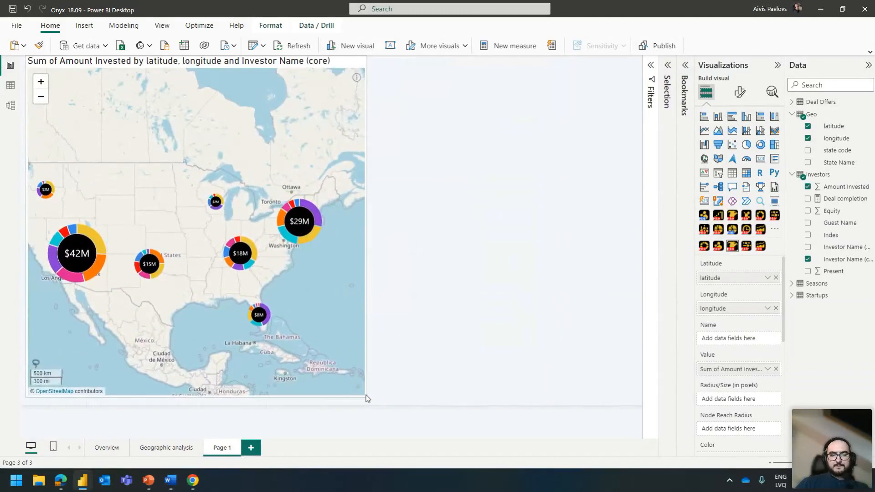
pyautogui.click(444, 174)
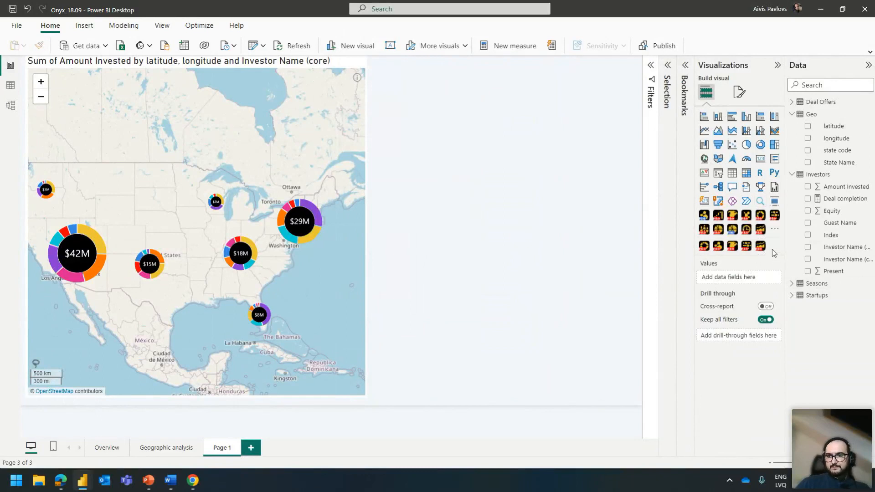
# Step: Add a Drill Down Network PRO visual with Investor Name (core), State Name and Industry as nodes and Amount Invested as its measure
pyautogui.click(760, 230)
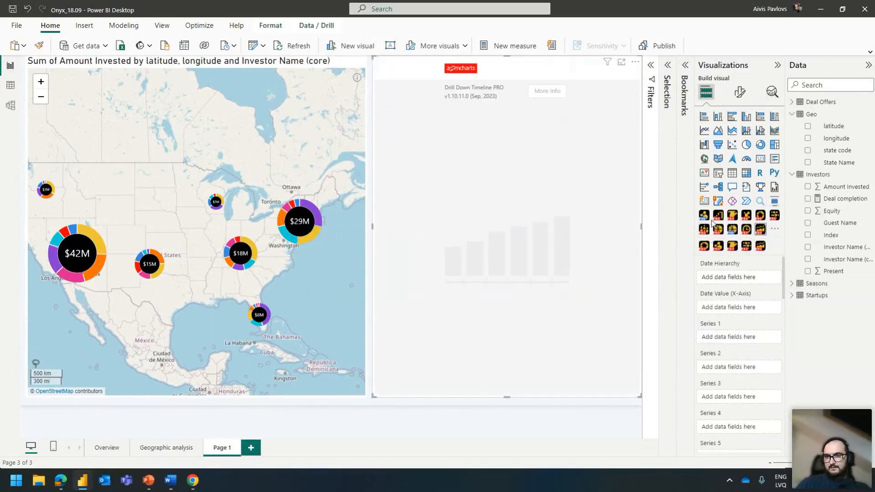
pyautogui.click(717, 246)
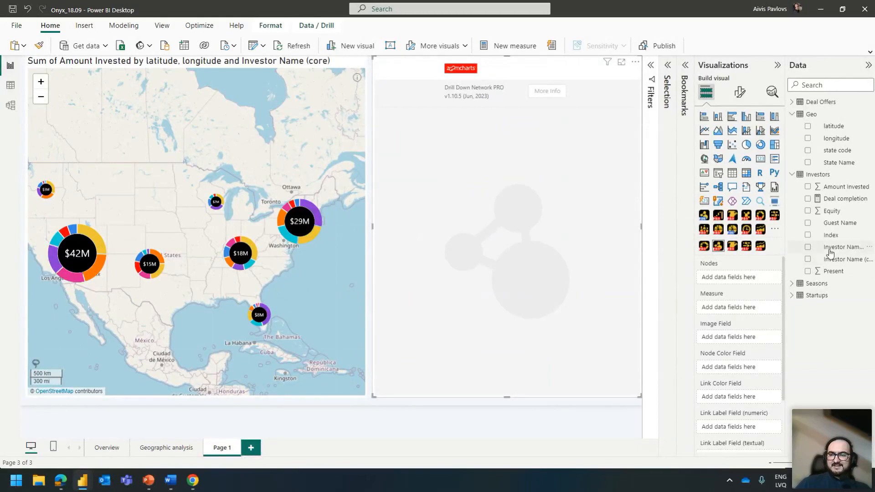
pyautogui.moveTo(830, 254); pyautogui.dragTo(743, 269)
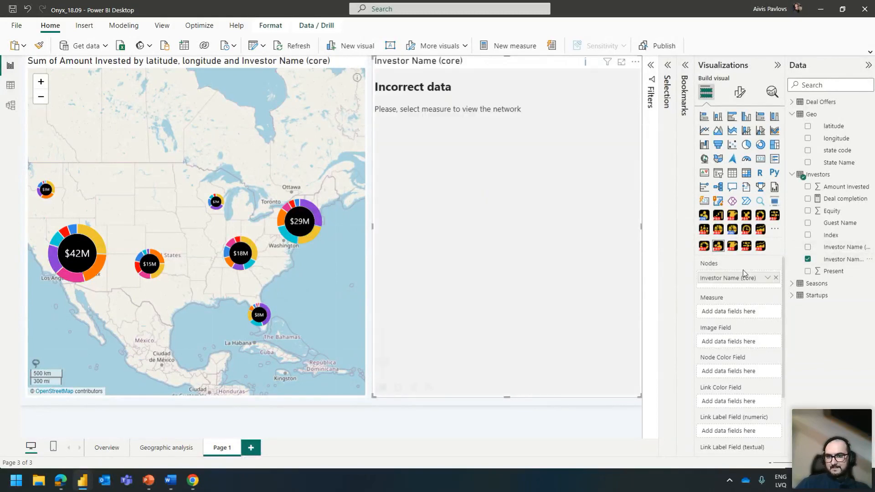
pyautogui.moveTo(839, 163); pyautogui.dragTo(747, 284)
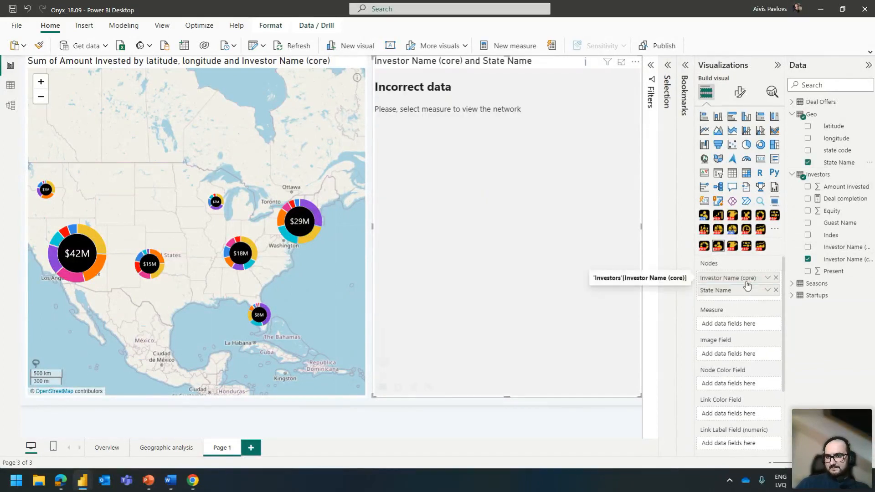
pyautogui.click(791, 295)
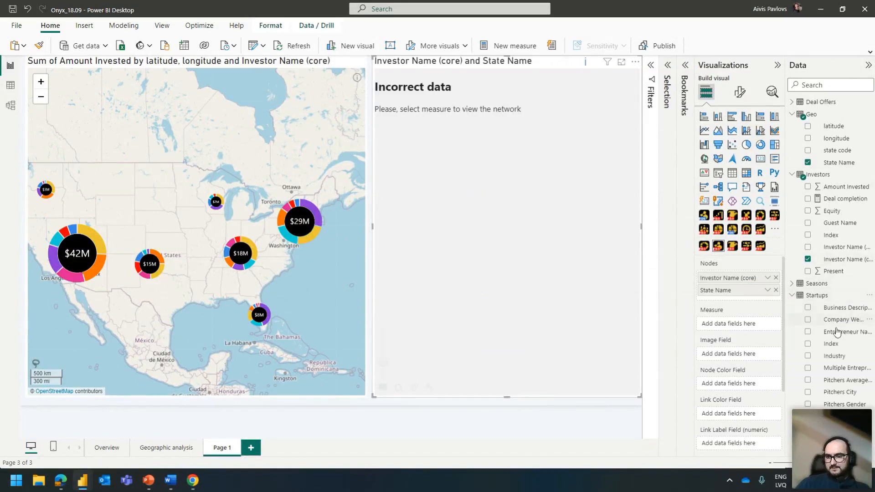
pyautogui.moveTo(835, 355); pyautogui.dragTo(754, 300)
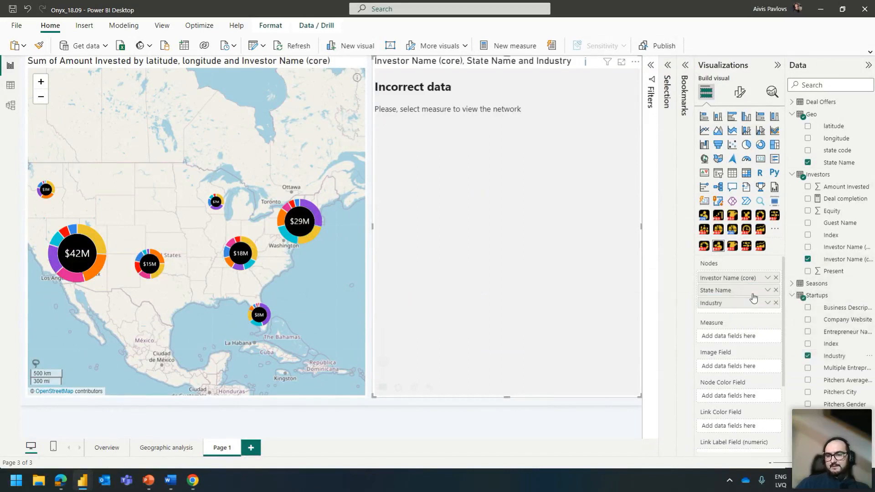
pyautogui.moveTo(841, 187); pyautogui.dragTo(749, 340)
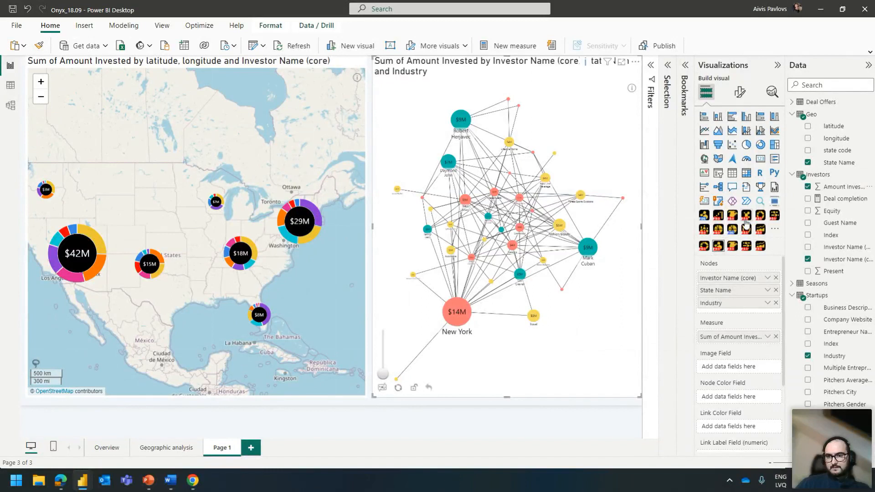
# Step: Check the name and version details of the Drill Down Network PRO visual
pyautogui.rightClick(718, 247)
pyautogui.click(737, 259)
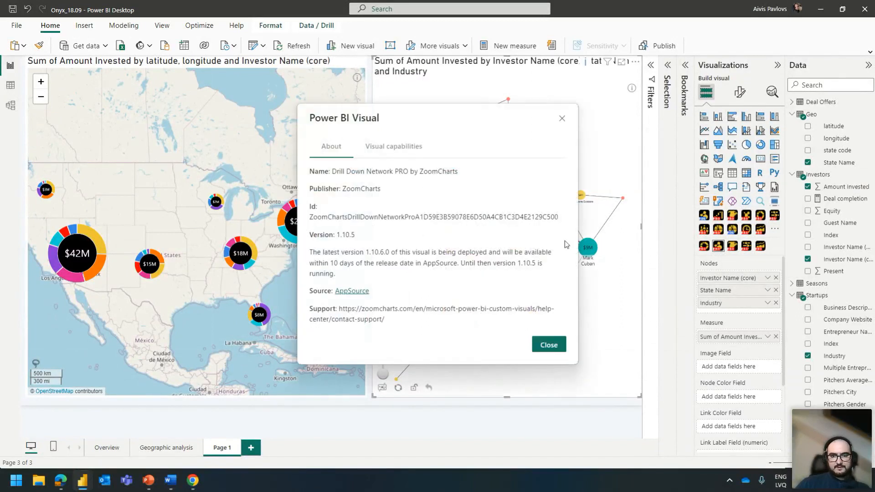
pyautogui.click(549, 344)
# Step: Enable the individual format settings for Category 1, Category 2 and Category 3 of the network visual
pyautogui.click(739, 91)
pyautogui.scroll(-1, 735, 219)
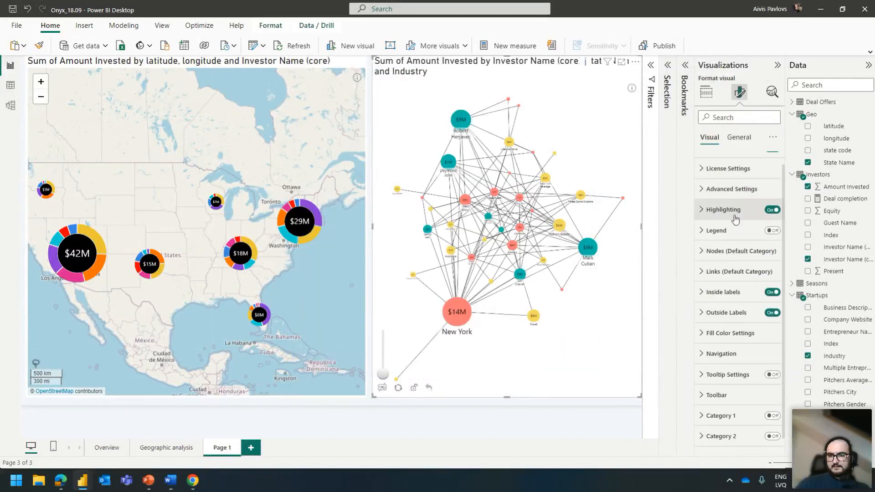
pyautogui.scroll(-1, 735, 219)
pyautogui.click(170, 26)
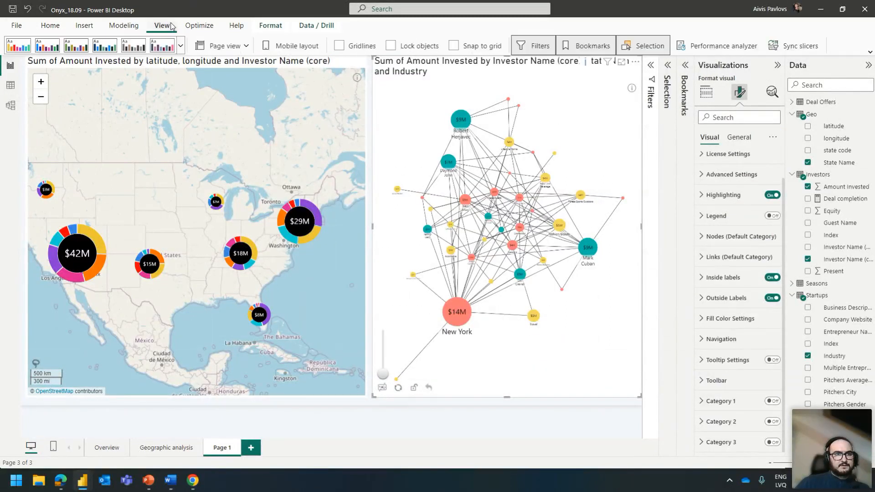
pyautogui.click(51, 26)
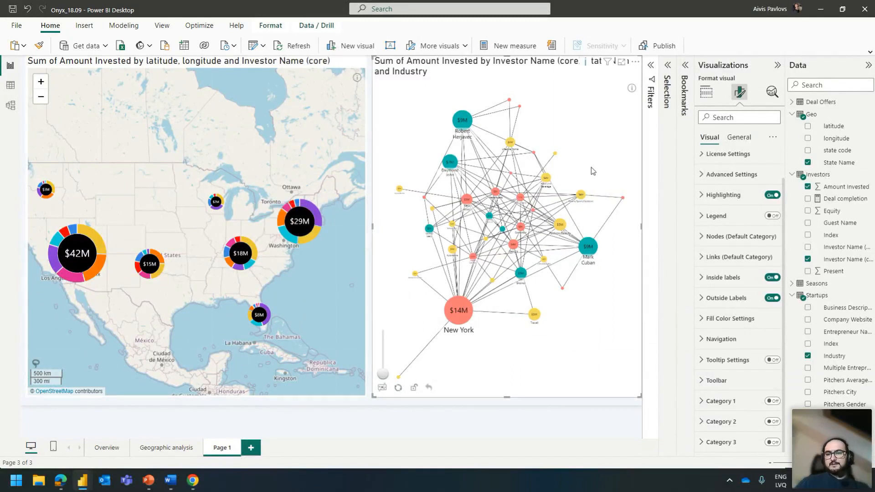
pyautogui.click(772, 400)
pyautogui.click(773, 422)
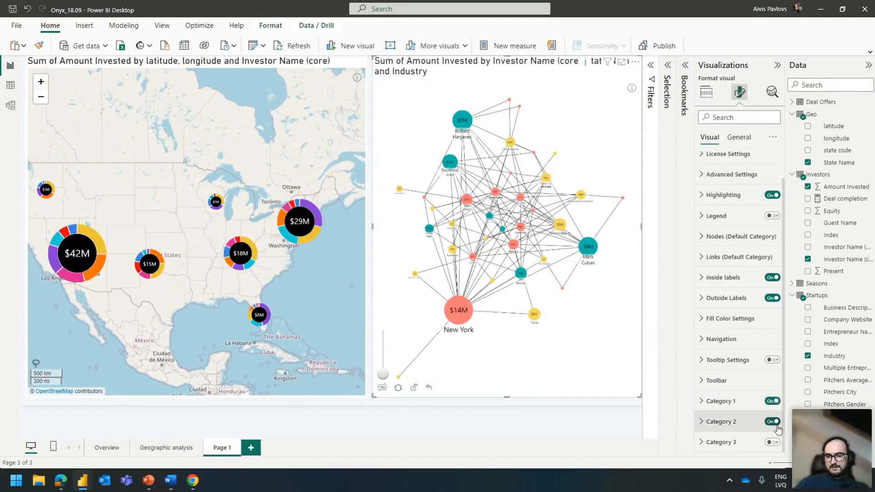
pyautogui.click(773, 441)
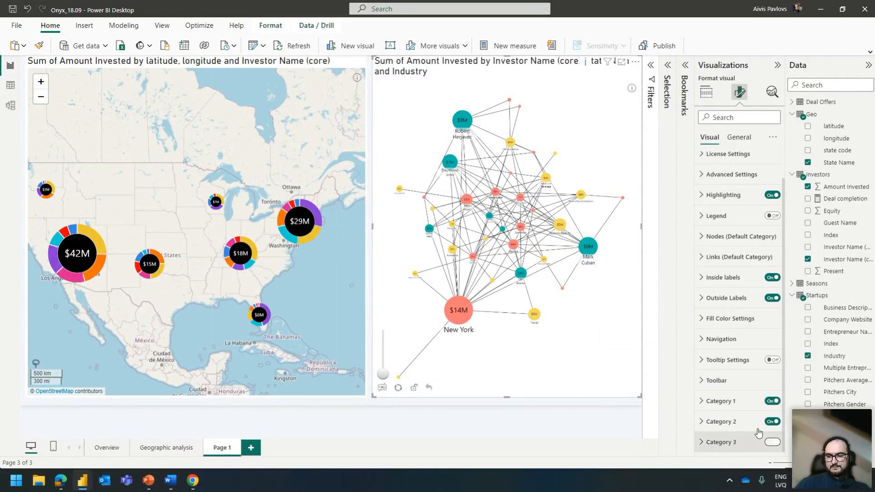
# Step: Set the Category 1 nodes to the Fixed color mode with a yellow fill
pyautogui.click(720, 401)
pyautogui.scroll(-5, 738, 318)
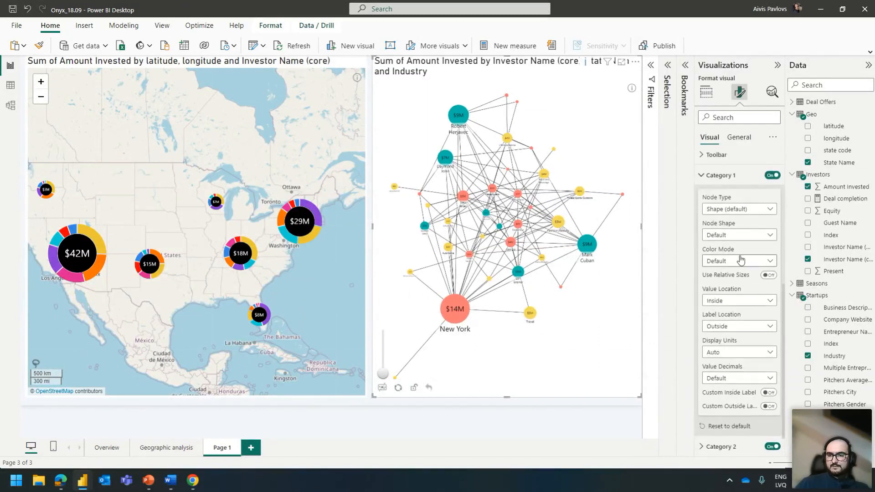
pyautogui.click(740, 260)
pyautogui.click(726, 297)
pyautogui.click(722, 288)
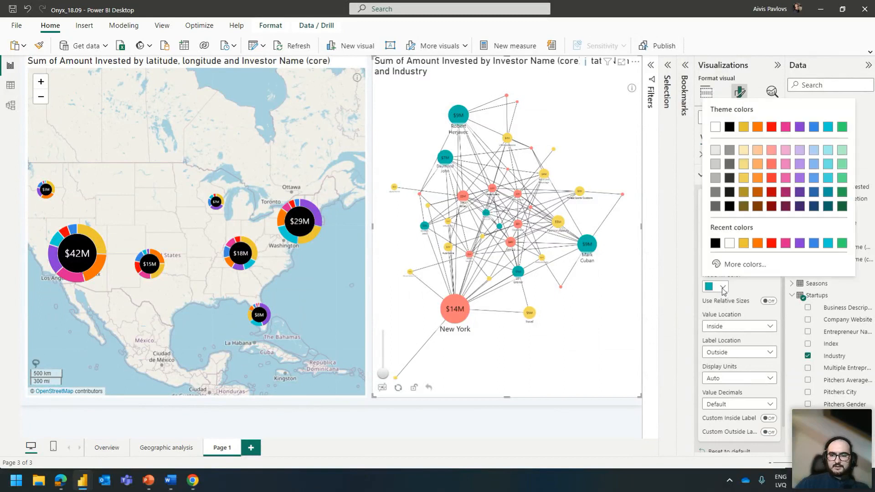
pyautogui.click(743, 127)
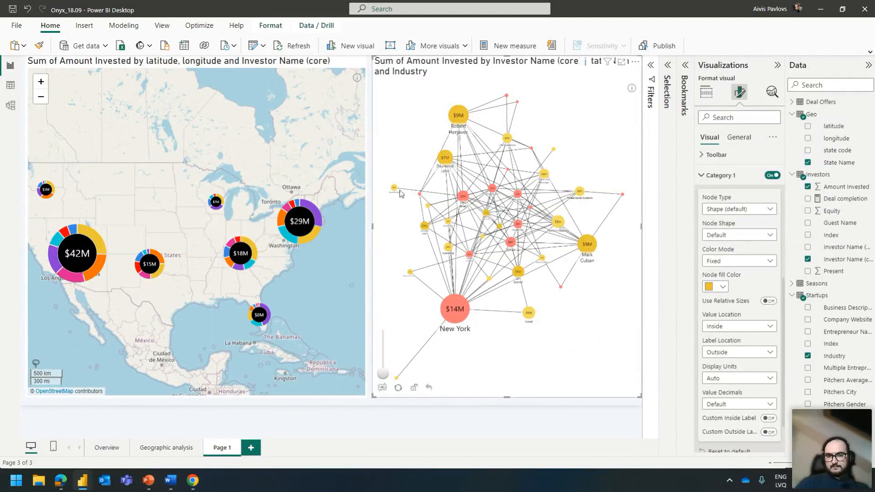
# Step: Set the Category 2 nodes to the Fixed color mode with a purple fill
pyautogui.scroll(-2, 725, 392)
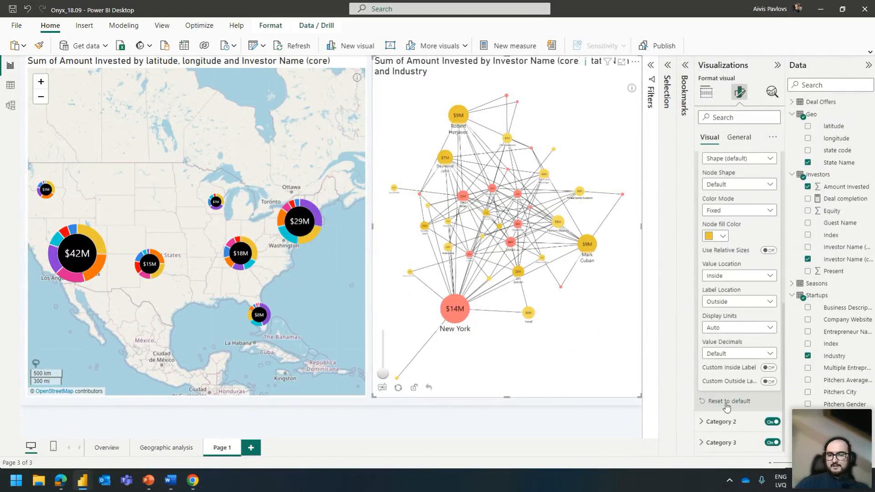
pyautogui.click(721, 422)
pyautogui.click(740, 372)
pyautogui.click(727, 407)
pyautogui.click(722, 308)
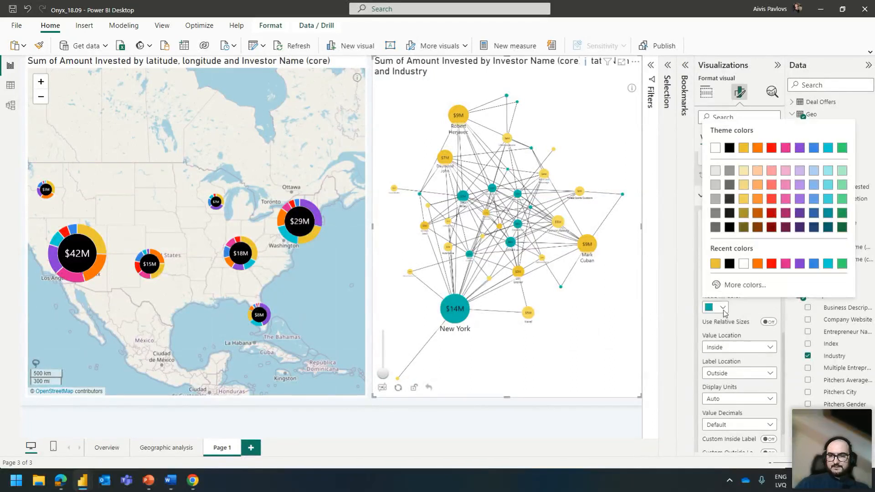
pyautogui.click(800, 148)
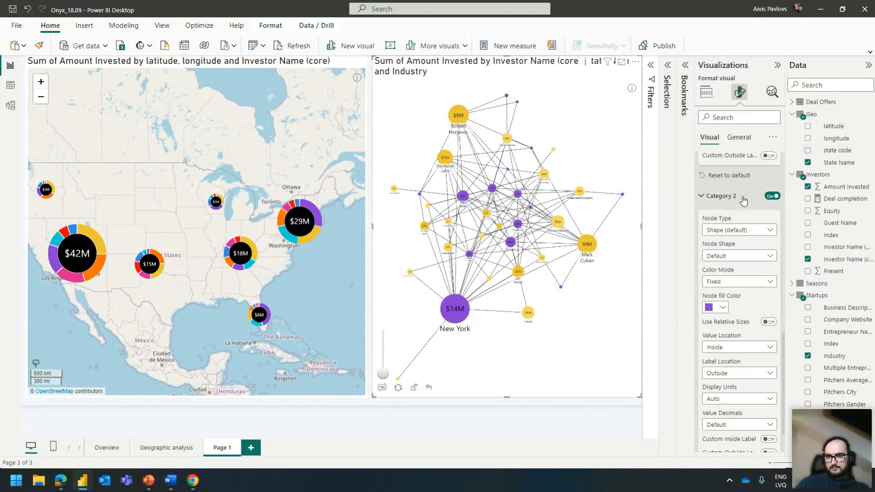
# Step: Set the Category 3 nodes to the Fixed color mode with an orange fill, and deselect the network visual
pyautogui.scroll(-2, 738, 365)
pyautogui.click(721, 441)
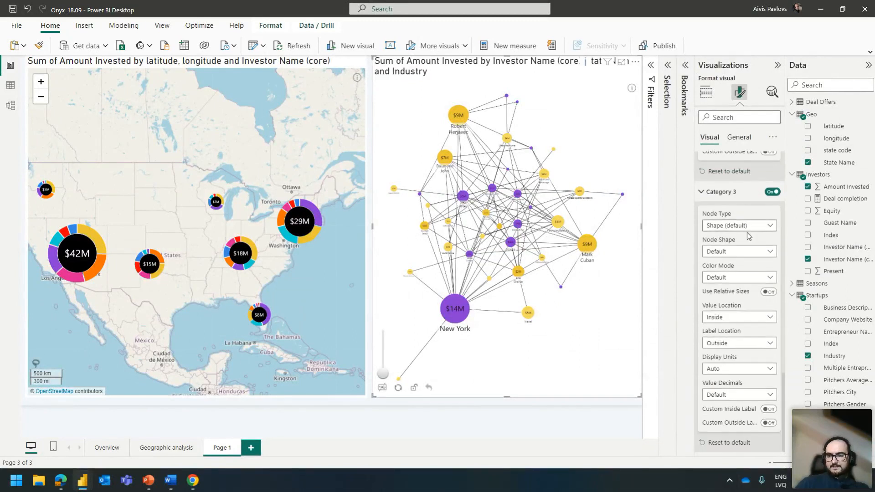
pyautogui.click(732, 278)
pyautogui.click(726, 313)
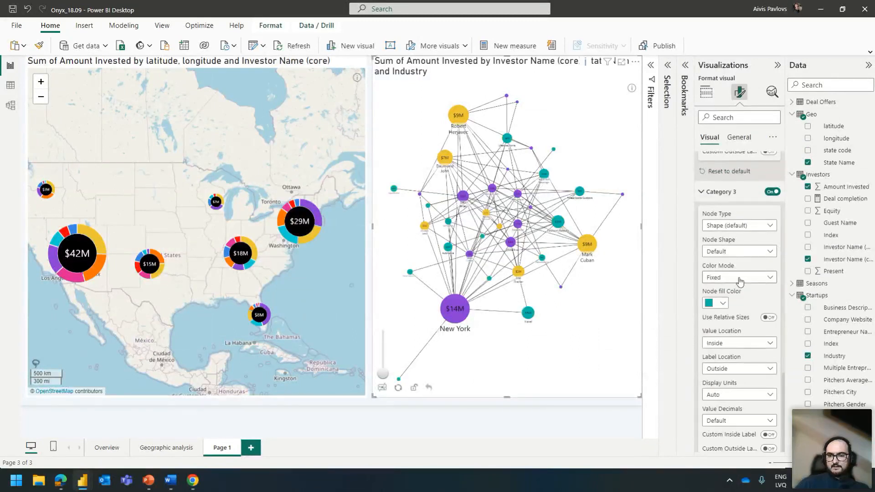
pyautogui.click(718, 305)
pyautogui.click(760, 145)
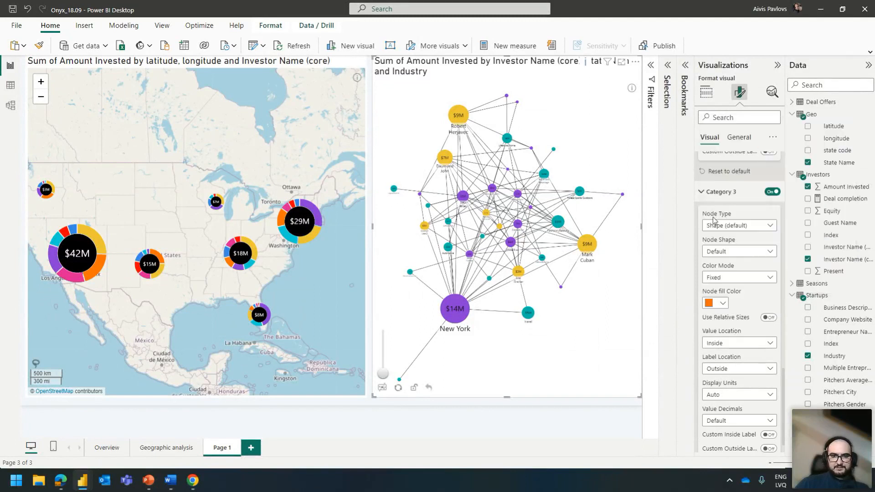
pyautogui.click(370, 225)
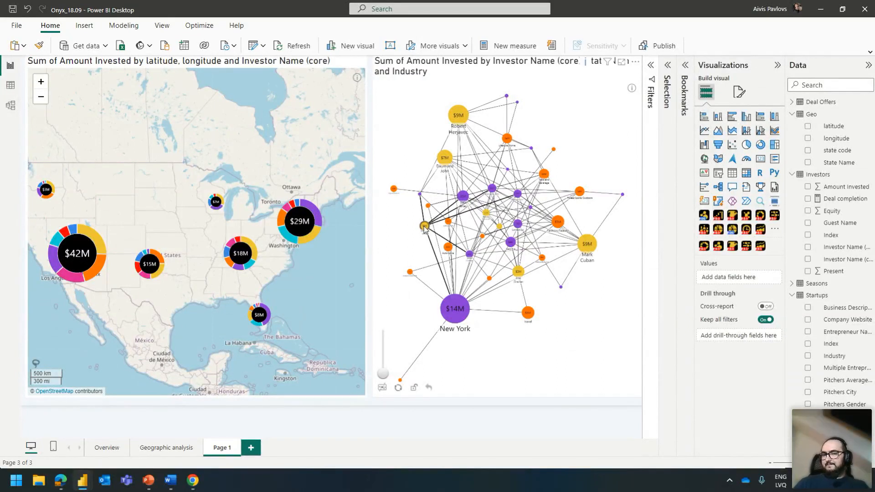
# Step: Set the base fill color of the pie slices on the map's nodes to dark purple
pyautogui.click(336, 100)
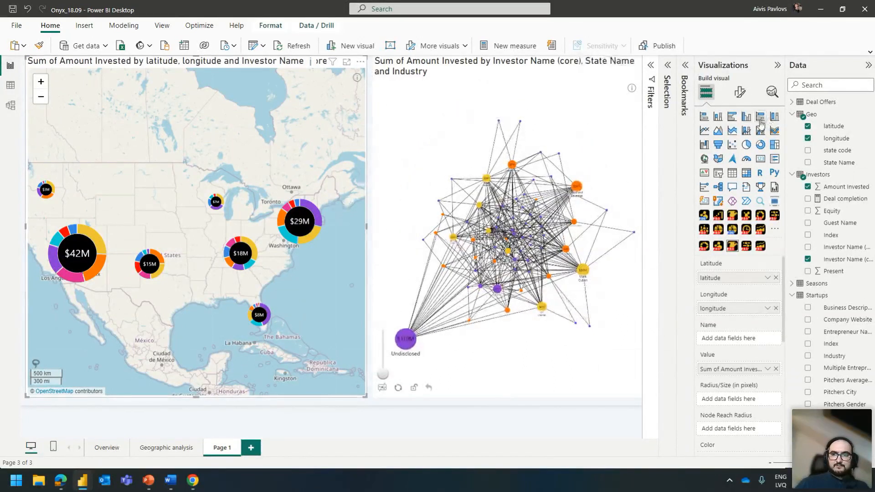
pyautogui.click(738, 93)
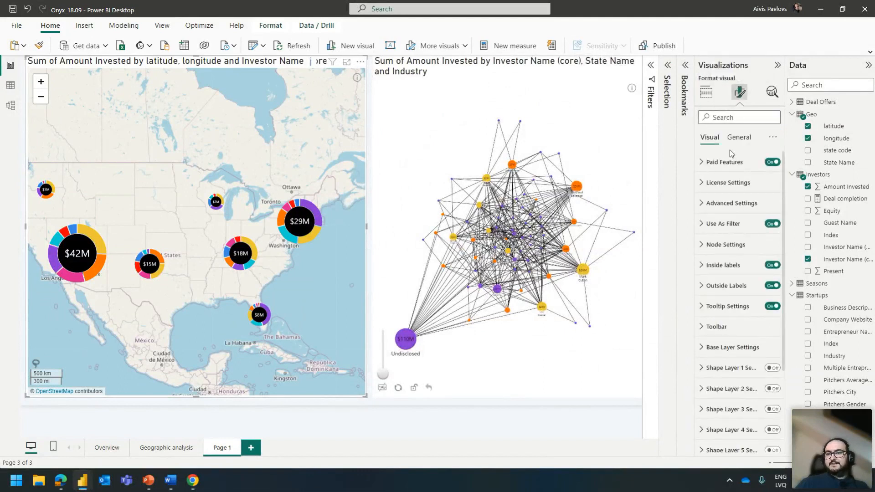
pyautogui.click(725, 244)
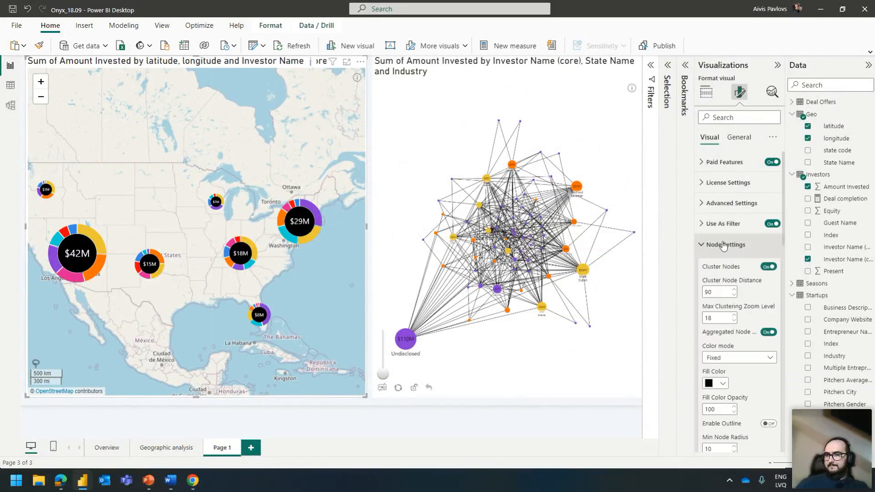
pyautogui.scroll(-5, 723, 245)
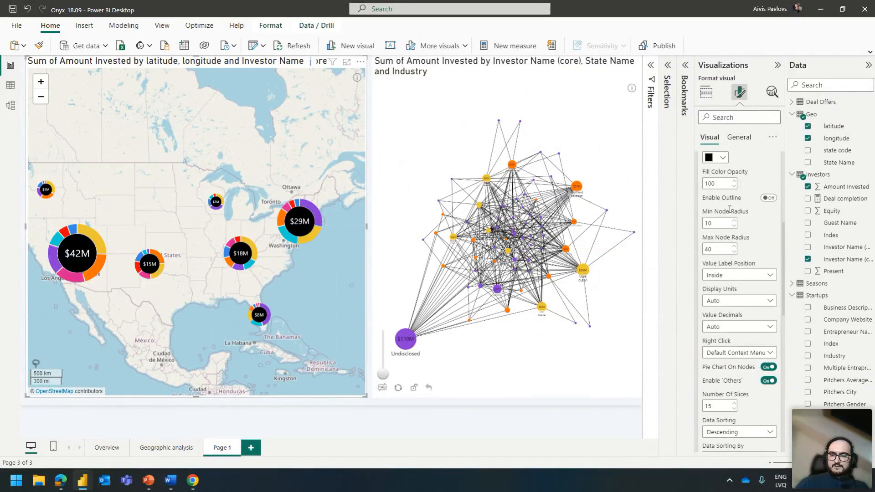
pyautogui.scroll(-4, 730, 209)
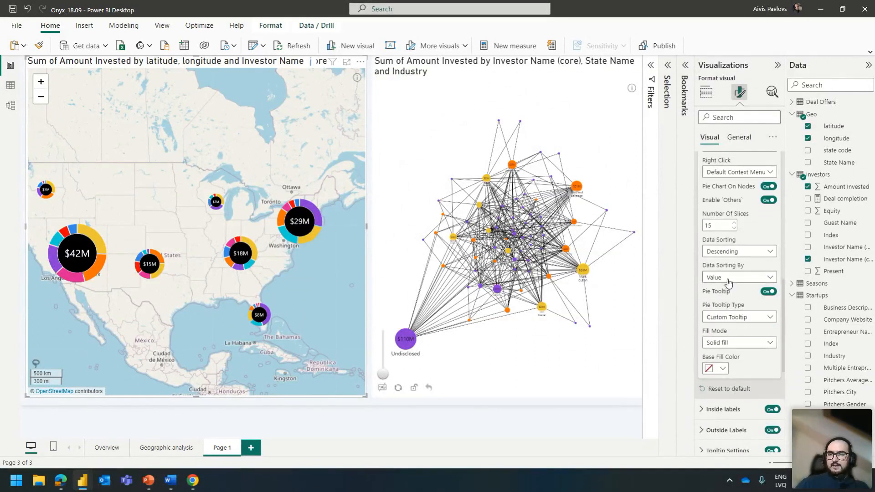
pyautogui.scroll(1, 728, 283)
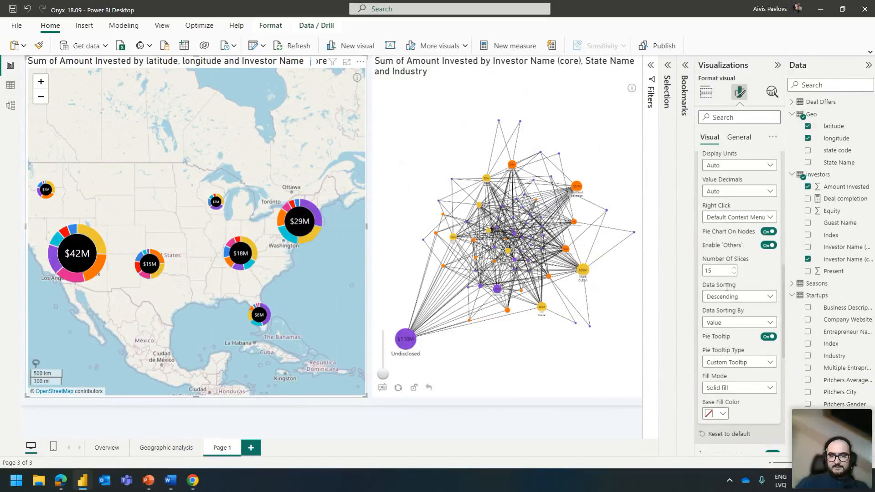
pyautogui.scroll(-2, 726, 286)
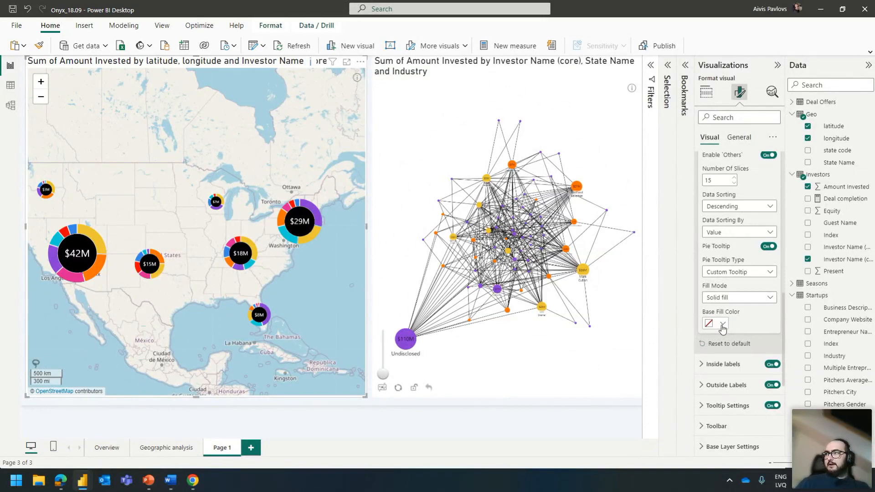
pyautogui.click(723, 325)
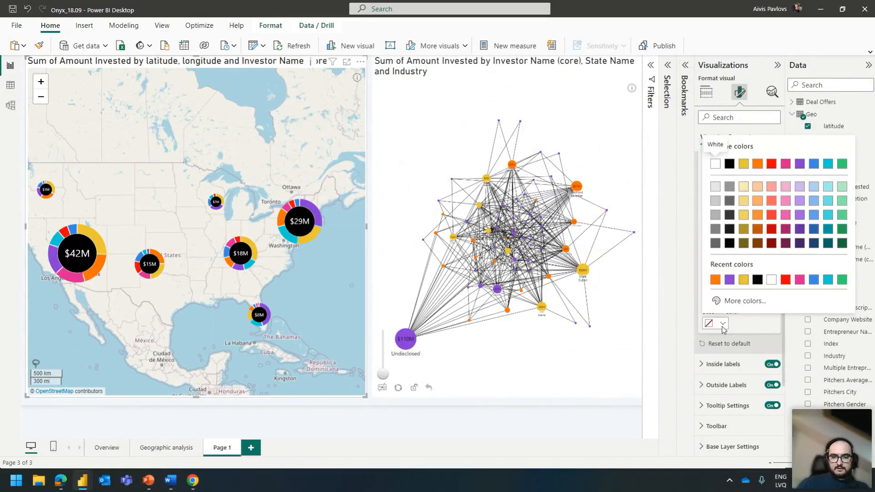
pyautogui.click(798, 233)
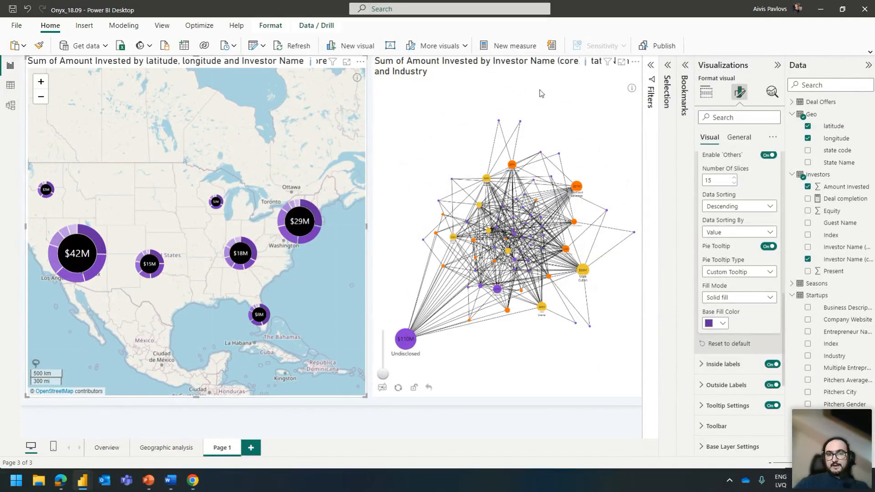
# Step: Turn on the network visual's legend and move State Name ahead of Investor Name (core) in its node order
pyautogui.click(606, 164)
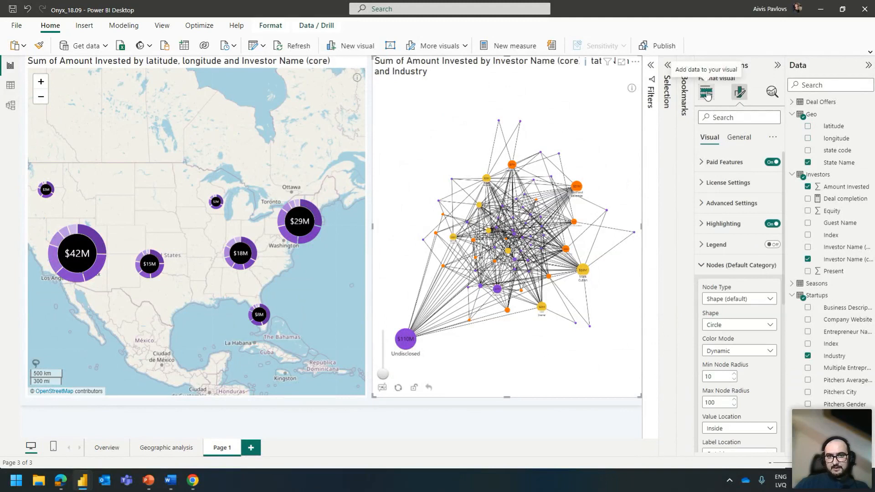
pyautogui.click(772, 244)
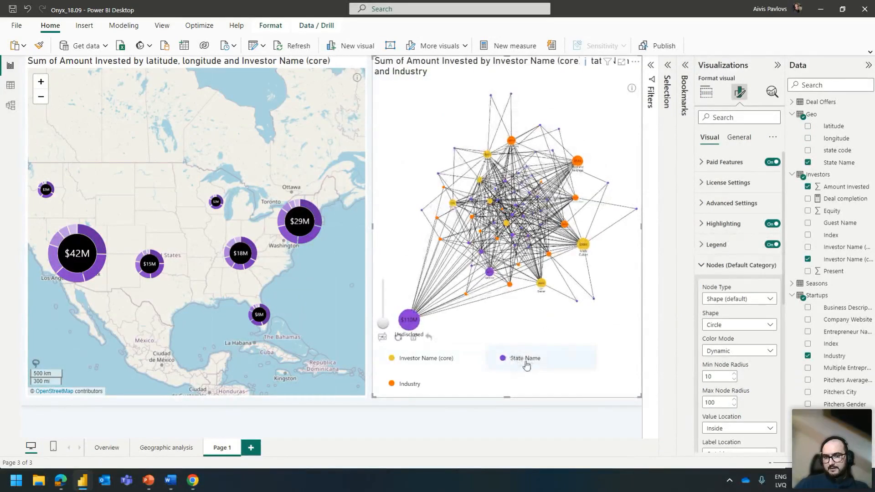
pyautogui.click(706, 92)
pyautogui.moveTo(737, 291); pyautogui.dragTo(731, 278)
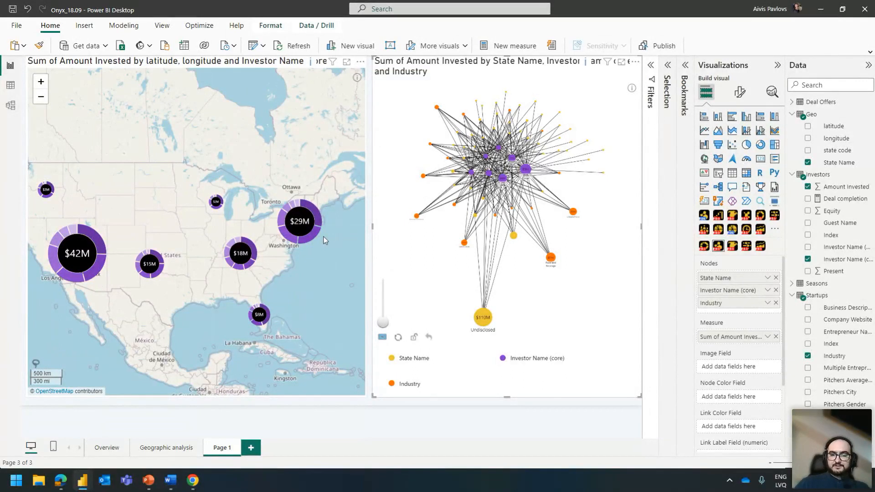
# Step: On the Overview page, reset the fill color settings of the investor donut chart to default, and deselect the chart
pyautogui.moveTo(315, 235)
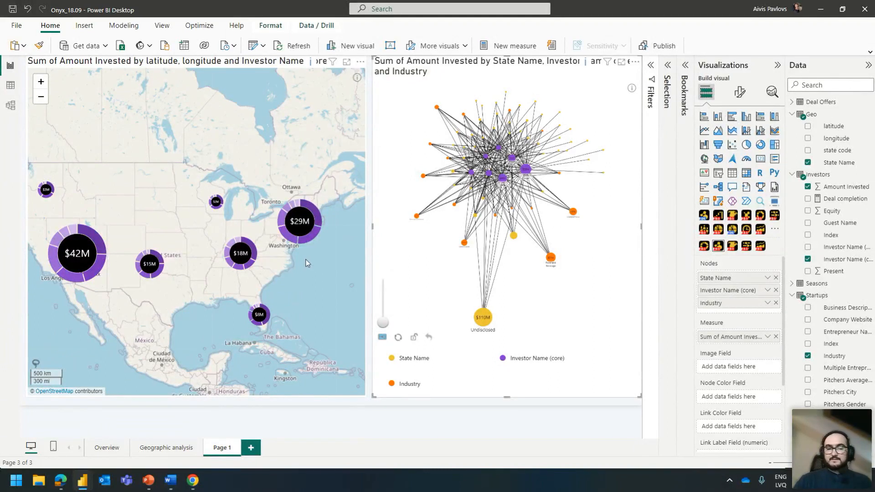
pyautogui.click(106, 447)
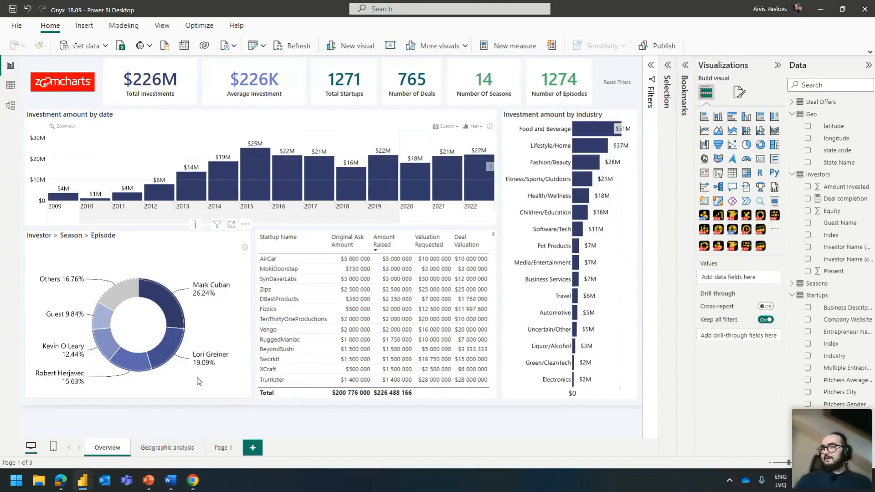
pyautogui.click(198, 247)
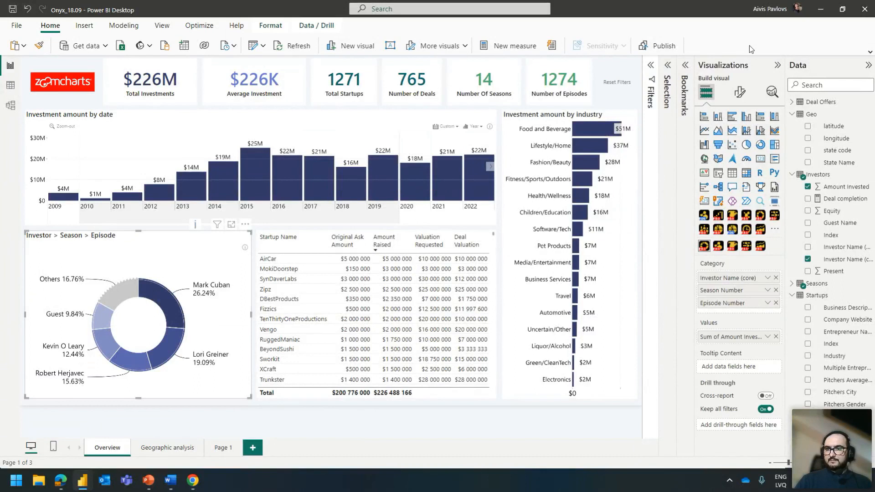
pyautogui.click(739, 91)
pyautogui.click(731, 347)
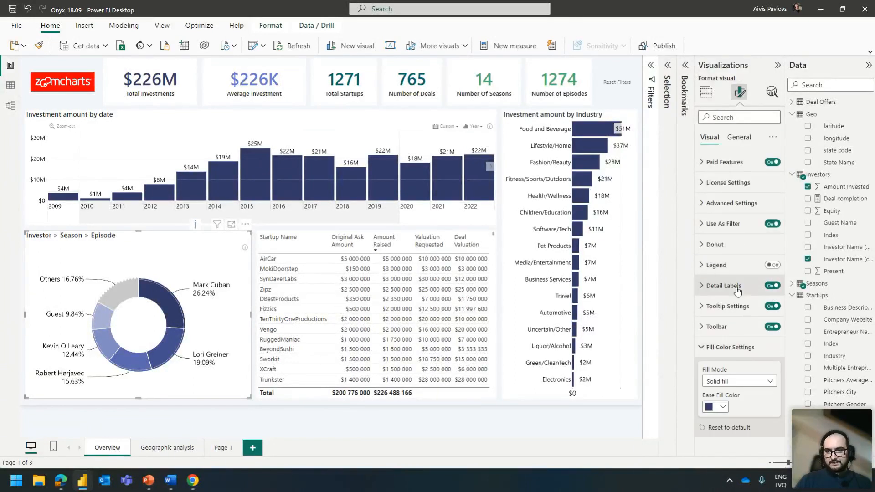
pyautogui.click(723, 427)
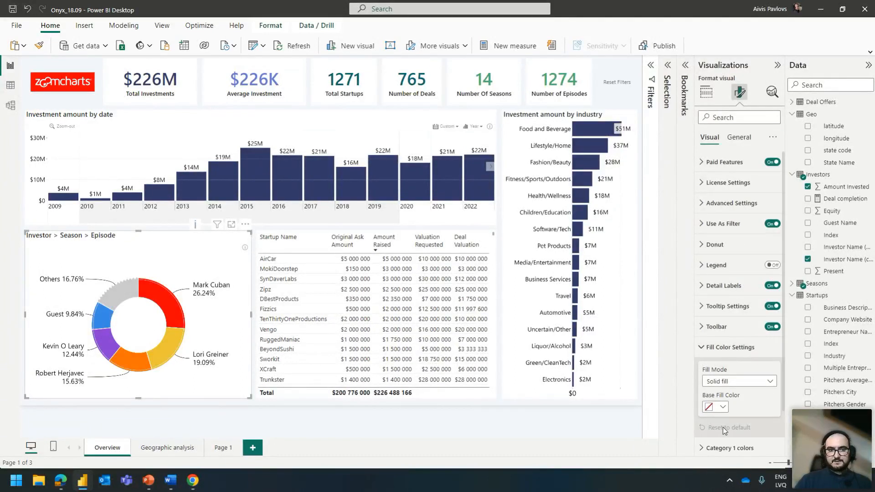
pyautogui.click(262, 407)
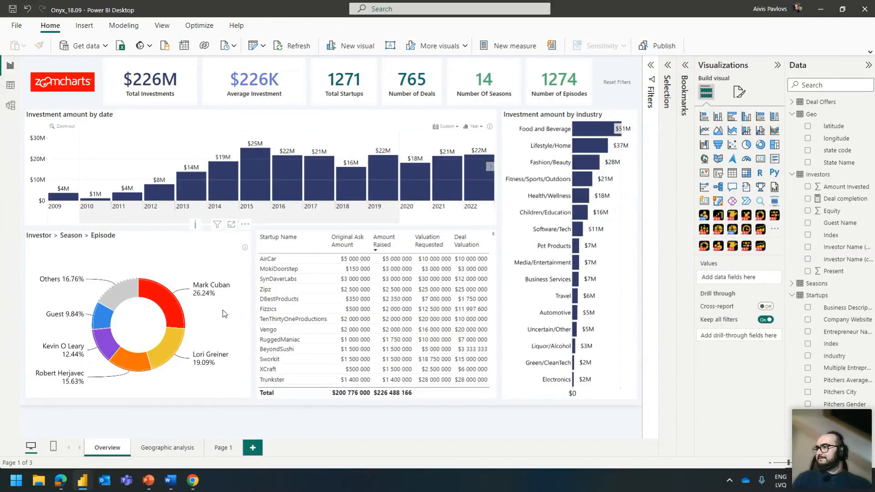
# Step: Go to the Geographic analysis page to view its investment map and network visual
pyautogui.click(178, 450)
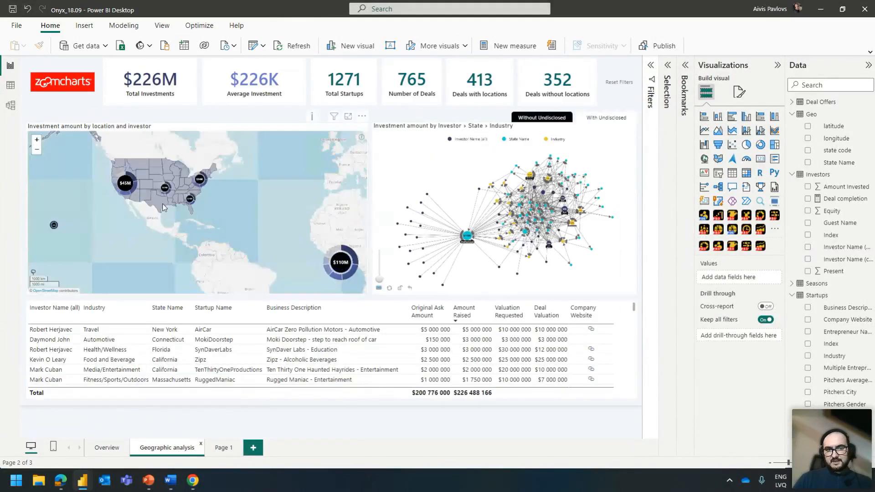
pyautogui.click(455, 168)
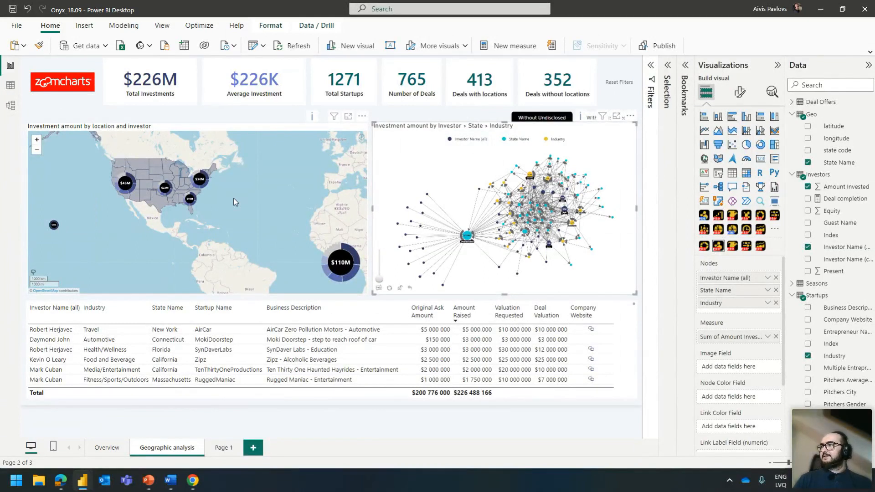
pyautogui.click(466, 112)
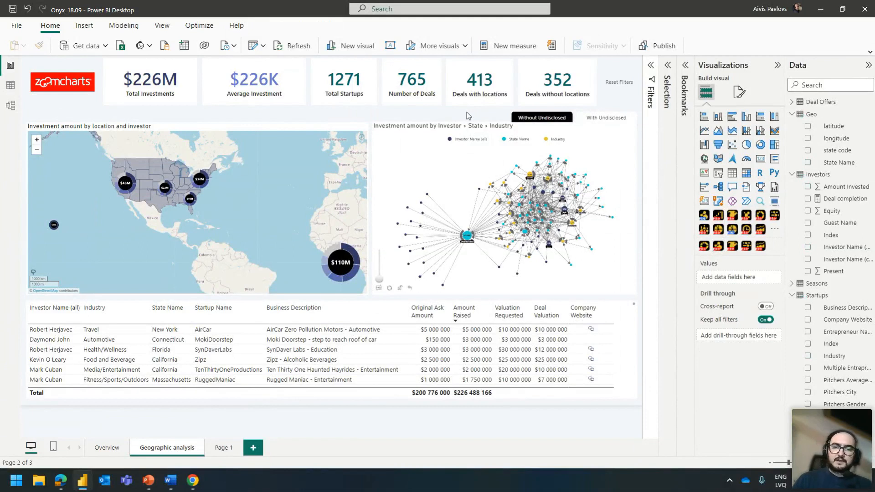
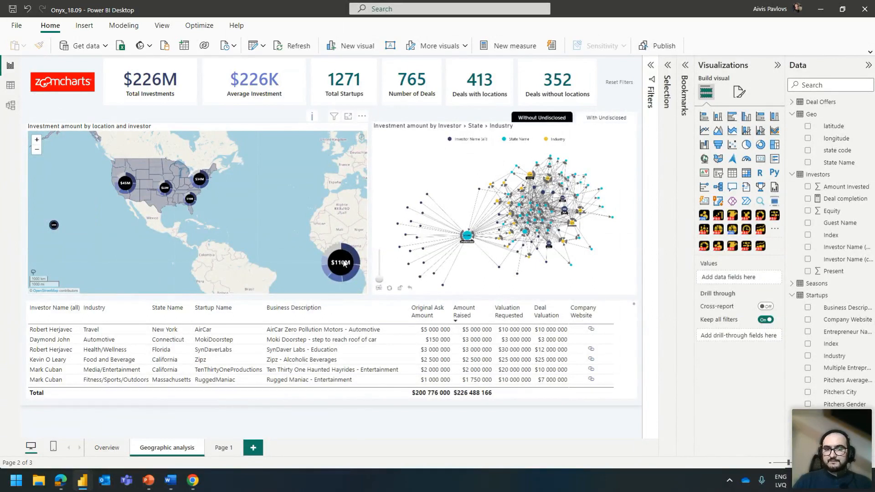
# Step: Filter the page by the Undisclosed node on the investment map, clear that selection, and bring the United States back into view
pyautogui.click(343, 264)
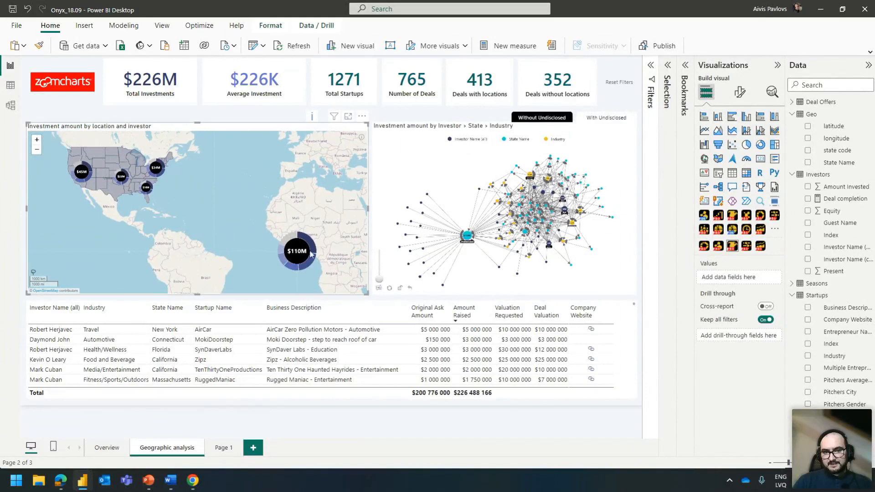
pyautogui.scroll(3, 293, 230)
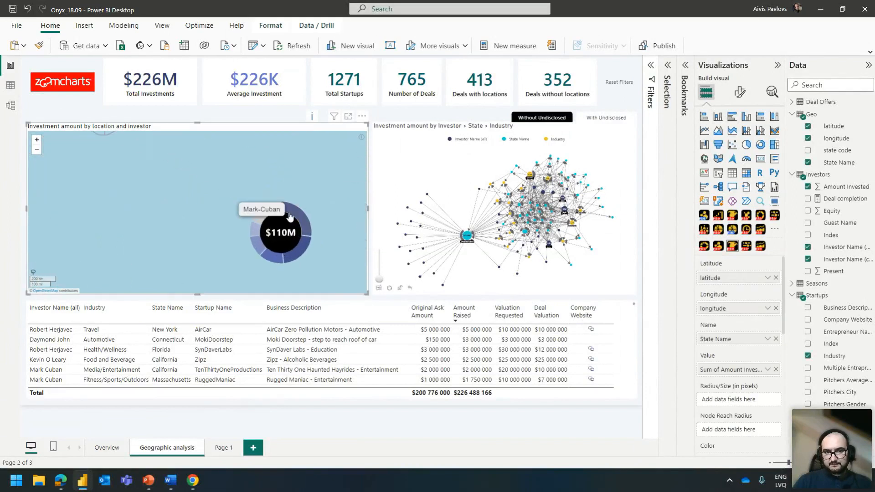
pyautogui.click(280, 245)
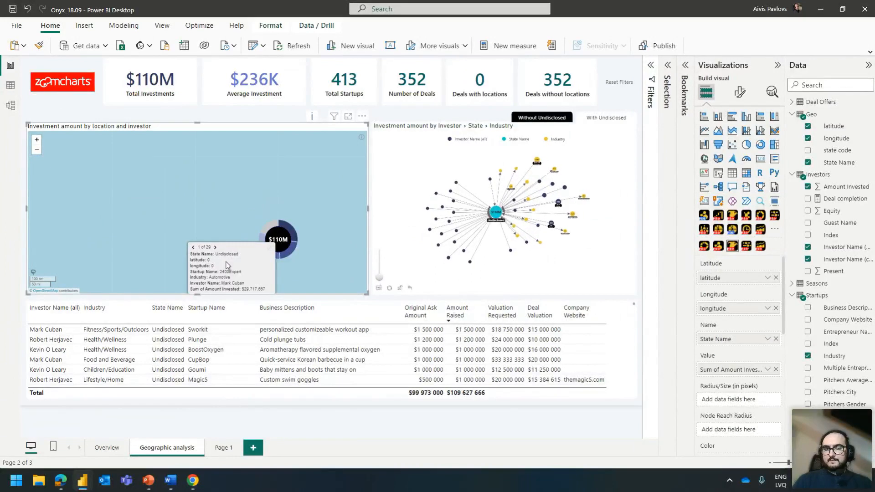
pyautogui.scroll(-1, 225, 208)
pyautogui.click(225, 209)
pyautogui.scroll(-3, 225, 209)
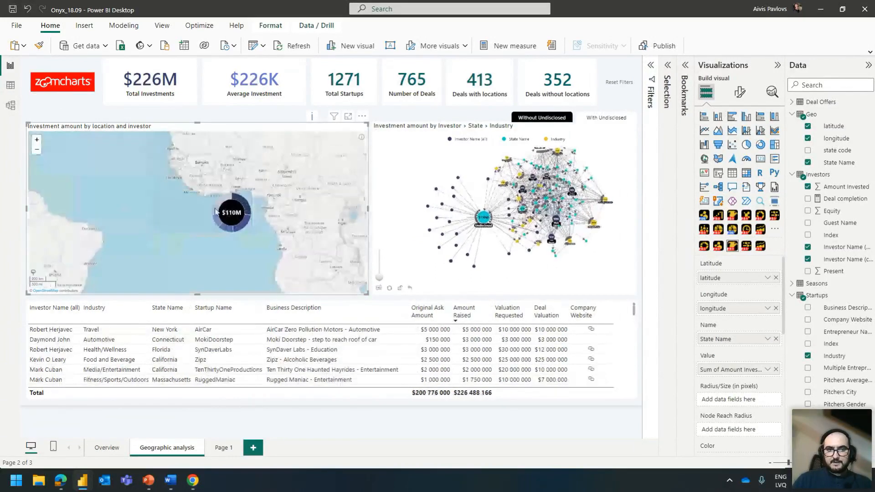
pyautogui.moveTo(225, 208); pyautogui.dragTo(321, 299)
pyautogui.scroll(-1, 286, 255)
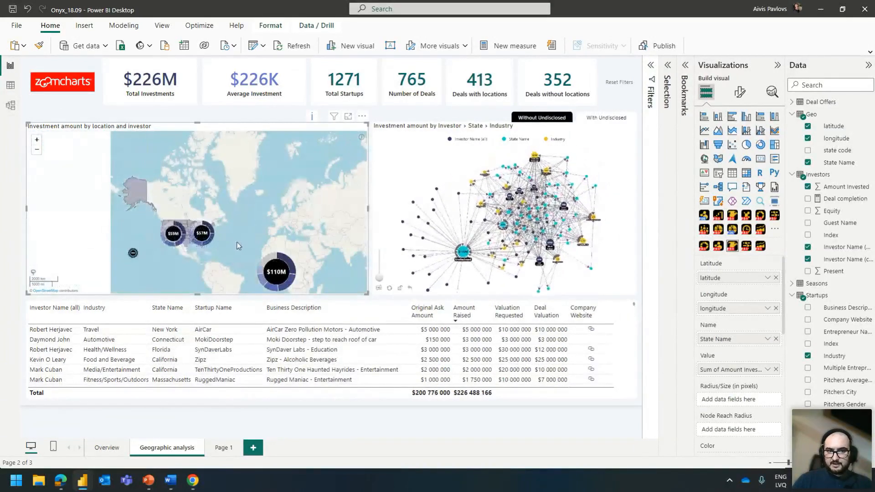
pyautogui.scroll(2, 240, 237)
pyautogui.moveTo(239, 237); pyautogui.dragTo(270, 217)
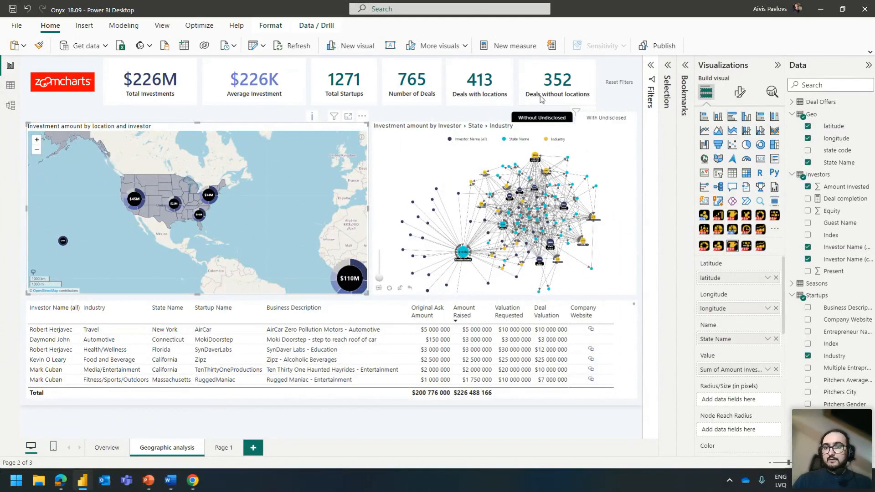
# Step: Exclude the undisclosed locations from the page, inspect the United States nodes on the map, and include the undisclosed locations again
pyautogui.click(539, 120)
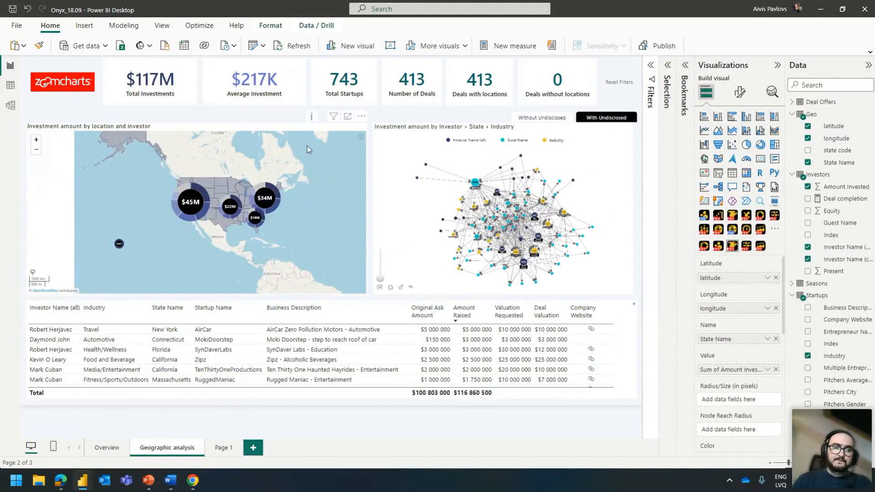
pyautogui.scroll(2, 129, 245)
pyautogui.moveTo(209, 254); pyautogui.dragTo(125, 283)
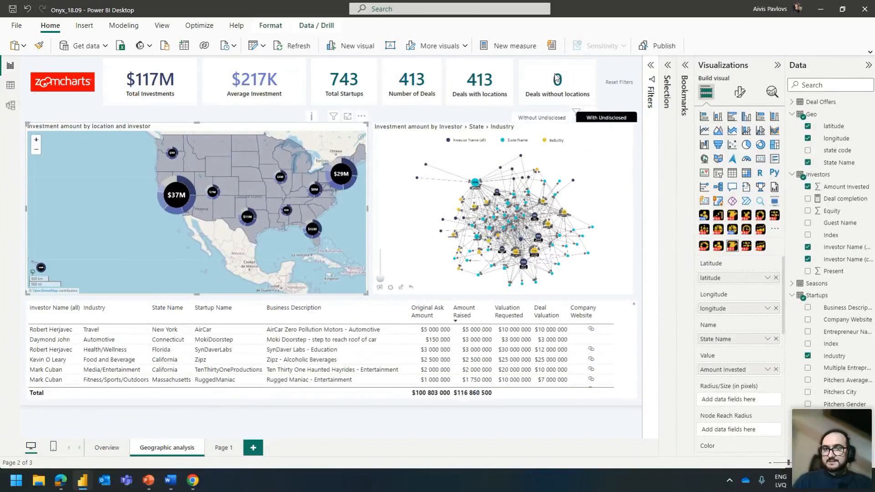
pyautogui.click(541, 117)
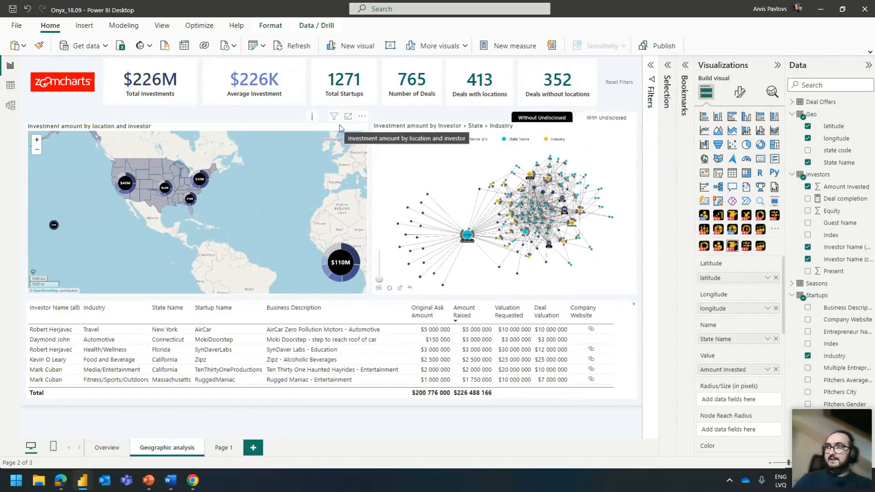
# Step: Filter the page by the California node on the investment map, and clear the selection after checking the deal figures
pyautogui.scroll(2, 215, 184)
pyautogui.click(285, 215)
pyautogui.scroll(2, 103, 252)
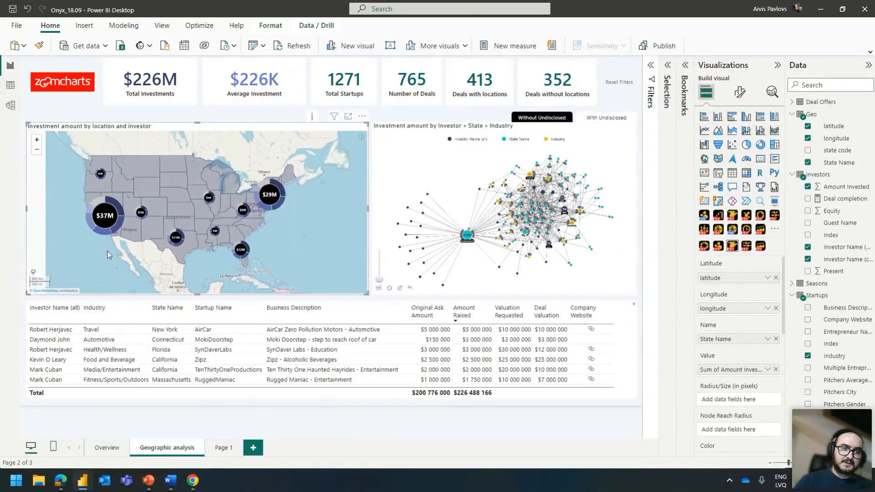
pyautogui.scroll(3, 99, 249)
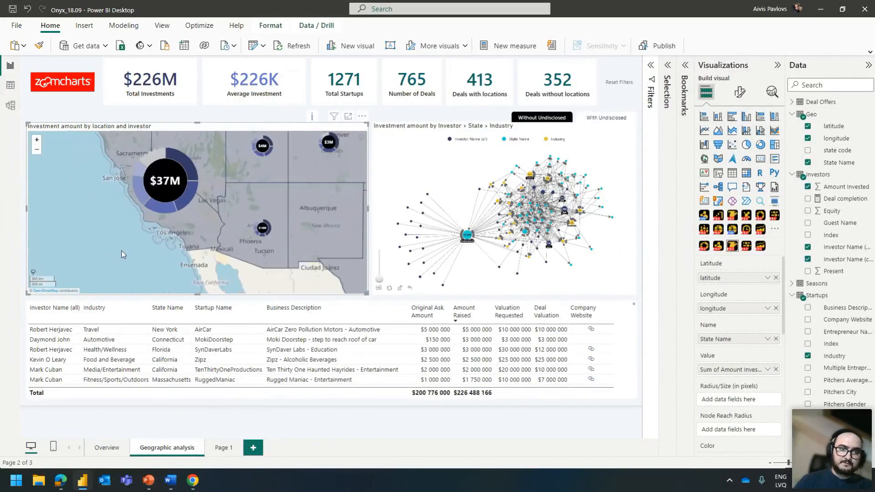
pyautogui.moveTo(89, 183); pyautogui.dragTo(90, 220)
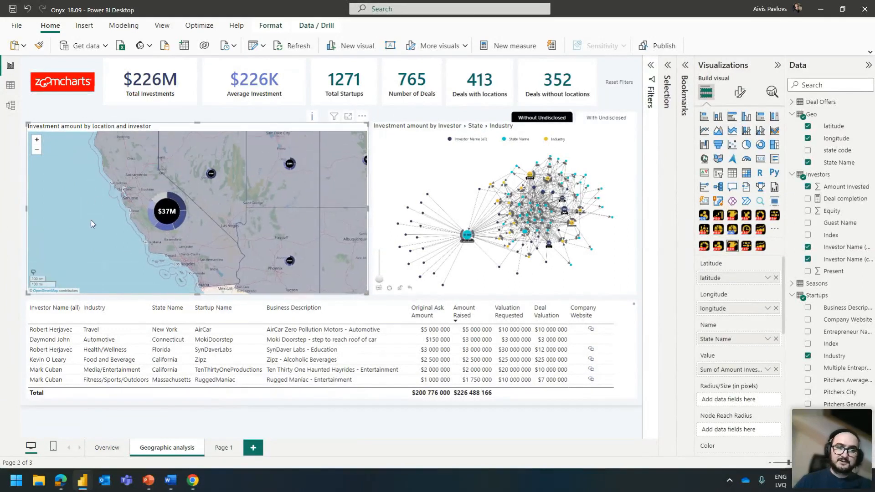
pyautogui.click(195, 235)
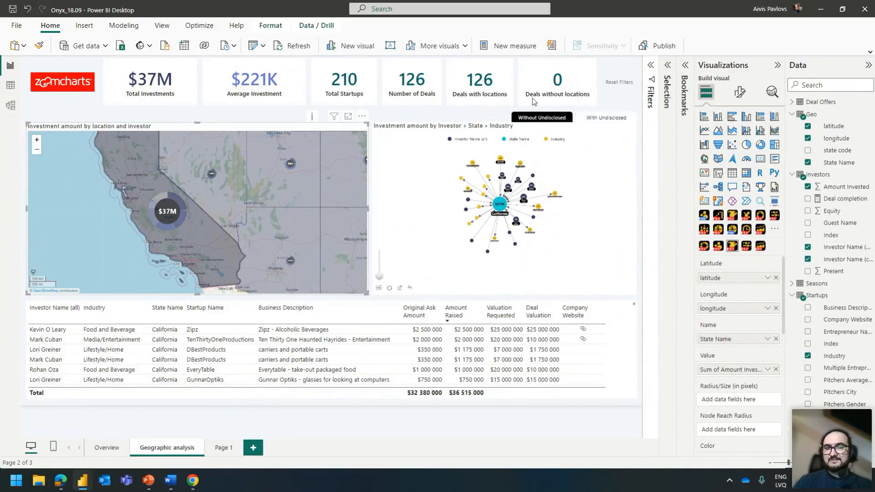
pyautogui.click(116, 236)
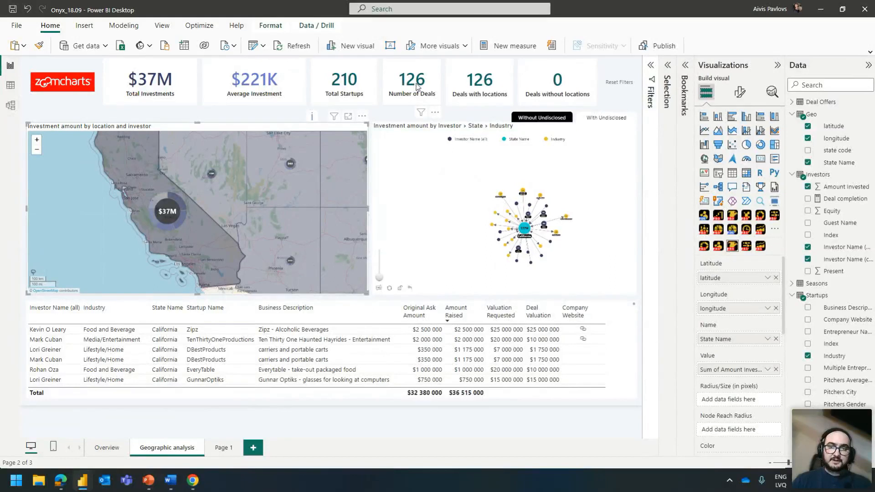
pyautogui.click(89, 233)
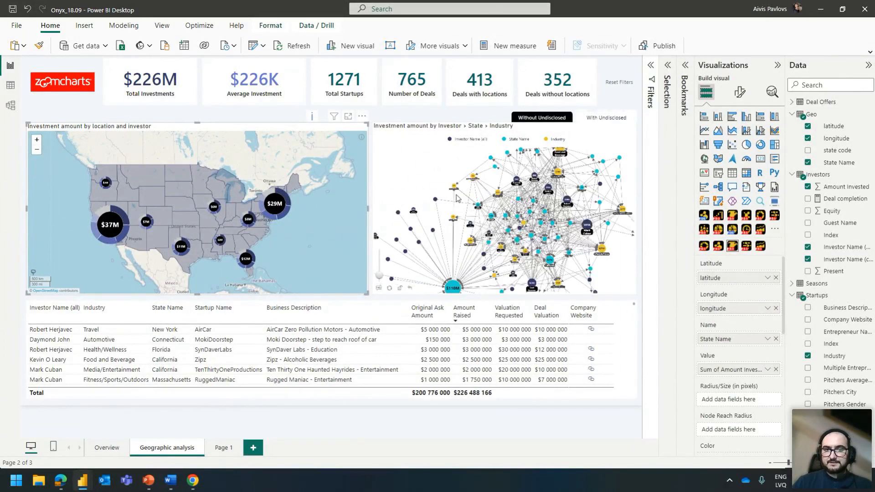
# Step: Filter the page by the Food and Beverage industry node in the network visual
pyautogui.scroll(5, 507, 188)
pyautogui.scroll(-5, 507, 188)
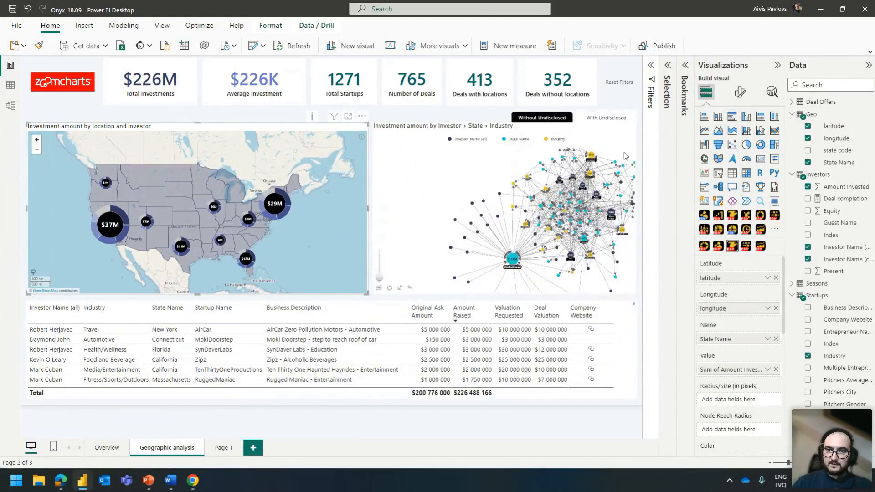
pyautogui.click(509, 185)
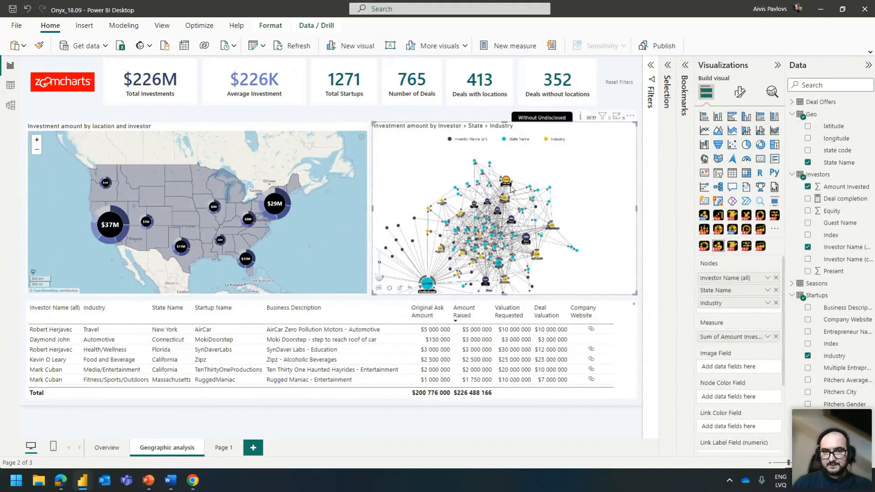
pyautogui.scroll(5, 510, 188)
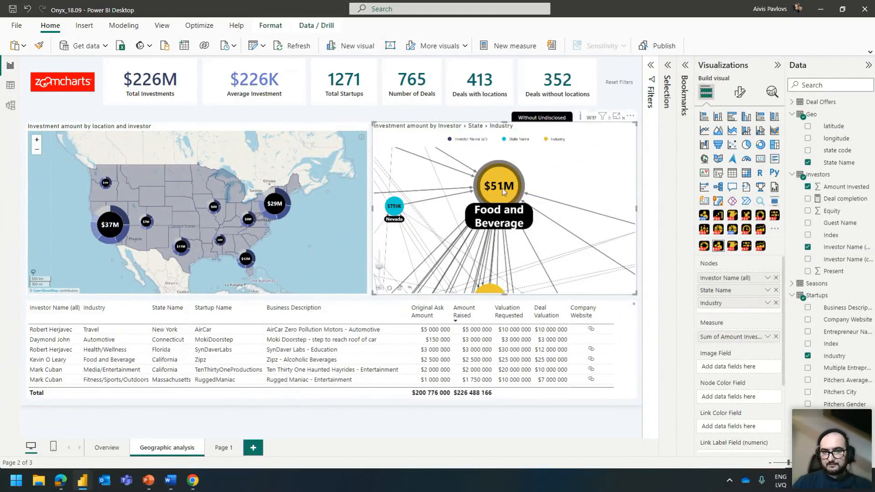
pyautogui.click(506, 183)
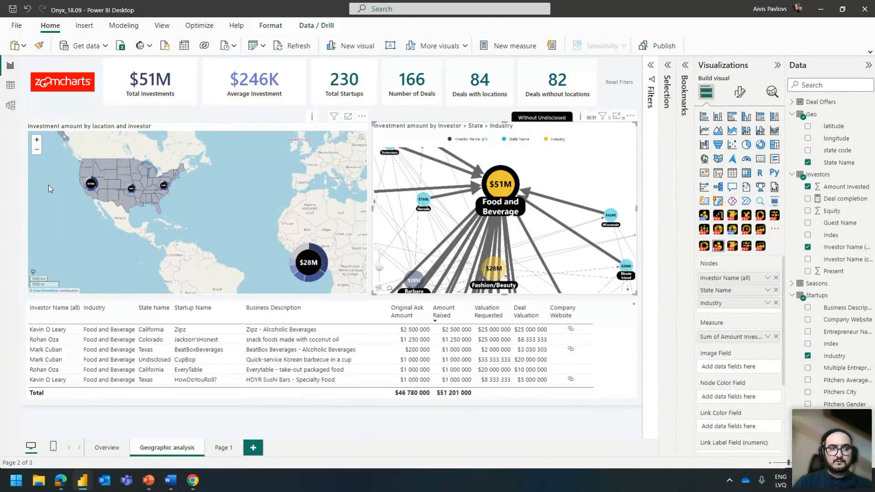
# Step: Examine how the Food and Beverage investments are distributed across the United States and undisclosed nodes on the map
pyautogui.scroll(1, 48, 185)
pyautogui.moveTo(115, 237); pyautogui.dragTo(87, 245)
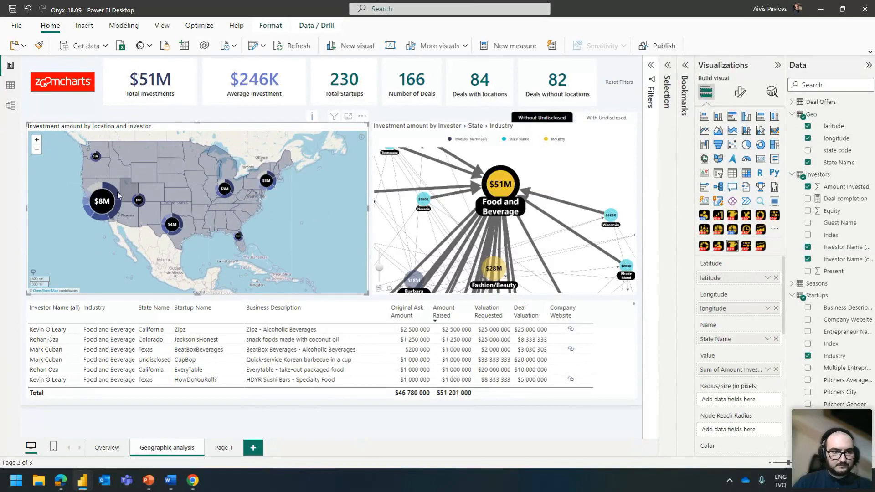
pyautogui.scroll(-1, 292, 230)
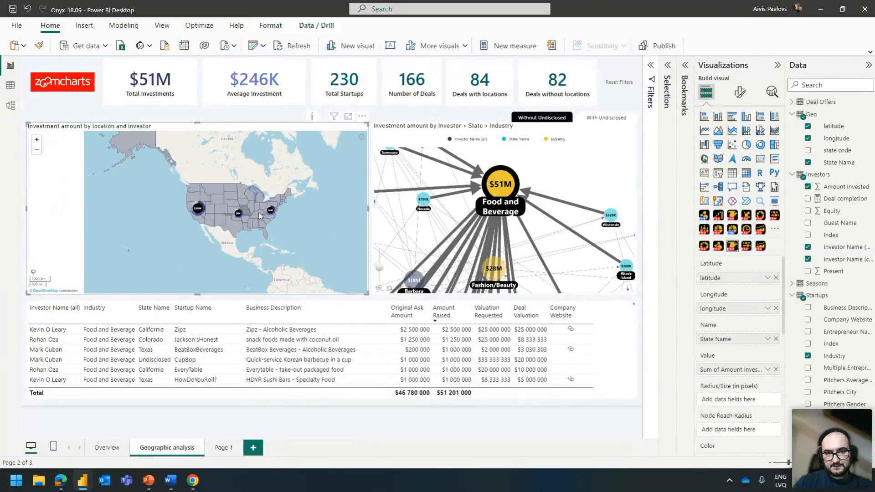
pyautogui.scroll(1, 268, 215)
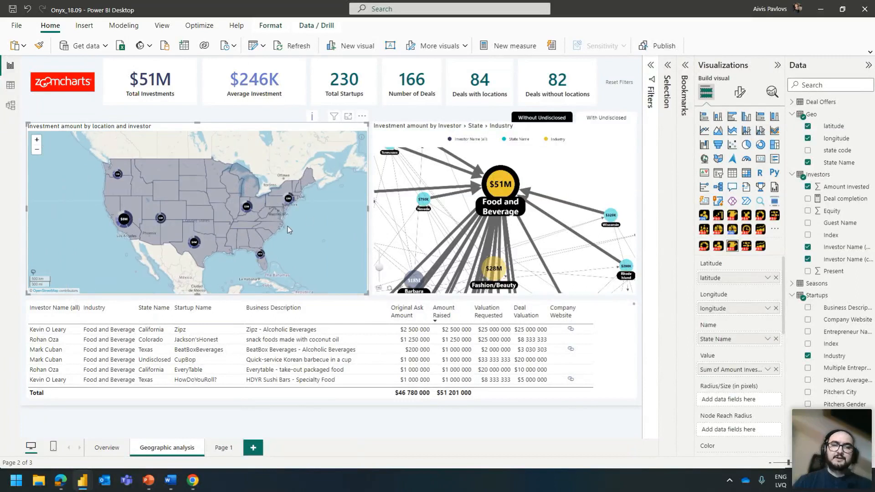
pyautogui.scroll(-1, 315, 217)
pyautogui.moveTo(314, 246); pyautogui.dragTo(156, 209)
pyautogui.scroll(-1, 210, 196)
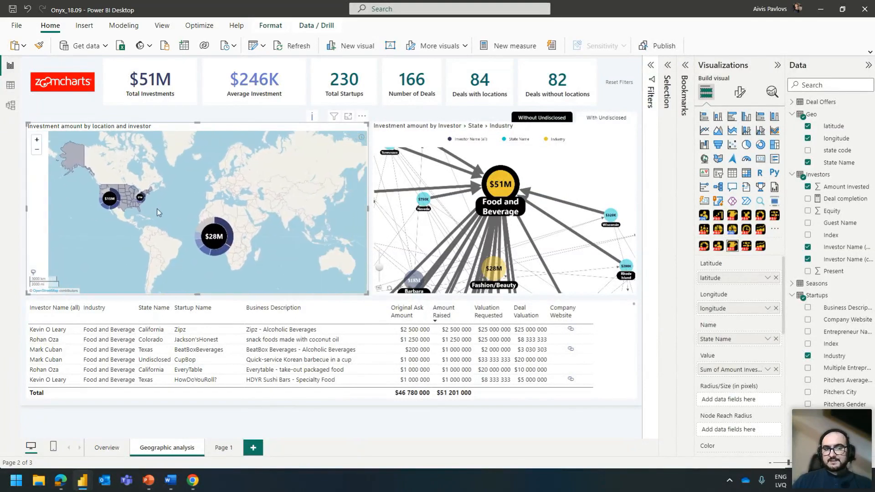
pyautogui.scroll(1, 156, 209)
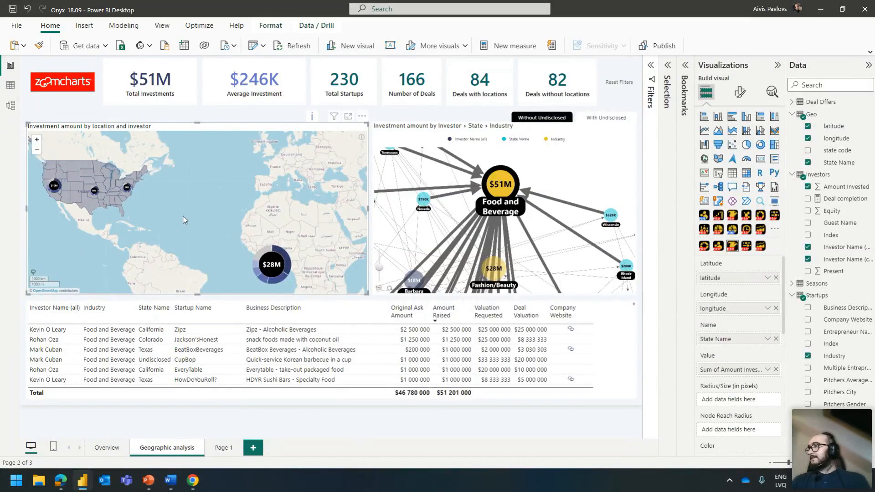
# Step: Set the investment map's minimum node radius to 20 and check the node sizes across the United States
pyautogui.click(738, 93)
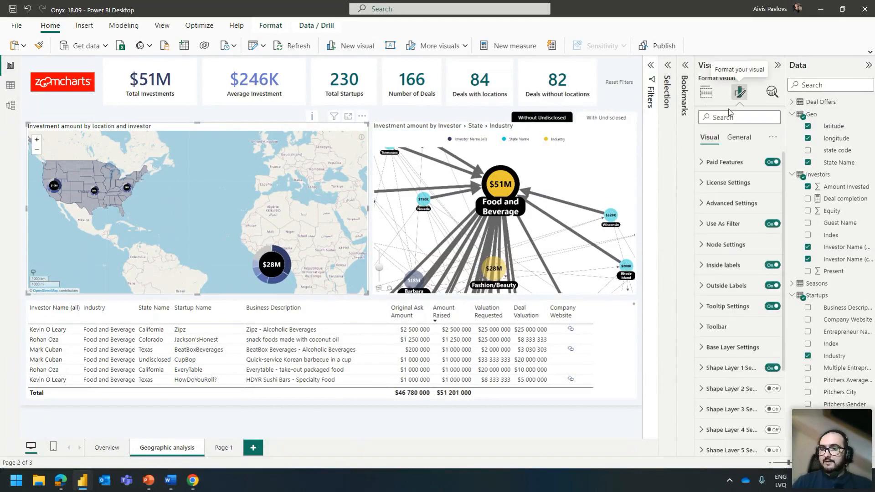
pyautogui.click(729, 245)
pyautogui.click(768, 266)
pyautogui.scroll(-5, 724, 342)
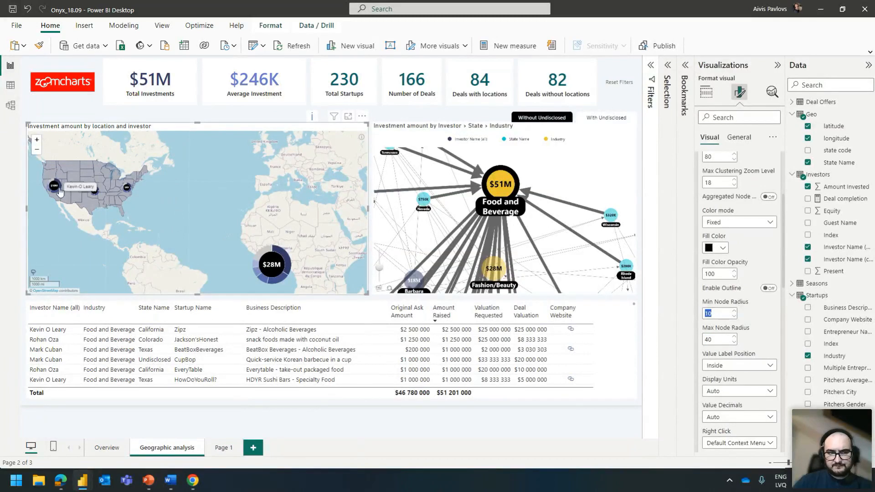
pyautogui.write('0')
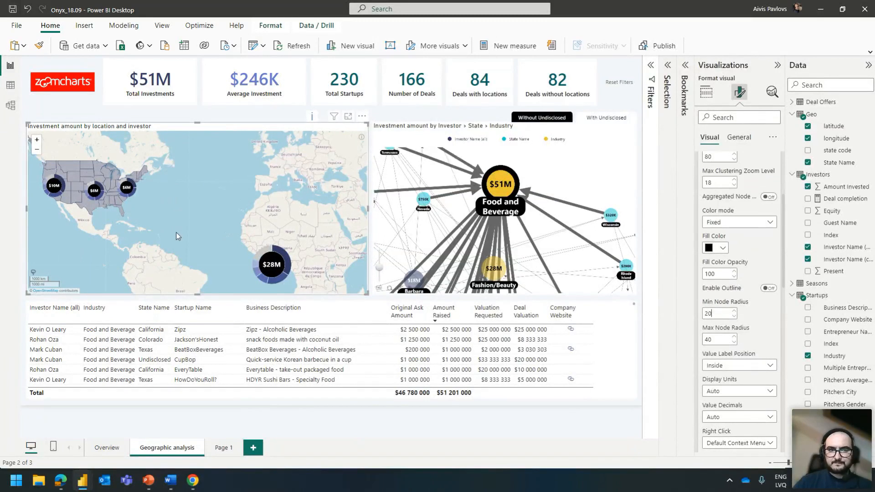
pyautogui.scroll(6, 141, 216)
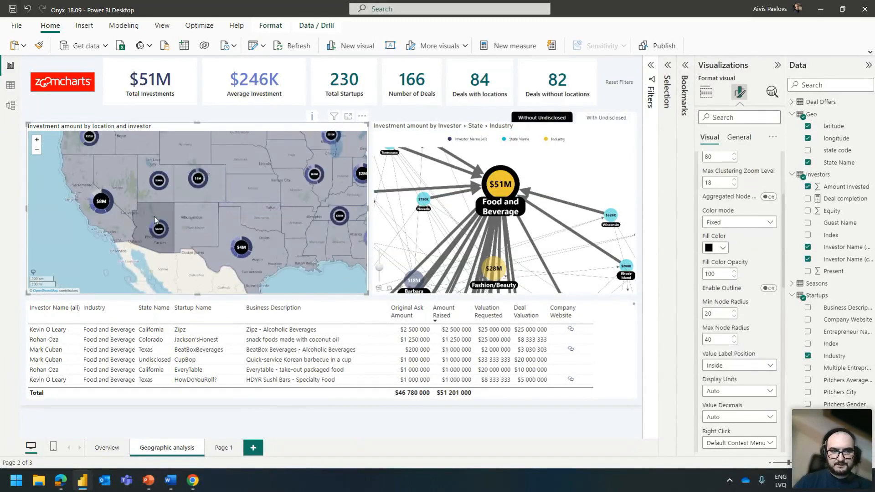
pyautogui.scroll(-2, 93, 231)
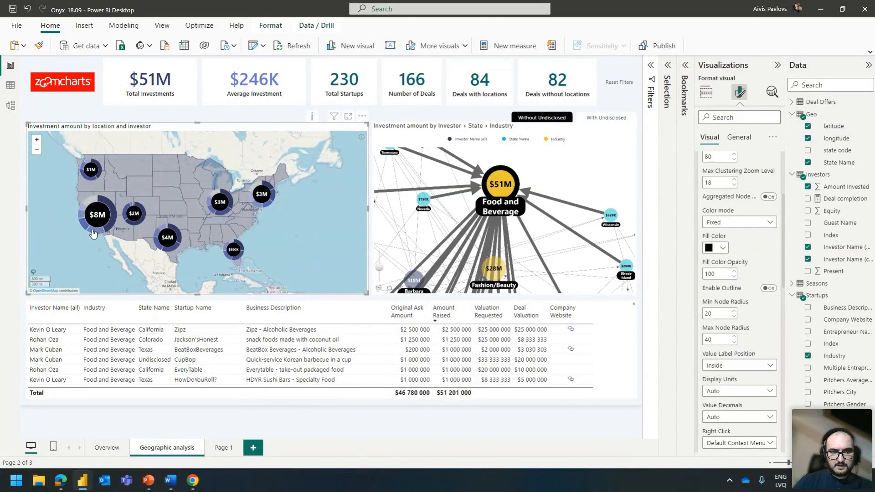
pyautogui.scroll(-2, 121, 235)
pyautogui.scroll(-1, 226, 234)
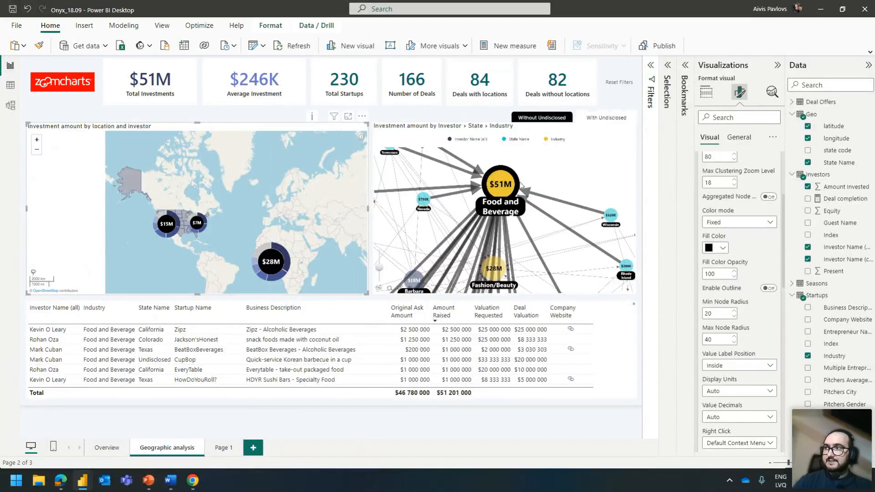
# Step: Clear the Food and Beverage selection in the network visual and inspect all investment nodes across the United States map
pyautogui.click(554, 177)
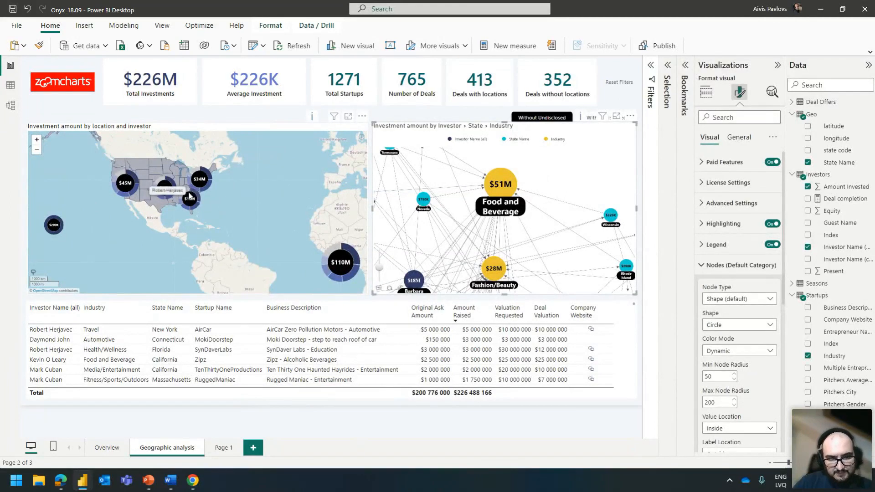
pyautogui.scroll(3, 209, 214)
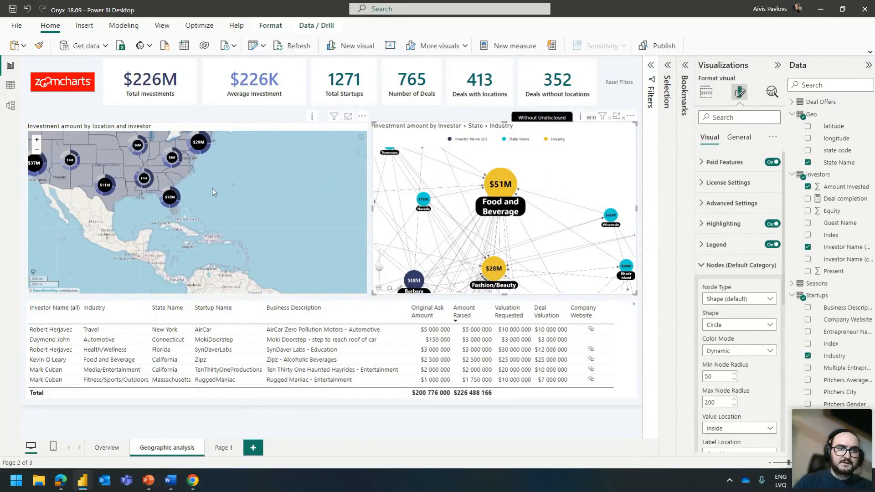
pyautogui.click(273, 230)
pyautogui.scroll(4, 255, 228)
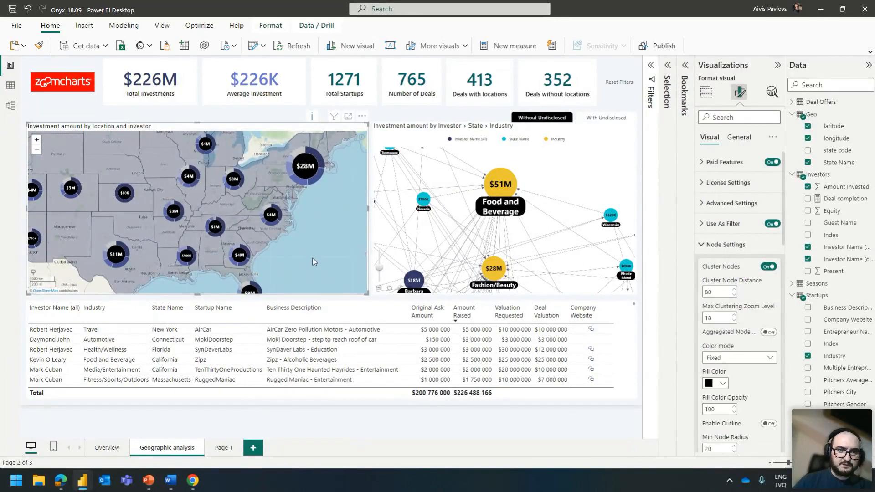
pyautogui.scroll(-3, 312, 262)
pyautogui.scroll(-2, 314, 261)
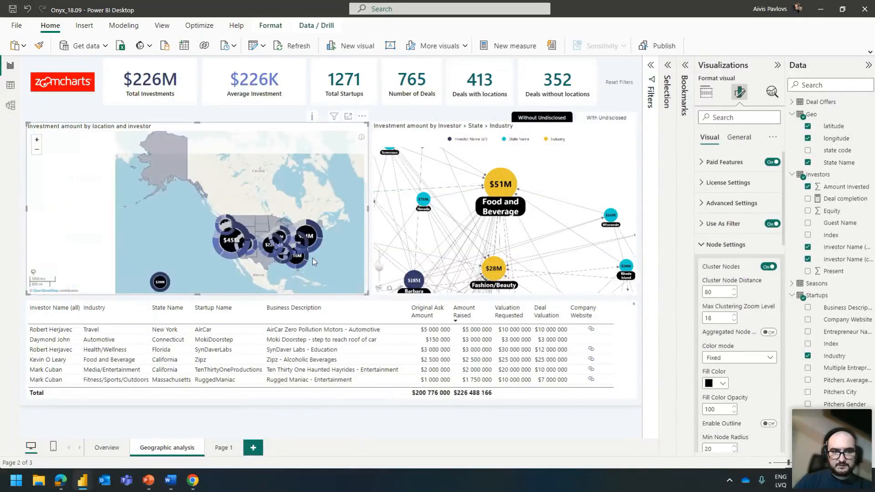
pyautogui.moveTo(322, 266); pyautogui.dragTo(304, 258)
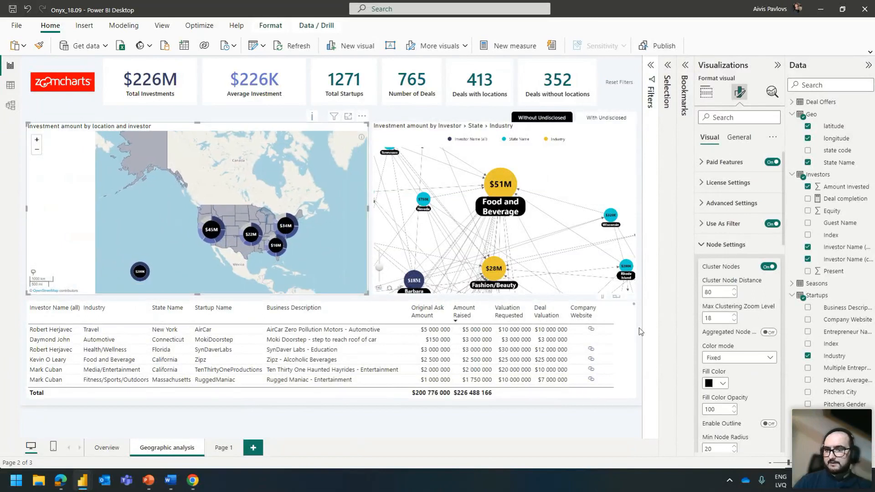
# Step: Set the investment map's maximum node radius to 70 and check the donut nodes over the United States
pyautogui.scroll(-2, 720, 428)
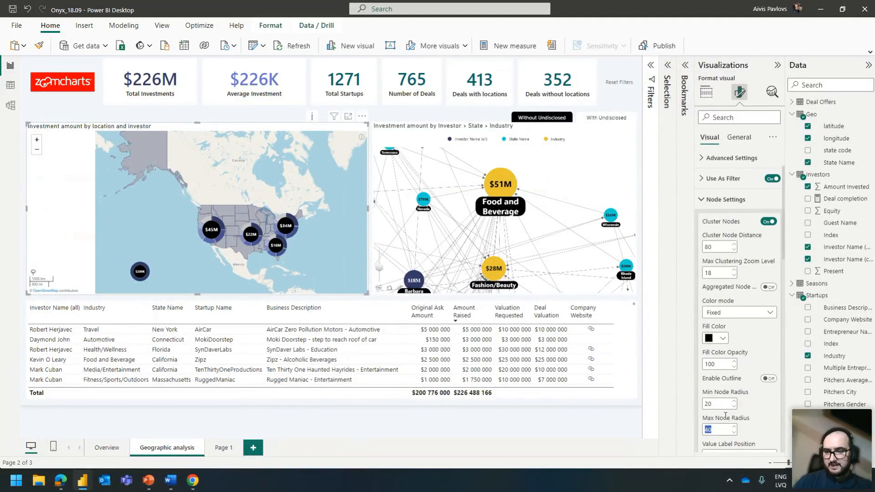
pyautogui.write('50')
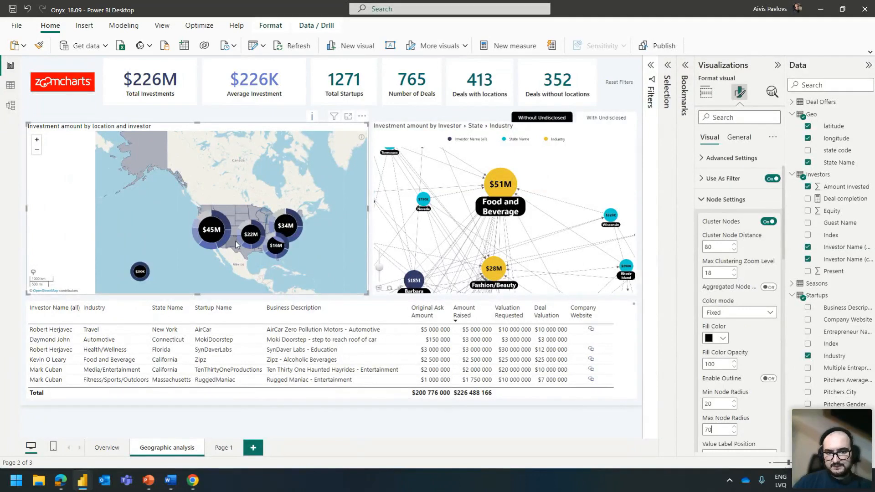
pyautogui.scroll(1, 237, 244)
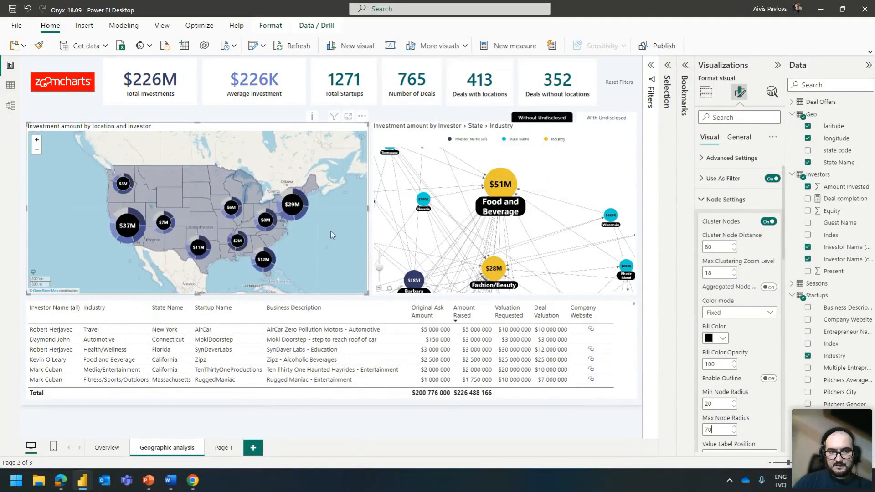
pyautogui.scroll(-1, 171, 229)
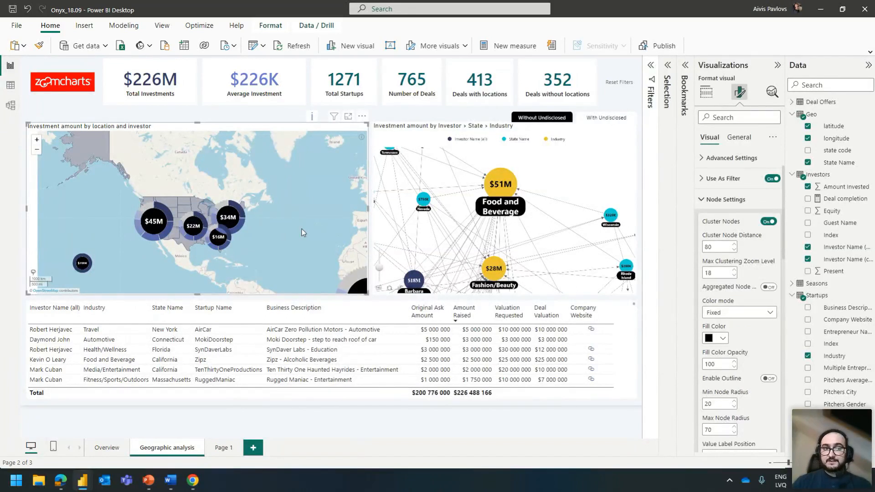
pyautogui.click(246, 114)
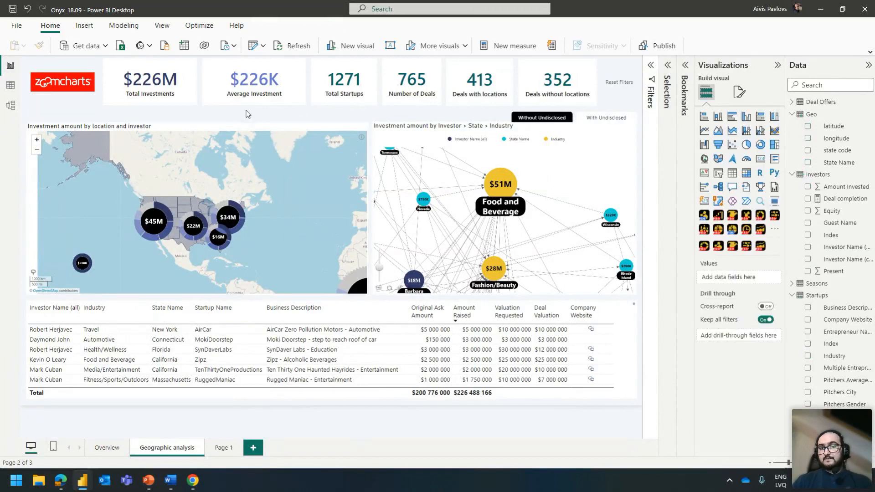
pyautogui.doubleClick(261, 141)
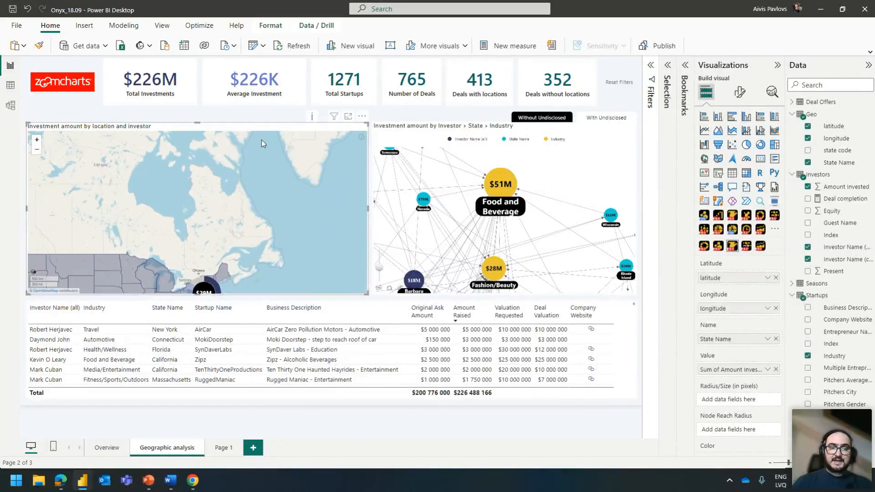
pyautogui.moveTo(274, 285); pyautogui.dragTo(340, 177)
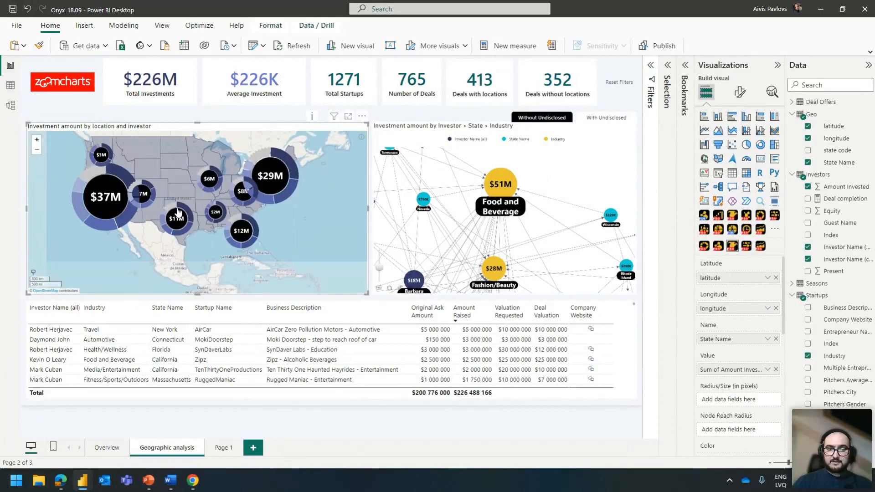
# Step: Set the investment map's maximum node radius to 40 and its minimum node radius to 10
pyautogui.click(740, 92)
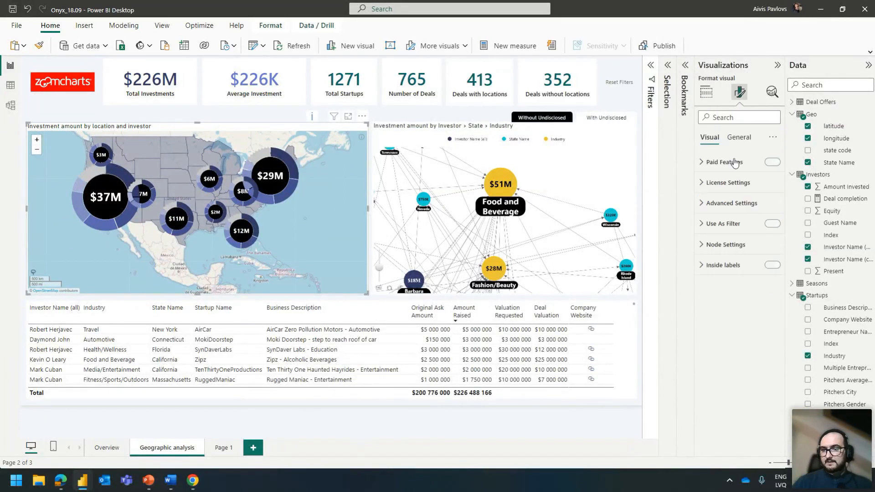
pyautogui.click(725, 244)
pyautogui.scroll(-1, 723, 321)
pyautogui.scroll(-3, 723, 320)
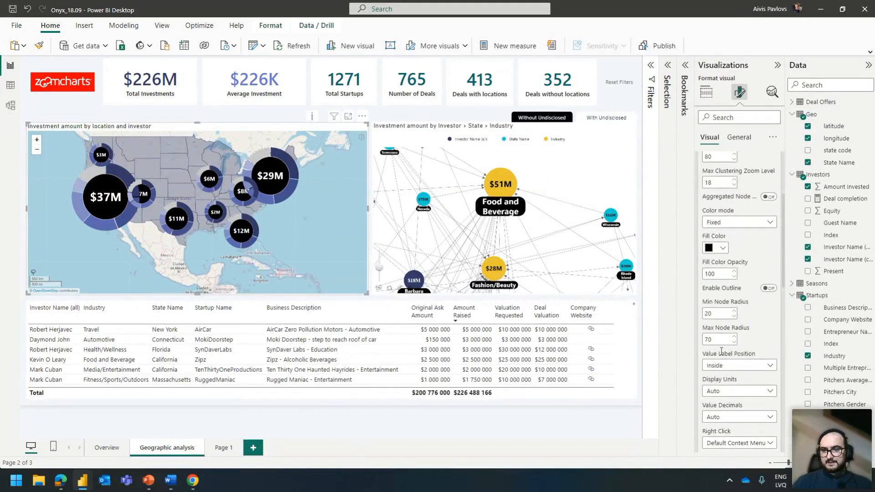
pyautogui.doubleClick(718, 344)
pyautogui.write('40')
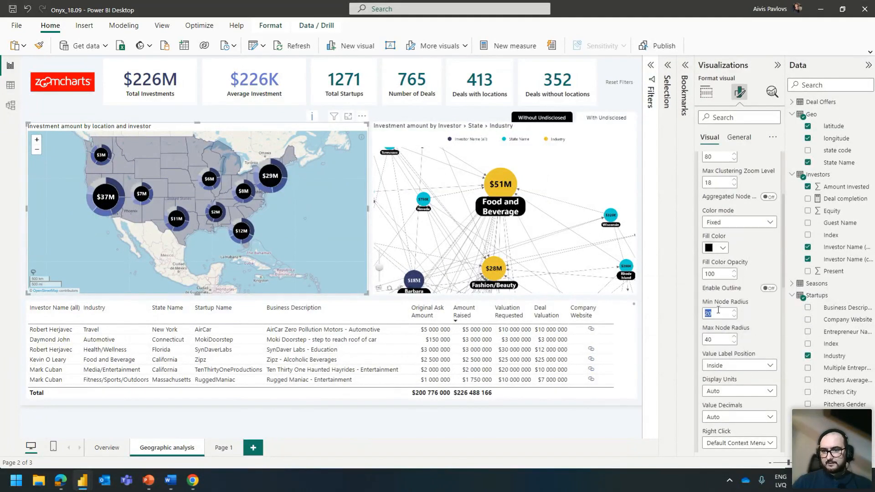
pyautogui.write('10')
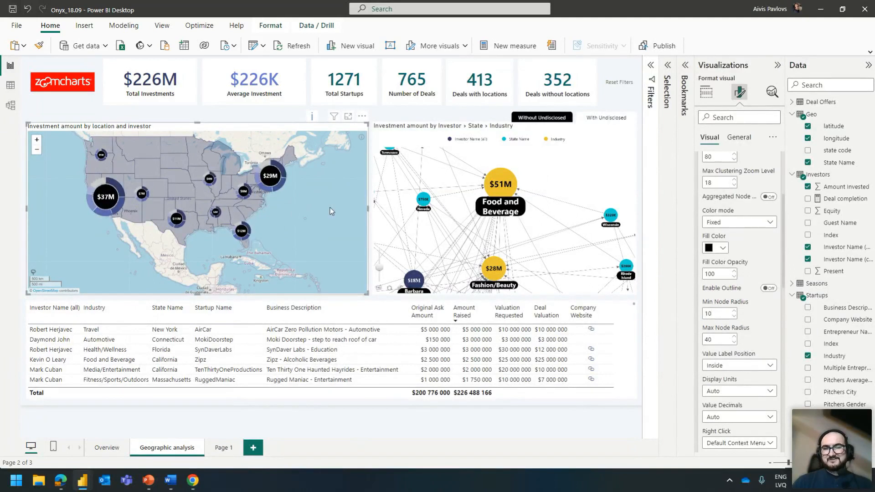
# Step: Fit the whole network graph in its visual, and switch the page to exclude and again include undisclosed locations
pyautogui.scroll(-3, 573, 196)
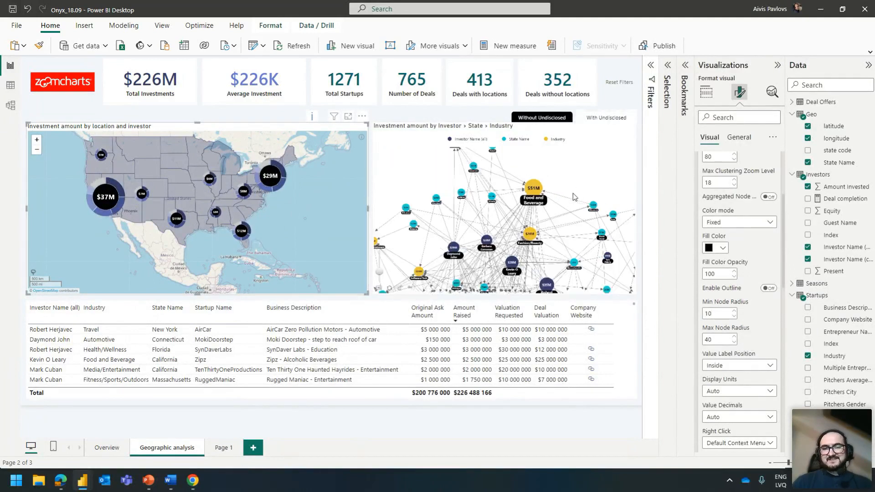
pyautogui.click(389, 288)
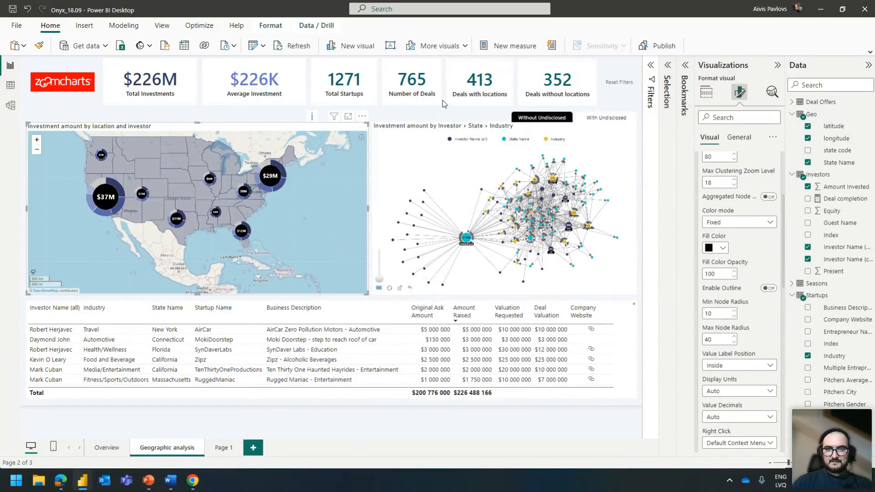
pyautogui.click(450, 116)
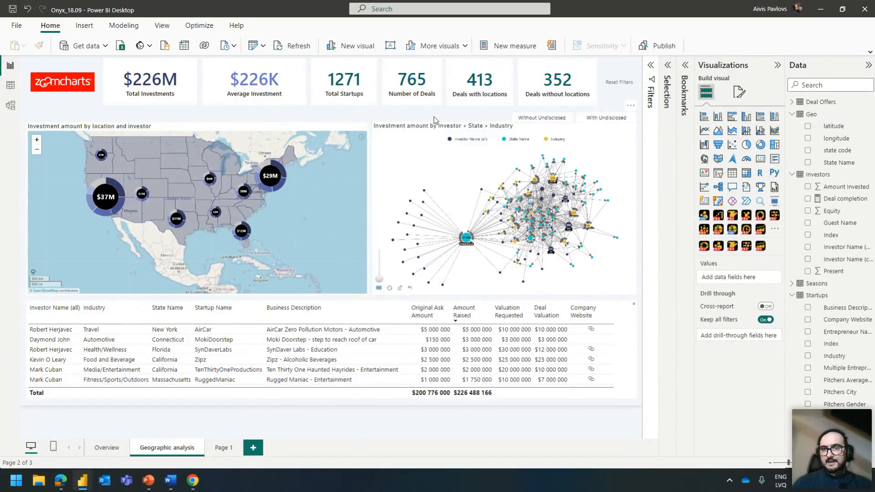
pyautogui.click(596, 117)
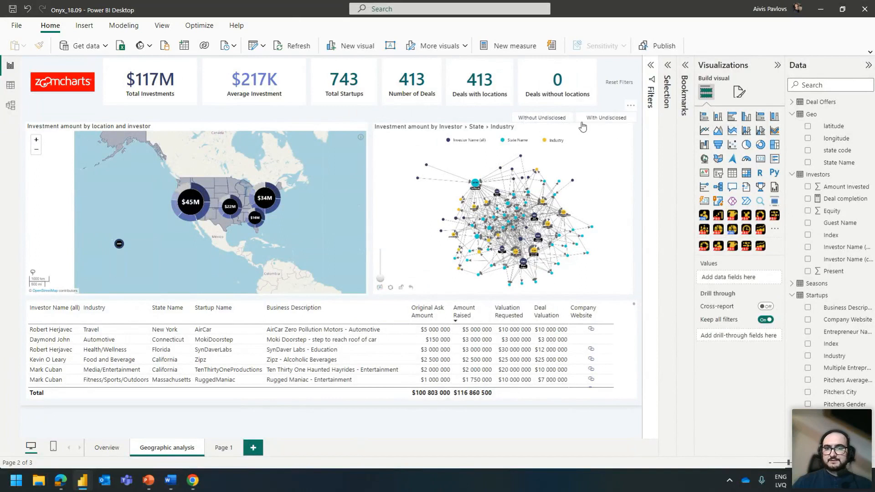
pyautogui.click(567, 118)
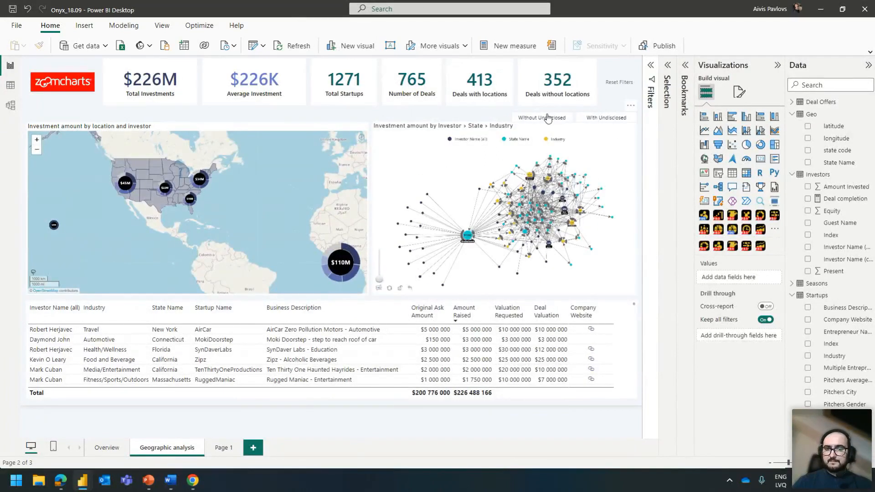
# Step: Filter the page by Mark Cuban's segment of the northeastern map node and by his network node, and clear the selections
pyautogui.click(274, 186)
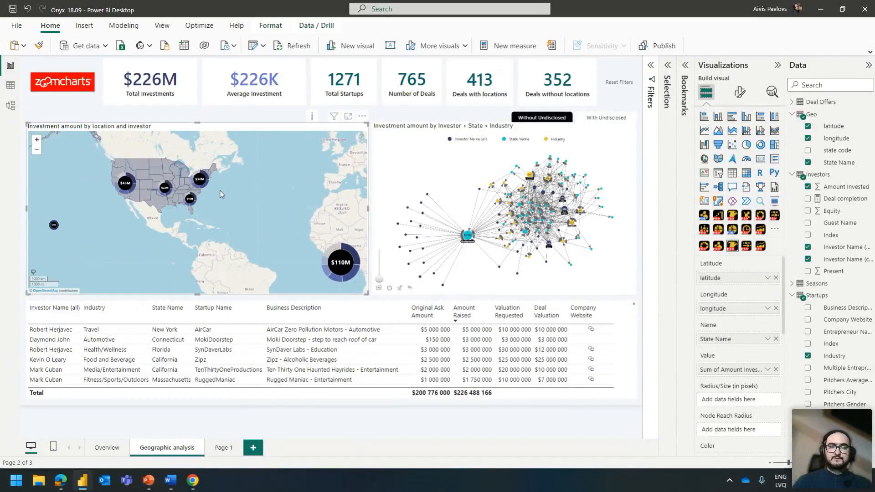
pyautogui.click(206, 184)
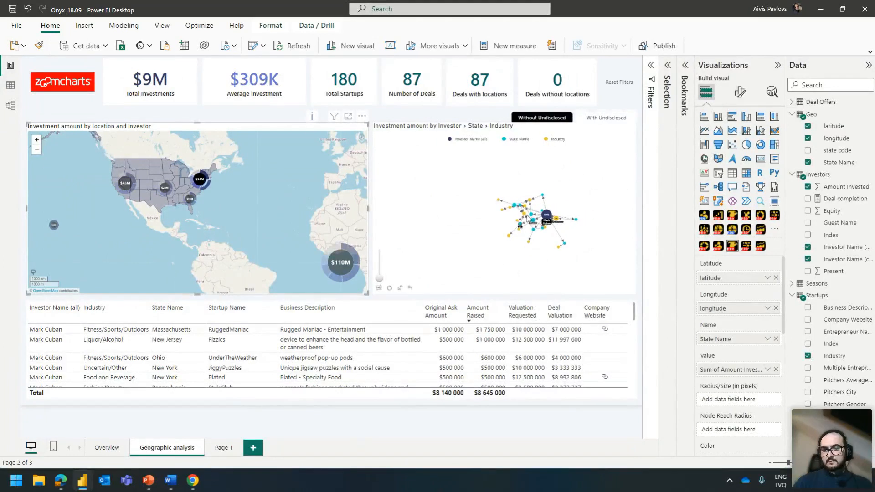
pyautogui.click(573, 188)
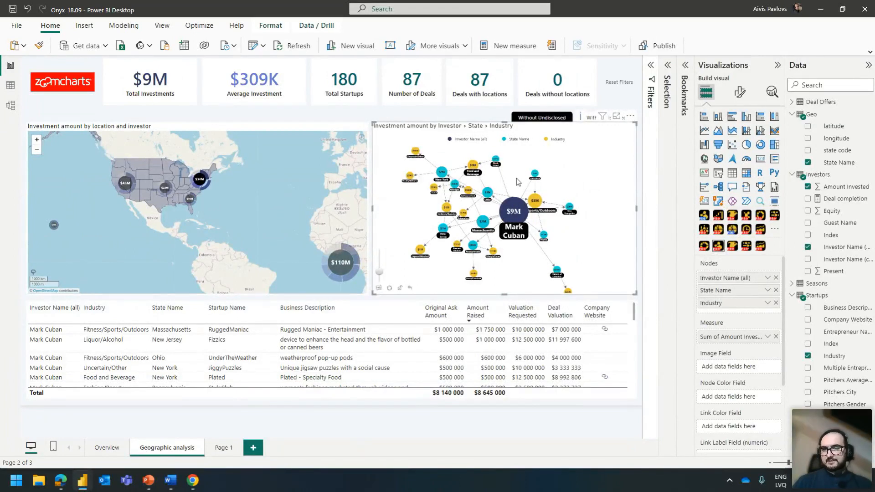
pyautogui.click(514, 212)
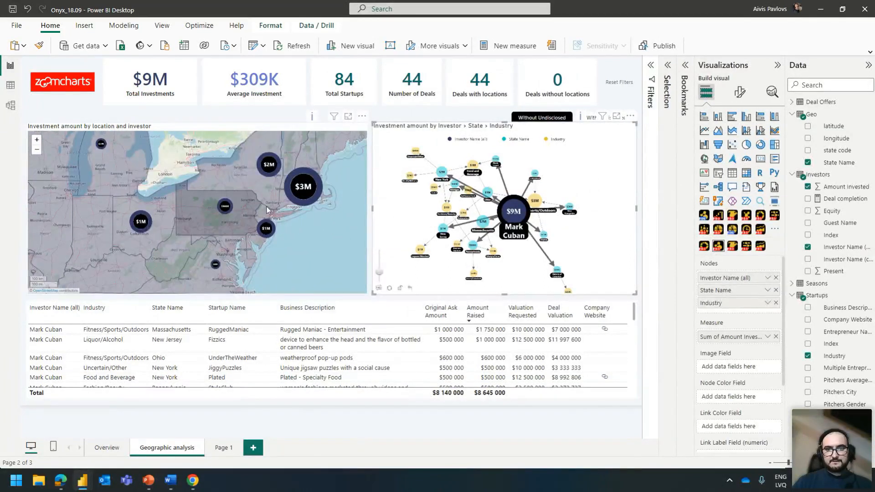
pyautogui.click(334, 238)
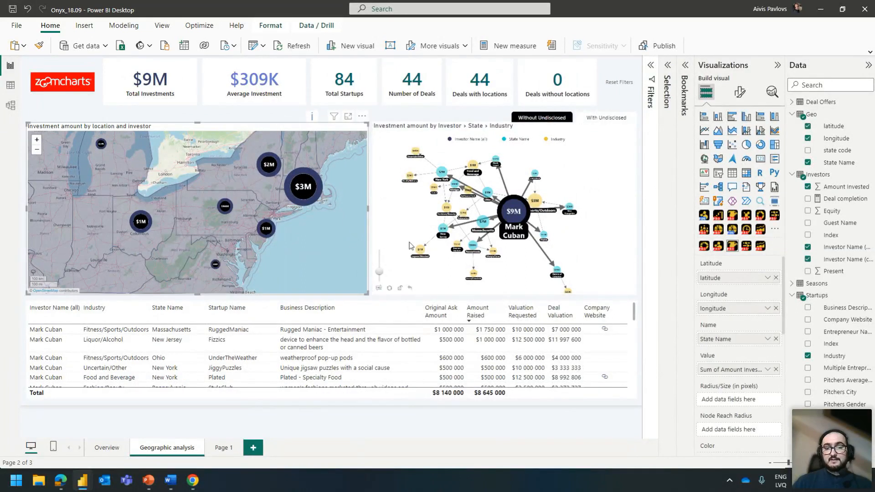
pyautogui.click(518, 273)
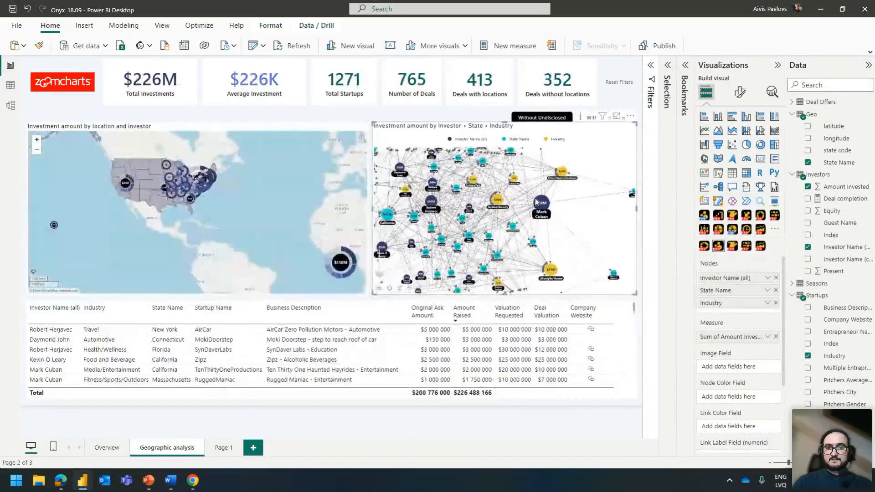
# Step: Filter the page by Mark Cuban's node in the full network and bring his undisclosed investments node into view on the map
pyautogui.click(560, 210)
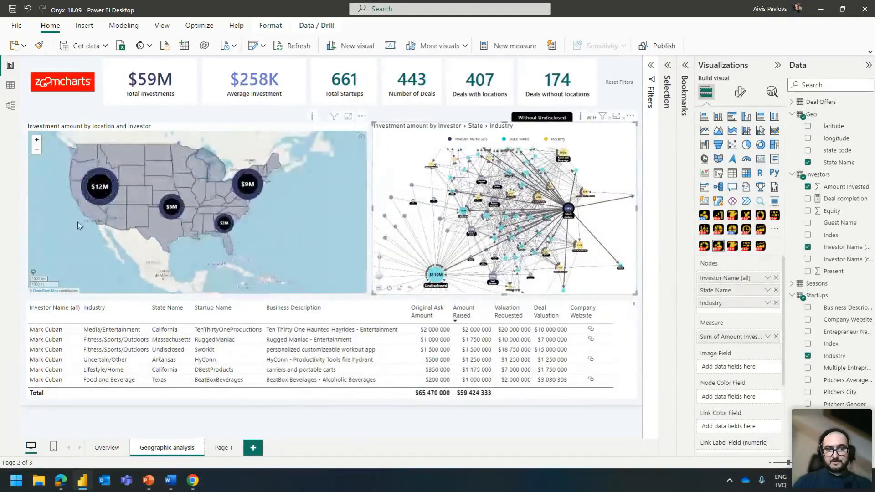
pyautogui.click(57, 219)
pyautogui.moveTo(254, 188); pyautogui.dragTo(114, 119)
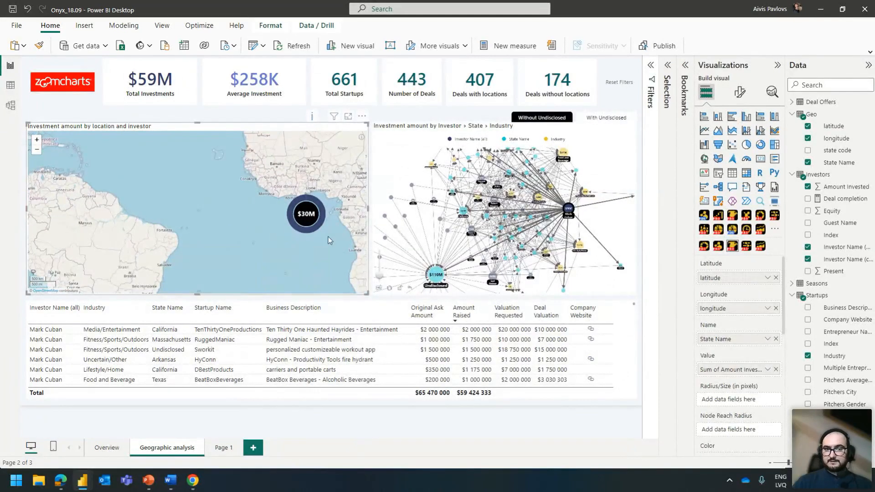
# Step: Bring the investor's United States nodes into view on the map, and clear the investor selection in the network
pyautogui.moveTo(165, 167); pyautogui.dragTo(134, 146)
pyautogui.moveTo(180, 163); pyautogui.dragTo(363, 291)
pyautogui.moveTo(197, 221); pyautogui.dragTo(257, 223)
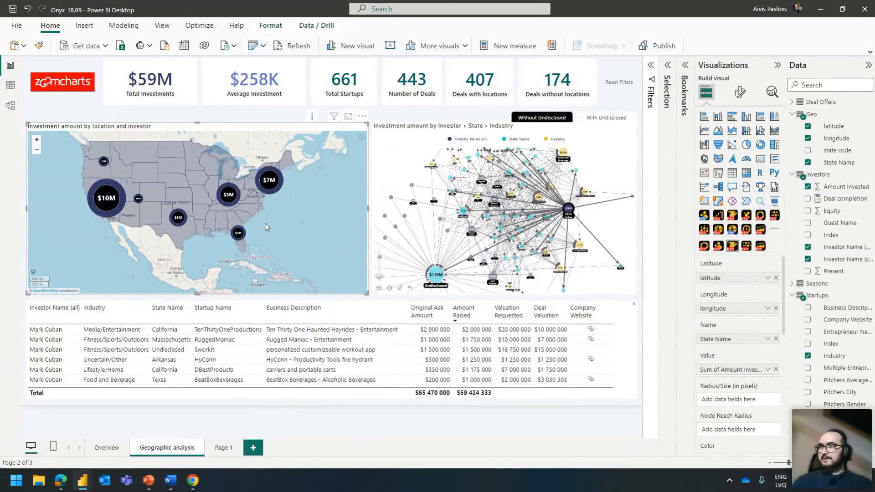
pyautogui.scroll(2, 266, 227)
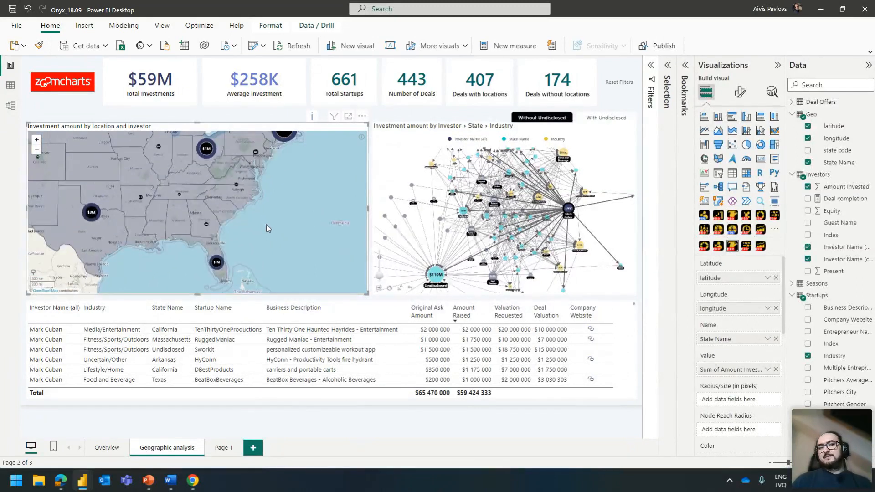
pyautogui.scroll(-2, 268, 227)
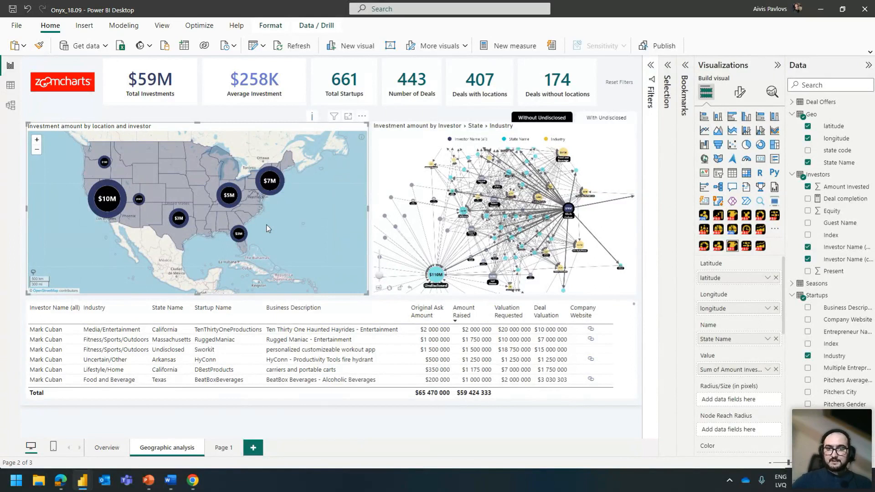
pyautogui.click(383, 157)
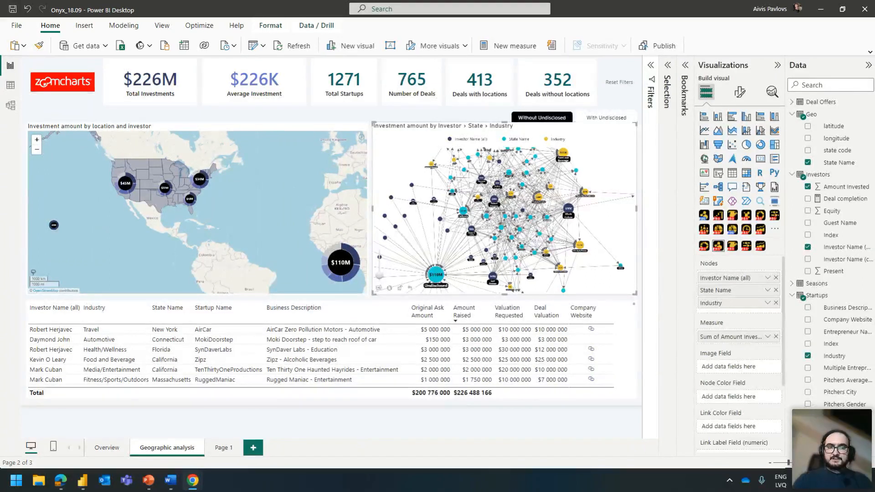
pyautogui.click(269, 214)
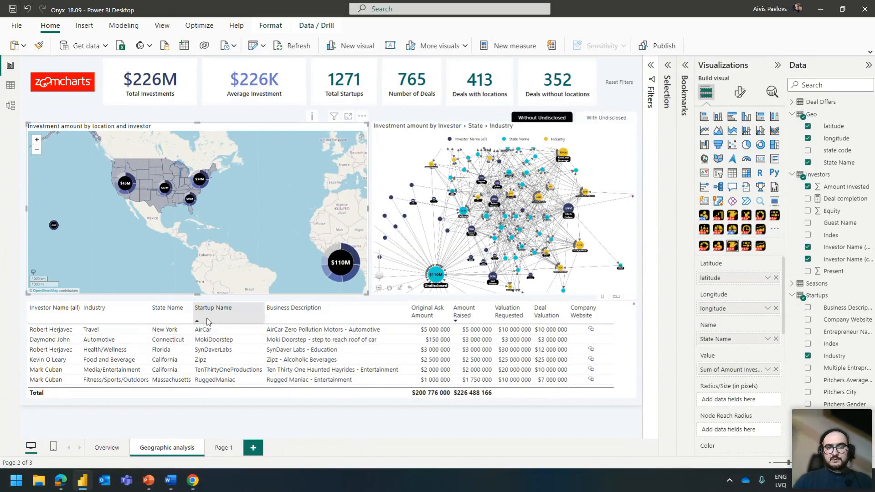
# Step: Switch to Chrome and open zoomcharts.com in a new browser tab
pyautogui.moveTo(192, 478)
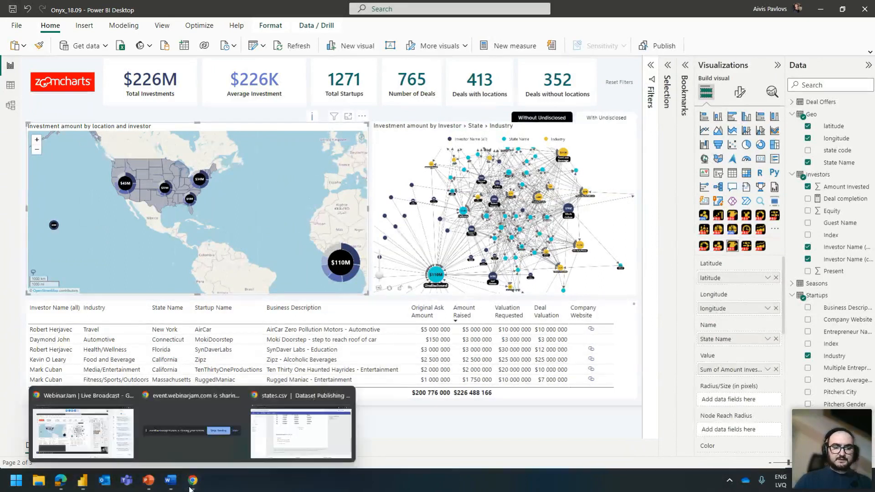
pyautogui.moveTo(93, 436)
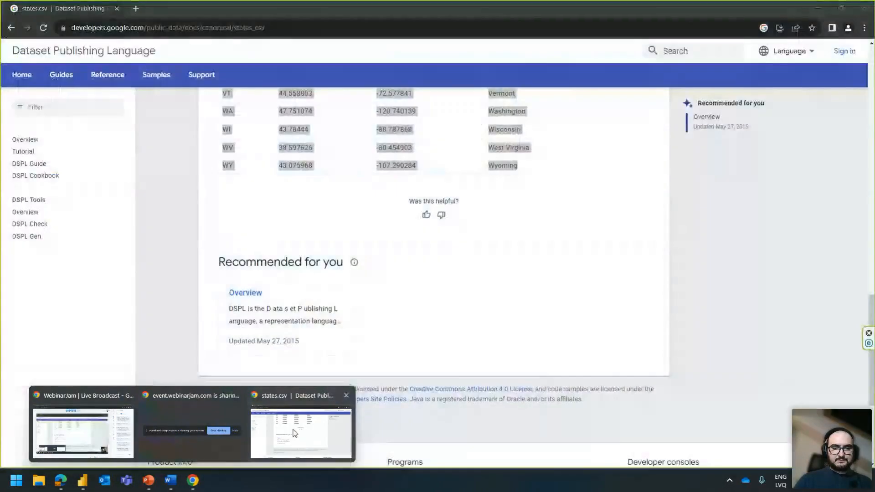
pyautogui.click(301, 433)
pyautogui.click(136, 9)
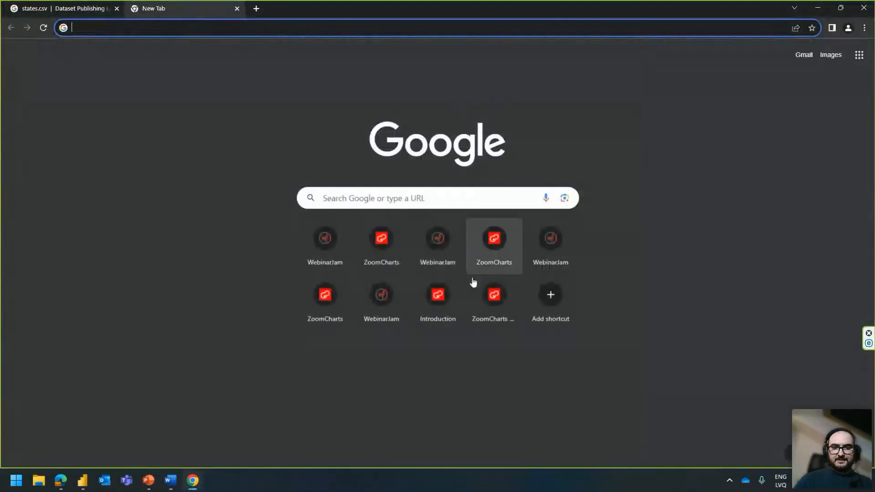
pyautogui.write('zoomcharts.com')
pyautogui.press('Return')
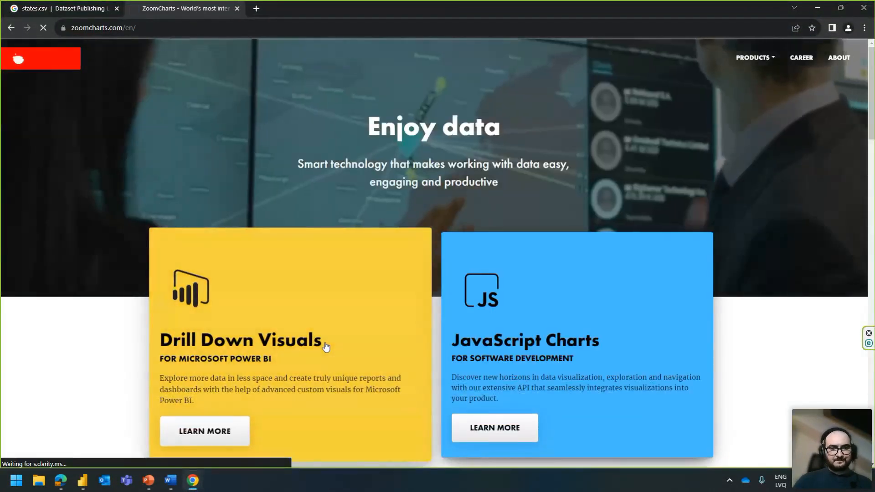
# Step: Open the Report Examples page for the Power BI Drill Down Visuals and select its web address
pyautogui.click(325, 346)
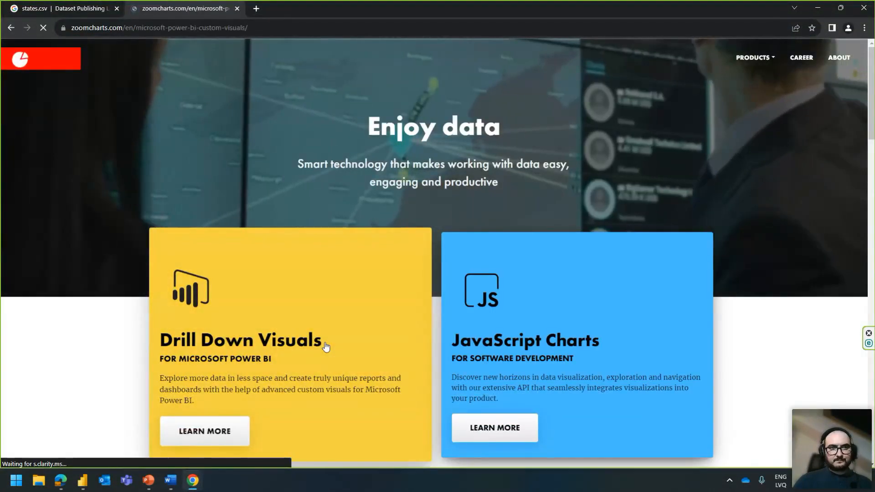
pyautogui.moveTo(276, 65)
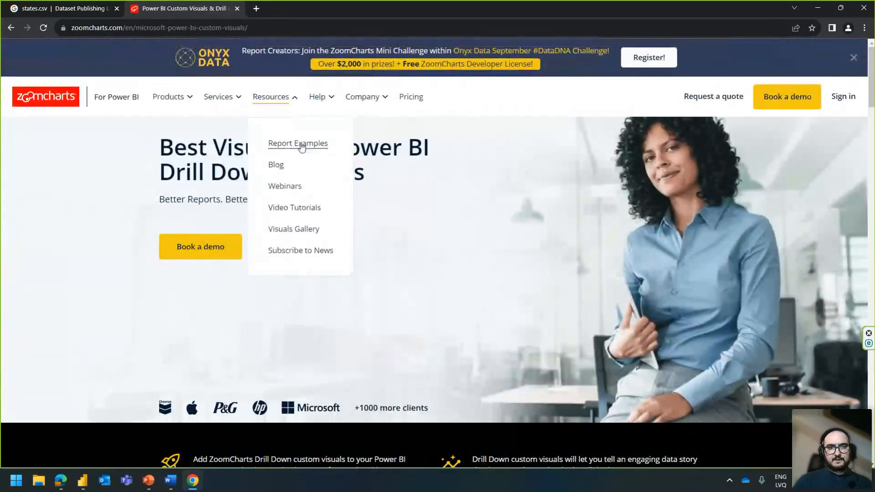
pyautogui.click(293, 141)
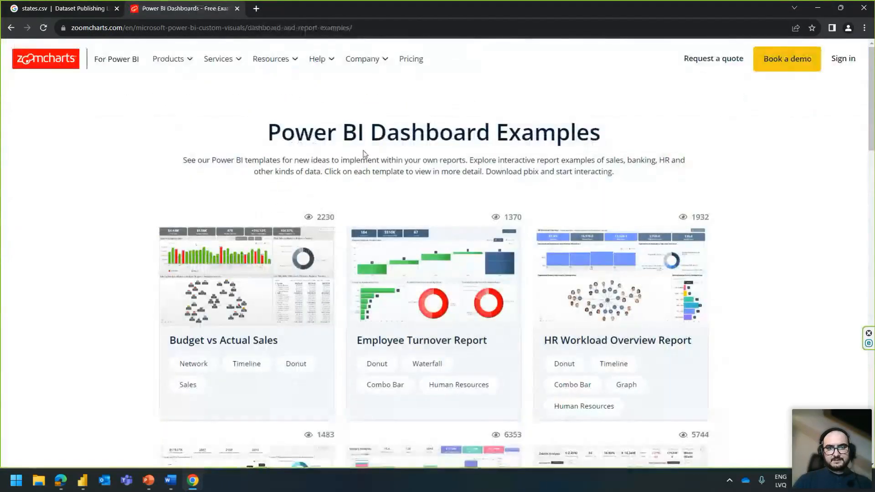
pyautogui.moveTo(319, 61)
pyautogui.hotkey('ctrl', 'l')
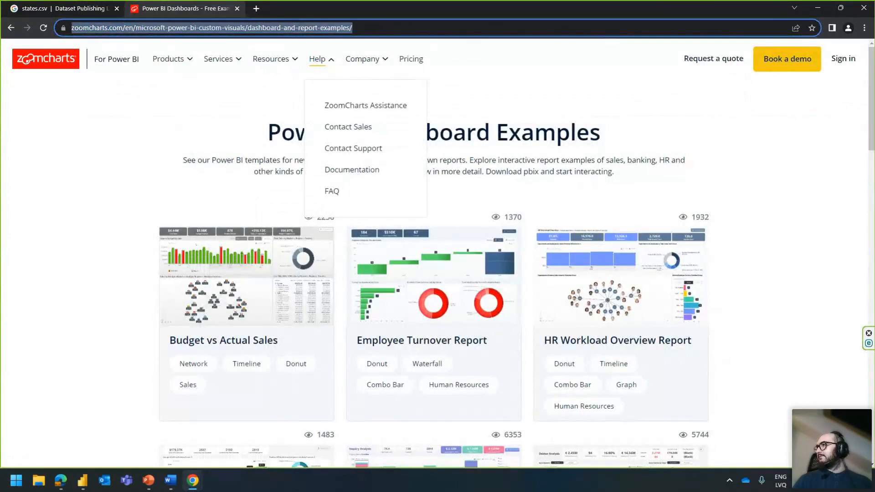
pyautogui.hotkey('alt', 'Tab')
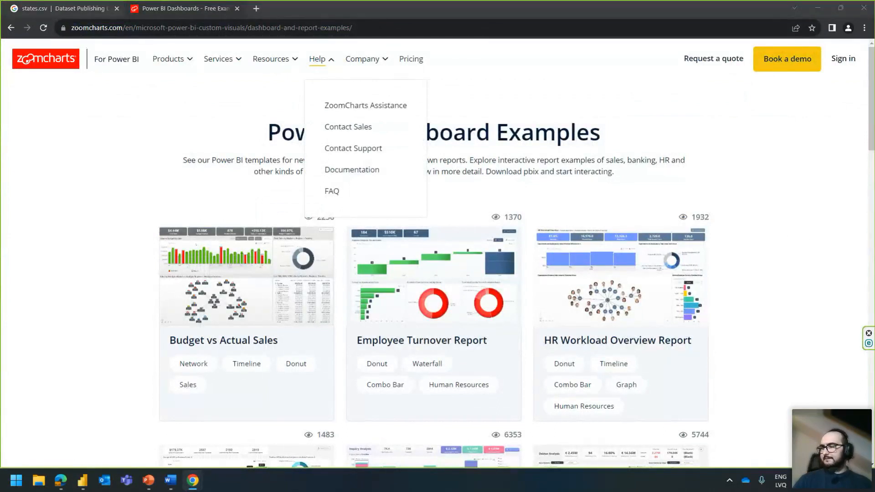
# Step: Find the Sales Overview Report among the dashboard examples, open its interactive version and select that report's web address
pyautogui.scroll(-9, 420, 258)
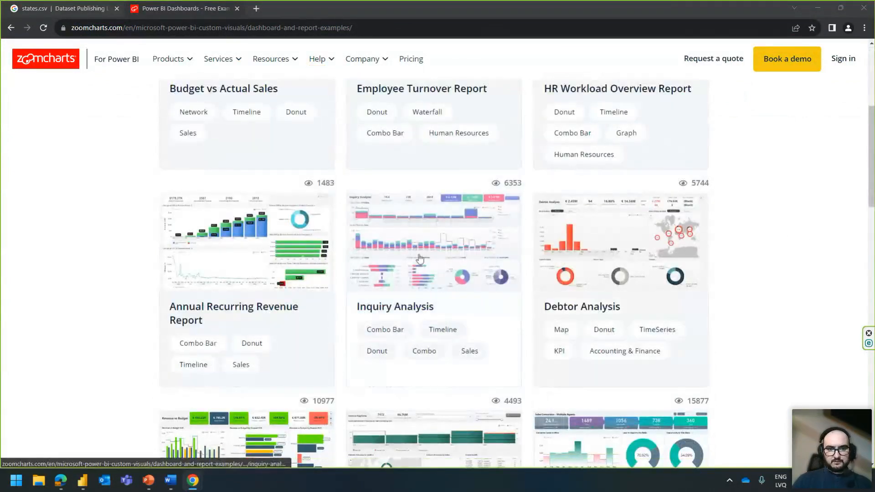
pyautogui.scroll(-5, 420, 258)
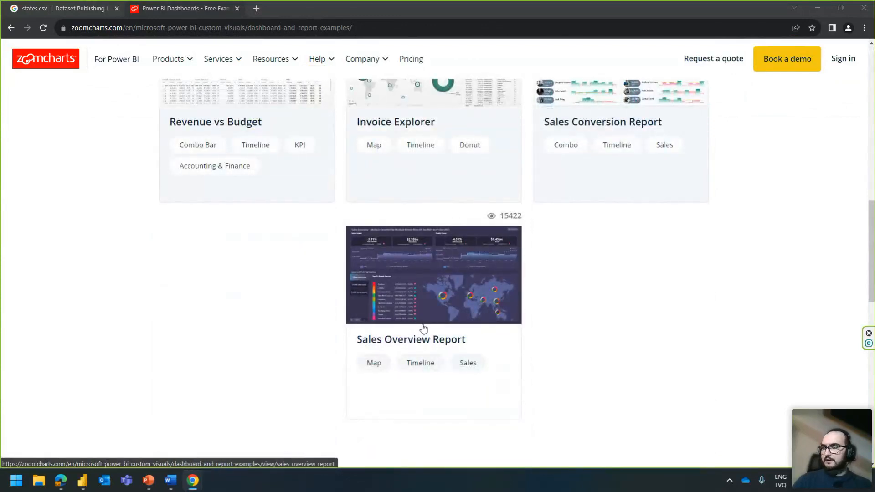
pyautogui.click(422, 296)
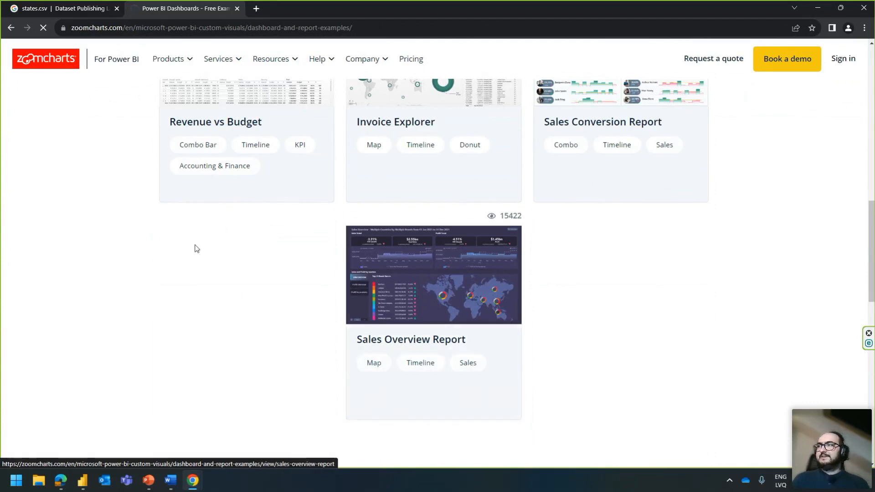
pyautogui.click(474, 264)
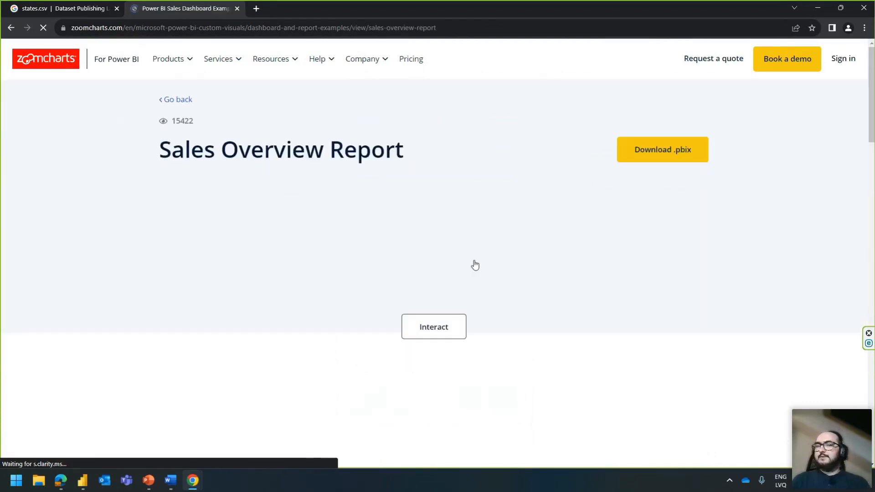
pyautogui.click(437, 332)
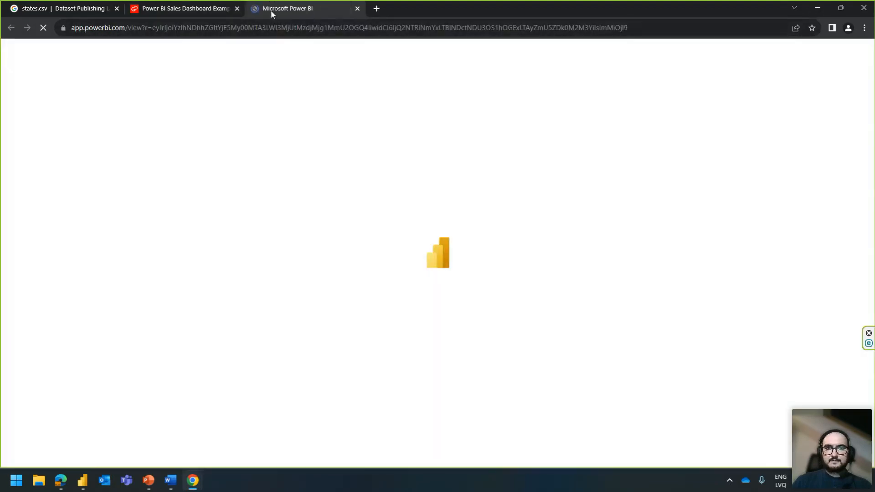
pyautogui.click(289, 28)
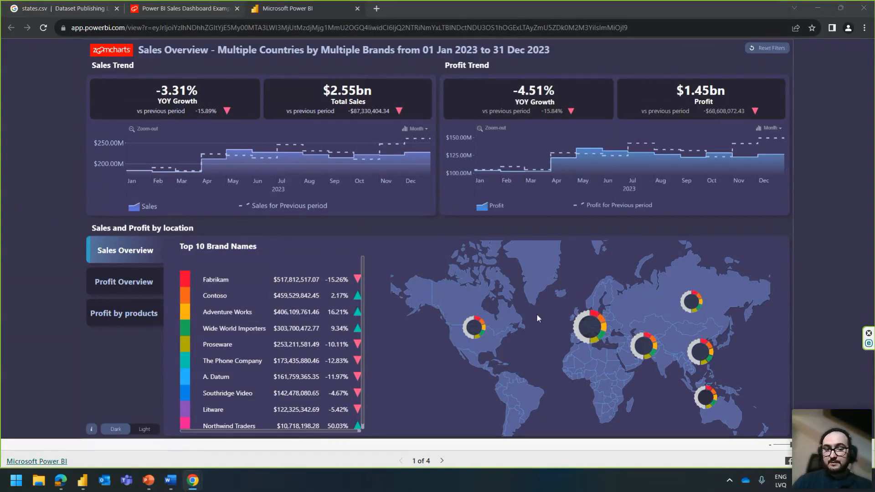
# Step: Filter the sales report by the Fabrikam brand, clear it, filter by the North American map node, and clear that too
pyautogui.click(233, 282)
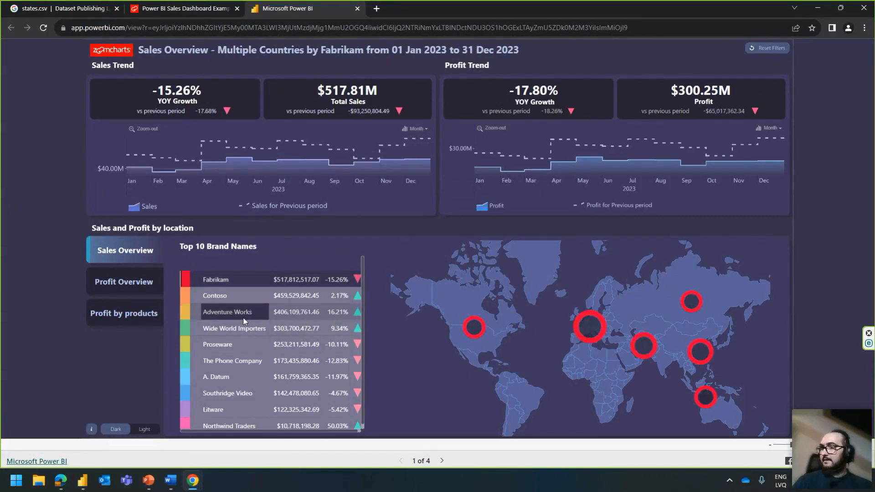
pyautogui.click(336, 279)
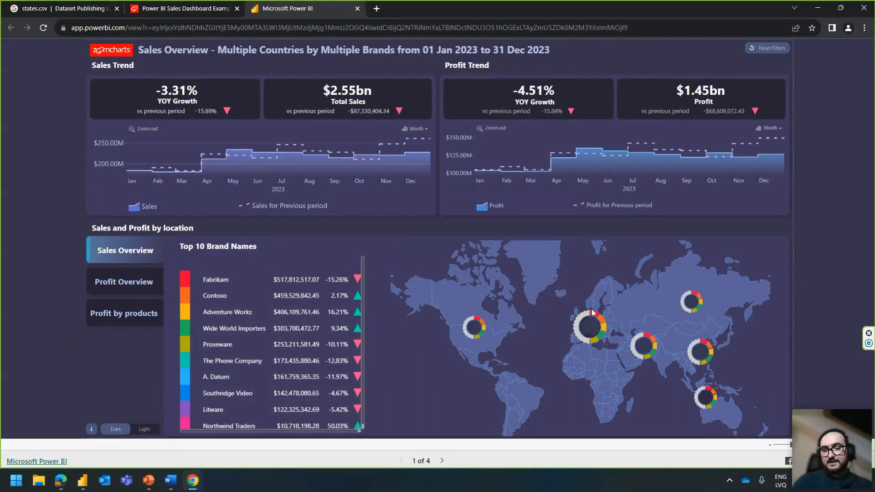
pyautogui.click(594, 325)
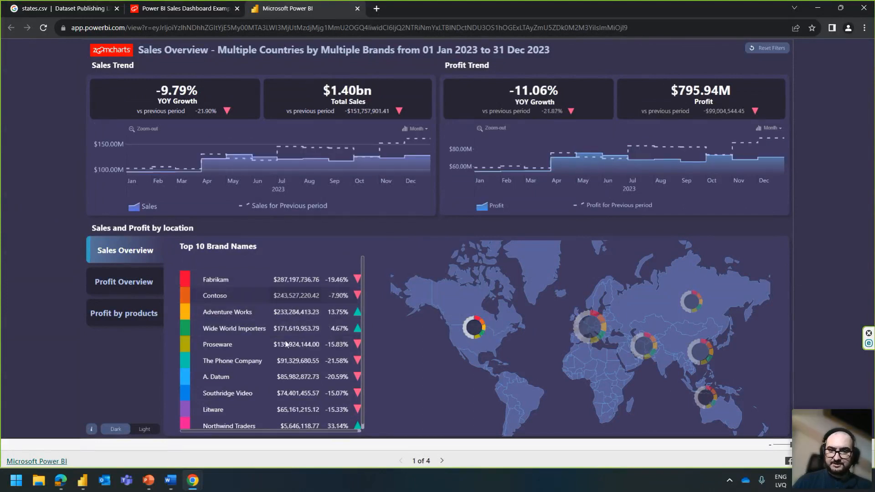
pyautogui.click(444, 364)
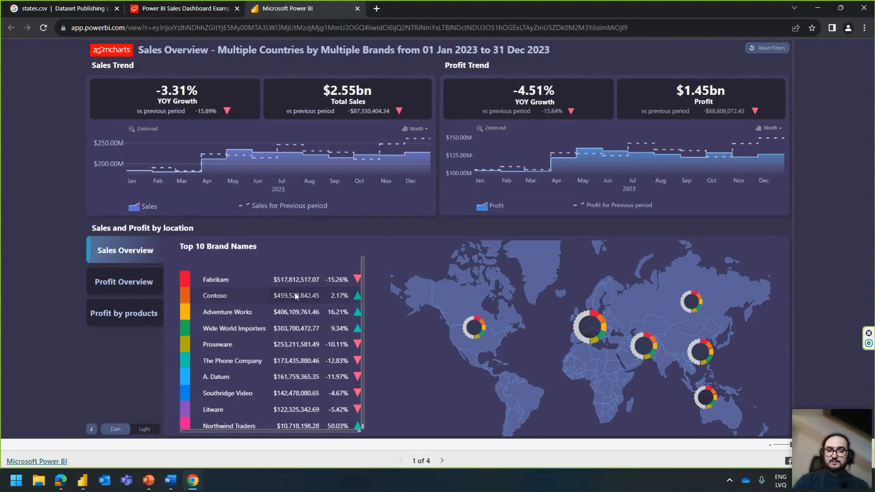
# Step: Filter the sales report by the brands Fabrikam, Adventure Works, The Phone Company and Litware together
pyautogui.click(234, 283)
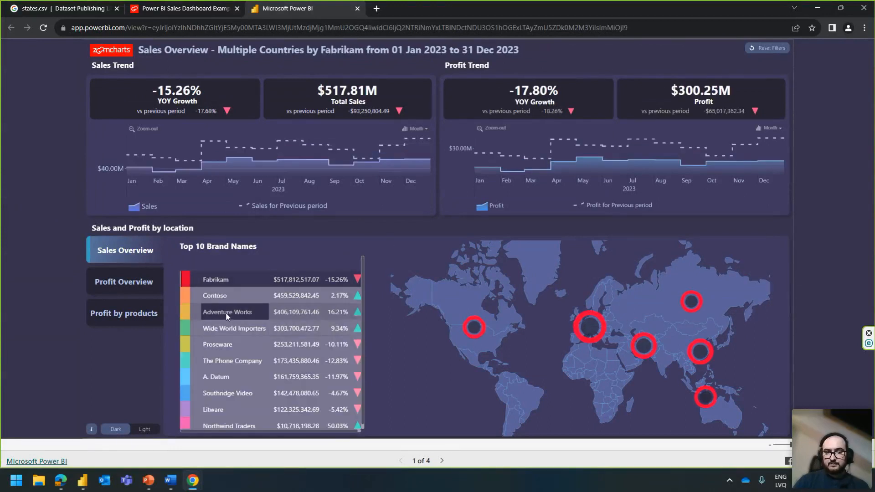
pyautogui.keyDown('ctrl'); pyautogui.click(211, 364); pyautogui.keyUp('ctrl')
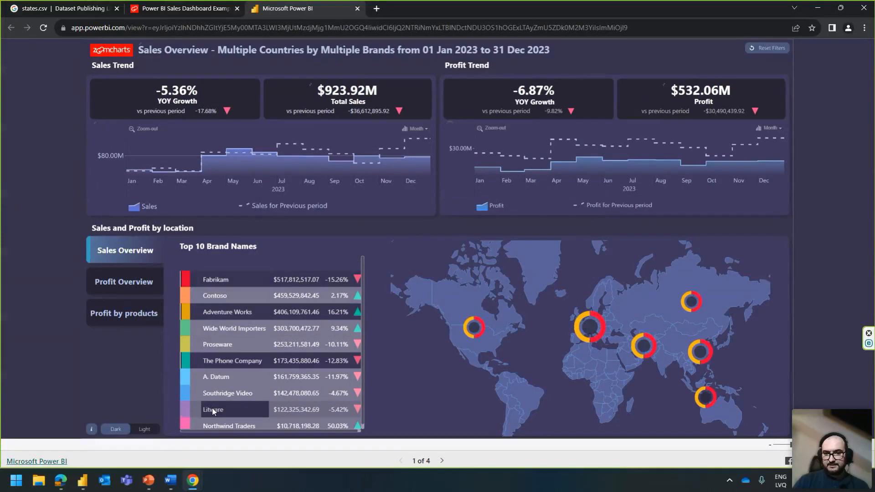
pyautogui.keyDown('ctrl'); pyautogui.click(213, 410); pyautogui.keyUp('ctrl')
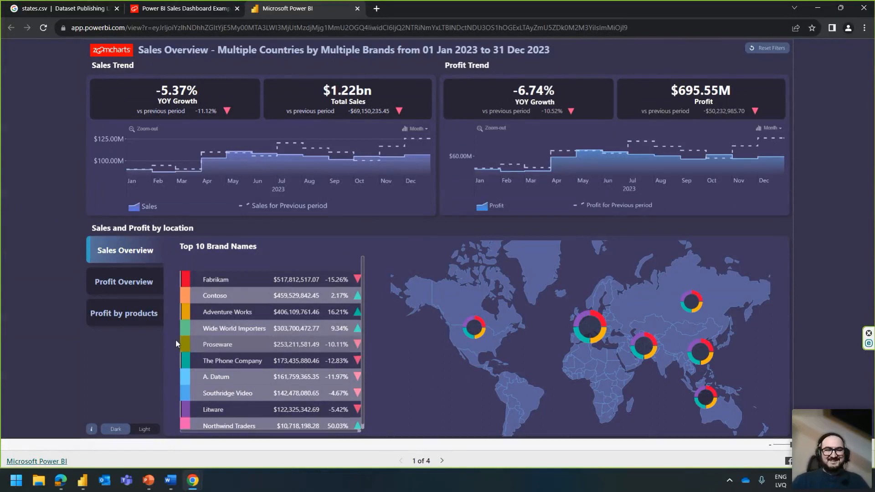
# Step: Switch back to the Onyx_18.09 report in Power BI Desktop and open its Overview page
pyautogui.moveTo(82, 480)
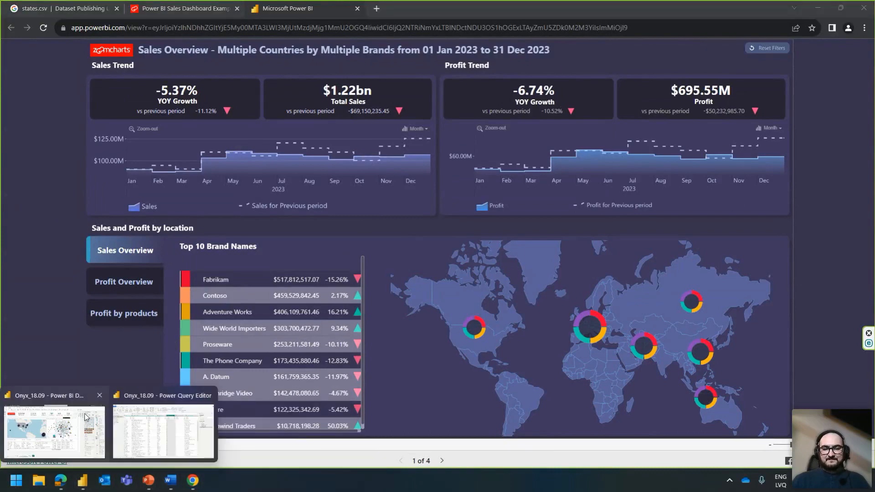
pyautogui.click(85, 419)
pyautogui.click(255, 114)
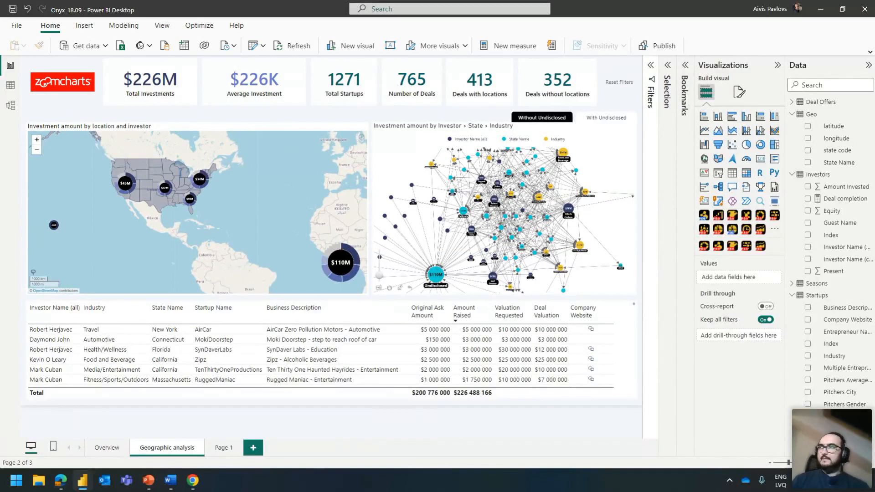
pyautogui.hotkey('alt', 'Tab')
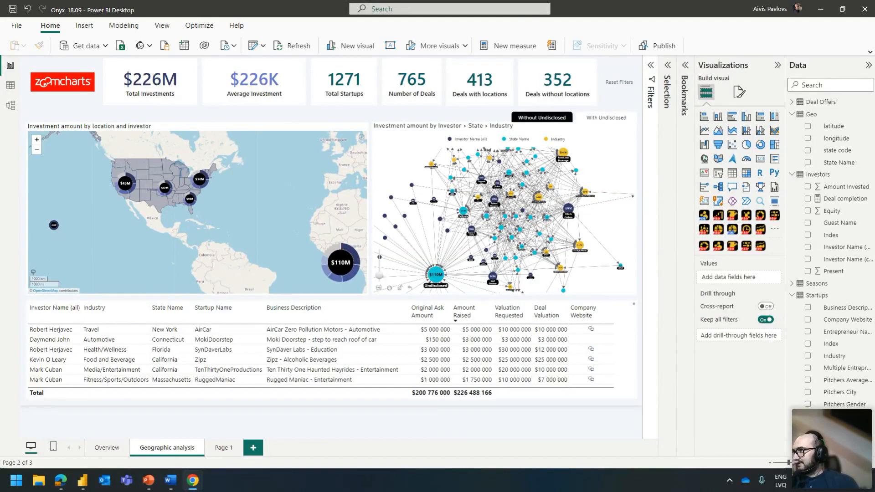
pyautogui.click(115, 438)
pyautogui.click(109, 448)
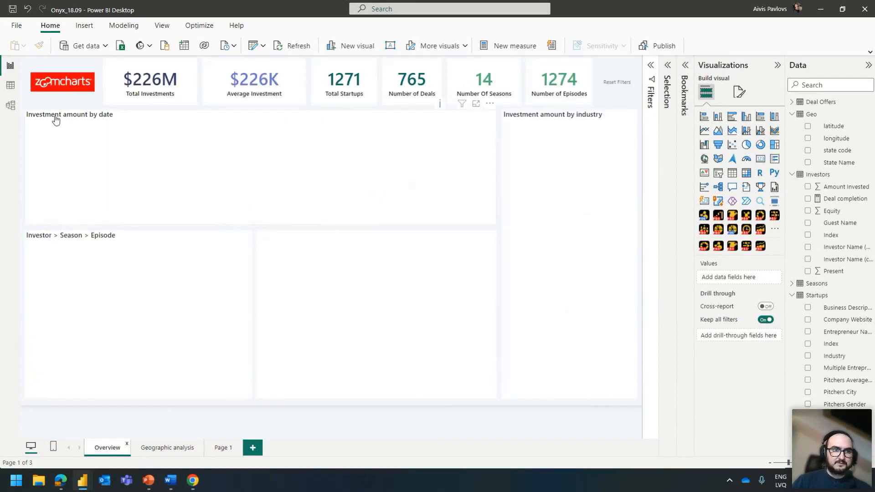
# Step: Set the primary Y-axis font family of the Investment amount by date chart to "Times new roman"
pyautogui.click(56, 119)
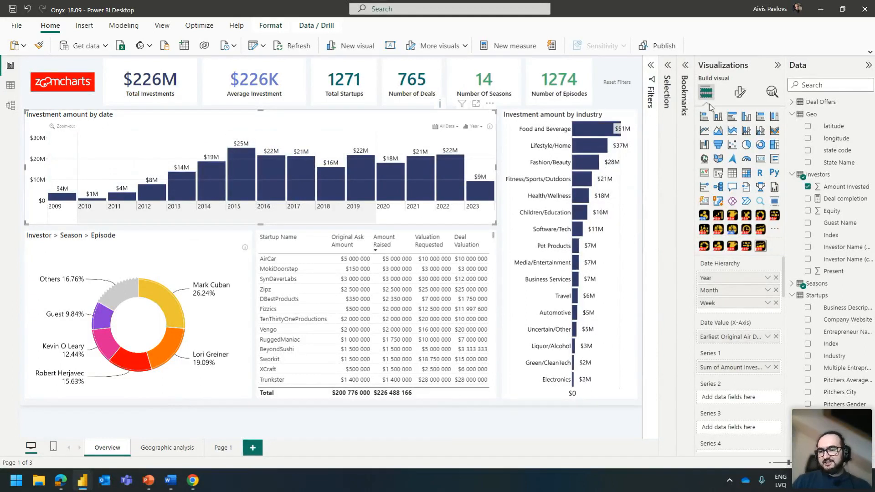
pyautogui.click(739, 93)
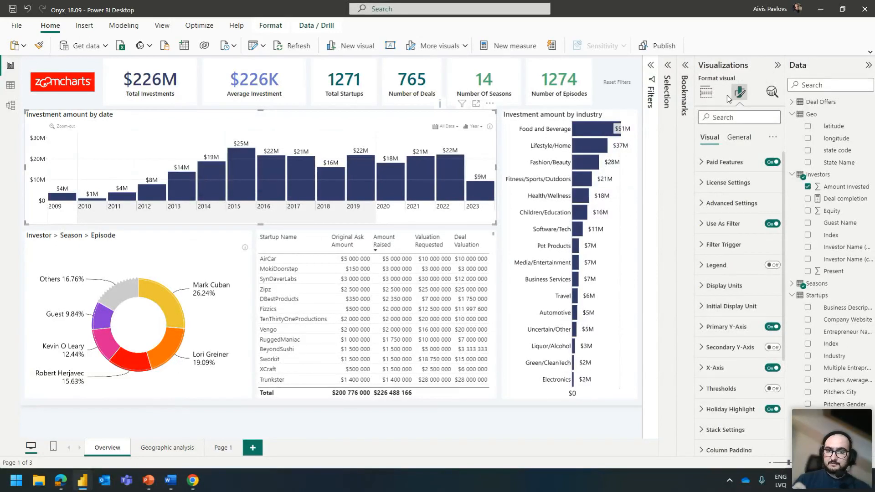
pyautogui.scroll(-3, 744, 266)
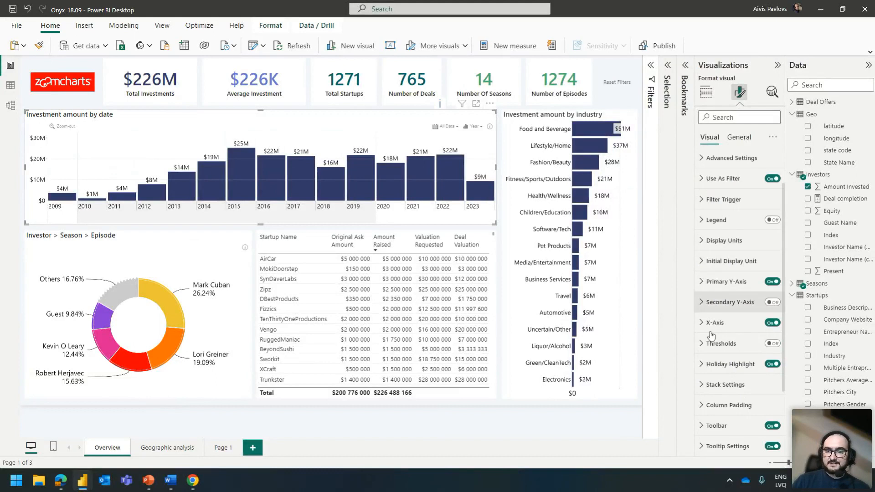
pyautogui.click(738, 282)
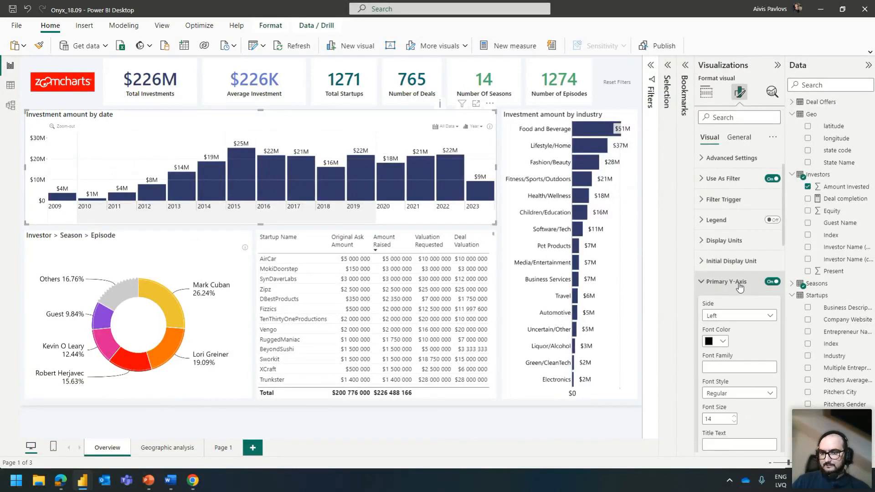
pyautogui.scroll(-1, 719, 313)
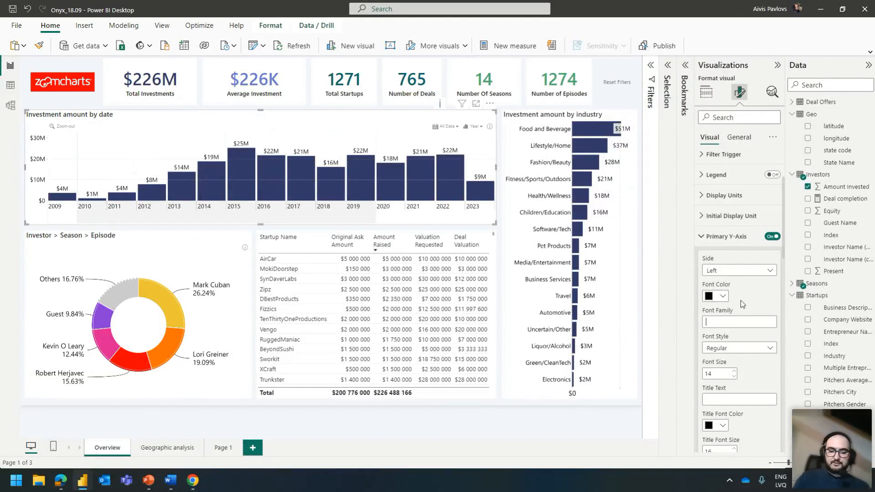
pyautogui.write('Times new roman')
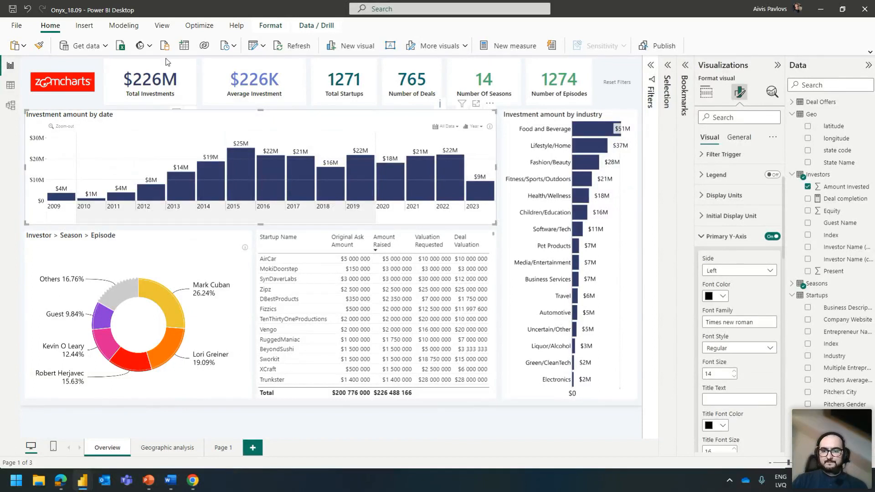
# Step: Try "Caslibri" and "Arial" as the primary Y-axis font family, and clear the font family value
pyautogui.click(754, 322)
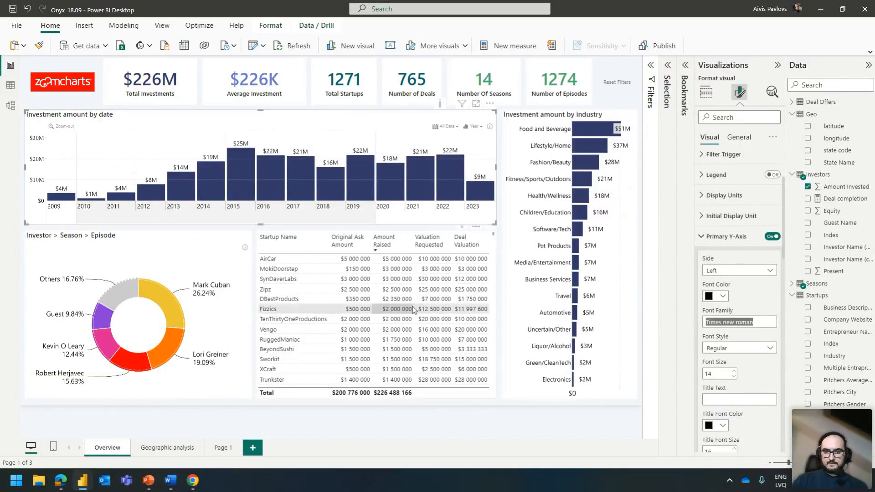
pyautogui.write('Caslibri')
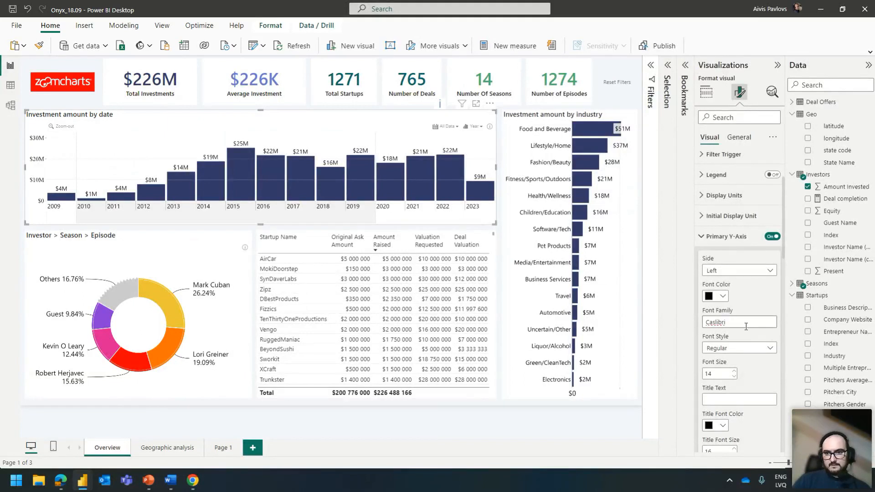
pyautogui.hotkey('ctrl', 'a')
pyautogui.press('BackSpace')
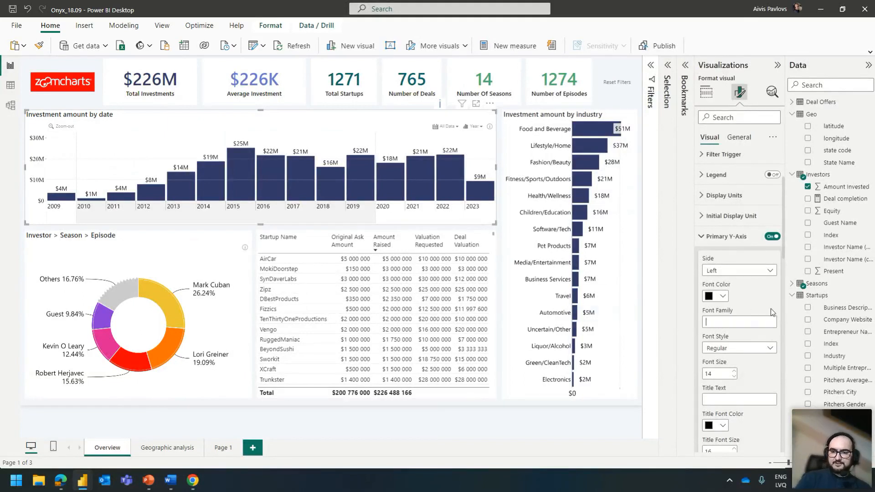
pyautogui.write('Arial')
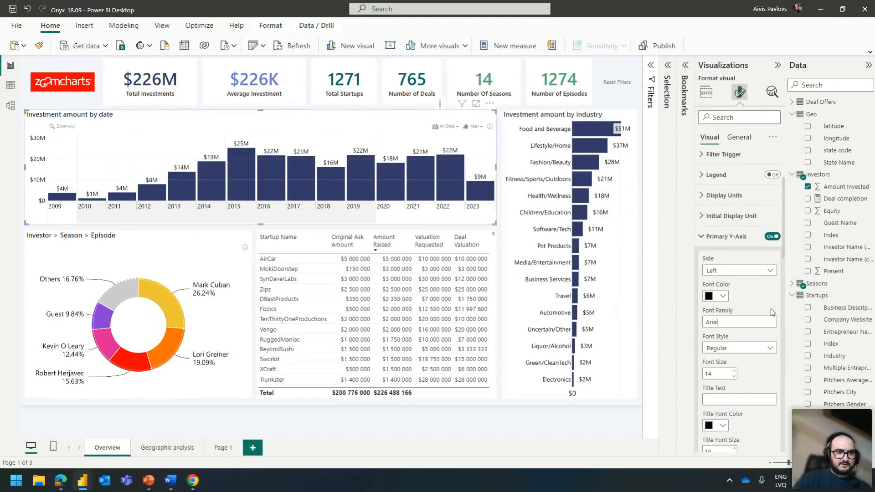
pyautogui.moveTo(734, 322); pyautogui.dragTo(691, 322)
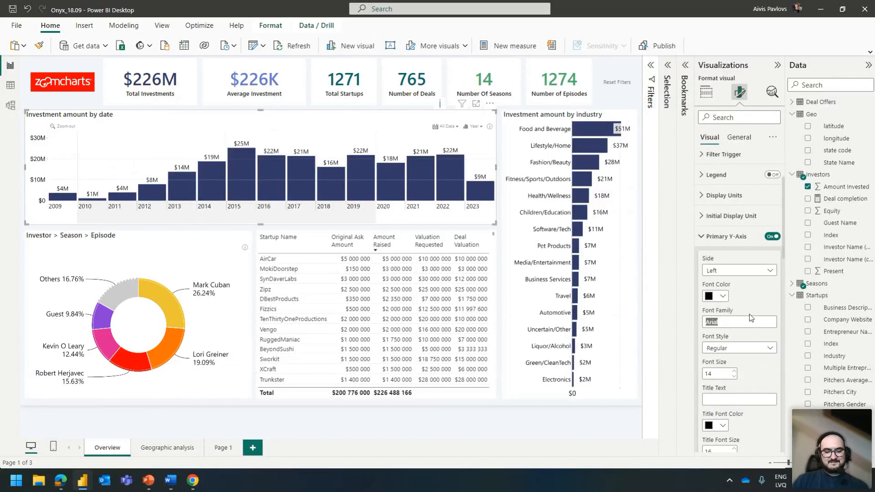
pyautogui.press('BackSpace')
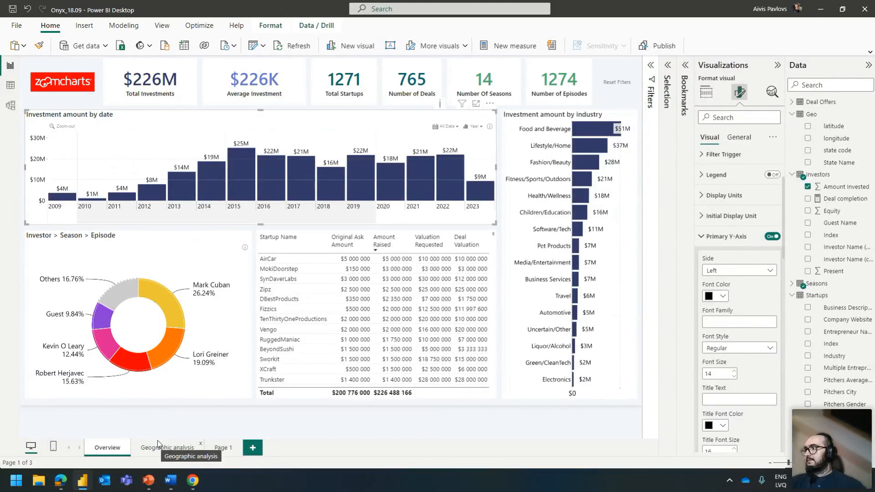
# Step: On the Geographic analysis page, enable the map's Shape Layer 2 with the built-in World shapes
pyautogui.click(180, 446)
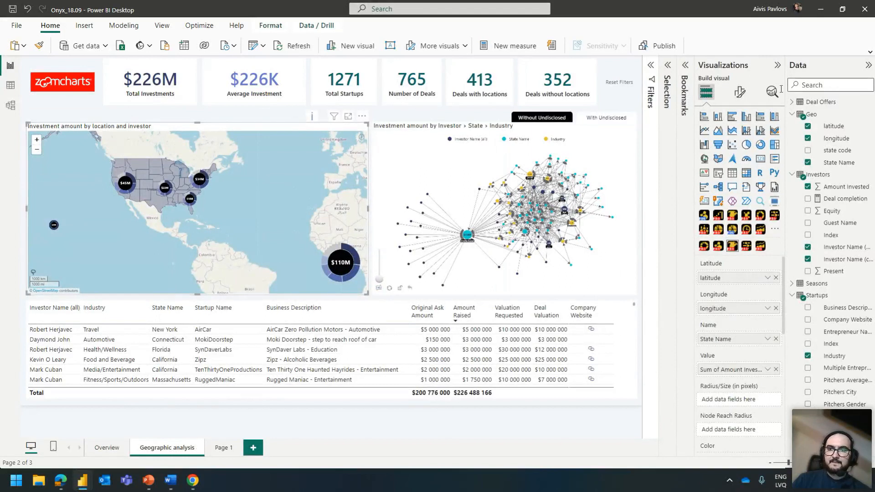
pyautogui.click(738, 95)
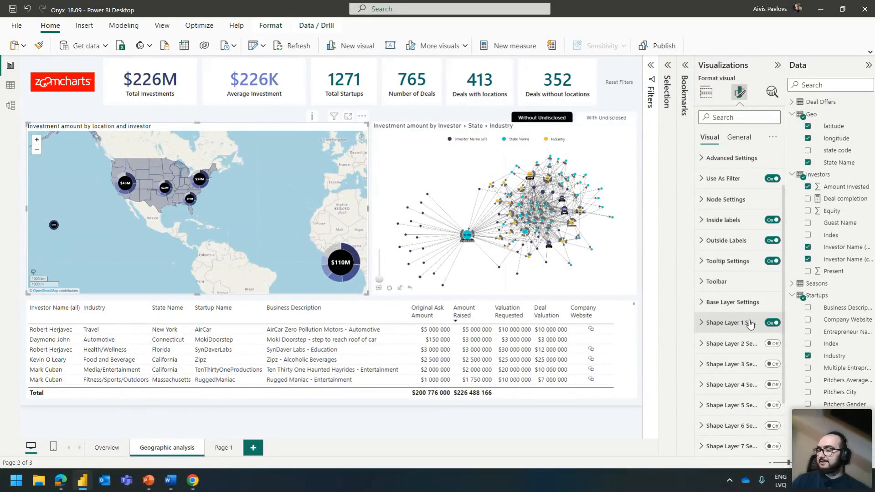
pyautogui.click(742, 343)
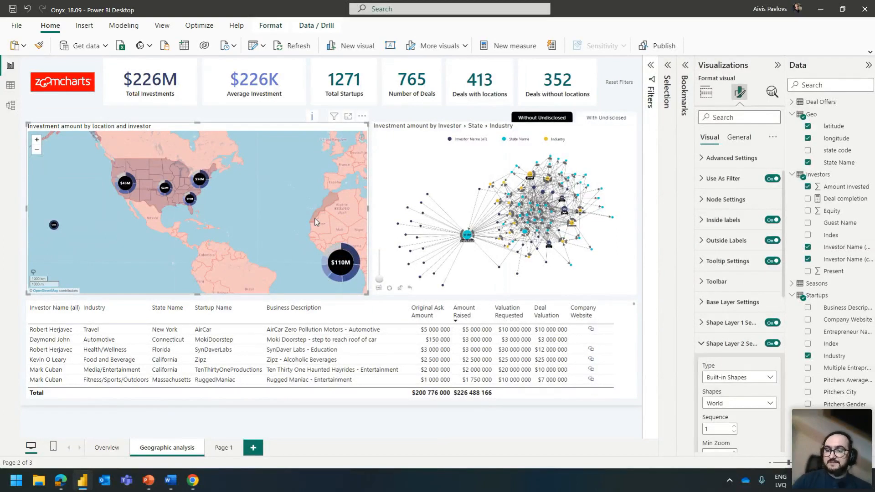
# Step: Set the base layer type of the investment map to None
pyautogui.click(729, 302)
pyautogui.click(739, 336)
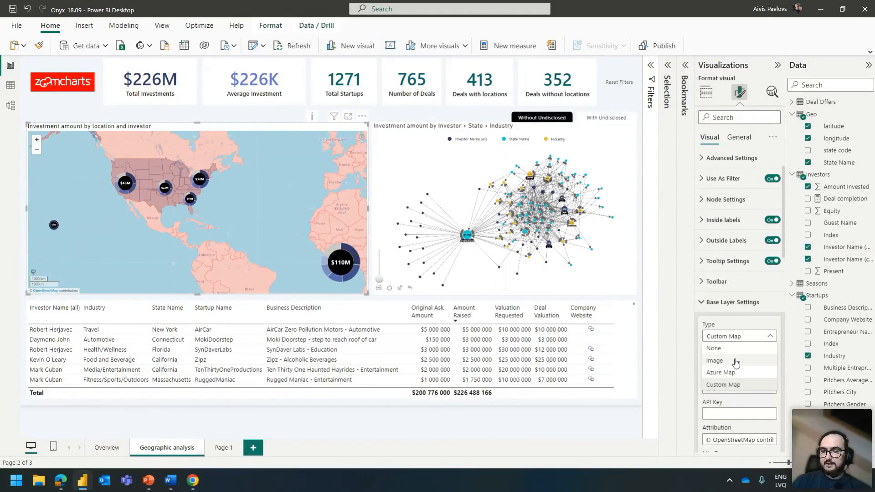
pyautogui.click(714, 348)
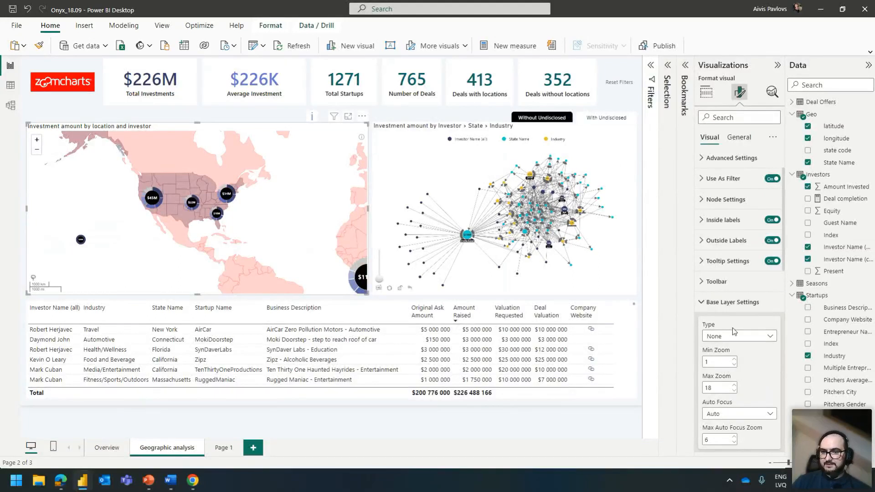
# Step: Set the minimum zoom of the World shape layer to 3
pyautogui.scroll(-1, 731, 327)
pyautogui.click(733, 262)
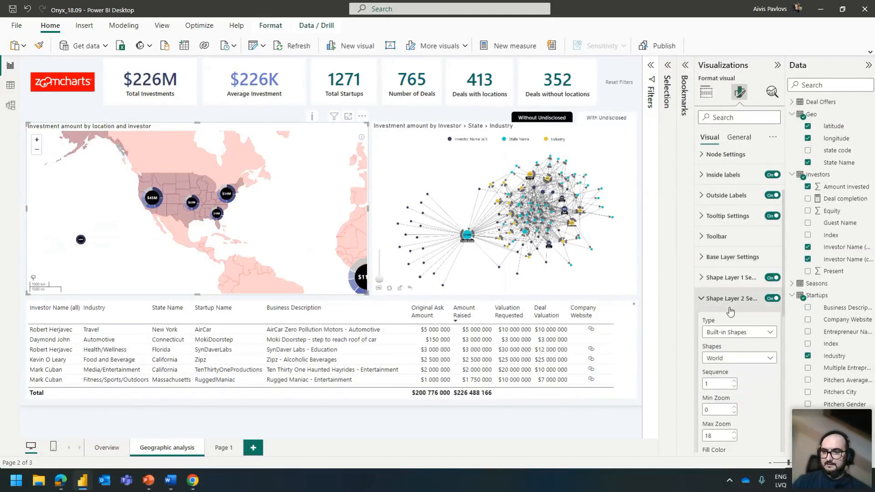
pyautogui.doubleClick(714, 409)
pyautogui.write('3')
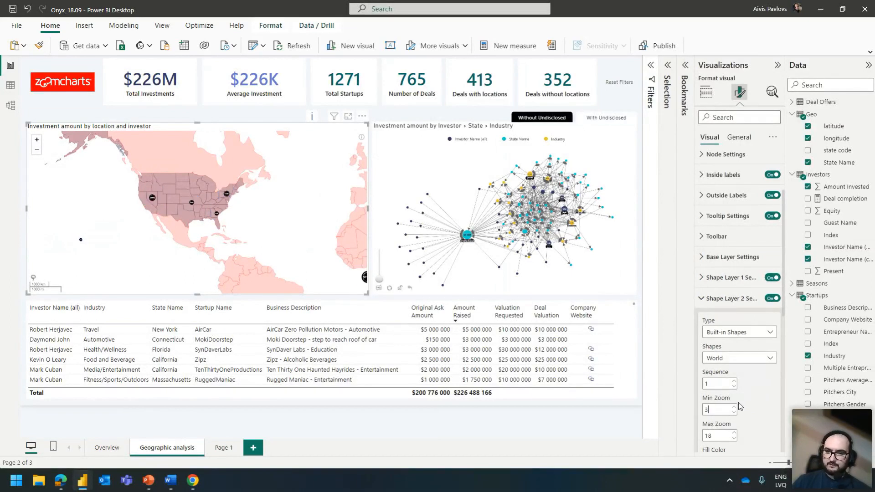
# Step: Set the minimum zoom of Shape Layer 1, which holds the USA shapes, to 3
pyautogui.click(731, 277)
pyautogui.doubleClick(721, 363)
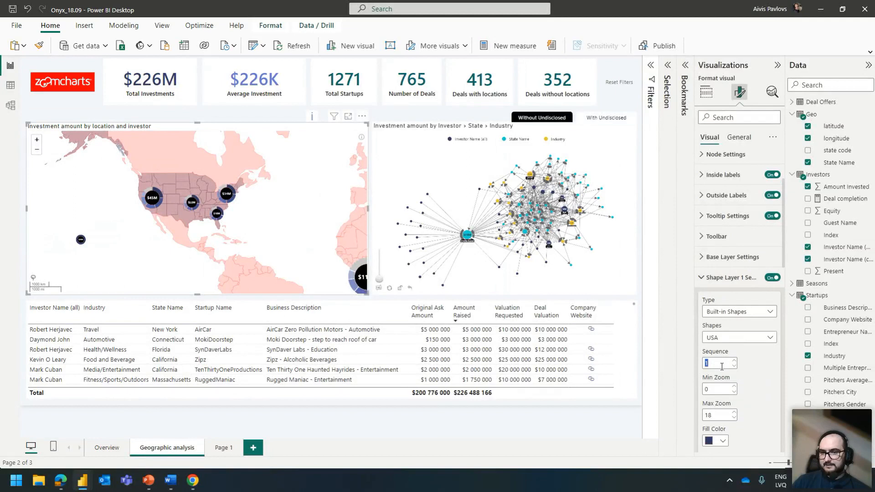
pyautogui.doubleClick(707, 388)
pyautogui.write('3')
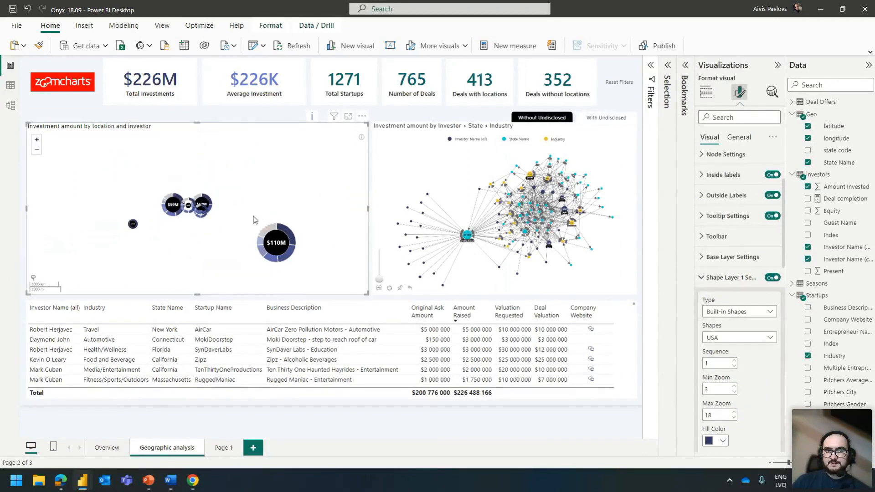
pyautogui.scroll(1, 248, 222)
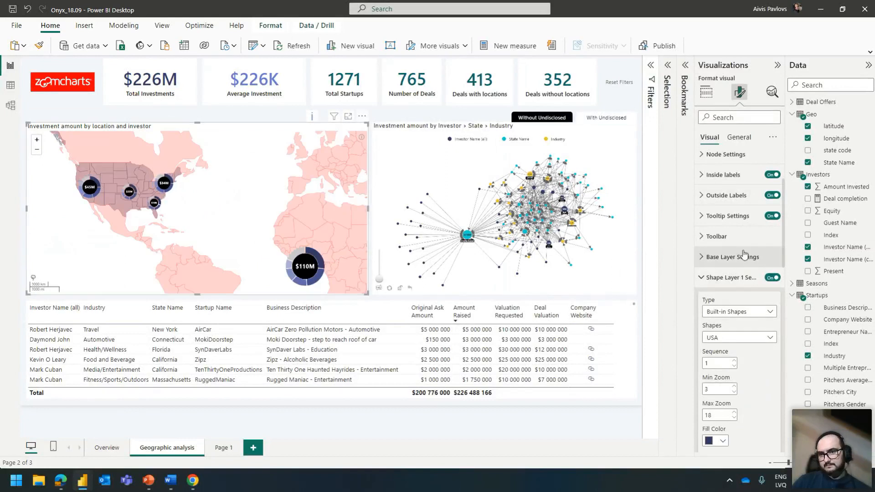
# Step: Set the World shape layer's maximum zoom to 3 and minimum zoom to 0, and check both layers on the map
pyautogui.click(741, 277)
pyautogui.scroll(-1, 731, 348)
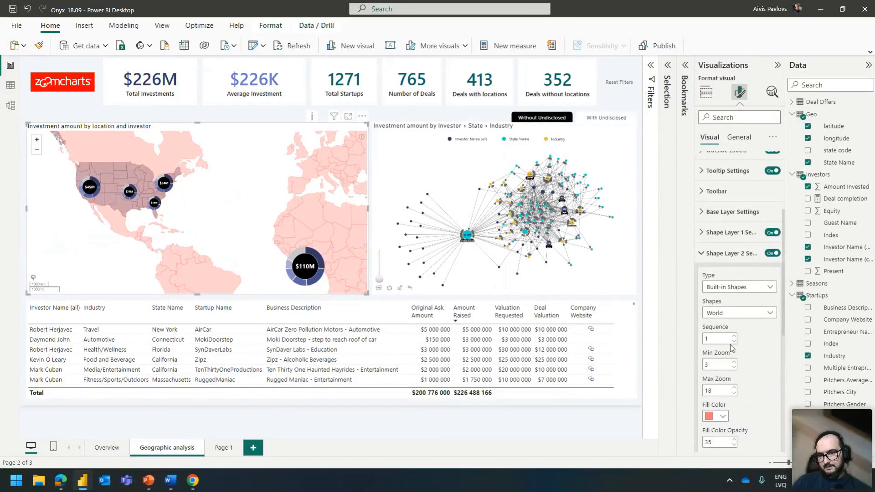
pyautogui.doubleClick(714, 390)
pyautogui.write('3')
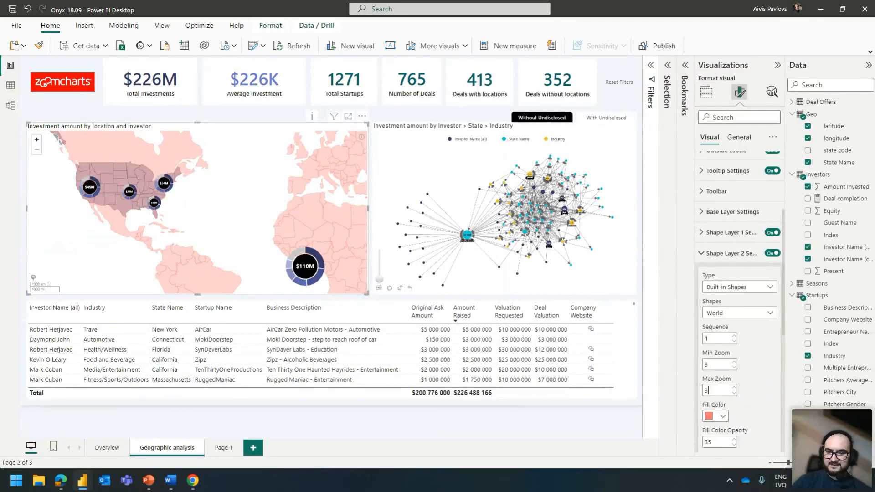
pyautogui.doubleClick(714, 363)
pyautogui.write('0')
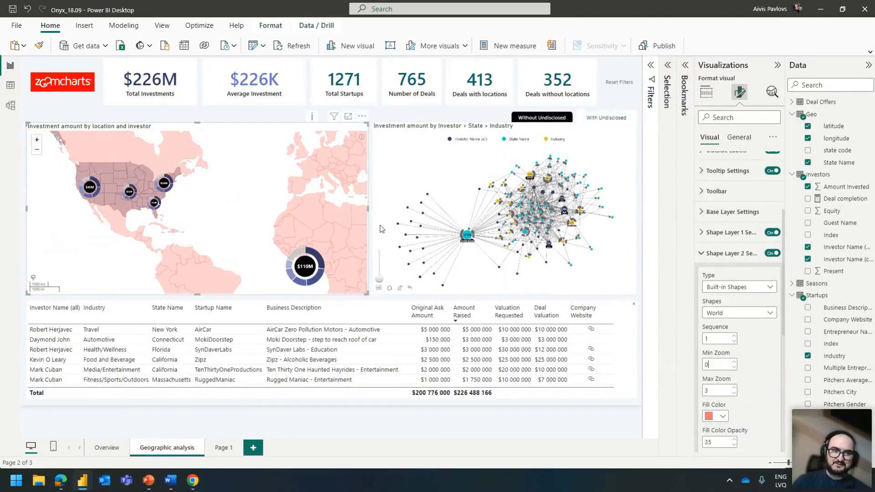
pyautogui.scroll(-3, 216, 203)
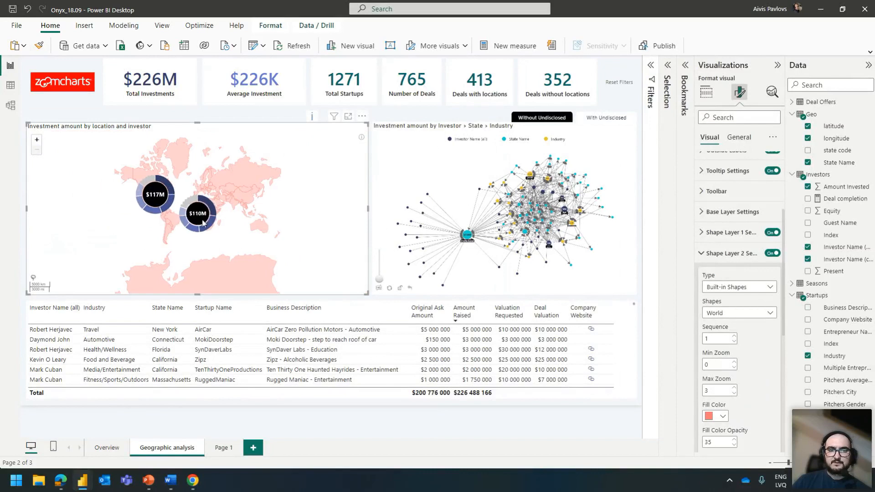
pyautogui.scroll(2, 113, 242)
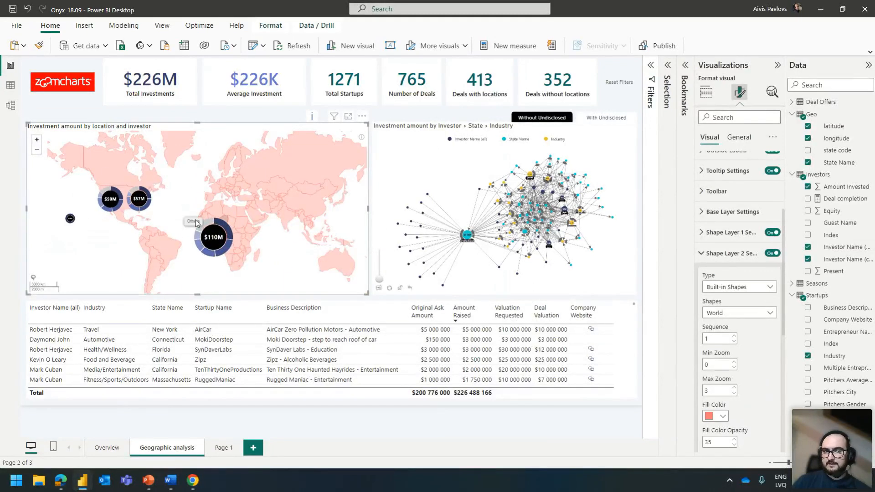
pyautogui.scroll(2, 109, 194)
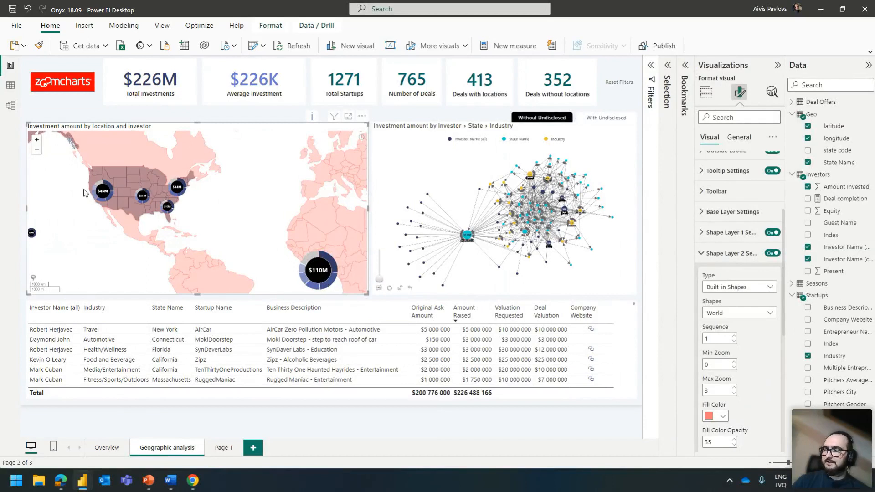
pyautogui.scroll(2, 82, 191)
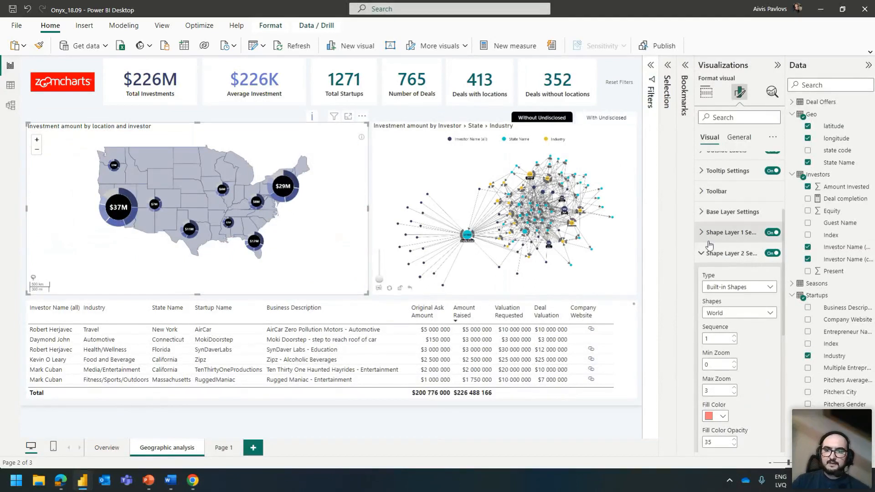
# Step: Switch the map's base layer type back to Custom Map
pyautogui.click(730, 253)
pyautogui.click(731, 246)
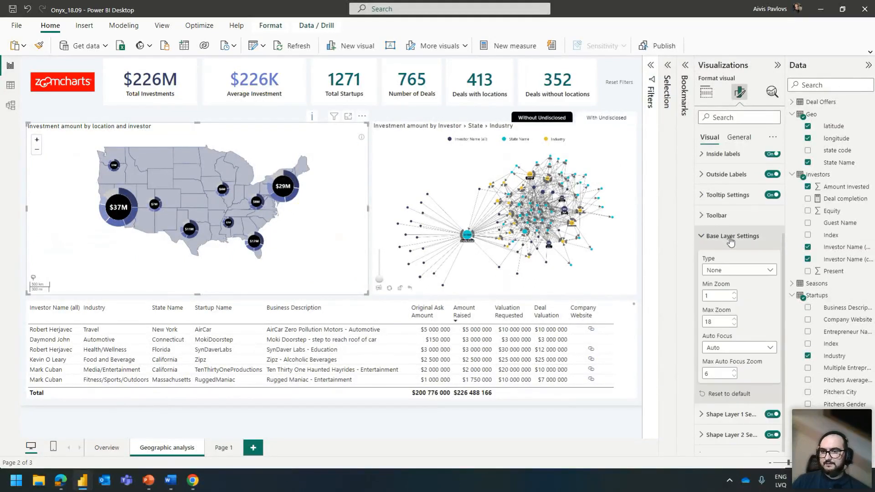
pyautogui.click(727, 269)
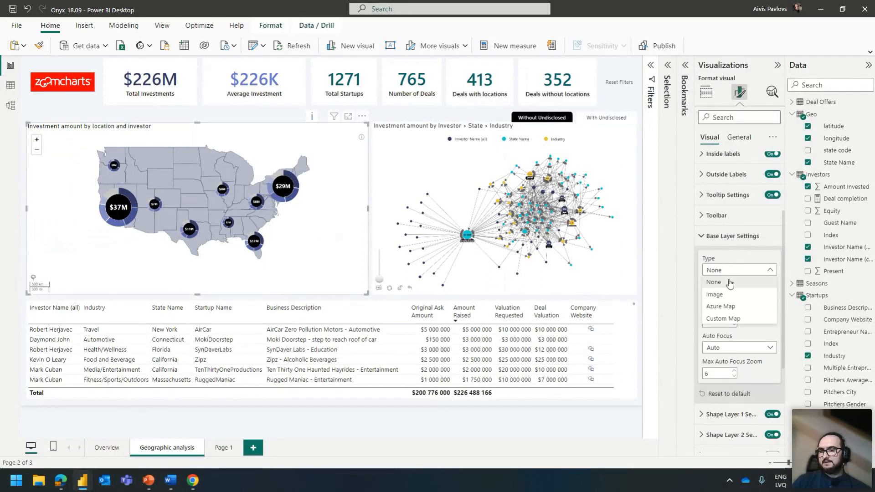
pyautogui.click(723, 318)
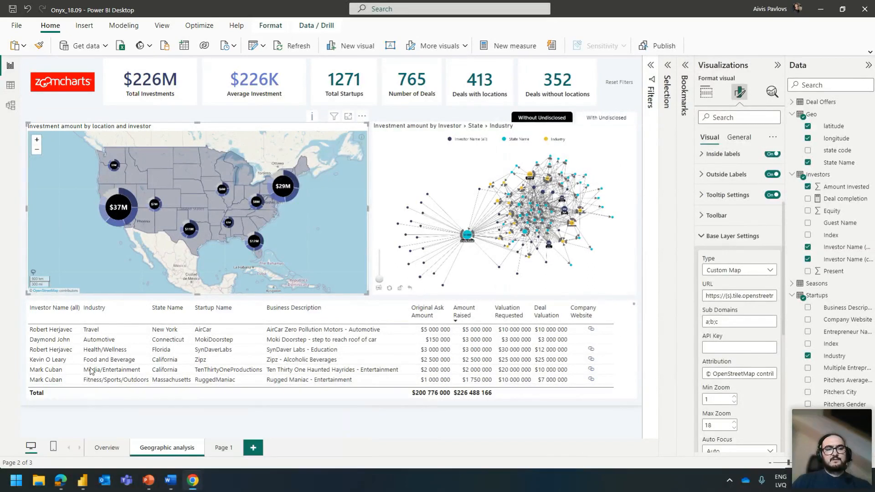
# Step: Switch to the Chrome browser and search Google for "butterfly chart" in a new tab
pyautogui.moveTo(192, 482)
pyautogui.click(291, 434)
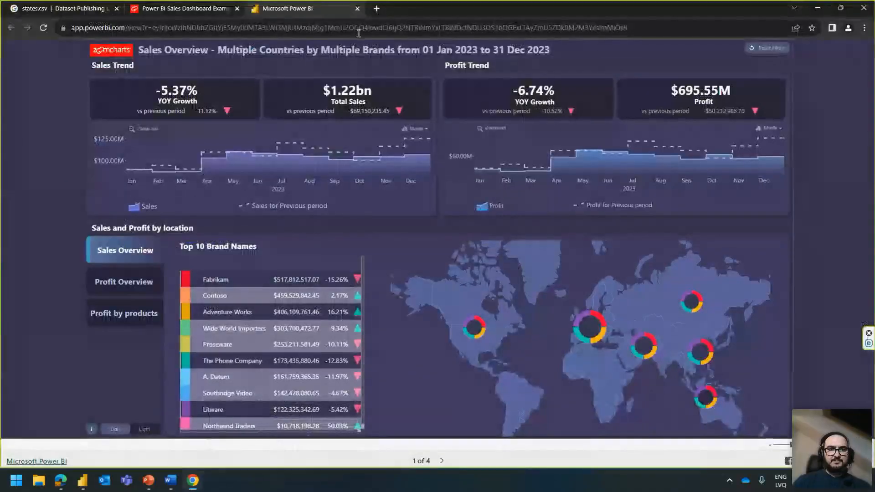
pyautogui.click(378, 10)
pyautogui.write('butterf')
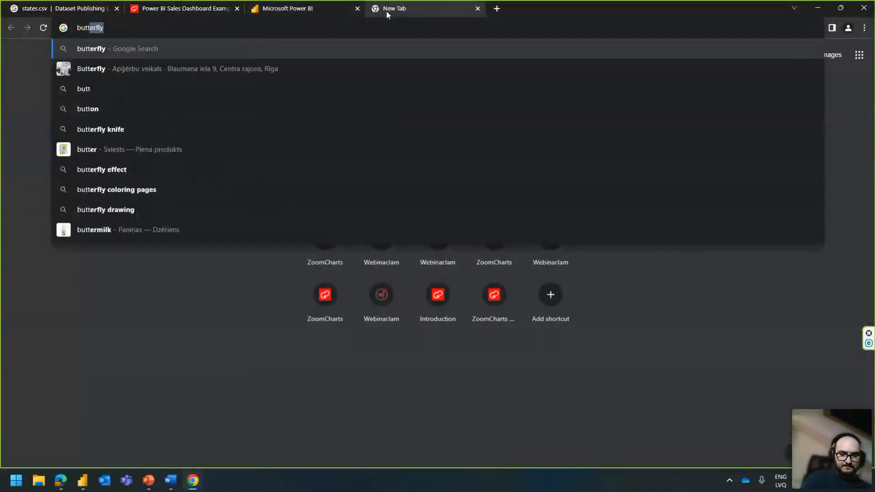
pyautogui.write('ly chart')
pyautogui.press('Return')
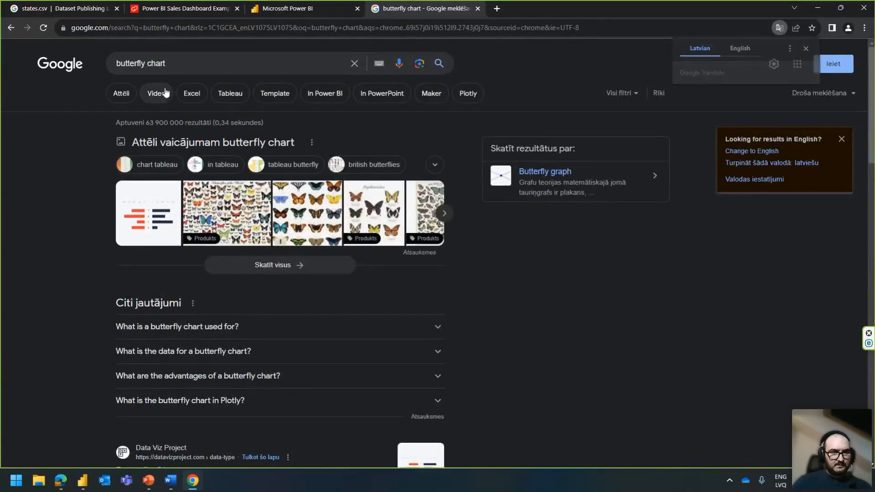
# Step: Show the image results for "butterfly chart" and preview the Zoho Analytics butterfly chart example
pyautogui.click(163, 92)
pyautogui.click(122, 93)
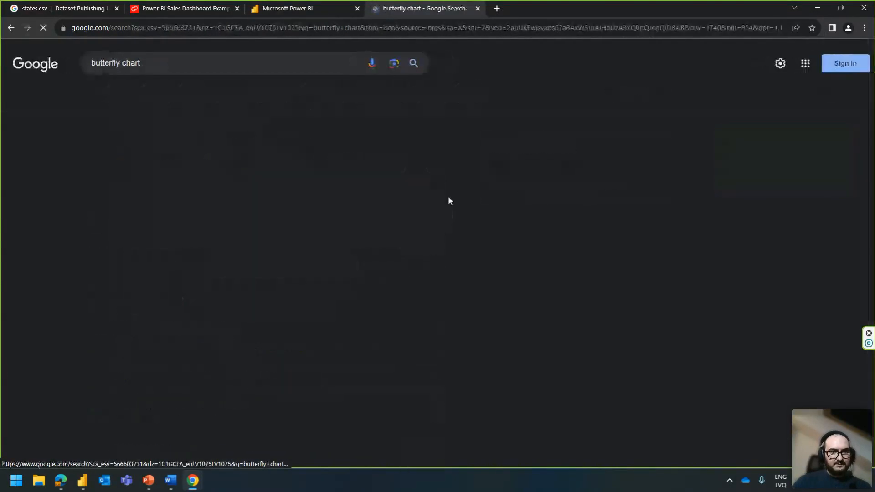
pyautogui.scroll(-1, 570, 183)
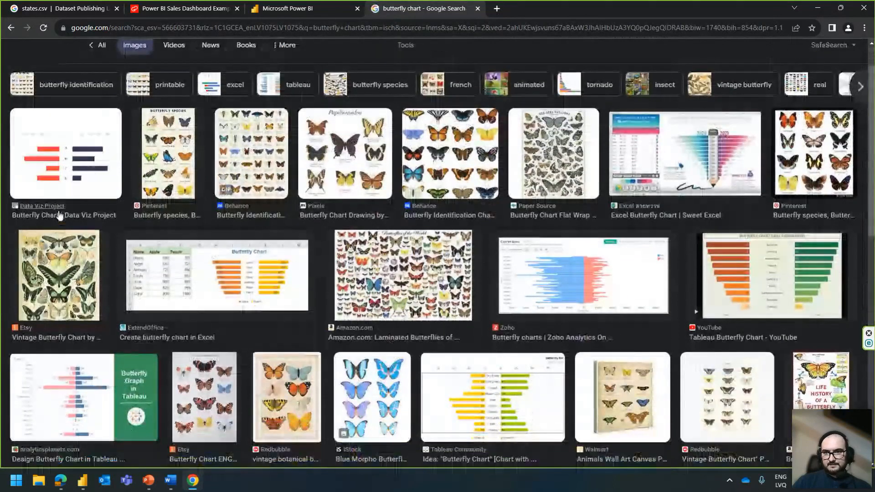
pyautogui.click(617, 275)
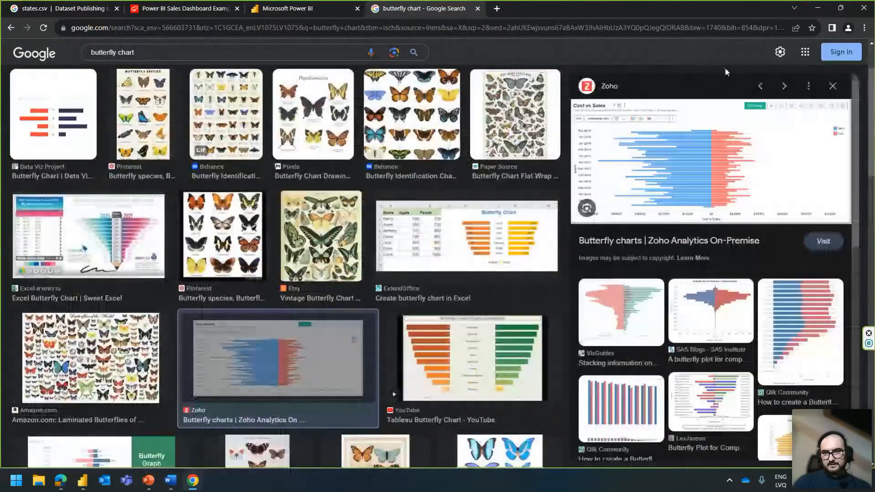
# Step: Open the Zoho Analytics source page of the previewed image and examine its Cost vs Sales butterfly chart
pyautogui.click(730, 147)
pyautogui.scroll(-2, 486, 290)
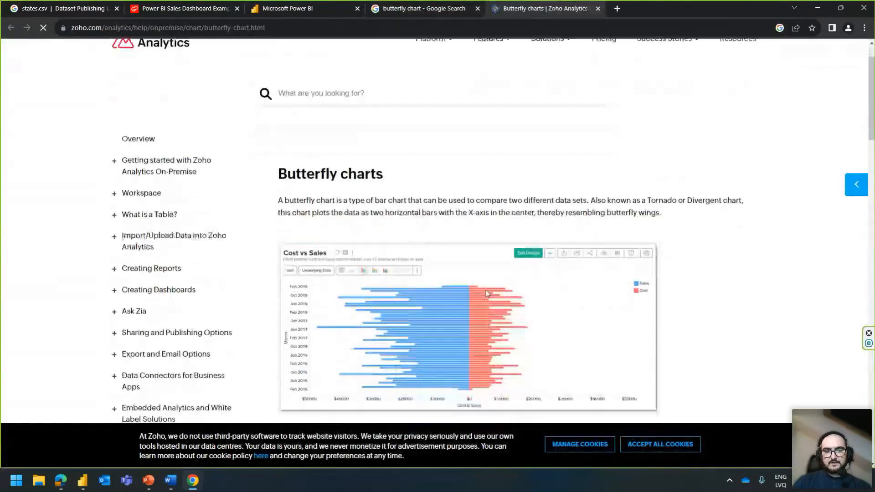
pyautogui.scroll(-1, 482, 289)
pyautogui.scroll(1, 477, 285)
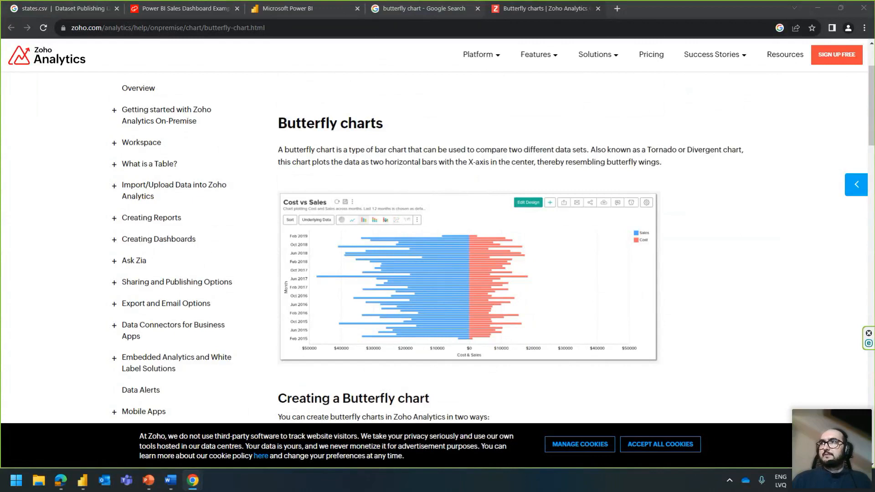
# Step: Maximize the ZoomCharts Academy window, open the Drill Down Graph PRO tutorials and look through the topic list
pyautogui.moveTo(349, 283); pyautogui.dragTo(255, 47)
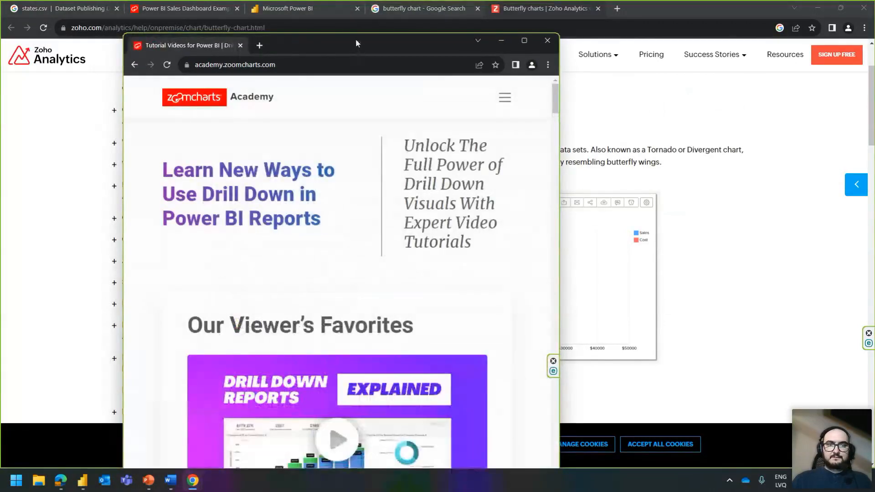
pyautogui.doubleClick(356, 41)
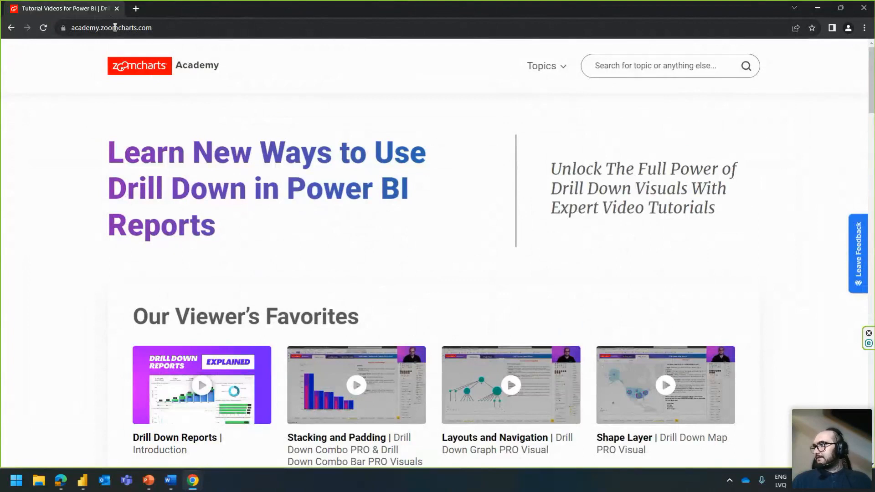
pyautogui.moveTo(538, 71)
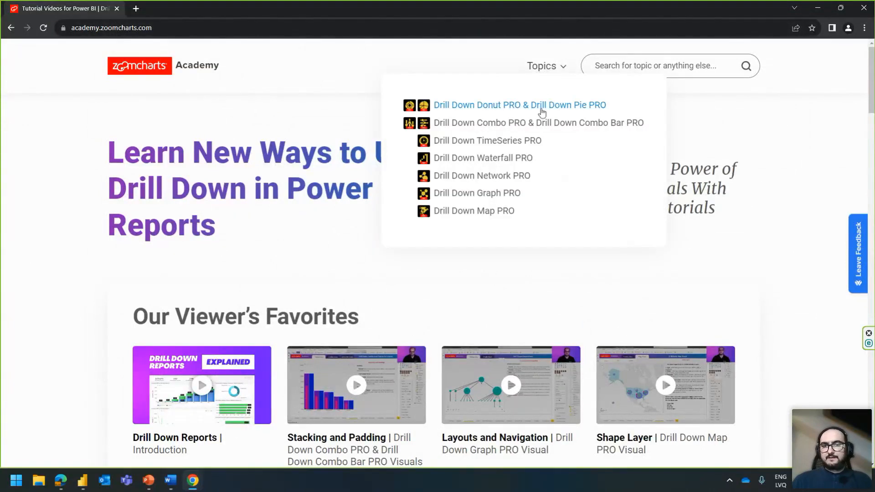
pyautogui.click(487, 198)
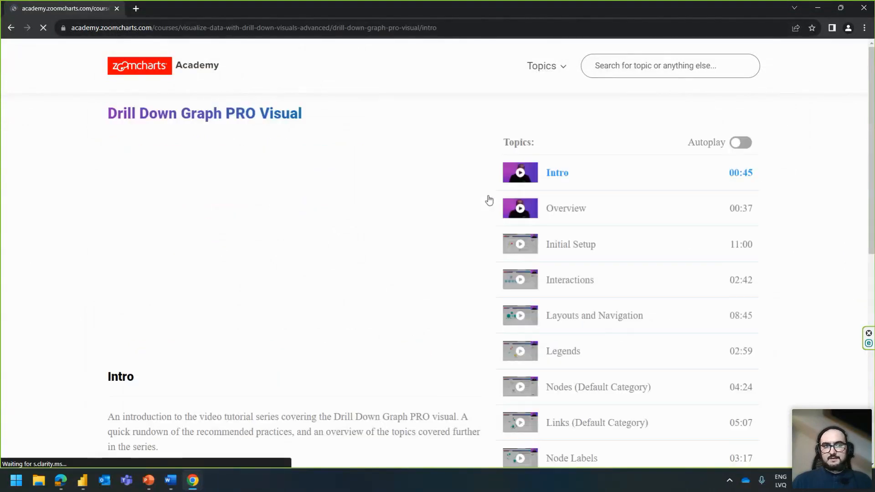
pyautogui.click(459, 187)
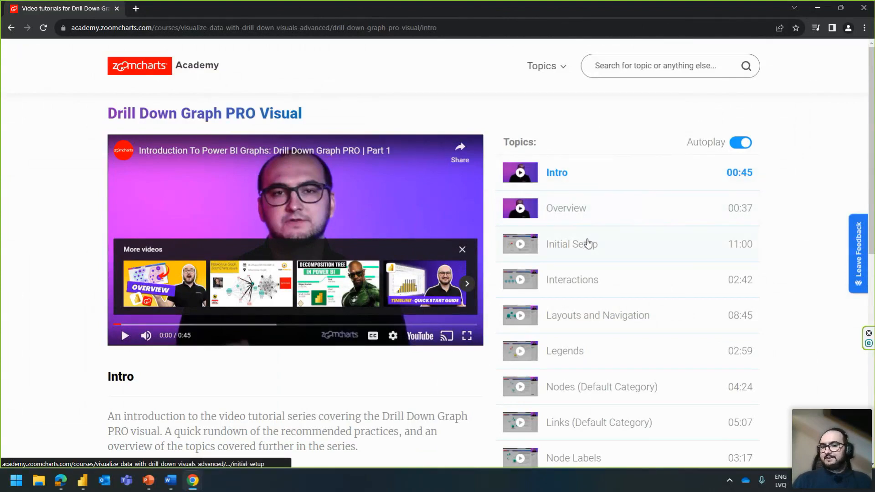
pyautogui.scroll(-1, 586, 244)
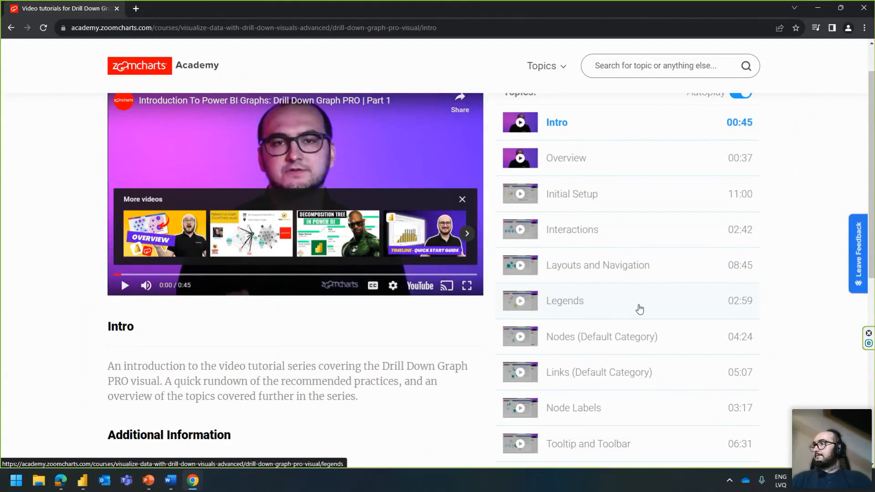
# Step: Try the academy's feedback form with a five-star rating, close it without submitting and minimize the browser window
pyautogui.click(857, 255)
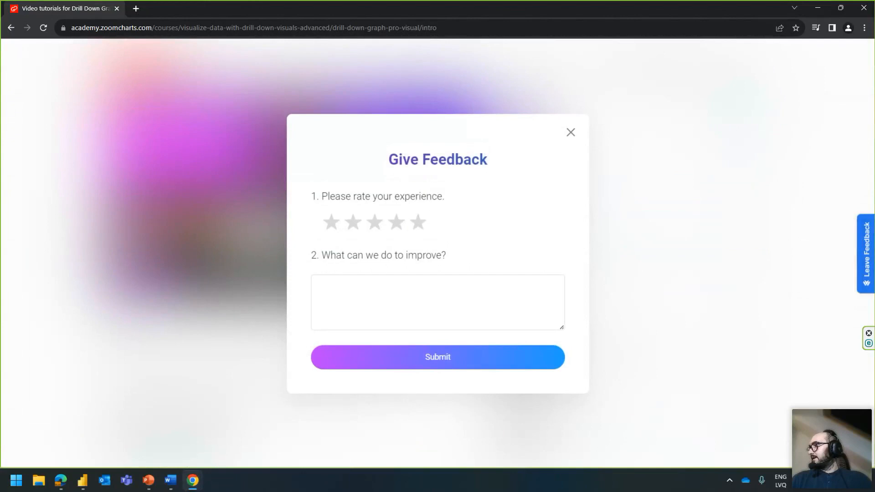
pyautogui.click(418, 223)
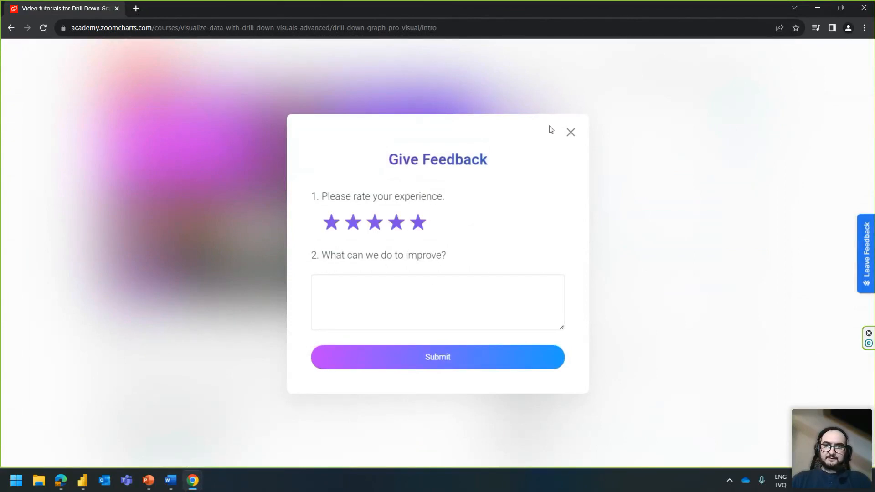
pyautogui.click(575, 133)
pyautogui.click(815, 7)
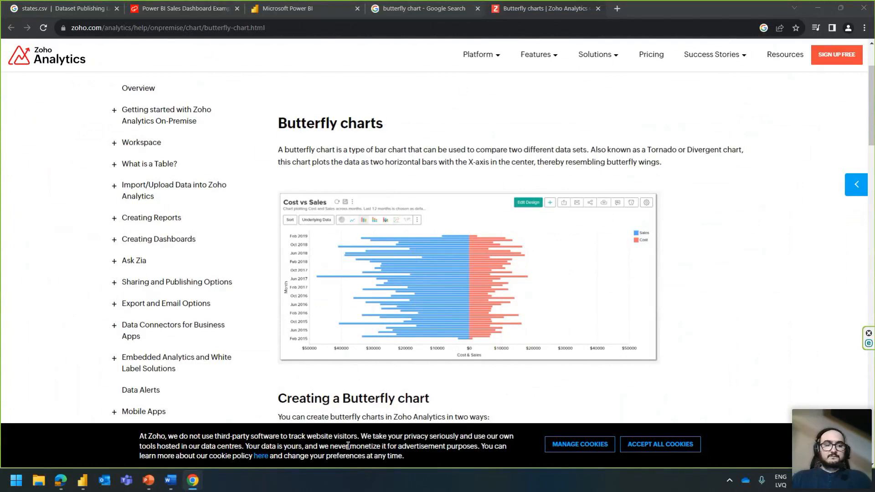
# Step: Switch to the Onyx_18.09 report in Power BI Desktop
pyautogui.moveTo(86, 483)
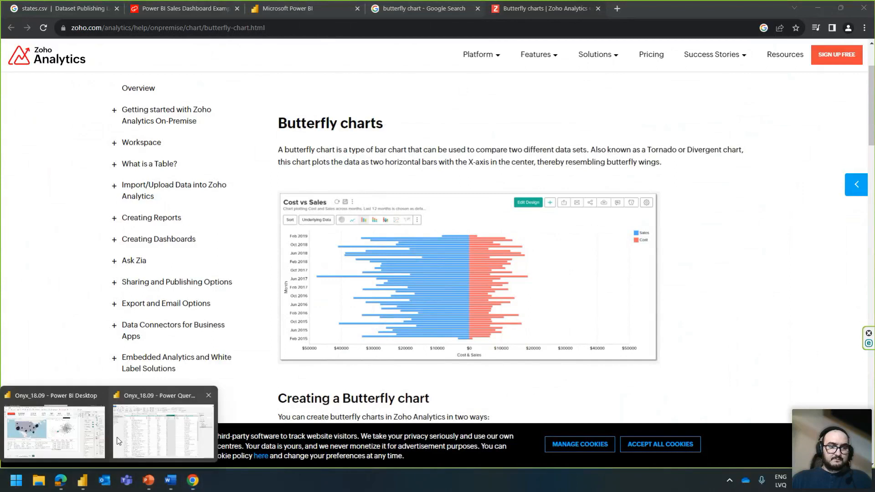
pyautogui.click(68, 424)
pyautogui.click(401, 119)
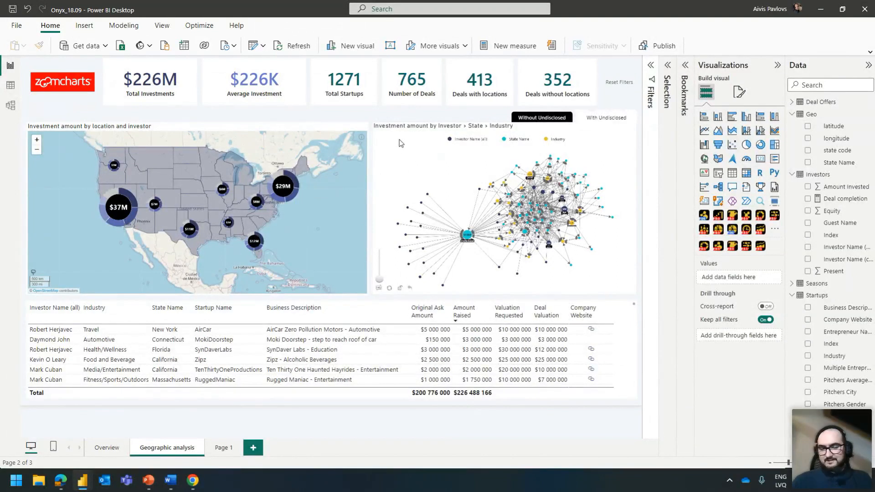
pyautogui.hotkey('alt', 'Tab')
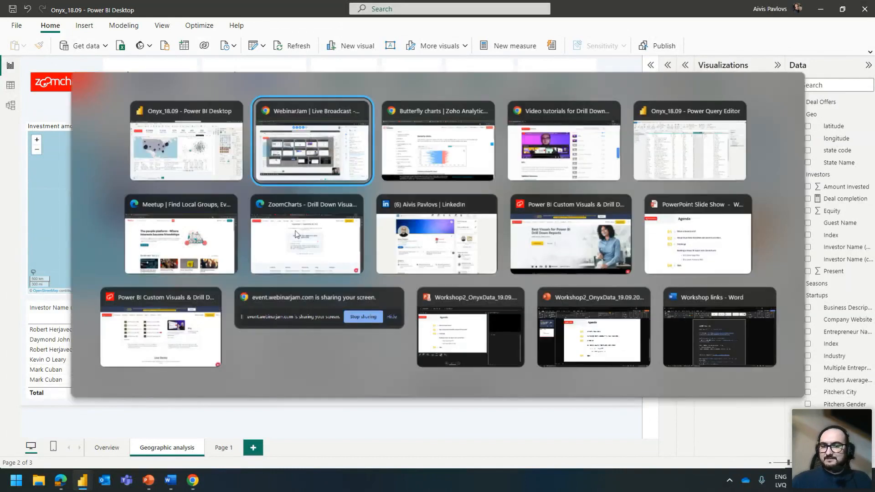
pyautogui.click(739, 345)
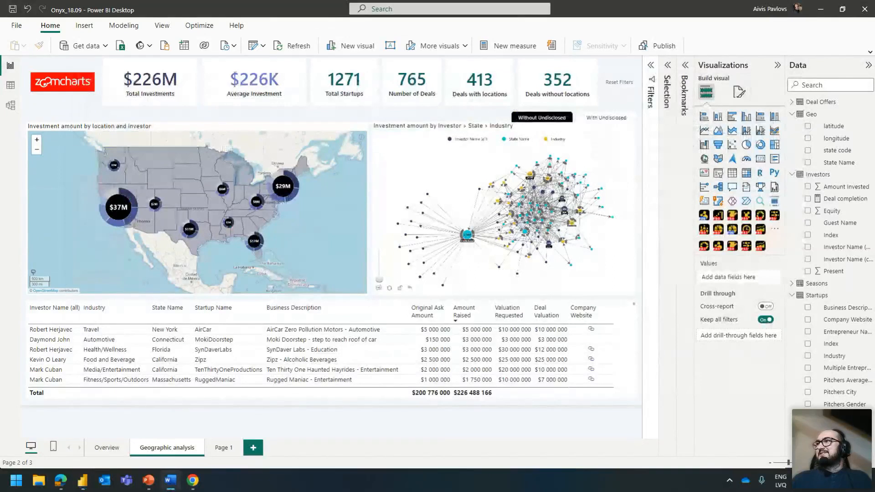
pyautogui.hotkey('alt', 'Tab')
pyautogui.hotkey('alt', 'Tab')
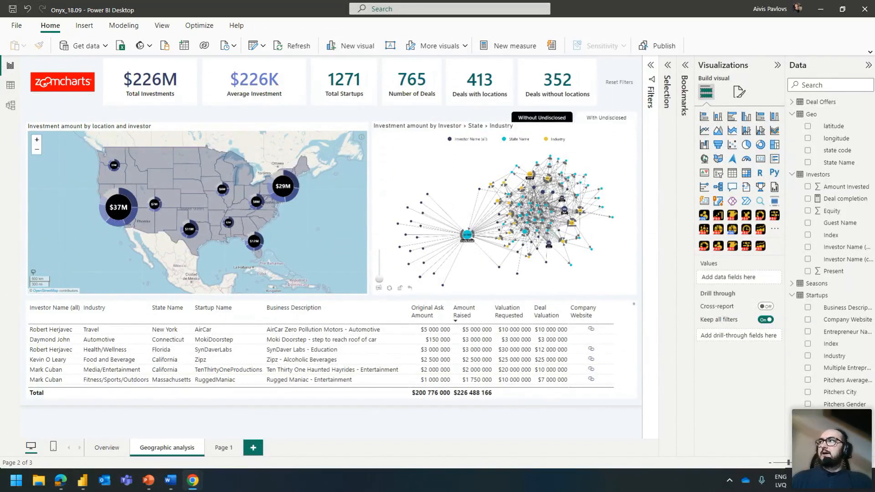
pyautogui.moveTo(191, 483)
pyautogui.click(75, 433)
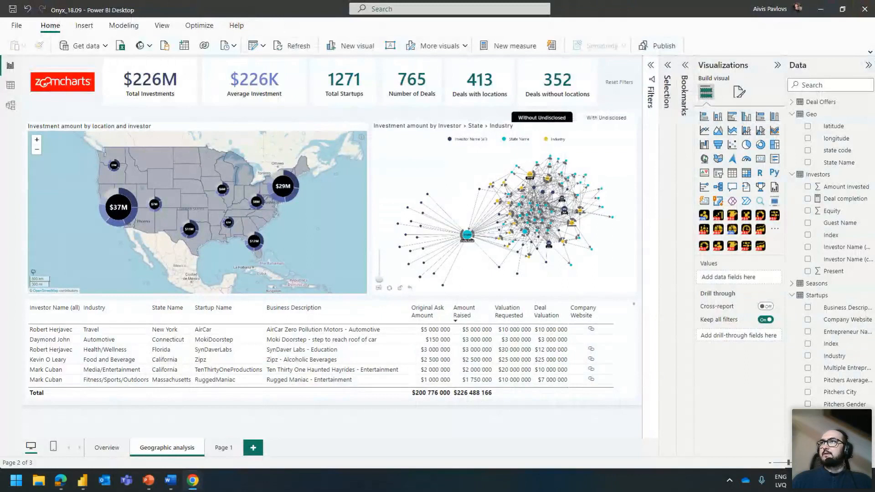
# Step: Switch to the Edge browser and open the Terms and Conditions linked under the judging criteria on Onyx Data's Dataset Challenge page
pyautogui.moveTo(148, 480)
pyautogui.moveTo(60, 480)
pyautogui.click(57, 433)
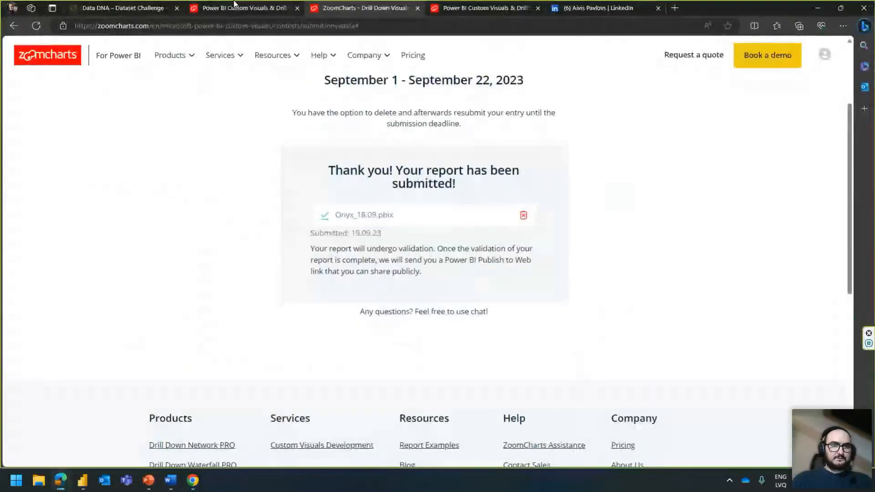
pyautogui.click(129, 12)
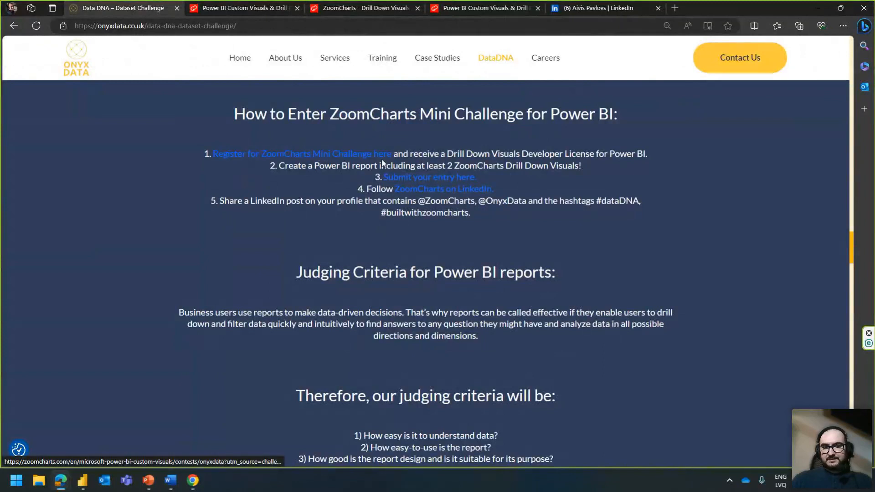
pyautogui.scroll(-3, 356, 260)
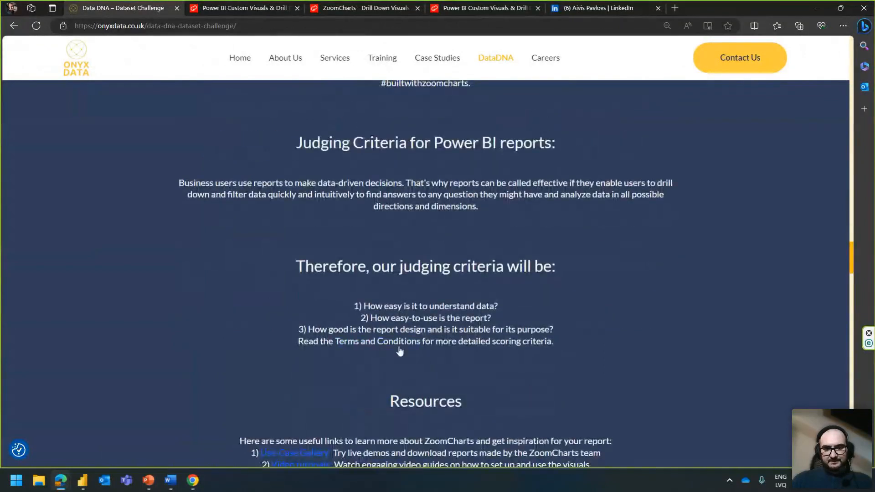
pyautogui.scroll(-1, 368, 346)
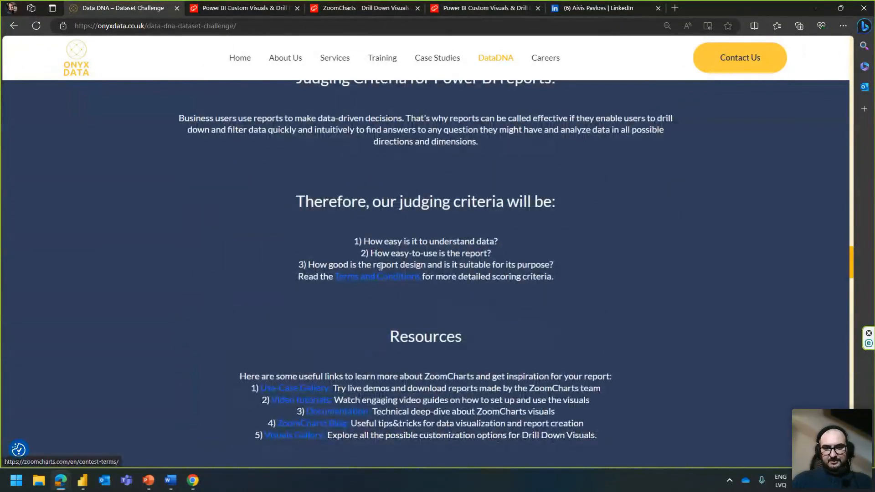
pyautogui.click(365, 277)
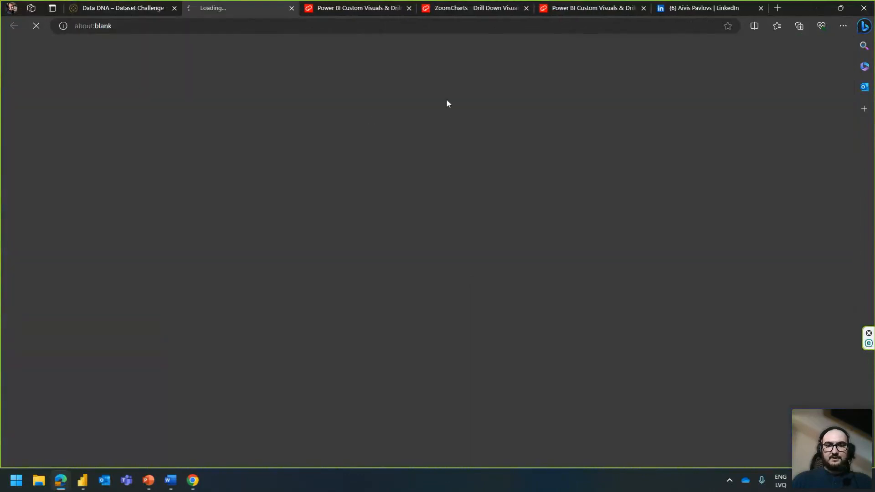
# Step: Read through the contest terms document, from the overview to the section on judging and scoring criteria
pyautogui.scroll(-1, 295, 162)
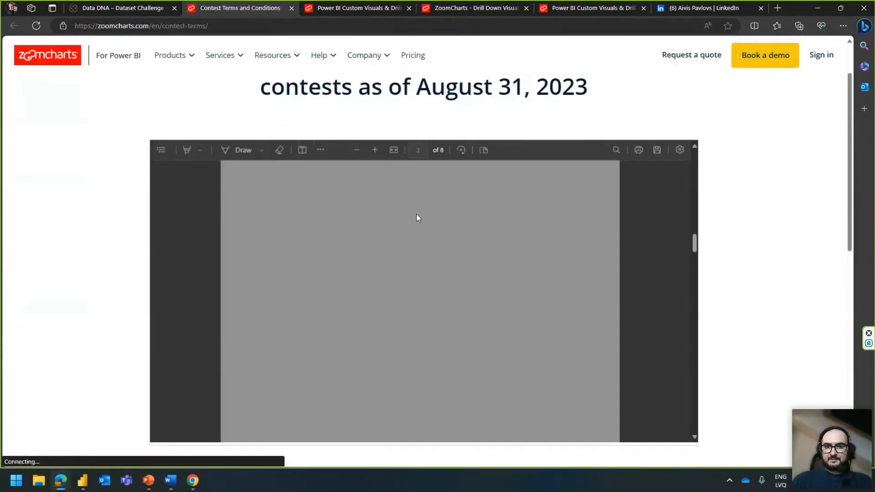
pyautogui.scroll(-2, 369, 232)
pyautogui.scroll(3, 369, 234)
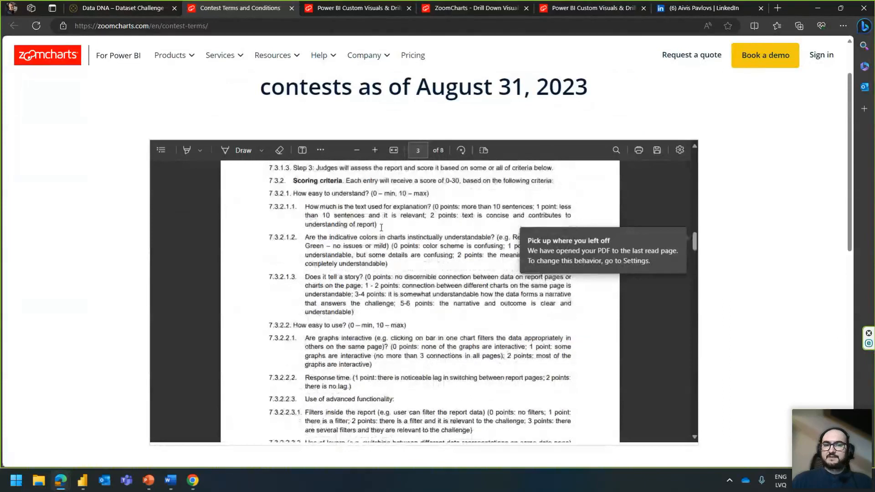
pyautogui.scroll(4, 381, 228)
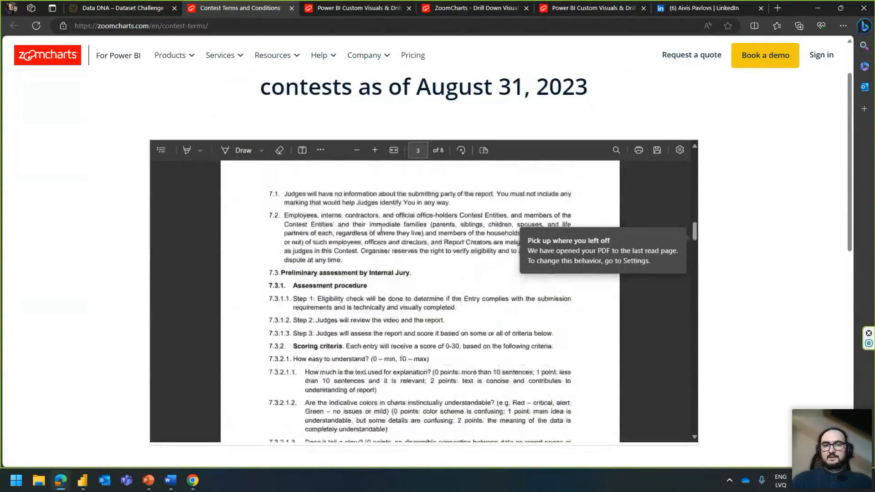
pyautogui.scroll(5, 380, 228)
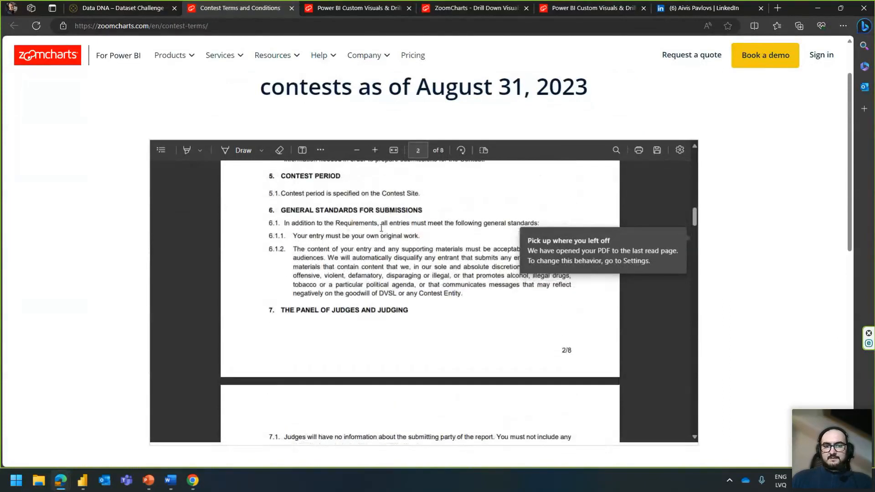
pyautogui.scroll(3, 380, 228)
pyautogui.scroll(8, 381, 227)
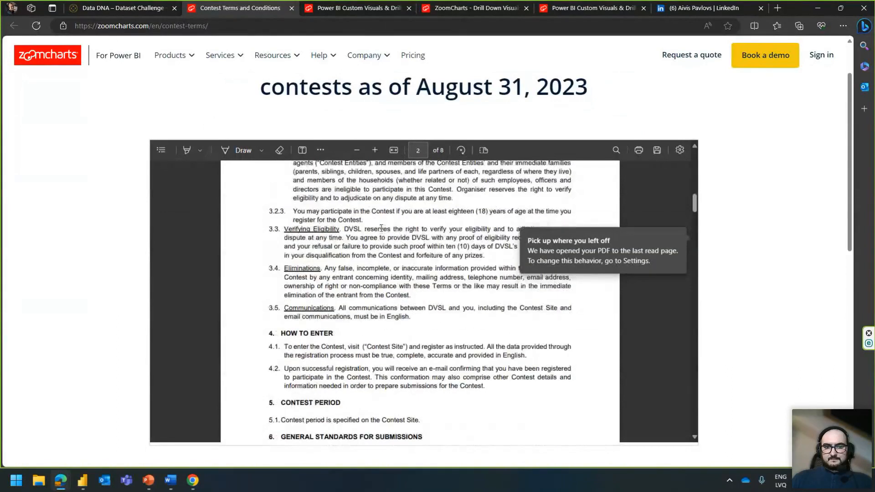
pyautogui.scroll(10, 381, 232)
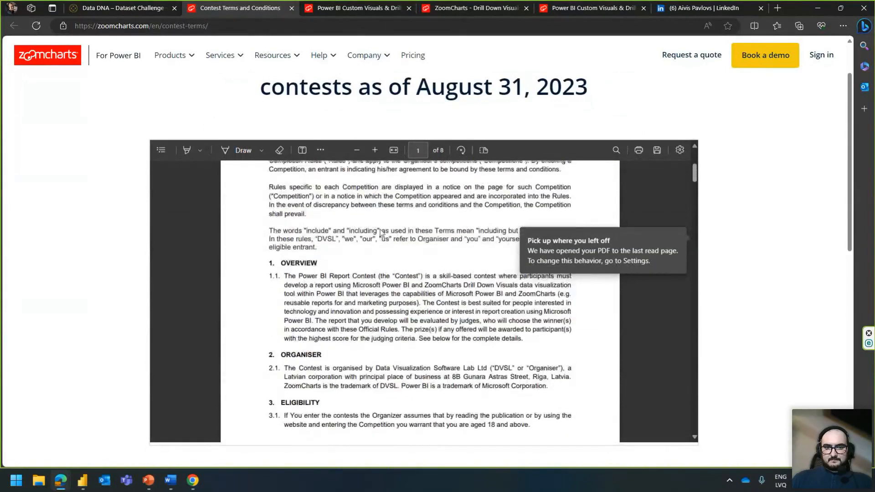
pyautogui.scroll(-20, 381, 230)
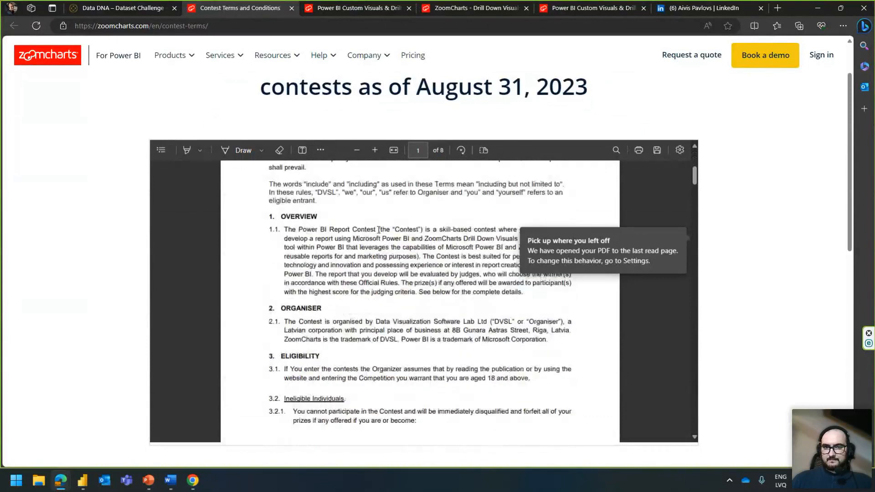
pyautogui.scroll(-5, 378, 231)
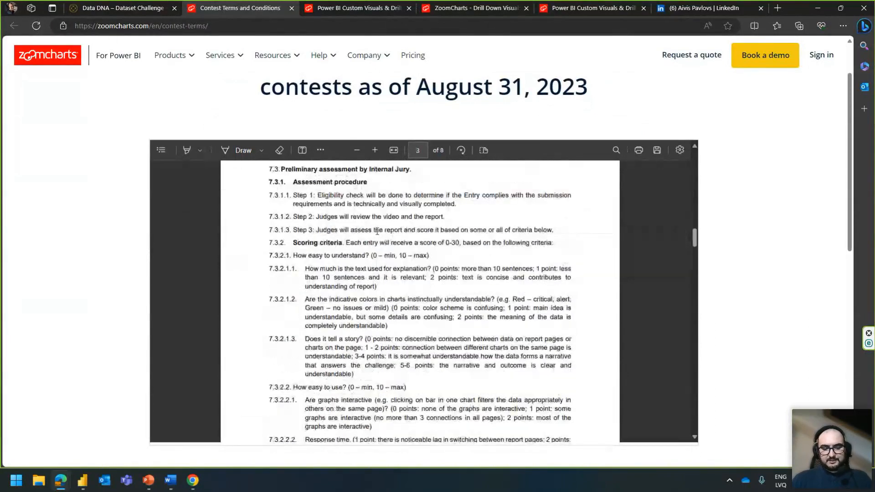
# Step: Search the contest terms for "page" and go through the matches to the scoring criteria
pyautogui.hotkey('ctrl', 'f')
pyautogui.write('page')
pyautogui.press('Return')
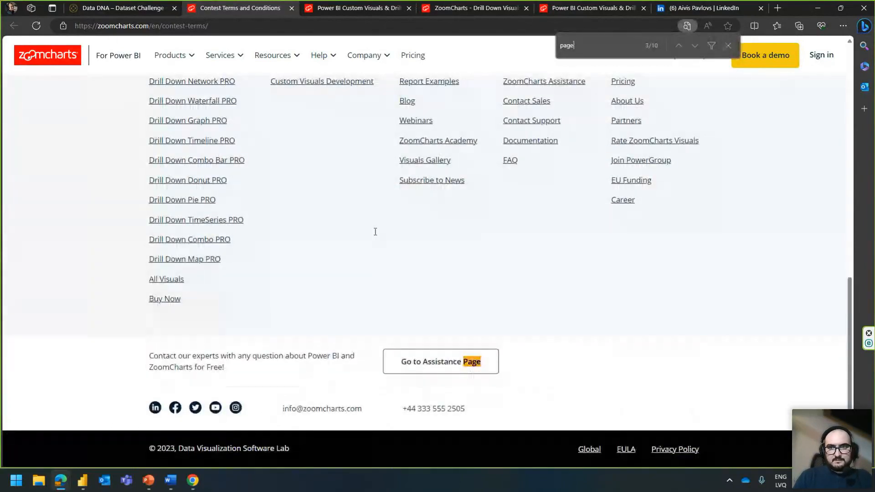
pyautogui.click(694, 48)
pyautogui.click(694, 48)
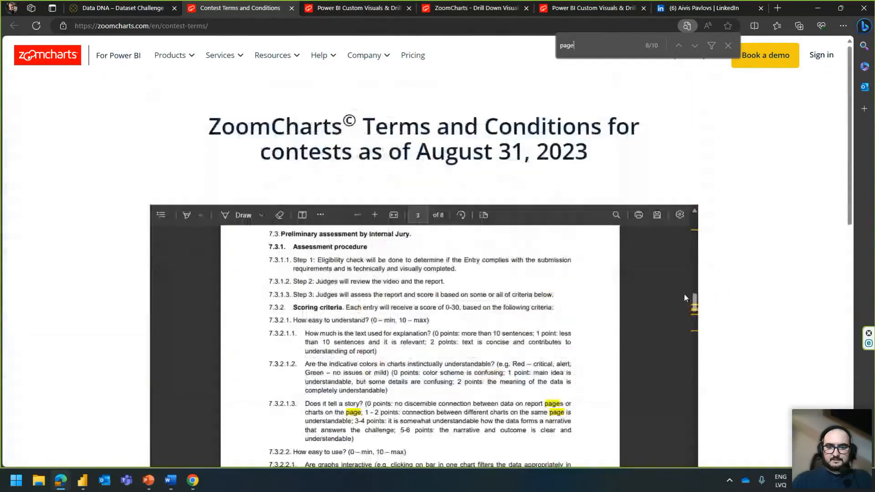
# Step: Restart the search for "page" in the contest terms and check the matches in the story-telling and ease-of-use scoring criteria
pyautogui.scroll(-4, 684, 293)
pyautogui.click(617, 214)
pyautogui.click(727, 46)
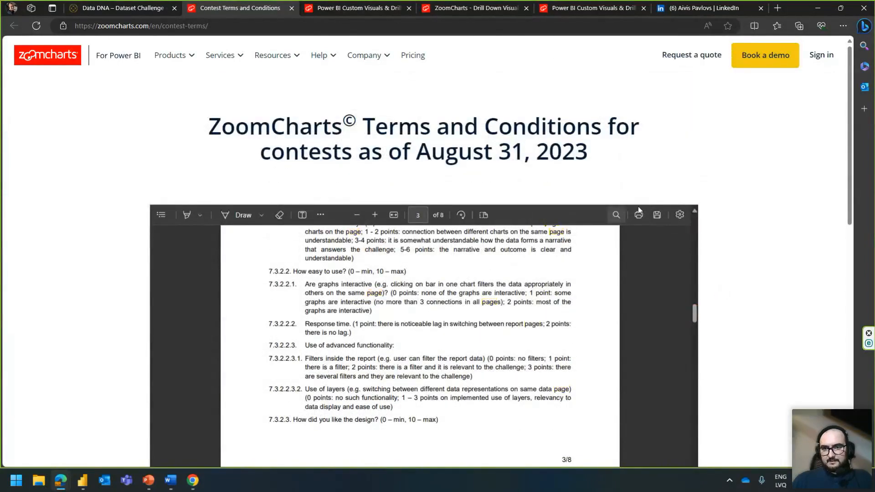
pyautogui.click(615, 215)
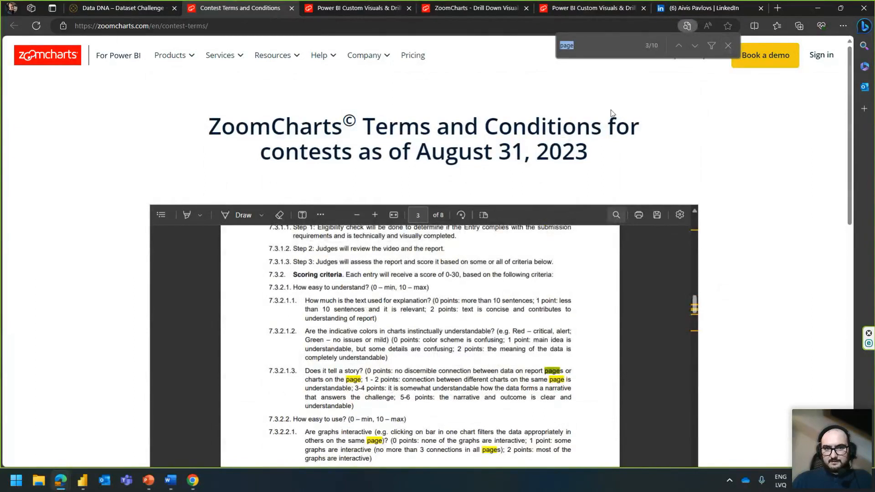
pyautogui.click(694, 47)
pyautogui.click(695, 48)
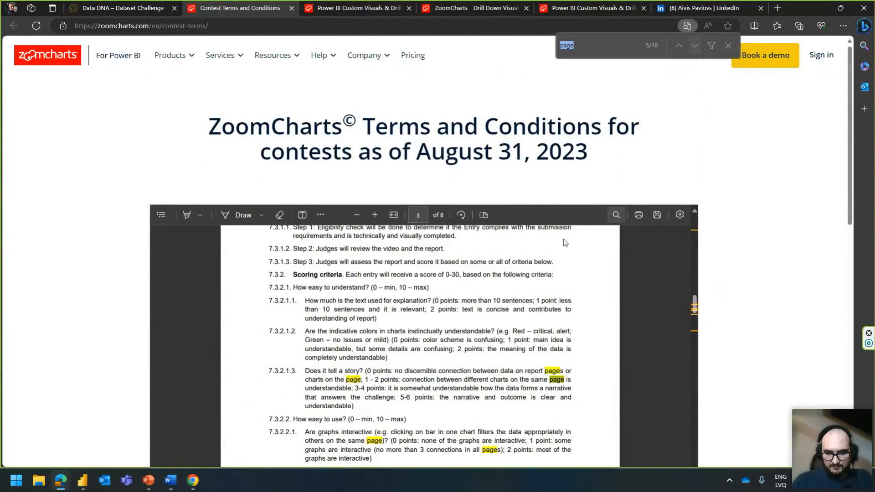
pyautogui.scroll(-1, 563, 241)
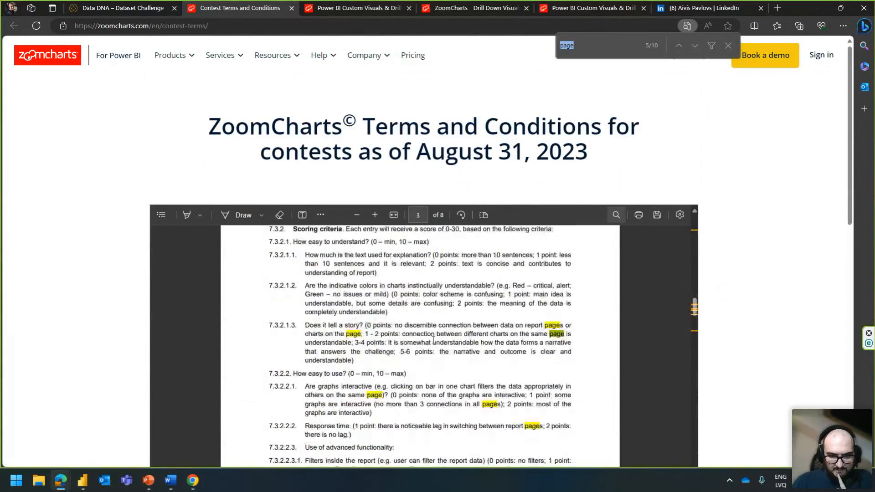
# Step: Go through the remaining matches for "page" up to clause 7.4, return to the scoring criteria and close the search
pyautogui.click(695, 45)
pyautogui.click(695, 45)
pyautogui.click(695, 45)
pyautogui.click(698, 43)
pyautogui.click(698, 43)
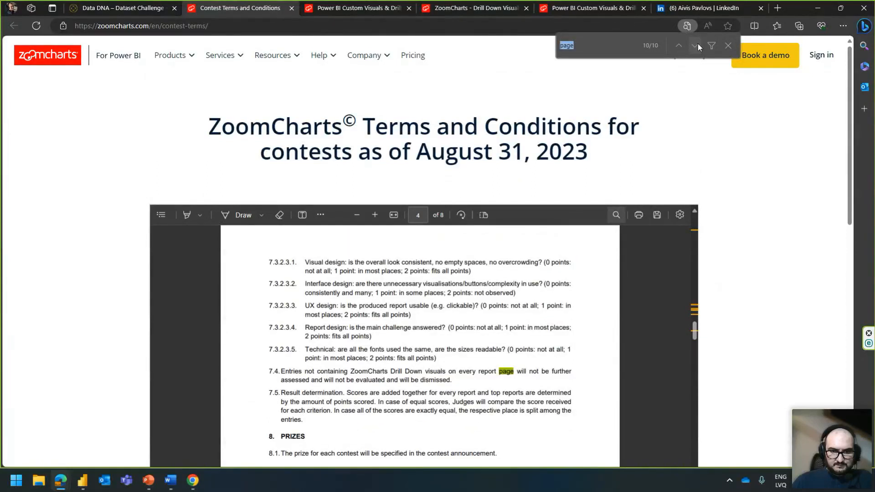
pyautogui.click(698, 43)
pyautogui.click(698, 43)
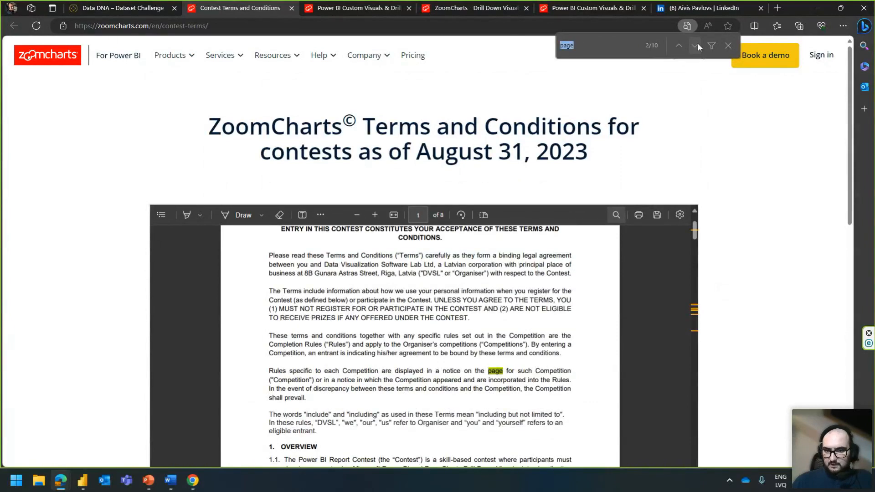
pyautogui.click(698, 43)
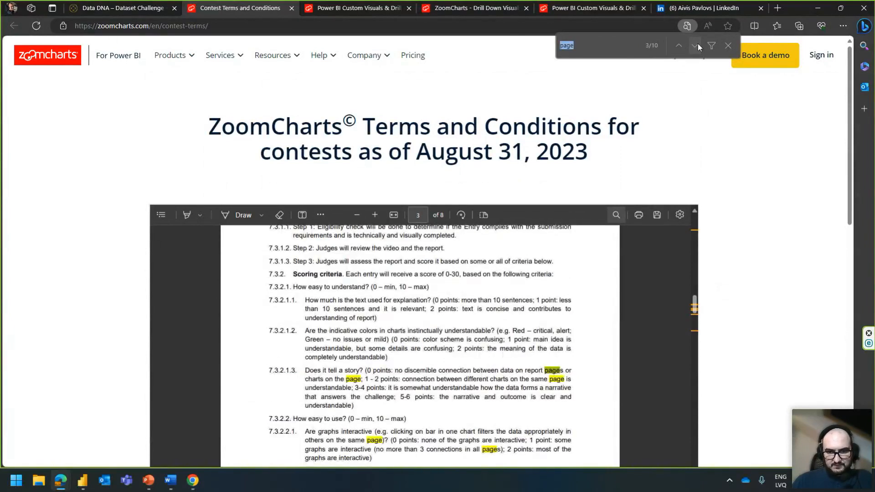
pyautogui.click(698, 43)
pyautogui.click(698, 42)
pyautogui.click(698, 43)
pyautogui.click(698, 43)
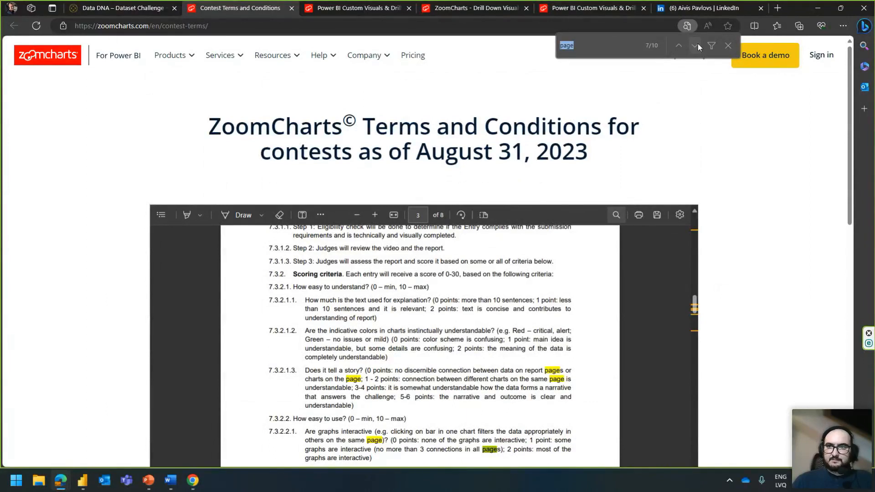
pyautogui.click(728, 45)
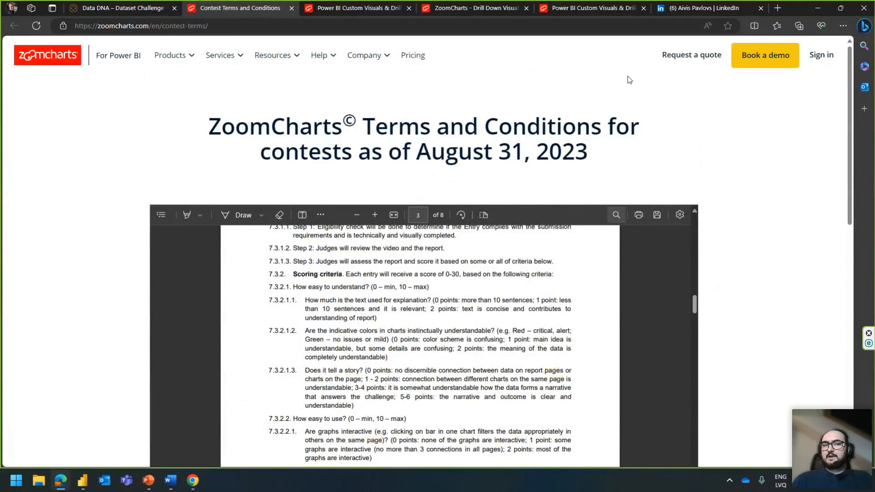
# Step: Close the contest terms, reopen them from the challenge page's Terms and Conditions link, and select their web address before switching to Chrome
pyautogui.click(291, 8)
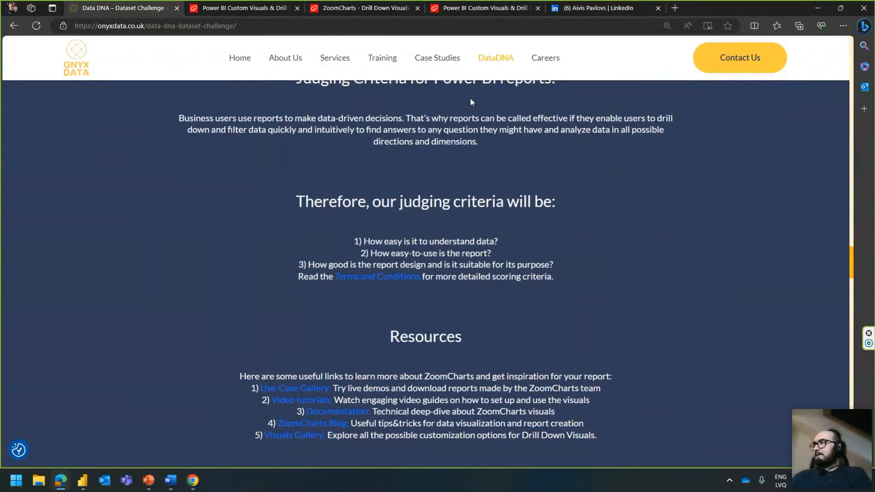
pyautogui.click(365, 277)
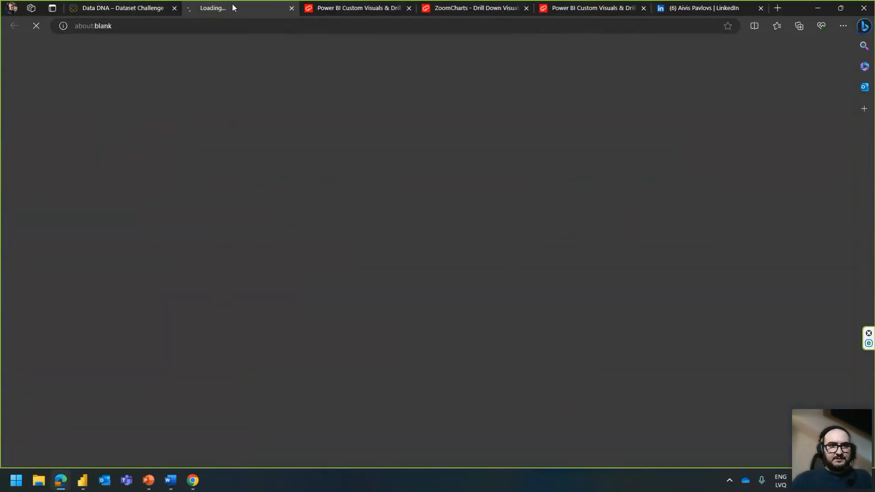
pyautogui.click(190, 27)
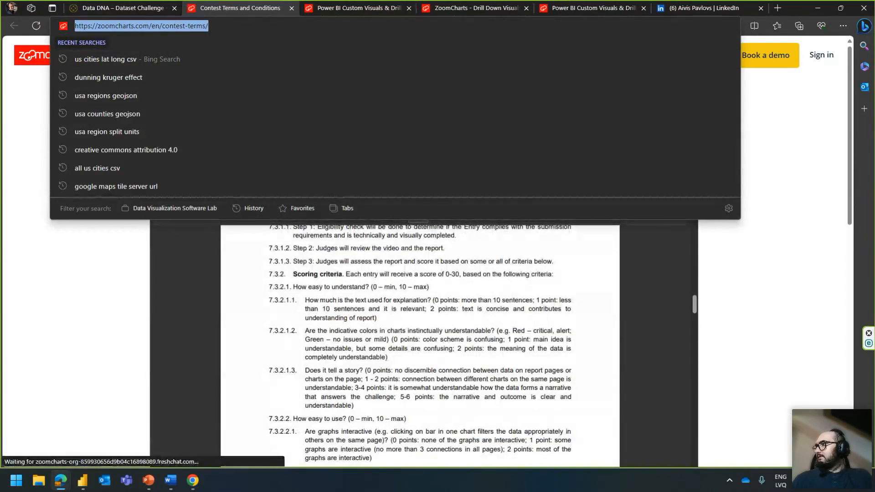
pyautogui.hotkey('alt', 'Tab')
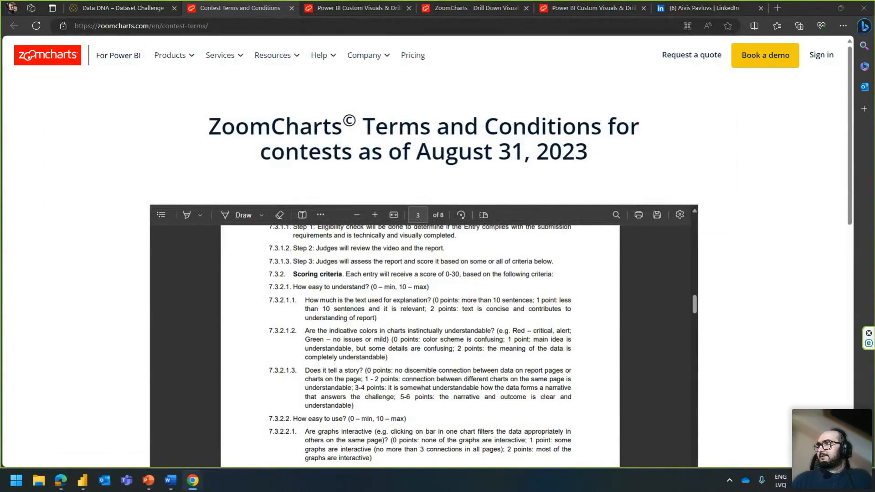
# Step: Close the contest terms page in Edge and switch to the Onyx_18.09 report in Power BI Desktop
pyautogui.click(292, 8)
pyautogui.click(247, 8)
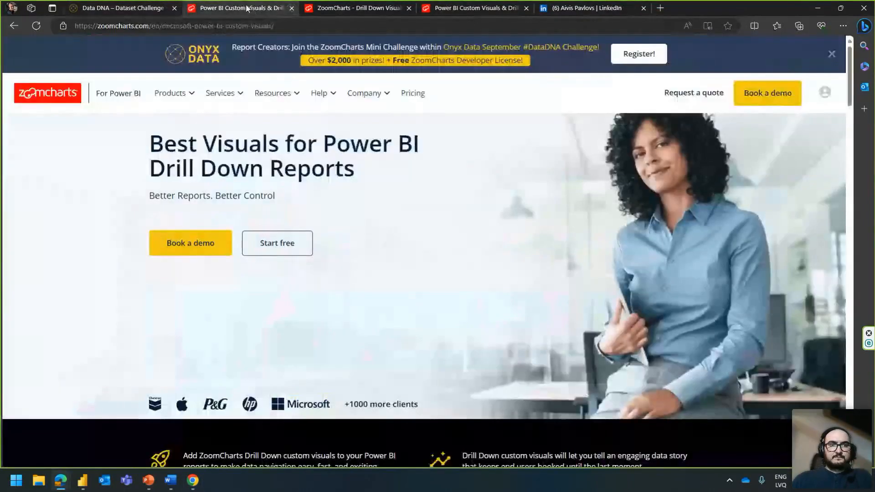
pyautogui.moveTo(83, 480)
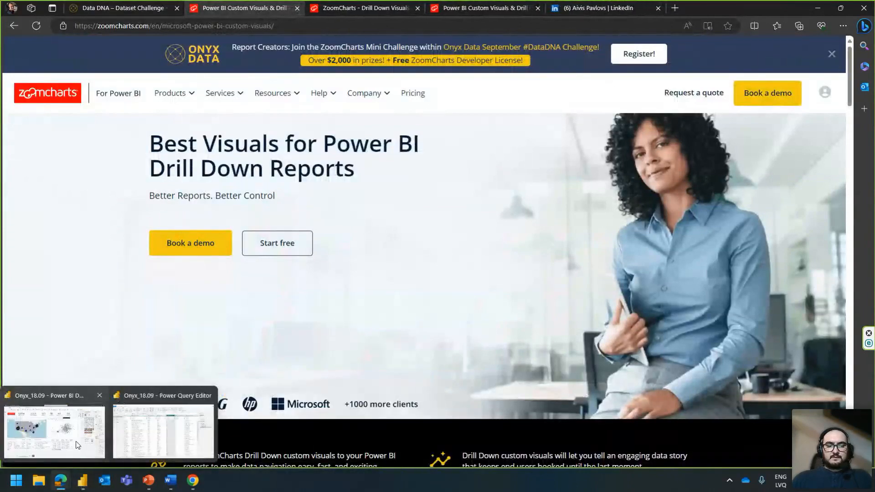
pyautogui.click(52, 423)
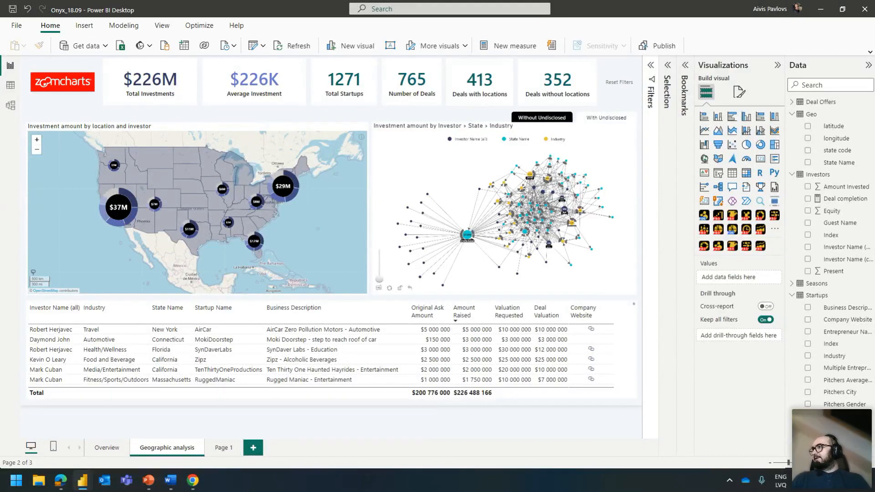
# Step: Return to the Data DNA Dataset Challenge page in Edge and select its web address before switching to Chrome
pyautogui.moveTo(64, 482)
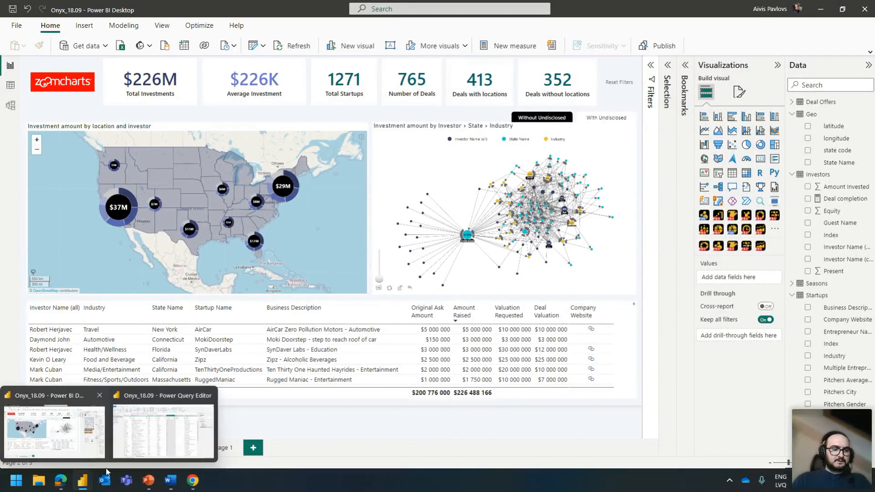
pyautogui.click(65, 455)
pyautogui.click(119, 8)
pyautogui.click(138, 26)
pyautogui.hotkey('ctrl', 'a')
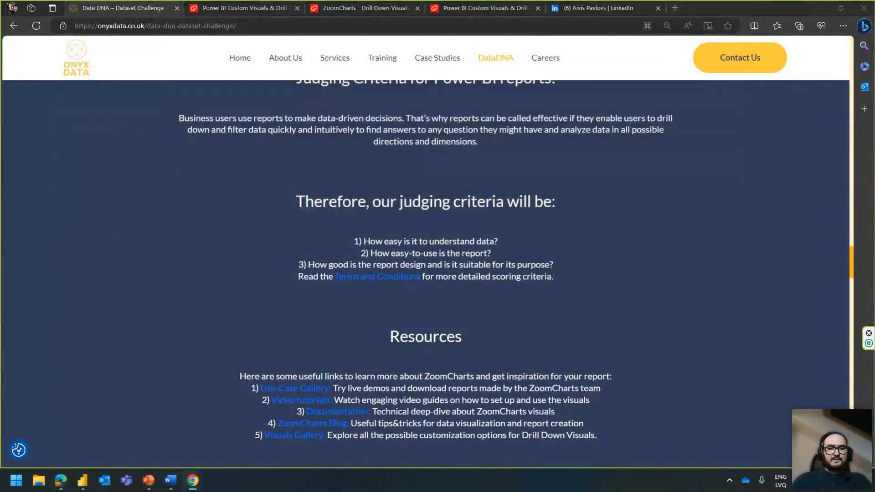
pyautogui.moveTo(193, 481)
# Step: Open the ZoomCharts Mini Challenge registration page from the How to Enter section and select its web address
pyautogui.scroll(3, 359, 262)
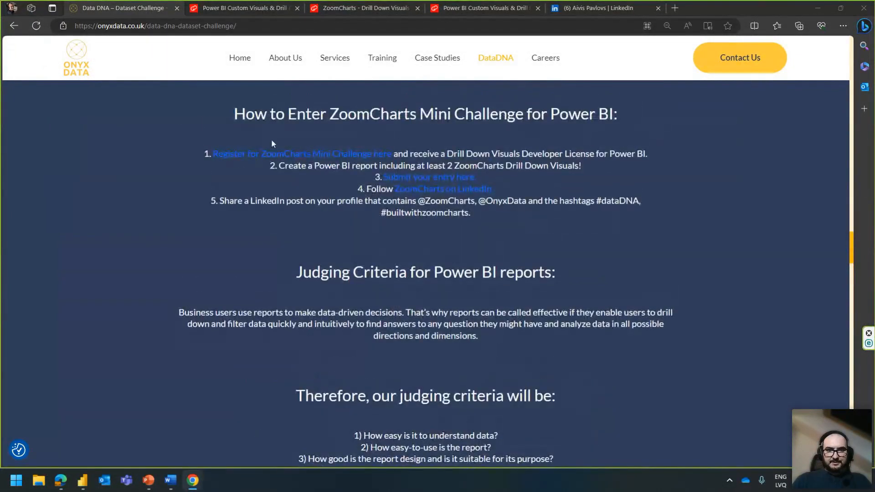
pyautogui.click(233, 154)
pyautogui.click(196, 26)
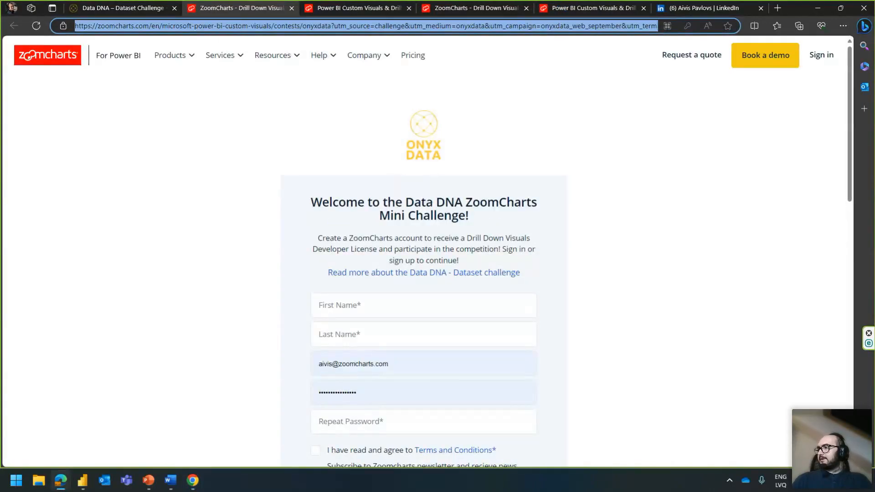
pyautogui.hotkey('alt', 'Tab')
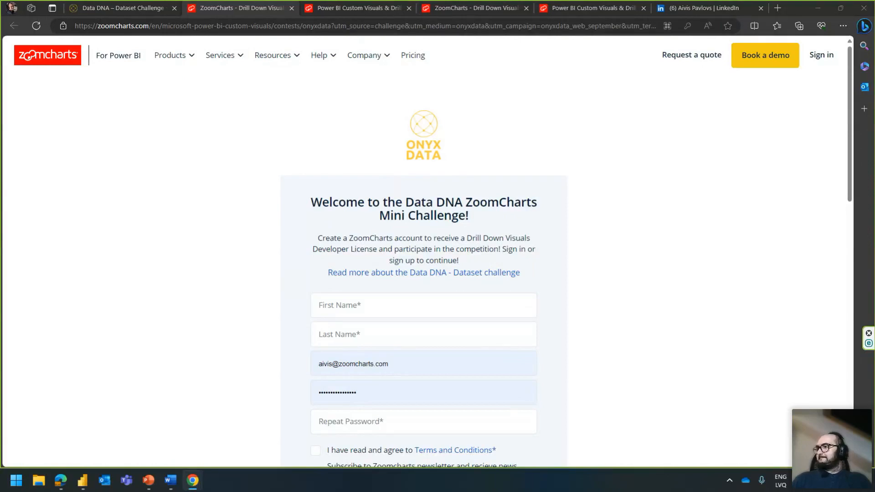
# Step: Close the registration page and the Power BI Custom Visuals page beside it, and switch to the Onyx_18.09 report in Power BI Desktop
pyautogui.click(292, 8)
pyautogui.click(292, 8)
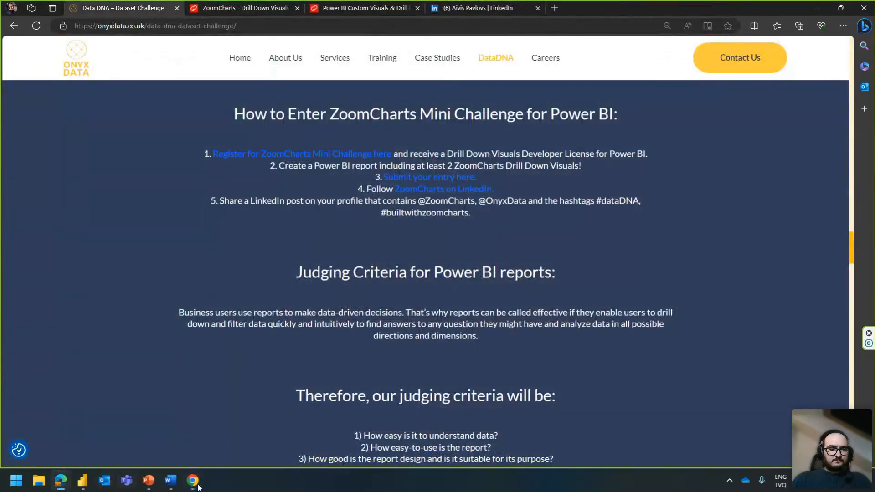
pyautogui.moveTo(83, 479)
pyautogui.click(93, 457)
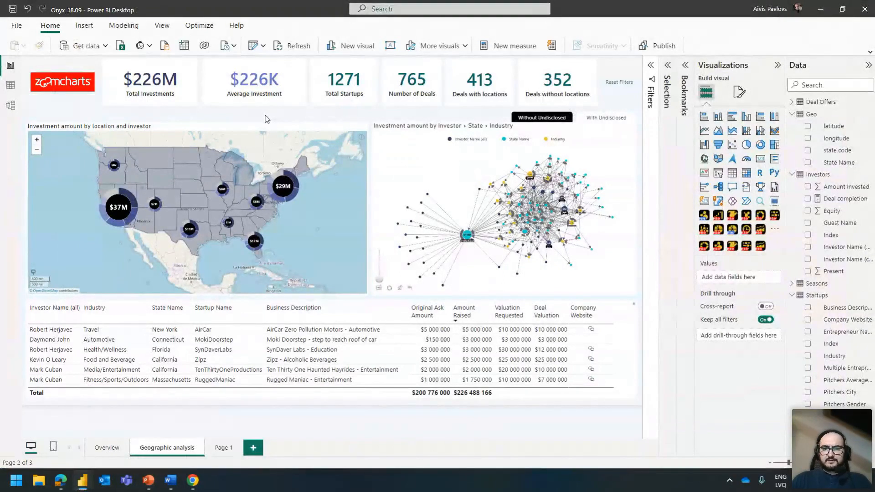
# Step: Switch back to the challenge page in Edge and point out the "Follow ZoomCharts on LinkedIn" entry step by highlighting it briefly
pyautogui.hotkey('alt', 'Tab')
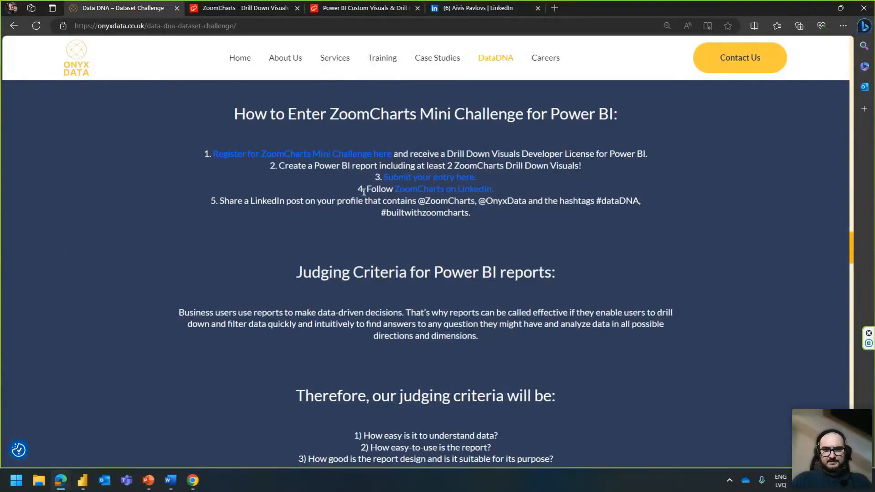
pyautogui.moveTo(358, 189); pyautogui.dragTo(562, 186)
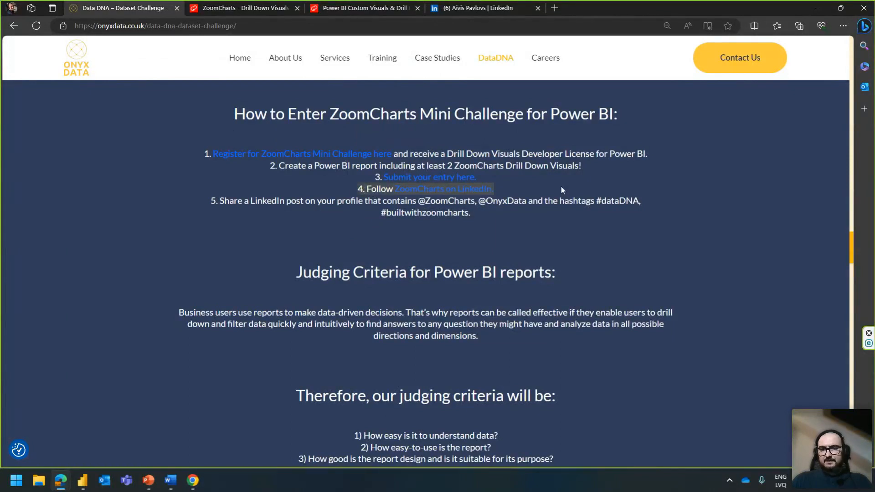
pyautogui.click(535, 191)
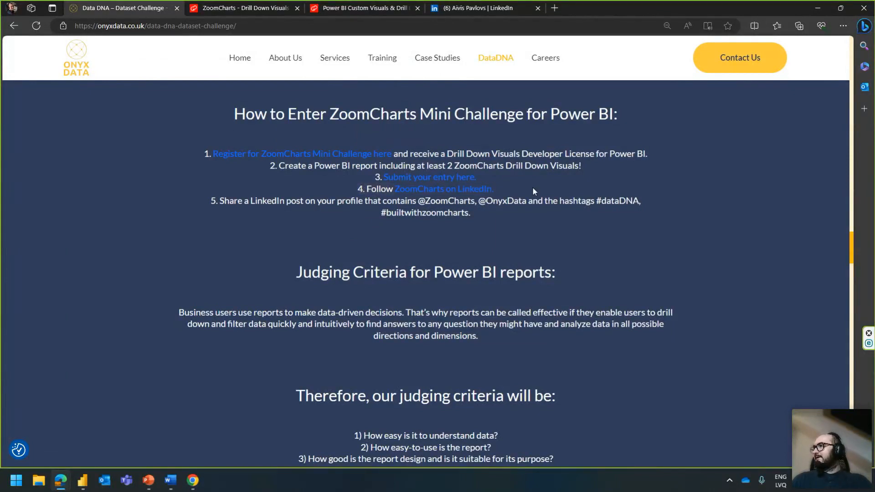